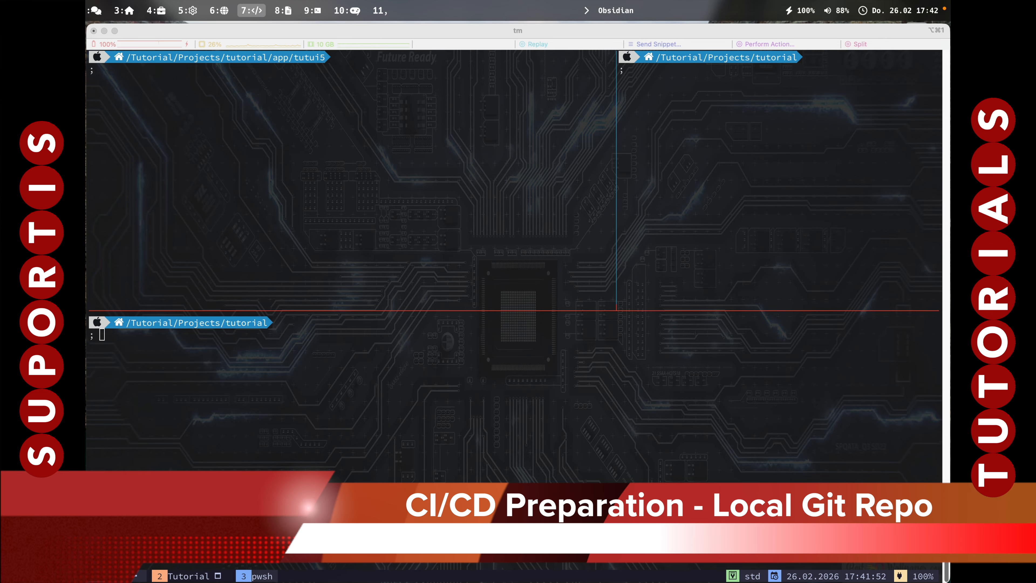
Initialise a Git repository in the tutorial project folder from the terminal with git init.
{"action": "left_click", "coordinate": [518, 456]}
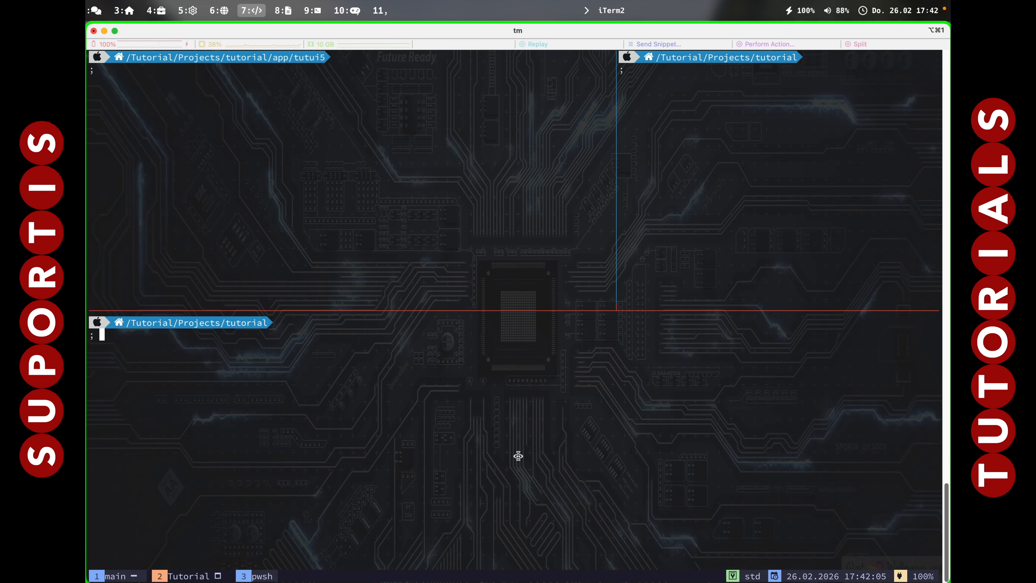
{"action": "type", "text": "git init"}
{"action": "key", "text": "Return"}
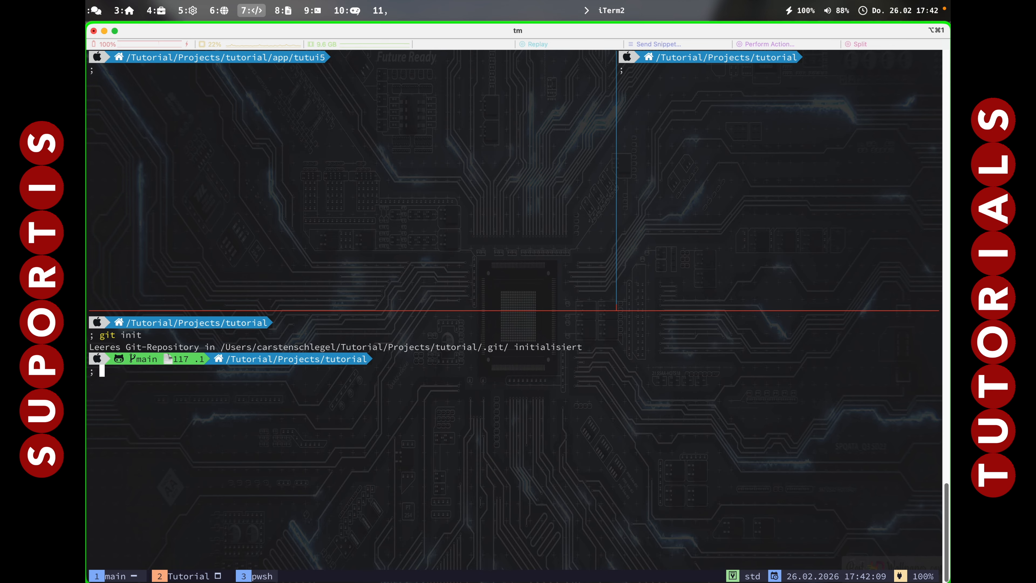
Stage all files of the tutorial project with git add.
{"action": "type", "text": "git add .,"}
{"action": "key", "text": "Return"}
{"action": "key", "text": "BackSpace"}
{"action": "key", "text": "BackSpace"}
{"action": "key", "text": "Return"}
Commit the staged project files with the message "Initial".
{"action": "type", "text": "git "}
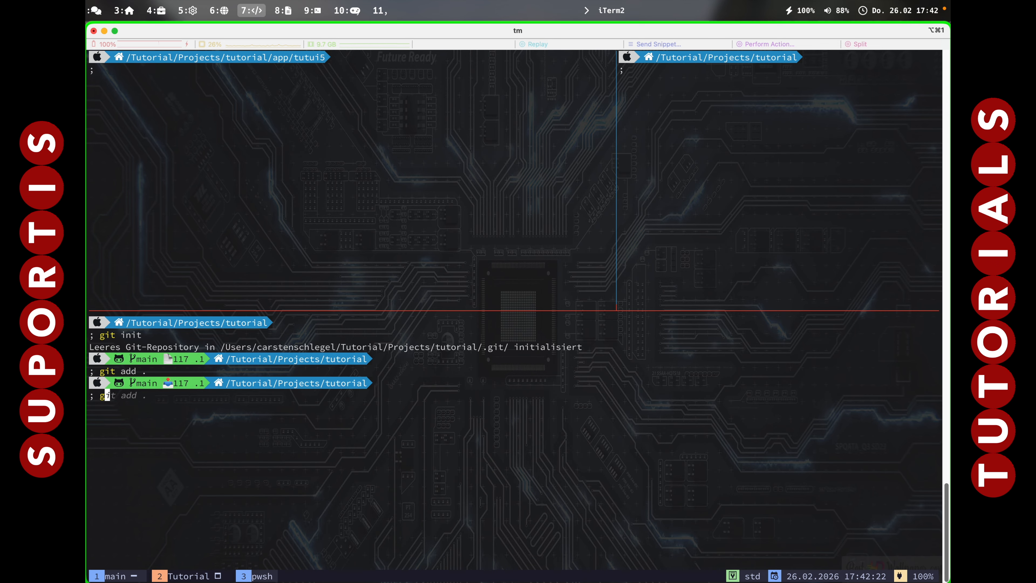
{"action": "type", "text": "commit -m \"Initial\""}
{"action": "key", "text": "Return"}
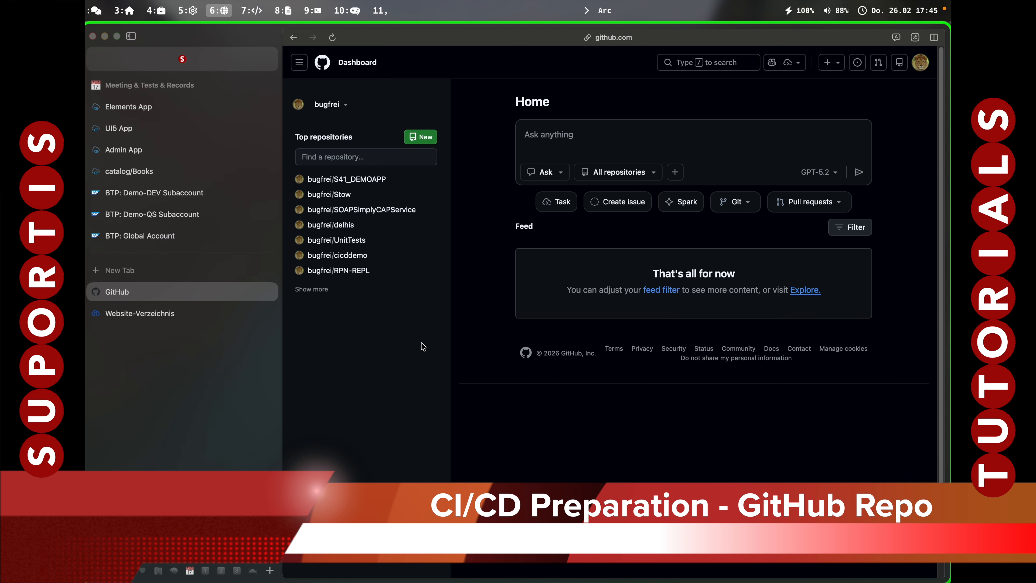
Switch to GitHub in the browser and start a new repository named TutorialDemo, leaving its description empty.
{"action": "left_click", "coordinate": [423, 139]}
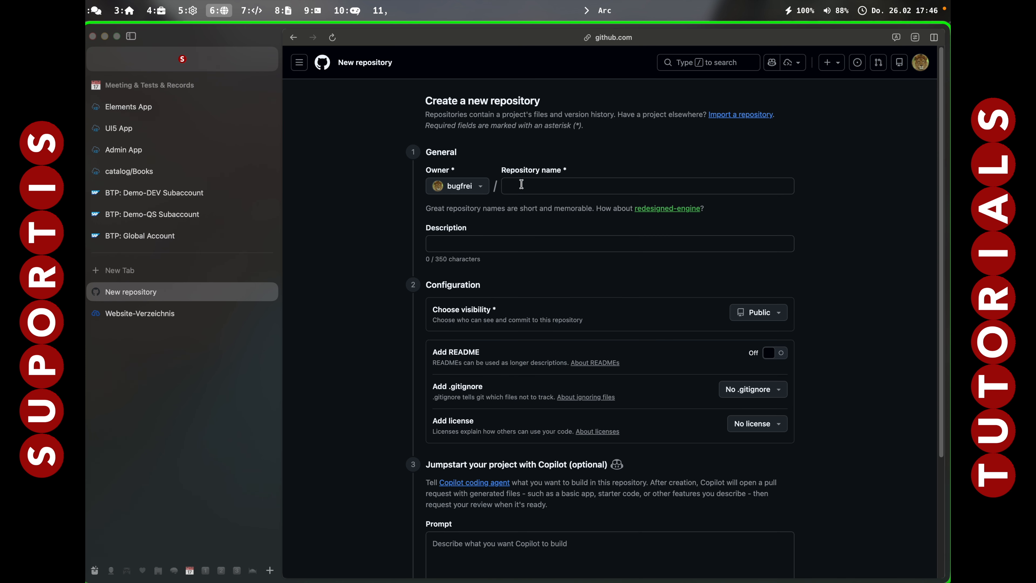
{"action": "left_click", "coordinate": [522, 184]}
{"action": "type", "text": "Tu"}
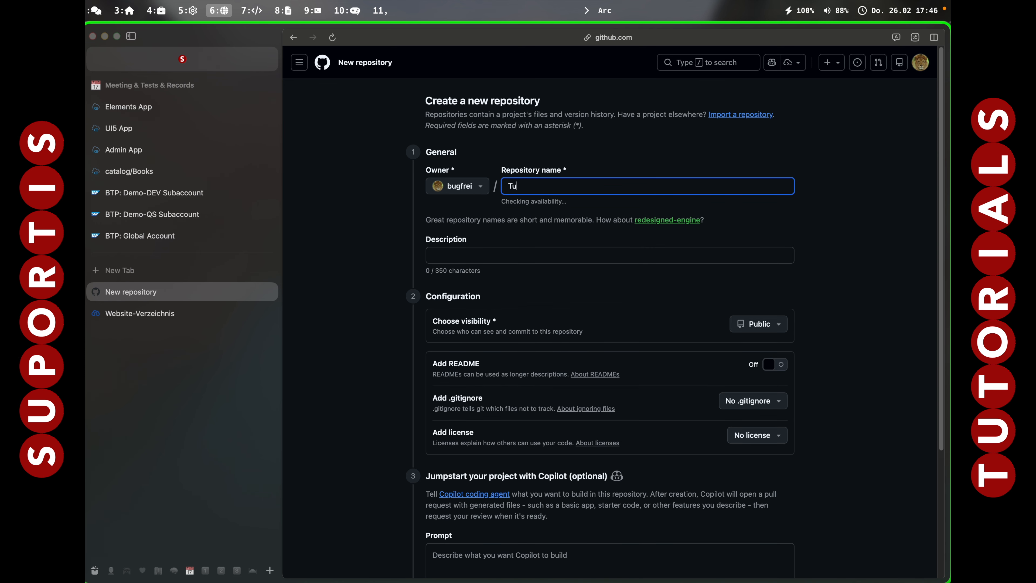
{"action": "type", "text": "torialDemo"}
{"action": "key", "text": "Tab"}
{"action": "key", "text": "Tab"}
Set the new repository's visibility to Private and create the repository.
{"action": "scroll", "coordinate": [505, 244], "scroll_direction": "down", "scroll_amount": 3}
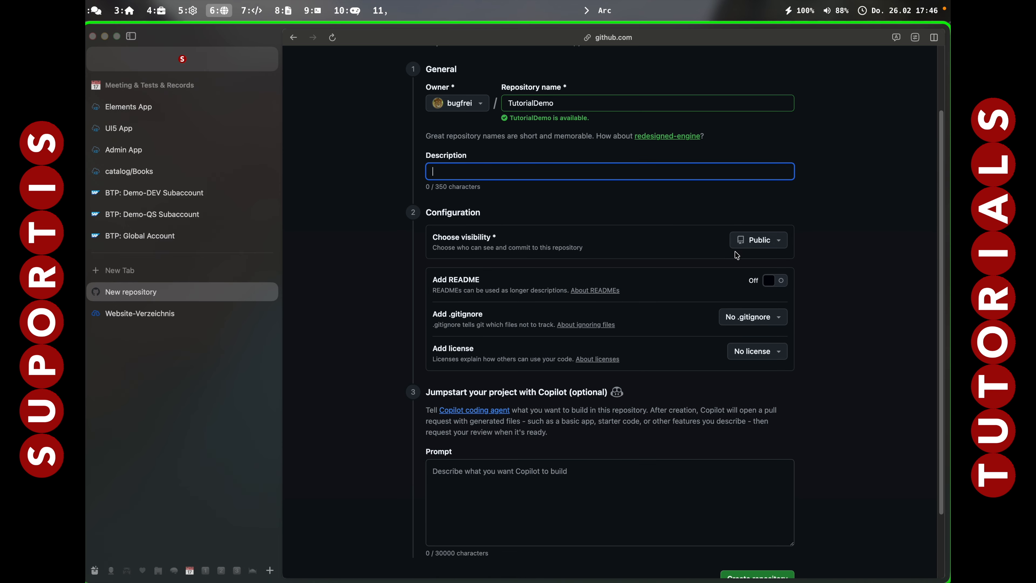
{"action": "left_click", "coordinate": [754, 243]}
{"action": "left_click", "coordinate": [766, 302]}
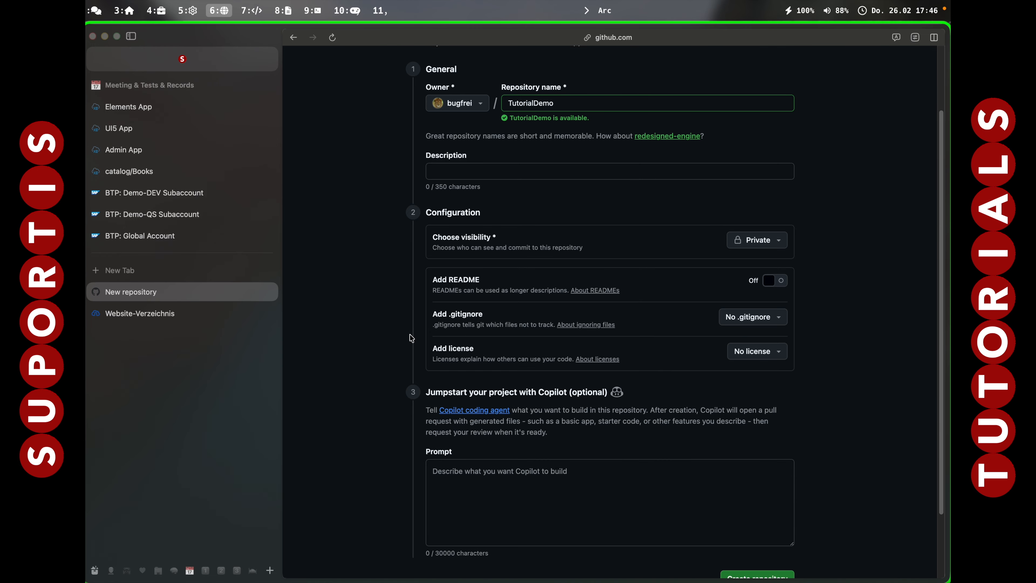
{"action": "scroll", "coordinate": [497, 526], "scroll_direction": "down", "scroll_amount": 3}
{"action": "left_click", "coordinate": [751, 499]}
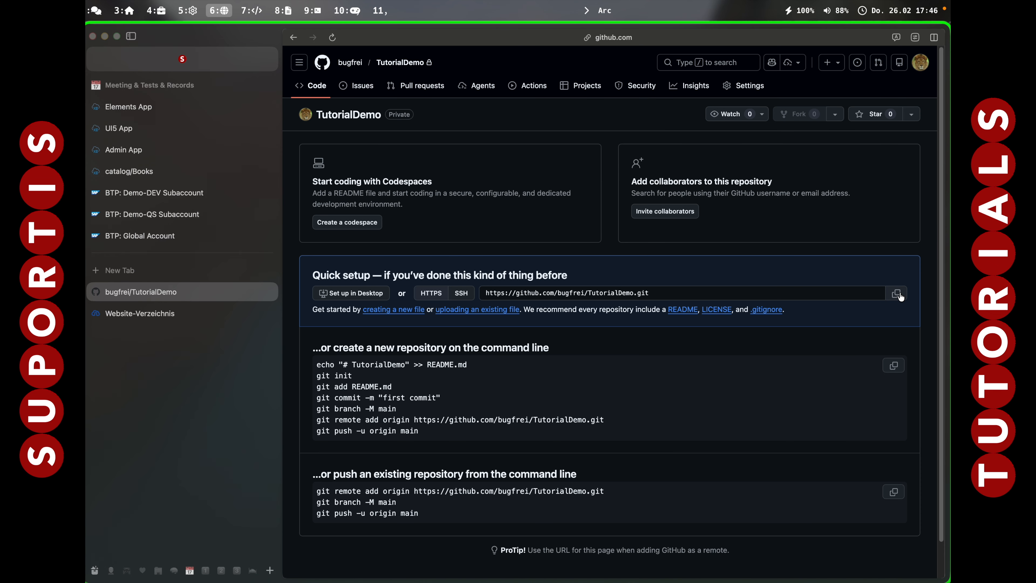
Copy the HTTPS URL of the TutorialDemo repository and add it in the terminal as the remote origin.
{"action": "left_click", "coordinate": [896, 293]}
{"action": "key", "text": "alt+7"}
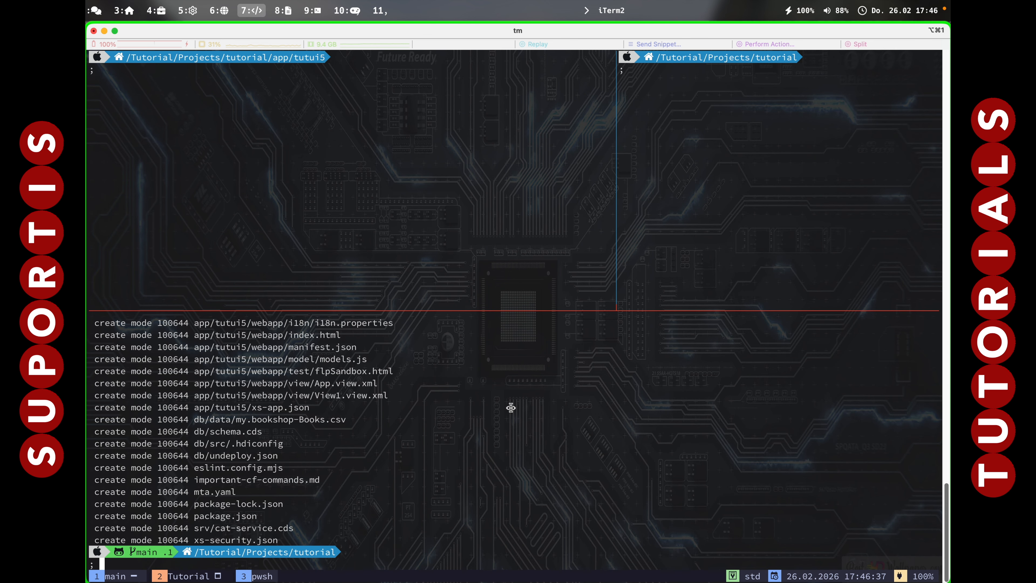
{"action": "type", "text": "git remote add origin"}
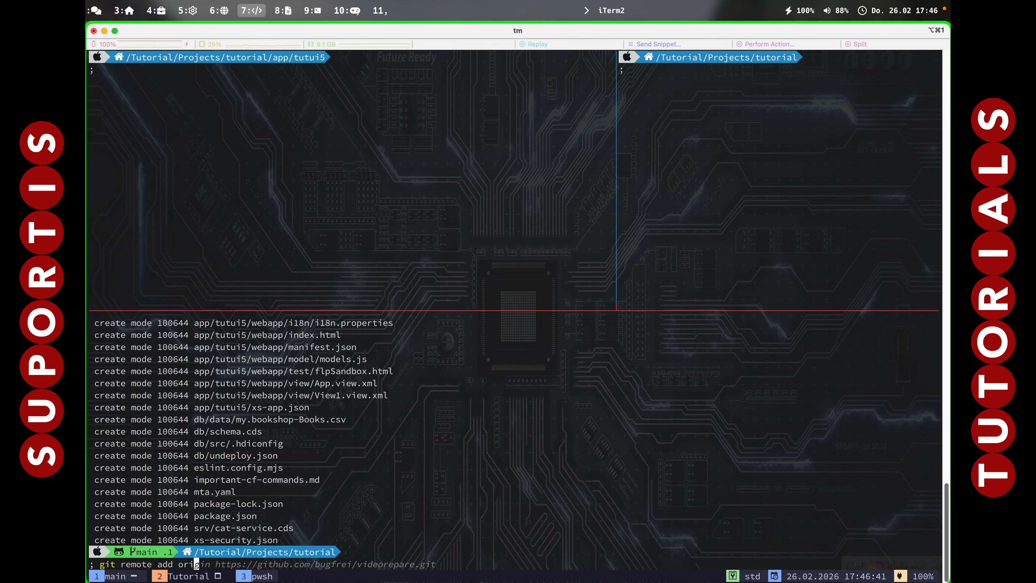
{"action": "type", "text": "https://github.com/bugfrei/TutorialDemo.git"}
{"action": "key", "text": "Return"}
Push the local commits to GitHub with git push and reload the repository page in the browser.
{"action": "type", "text": "git push"}
{"action": "key", "text": "Return"}
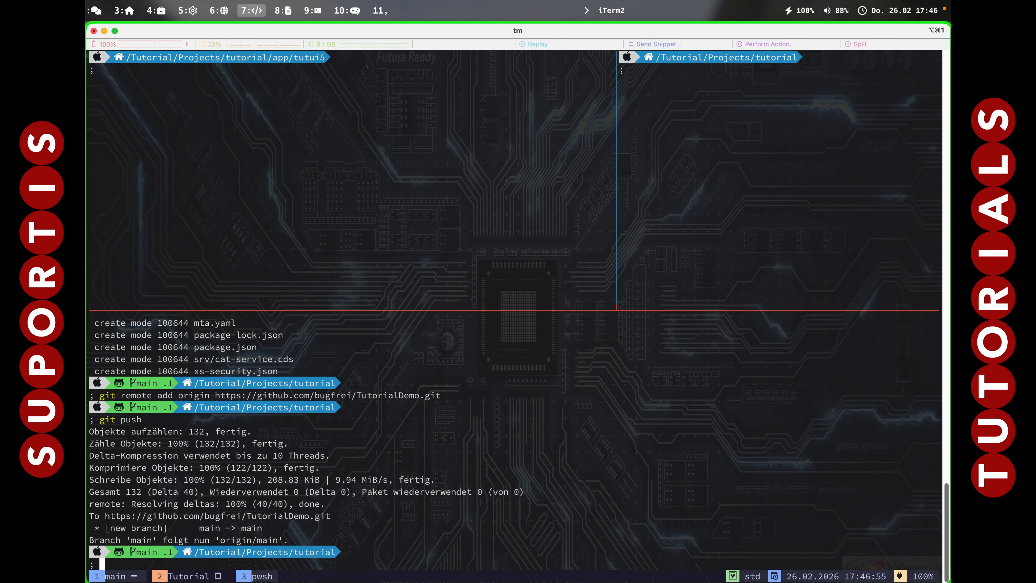
{"action": "key", "text": "alt+6"}
{"action": "key", "text": "super+r"}
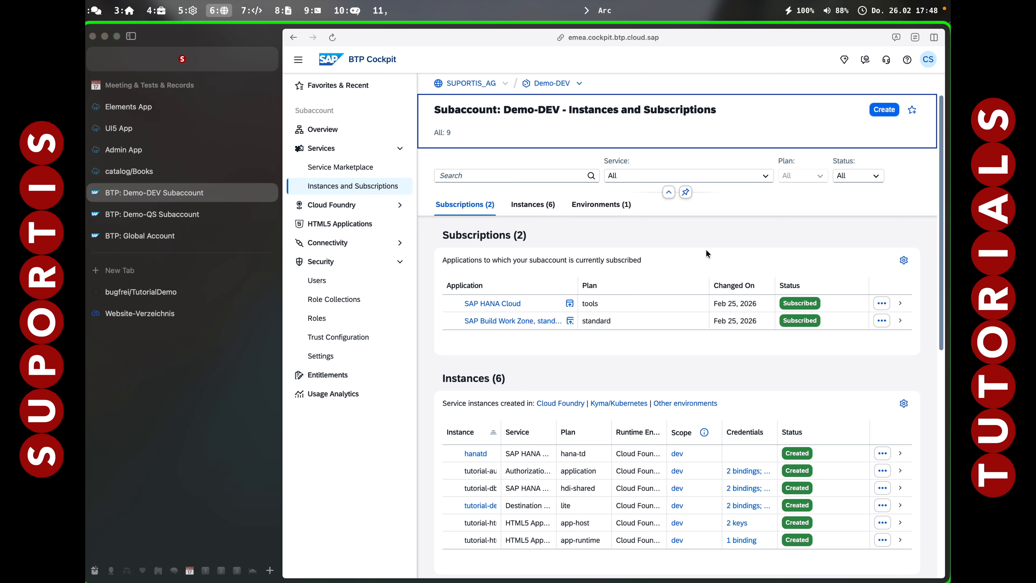
In SAP BTP Cockpit, open the SUPORTIS_AG global account's Entity Assignments and permanently dismiss the Cloud Foundry quota notice.
{"action": "left_click", "coordinate": [471, 83]}
{"action": "left_click", "coordinate": [324, 207]}
{"action": "left_click", "coordinate": [342, 226]}
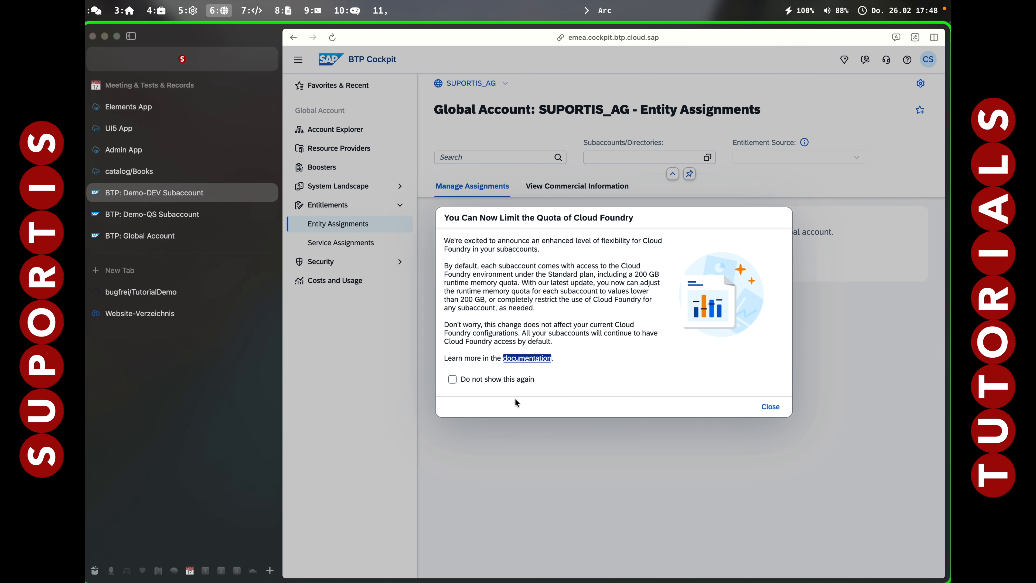
{"action": "left_click", "coordinate": [453, 380]}
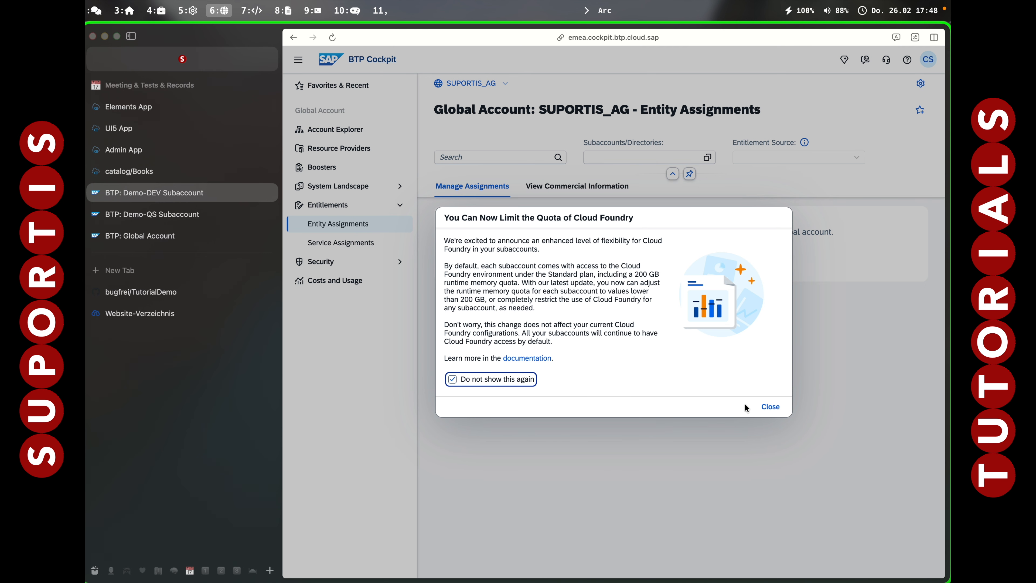
{"action": "left_click", "coordinate": [770, 406]}
Choose the Demo-DEV subaccount in the Tutorial directory as the entity whose assignments are shown.
{"action": "left_click", "coordinate": [698, 156]}
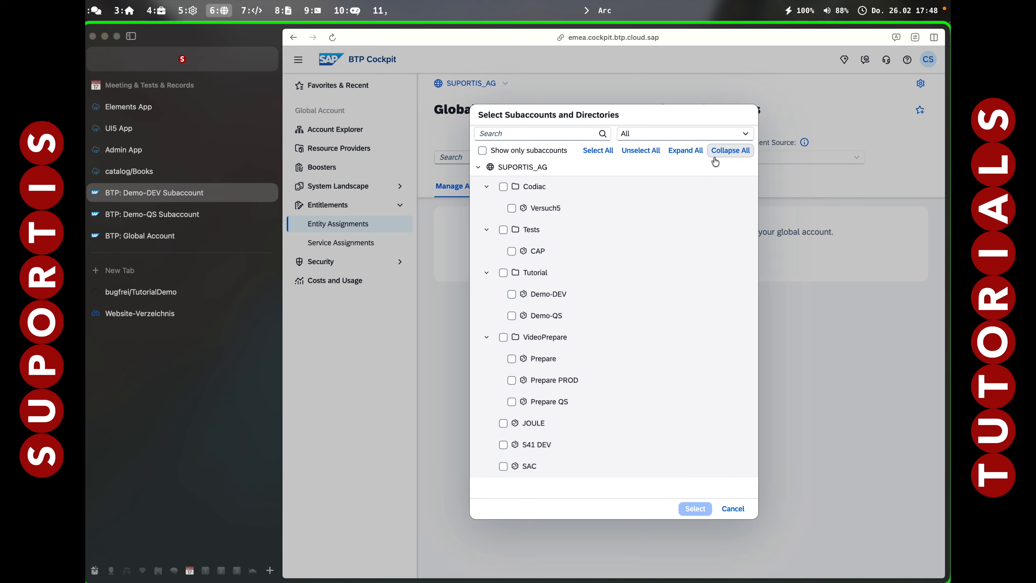
{"action": "left_click", "coordinate": [550, 294]}
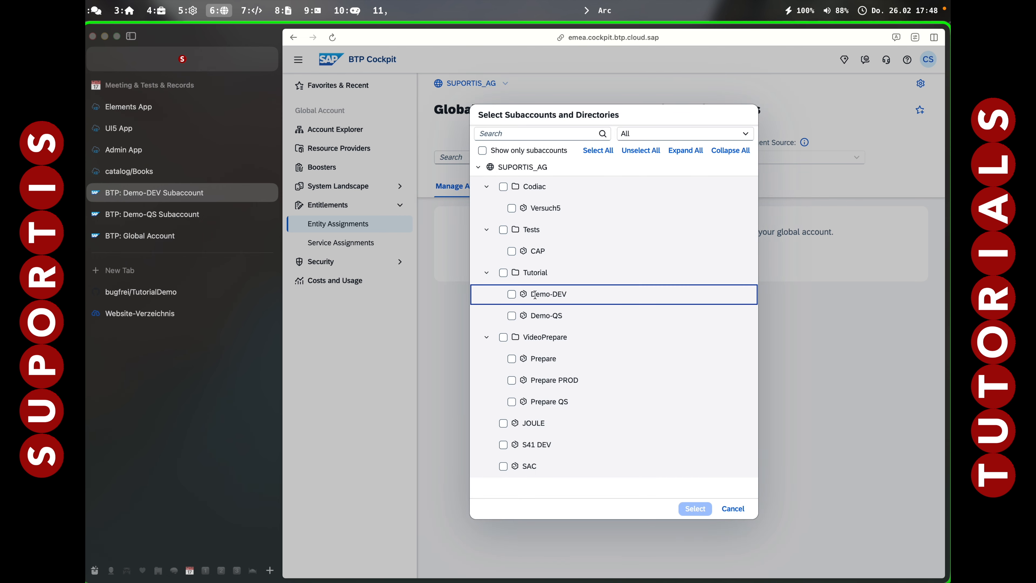
{"action": "left_click", "coordinate": [513, 294]}
{"action": "left_click", "coordinate": [695, 509]}
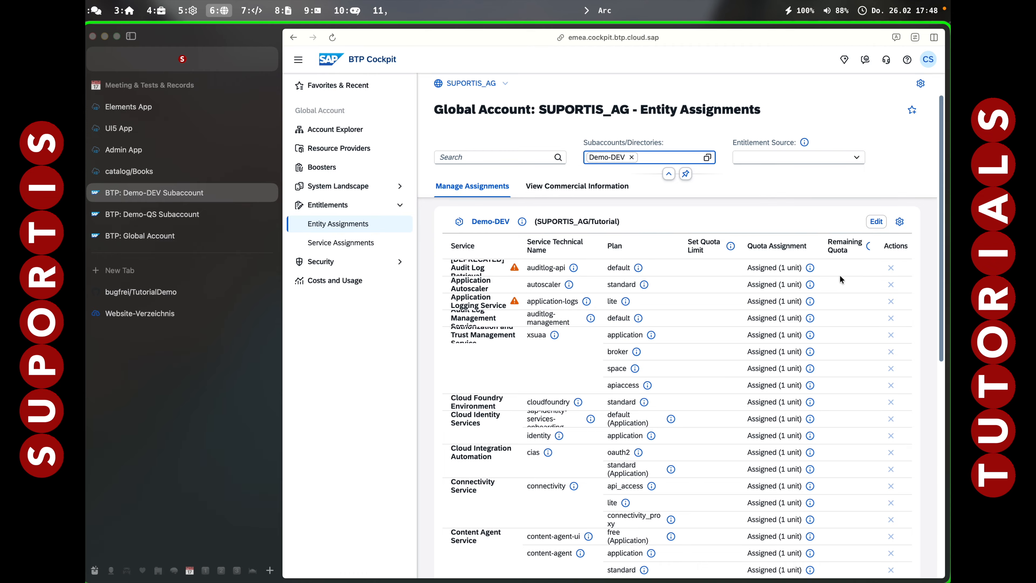
Edit Demo-DEV's entitlements and add the default (Application) plan of the Continuous Integration & Delivery service.
{"action": "left_click", "coordinate": [876, 221]}
{"action": "left_click", "coordinate": [794, 223]}
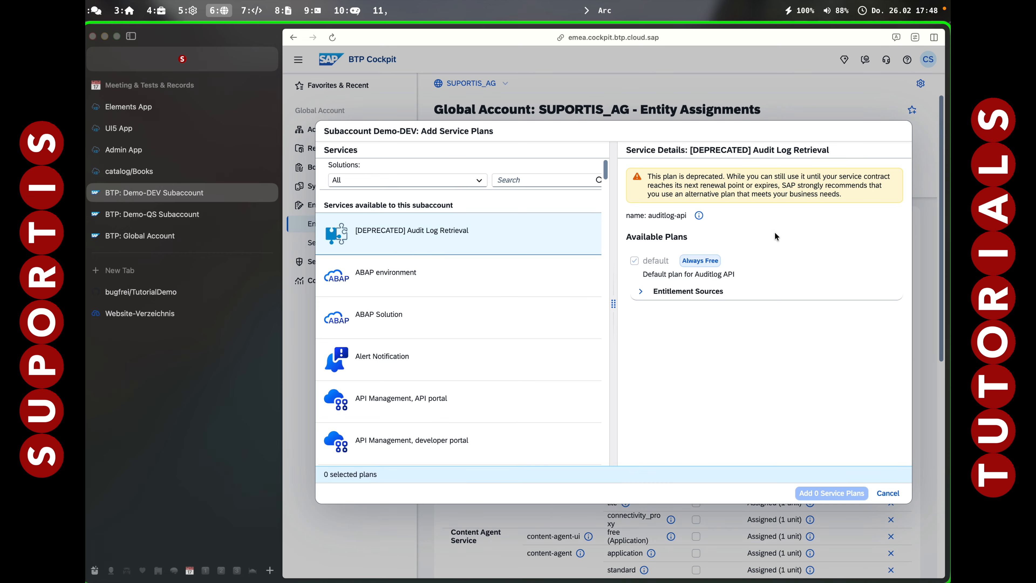
{"action": "left_click", "coordinate": [526, 180]}
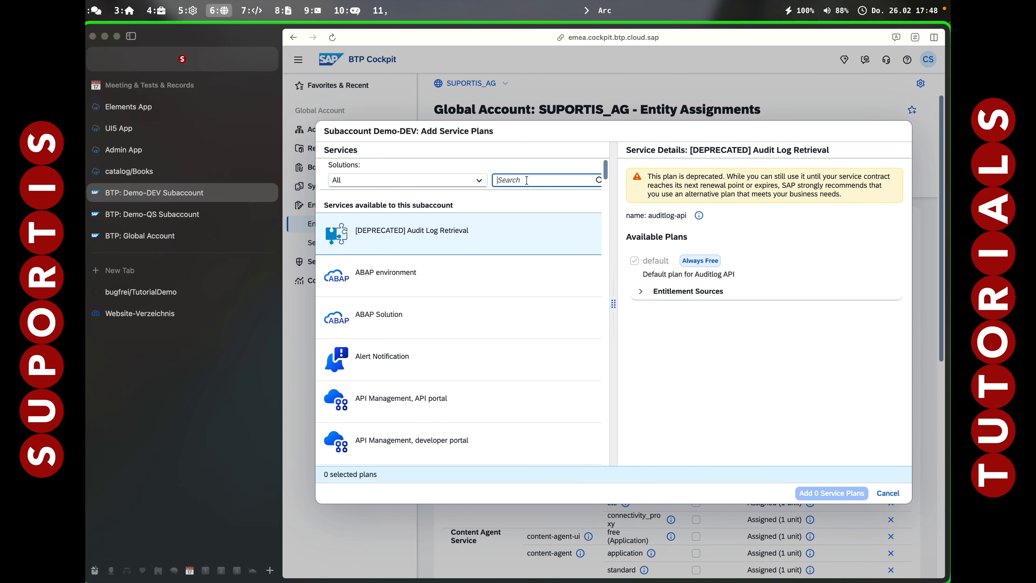
{"action": "type", "text": "Conti"}
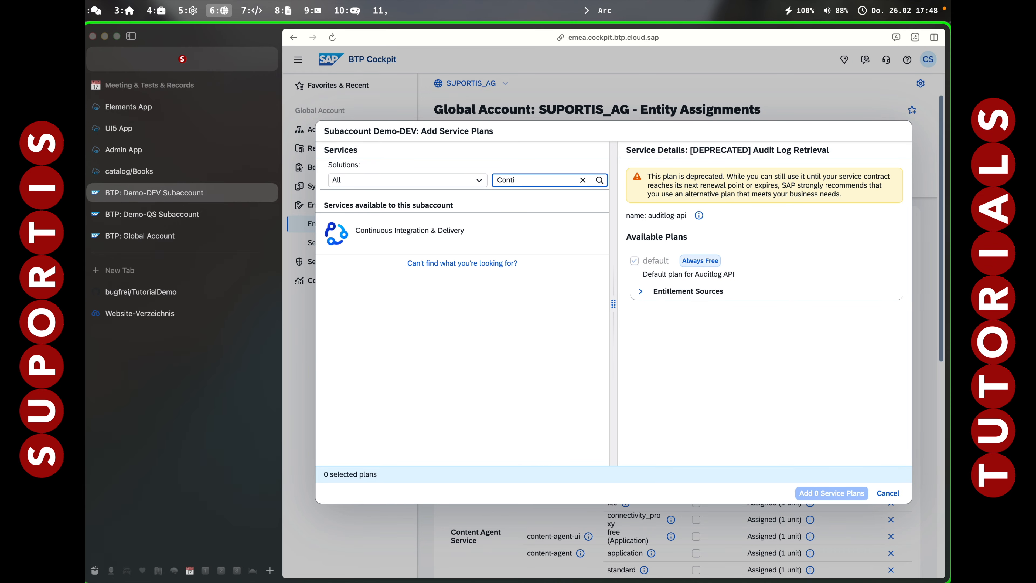
{"action": "left_click", "coordinate": [453, 230]}
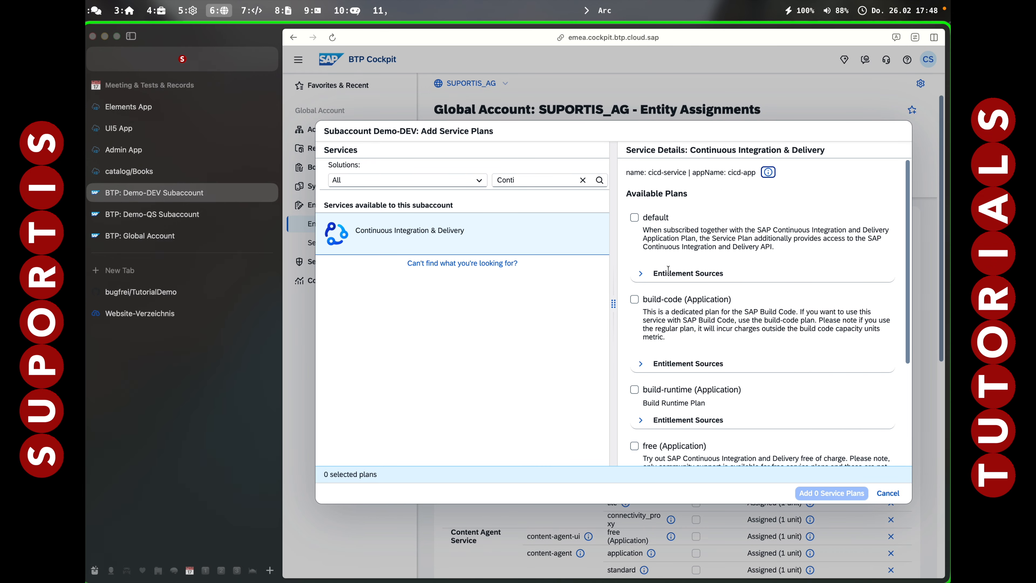
{"action": "scroll", "coordinate": [673, 311], "scroll_direction": "down", "scroll_amount": 5}
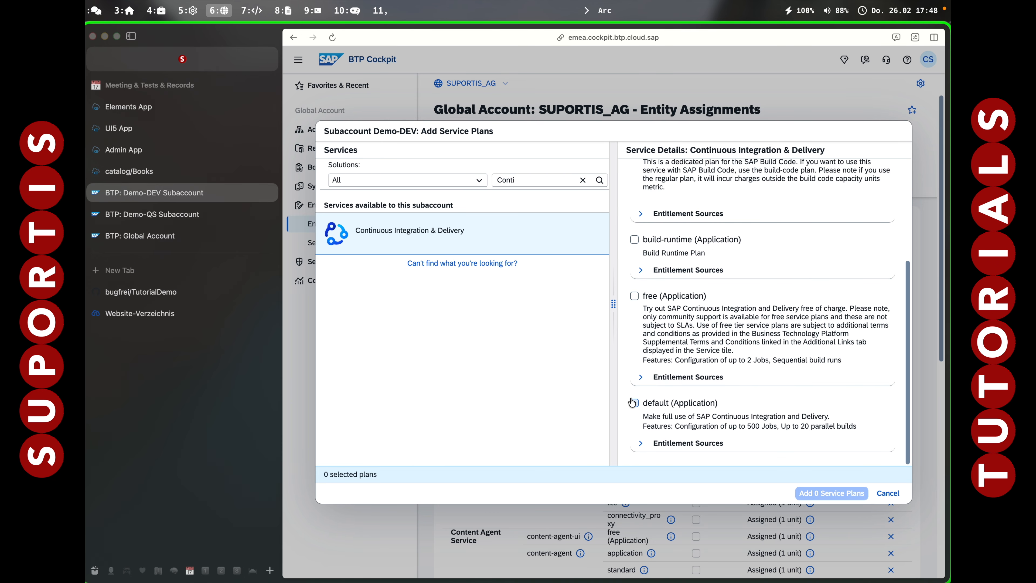
{"action": "left_click", "coordinate": [635, 402]}
{"action": "left_click", "coordinate": [824, 496]}
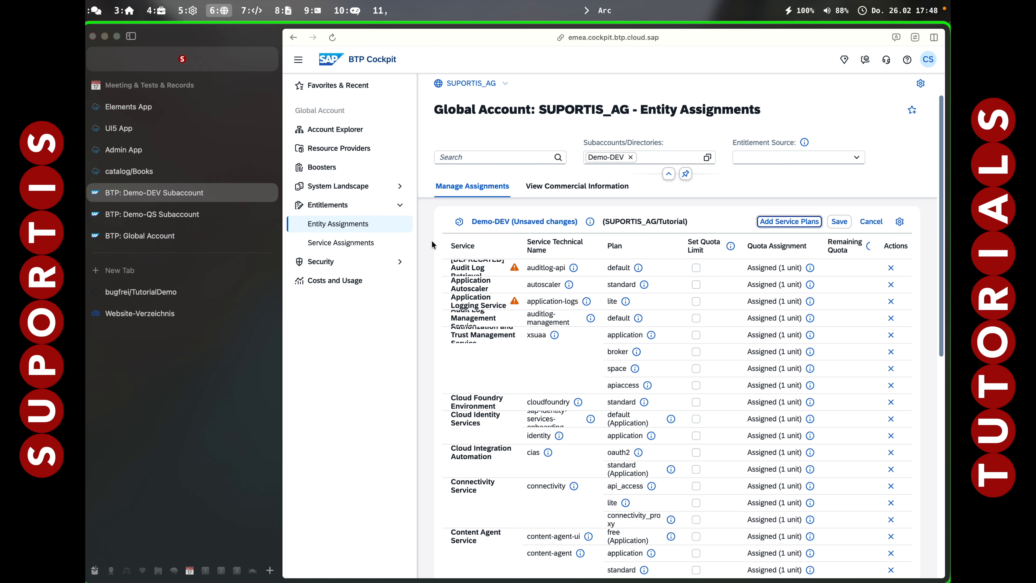
Save the changed entitlement assignments of Demo-DEV, staying on the page when asked about unsaved changes.
{"action": "scroll", "coordinate": [433, 244], "scroll_direction": "down", "scroll_amount": 2}
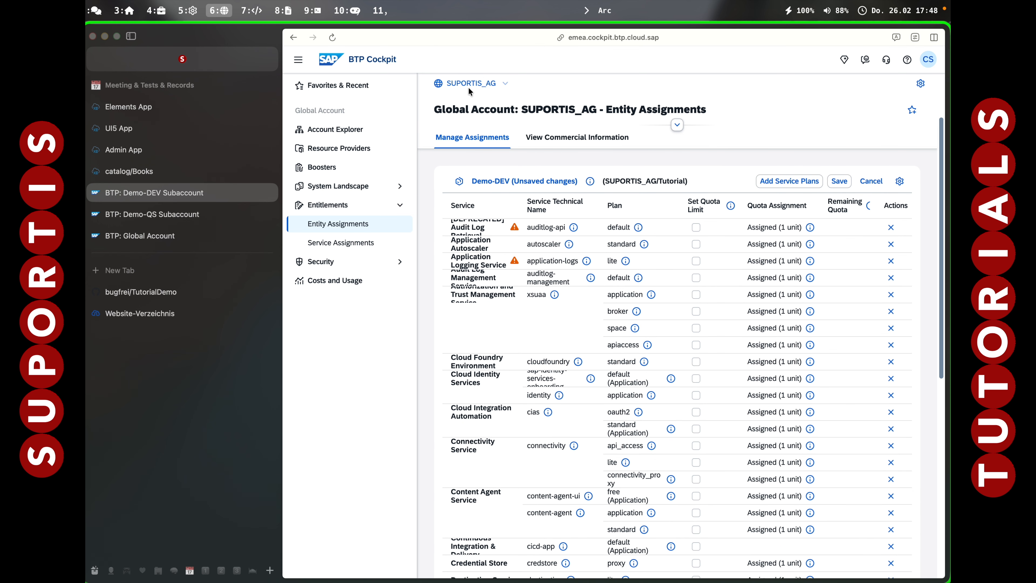
{"action": "left_click", "coordinate": [470, 85]}
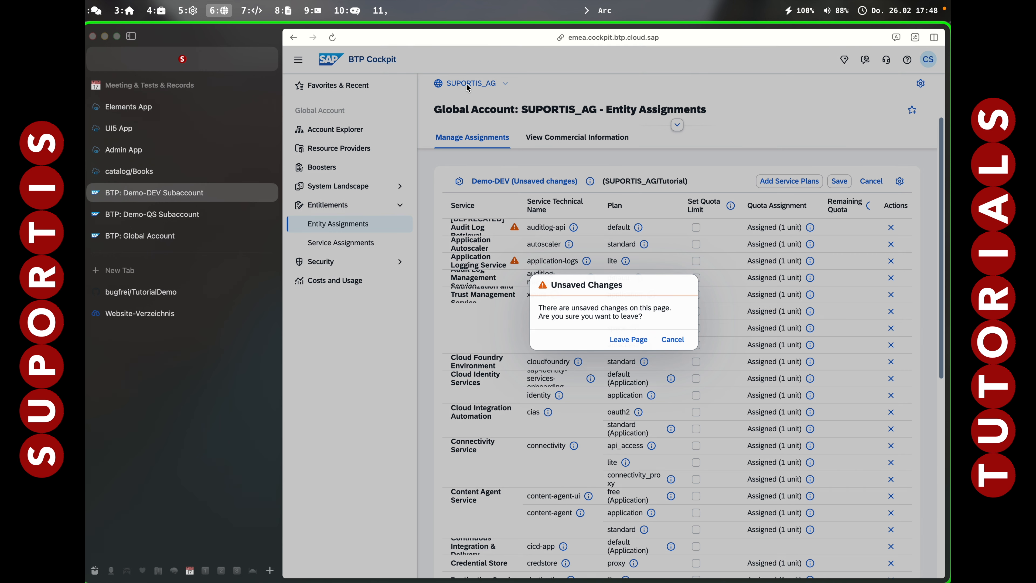
{"action": "left_click", "coordinate": [672, 339]}
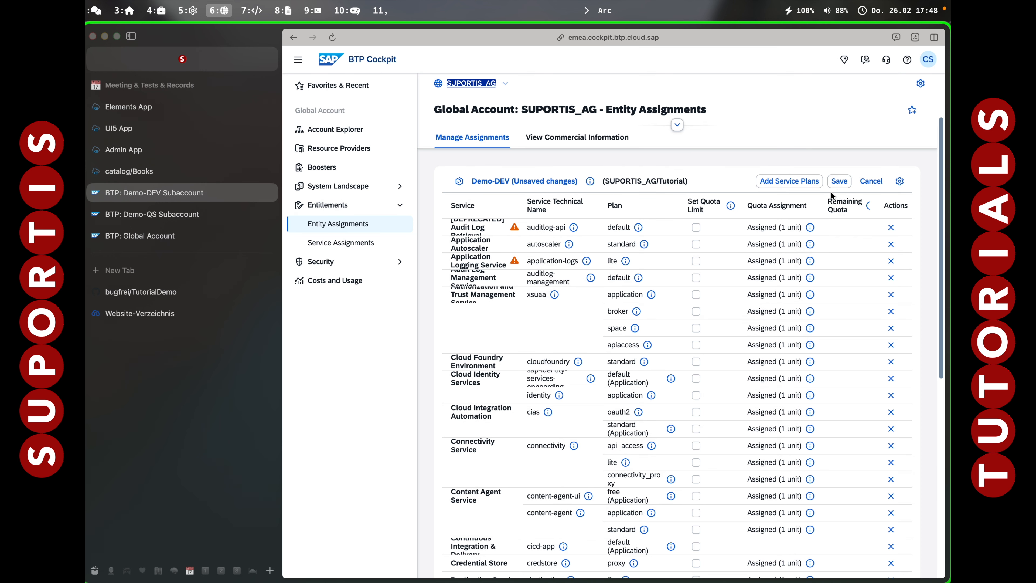
{"action": "left_click", "coordinate": [839, 181]}
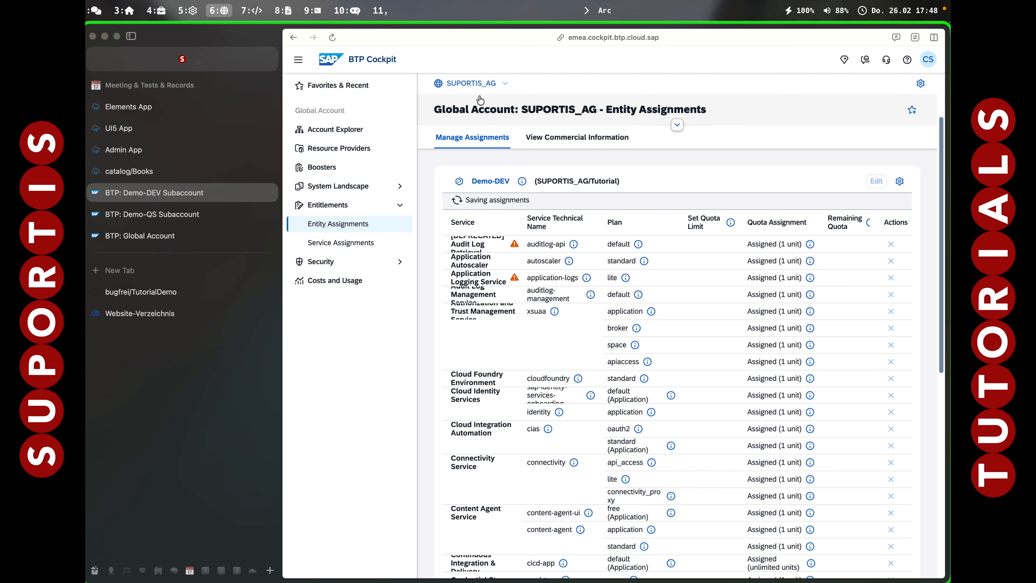
Return to the global account's directories and subaccounts and open the Demo-DEV subaccount.
{"action": "left_click", "coordinate": [472, 84]}
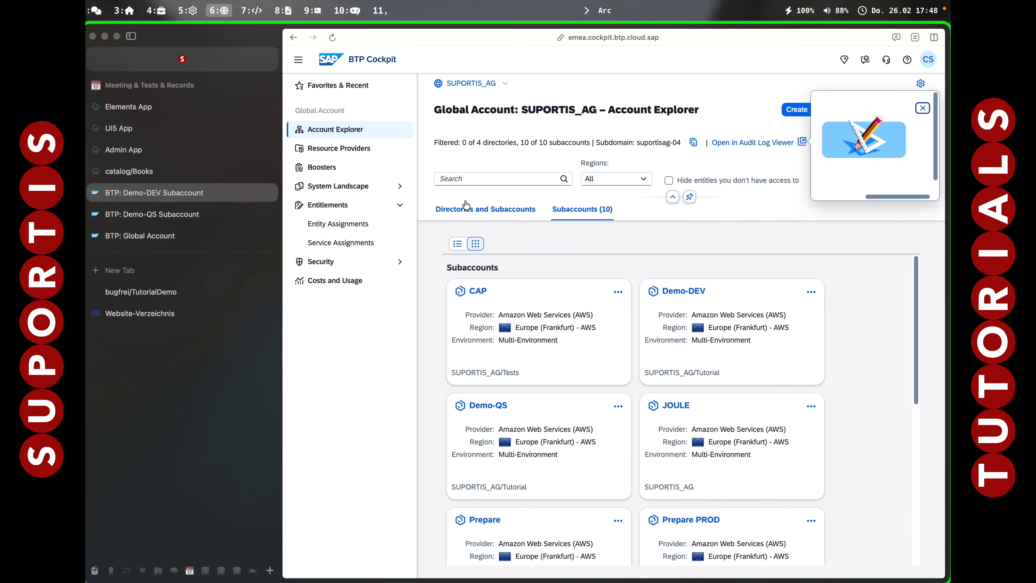
{"action": "left_click", "coordinate": [465, 209]}
{"action": "left_click", "coordinate": [499, 367]}
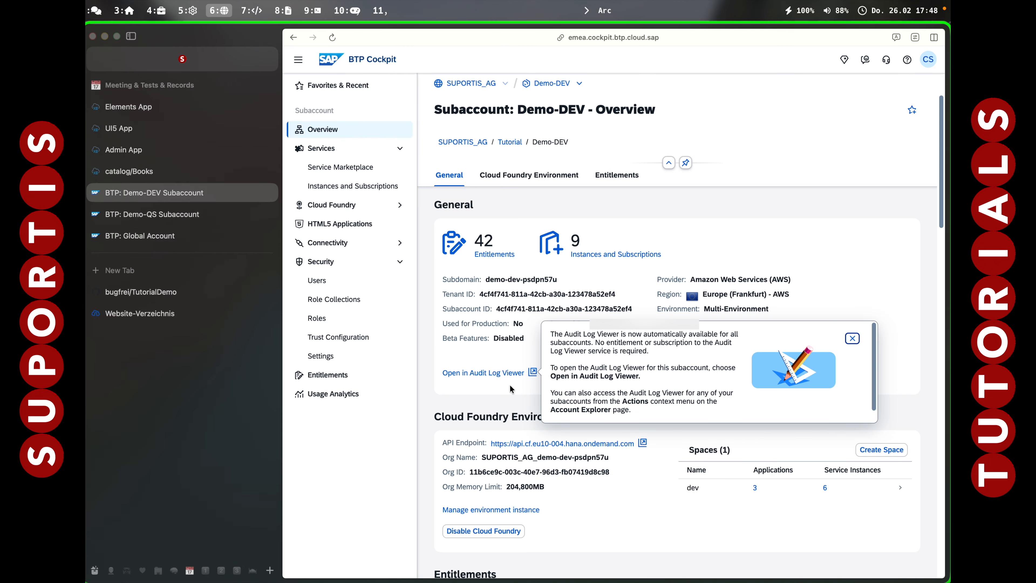
Search Demo-DEV's Service Marketplace for "conti" and open the Continuous Integration & Delivery service.
{"action": "left_click", "coordinate": [335, 167]}
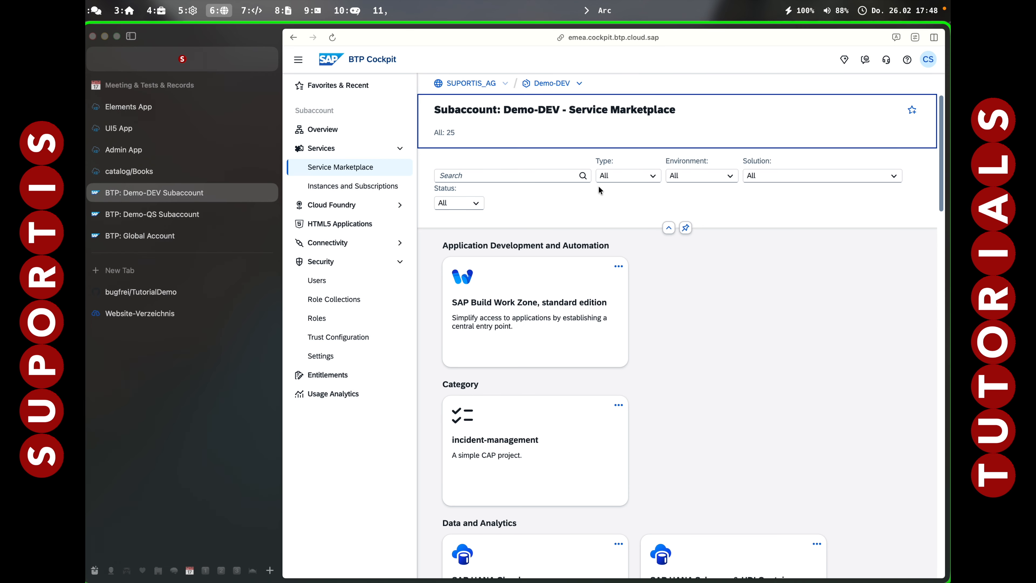
{"action": "left_click", "coordinate": [515, 172]}
{"action": "type", "text": "cotinu"}
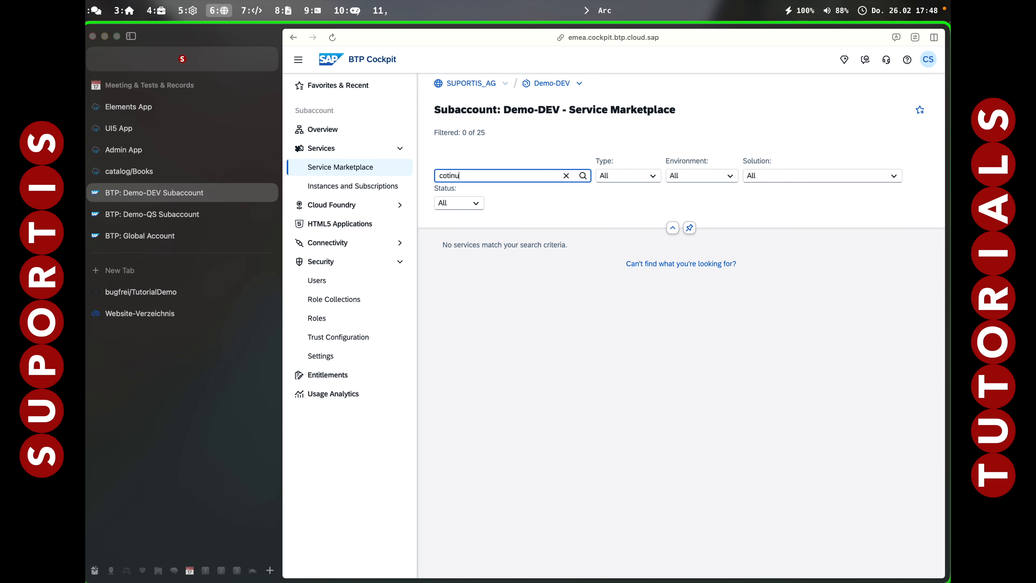
{"action": "key", "text": "BackSpace"}
{"action": "key", "text": "BackSpace"}
{"action": "type", "text": "nti"}
{"action": "left_click", "coordinate": [514, 302]}
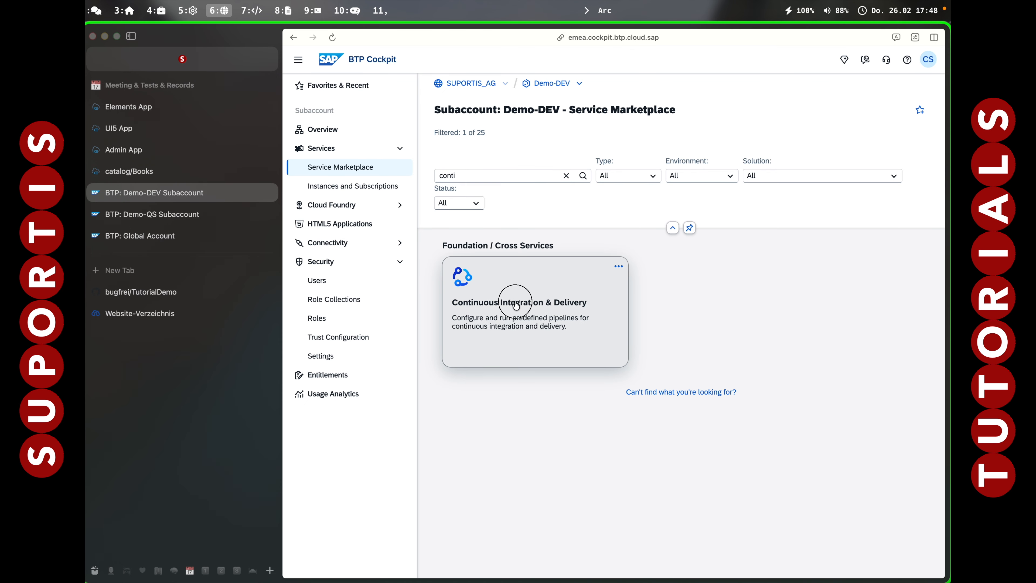
Create a subscription to Continuous Integration & Delivery with the default plan.
{"action": "left_click", "coordinate": [883, 132]}
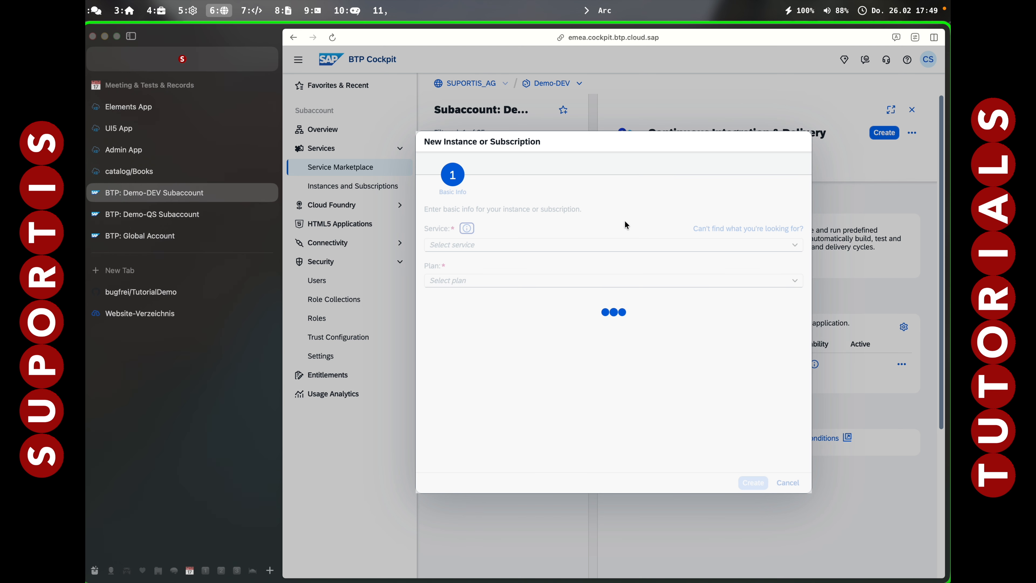
{"action": "left_click", "coordinate": [433, 306]}
{"action": "left_click", "coordinate": [758, 483]}
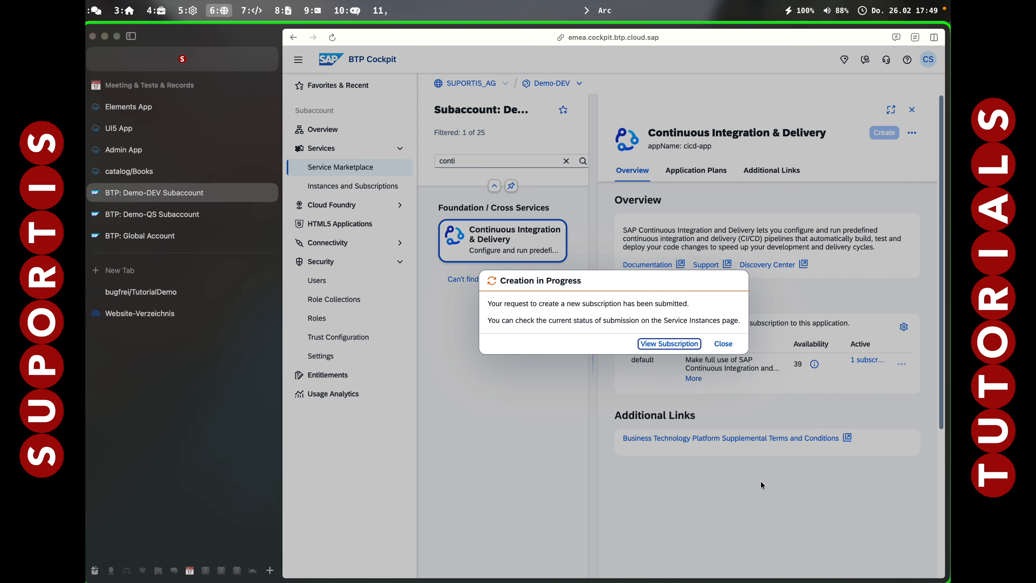
View the submitted Continuous Integration & Delivery subscription and close its details.
{"action": "left_click", "coordinate": [674, 346]}
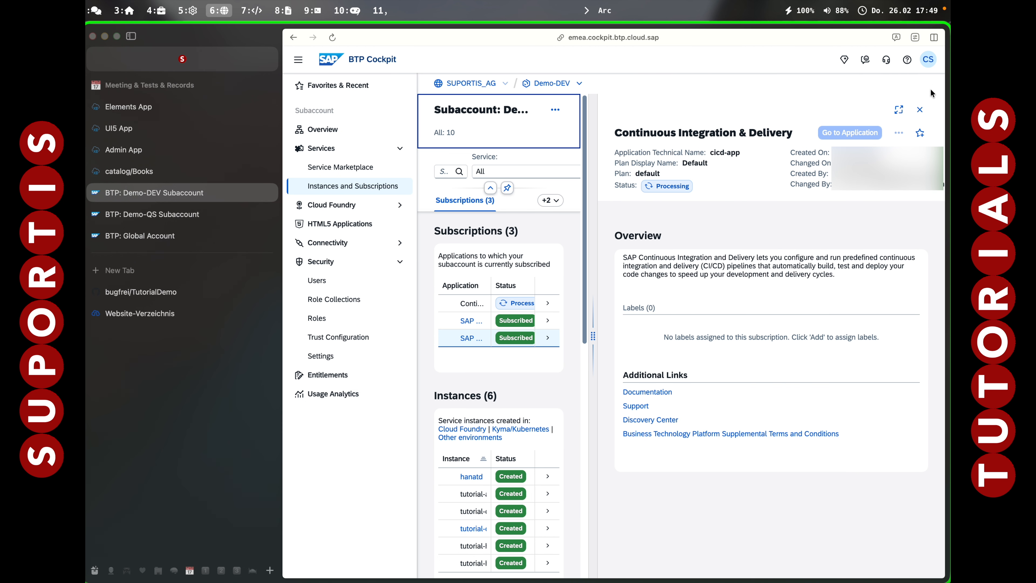
{"action": "left_click", "coordinate": [919, 110]}
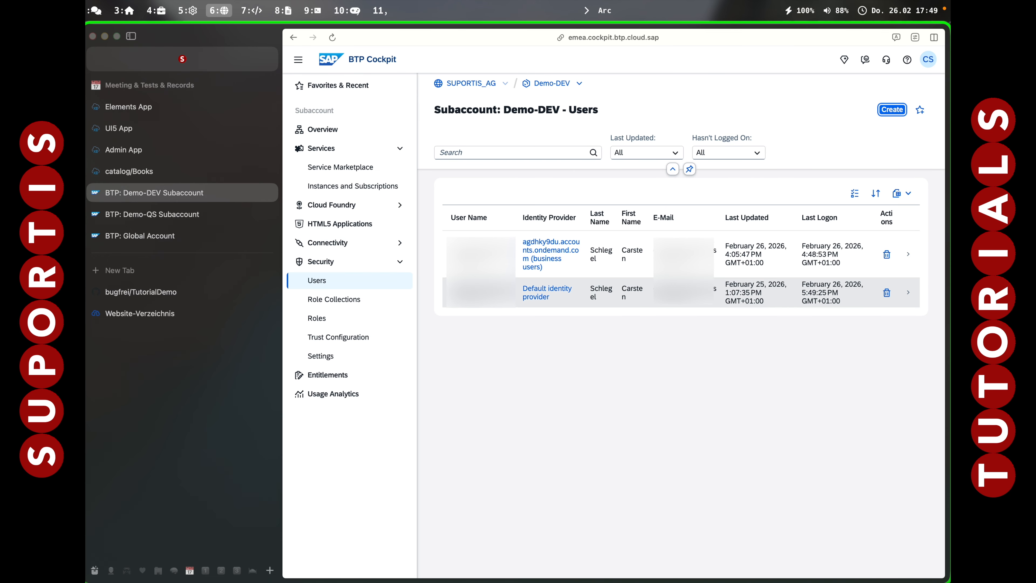
Assign the CICD Service Administrator and CICD Service Developer role collections to Demo-DEV's user from the Default identity provider.
{"action": "left_click", "coordinate": [666, 298]}
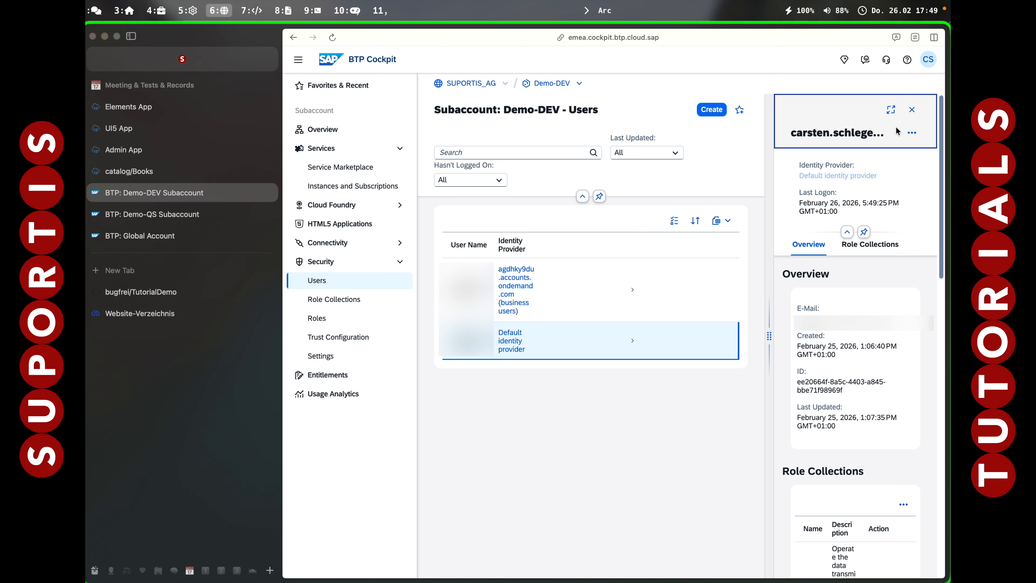
{"action": "left_click", "coordinate": [903, 504]}
{"action": "left_click", "coordinate": [852, 450]}
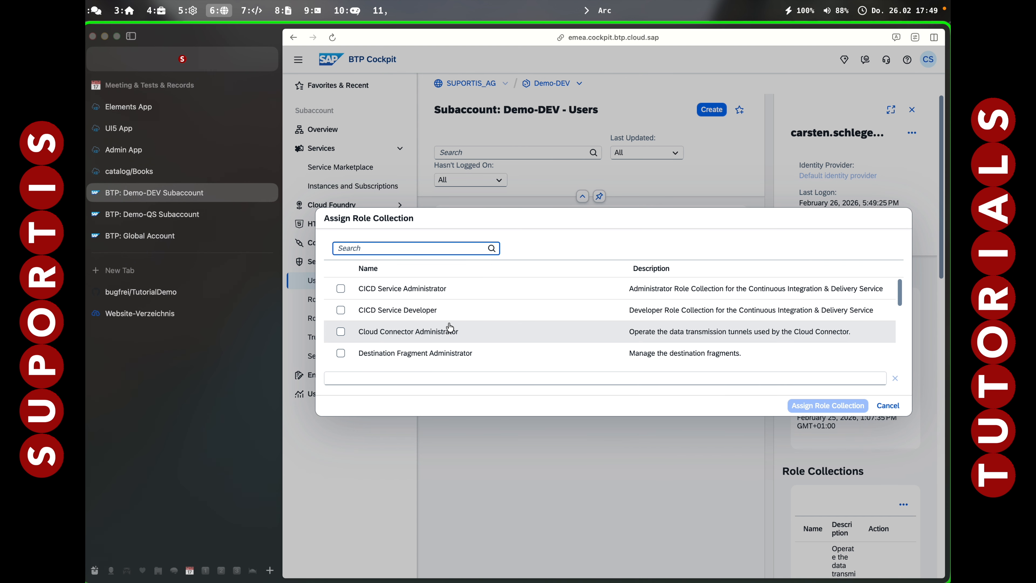
{"action": "left_click", "coordinate": [341, 288]}
{"action": "left_click", "coordinate": [341, 310]}
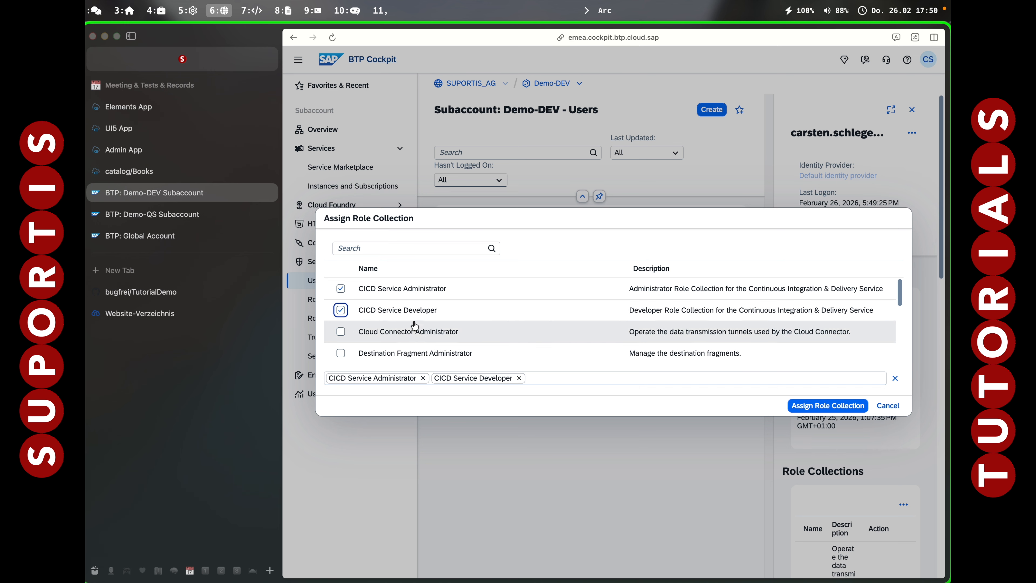
{"action": "left_click", "coordinate": [789, 406]}
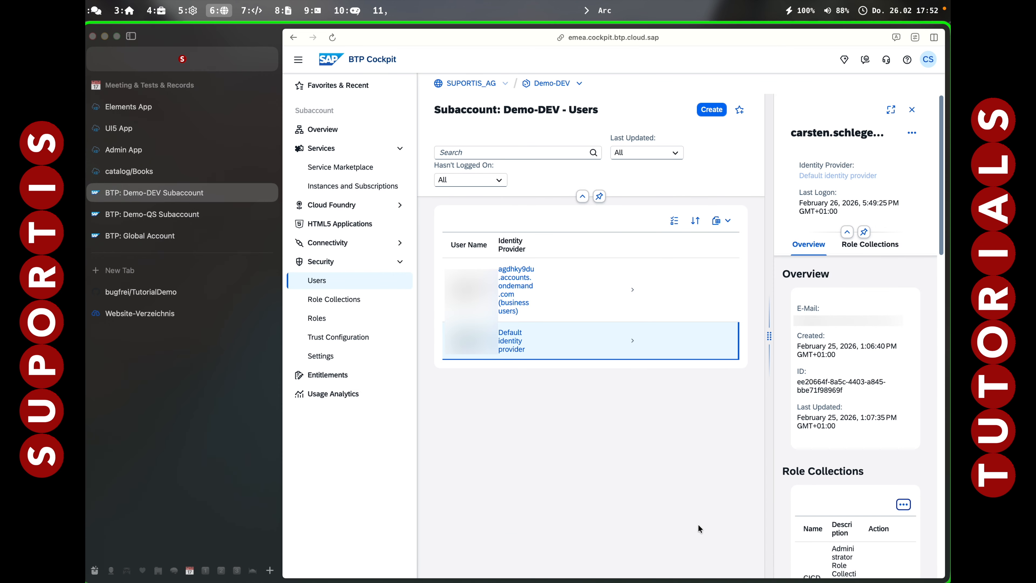
Switch to GitHub and open the list of classic personal access tokens in the account's developer settings.
{"action": "left_click", "coordinate": [140, 291]}
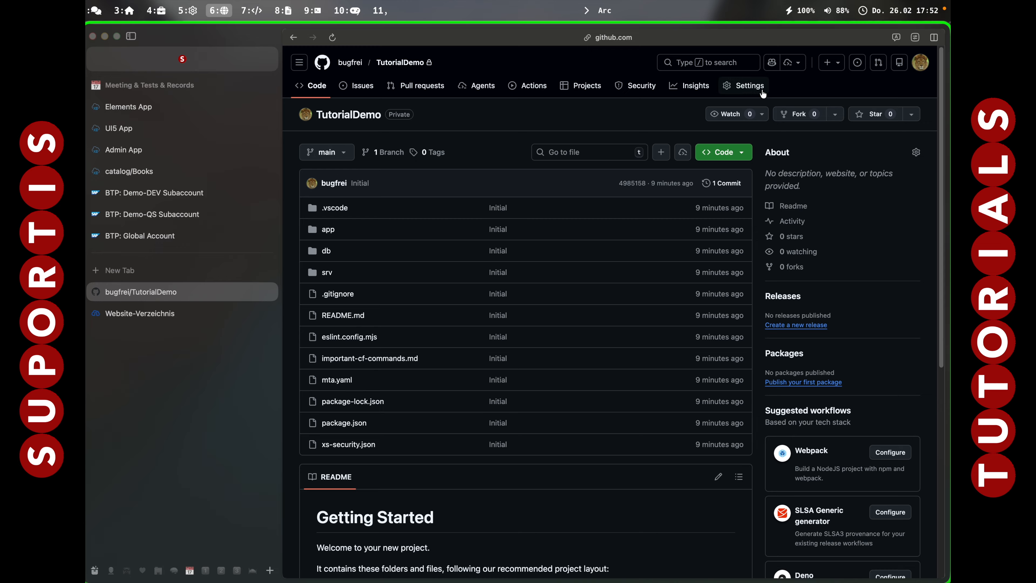
{"action": "left_click", "coordinate": [921, 66]}
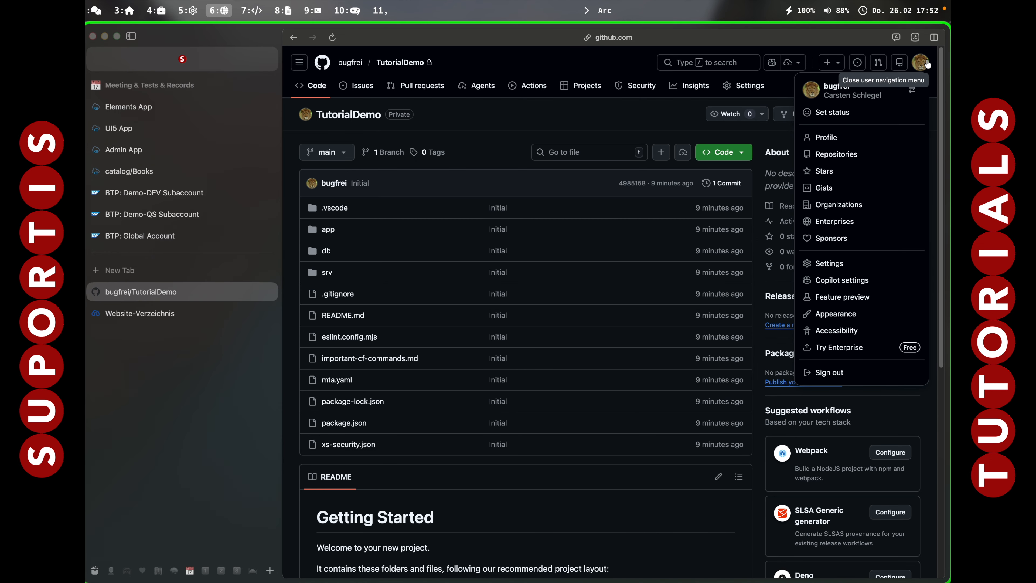
{"action": "left_click", "coordinate": [833, 265]}
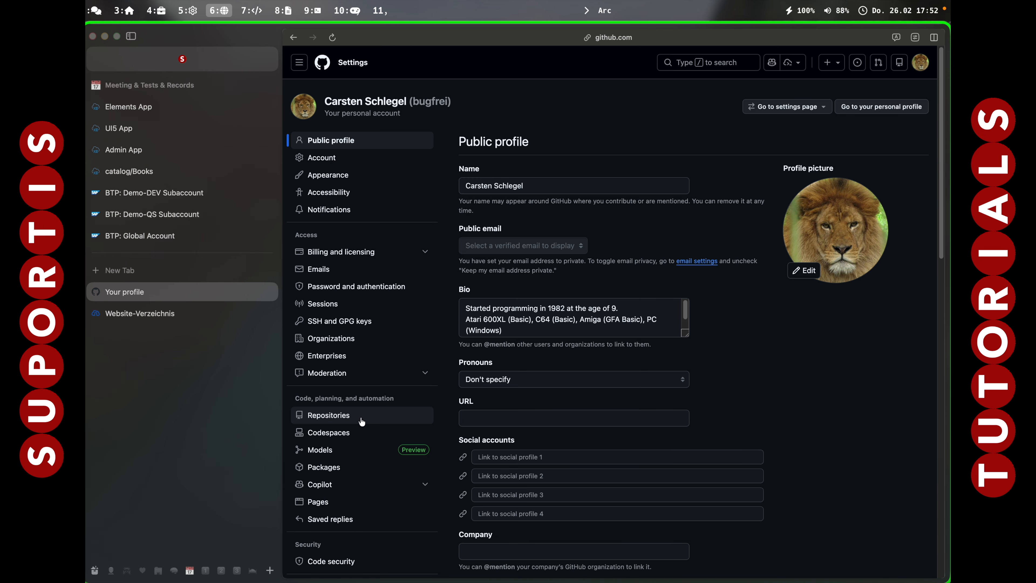
{"action": "scroll", "coordinate": [331, 485], "scroll_direction": "down", "scroll_amount": 15}
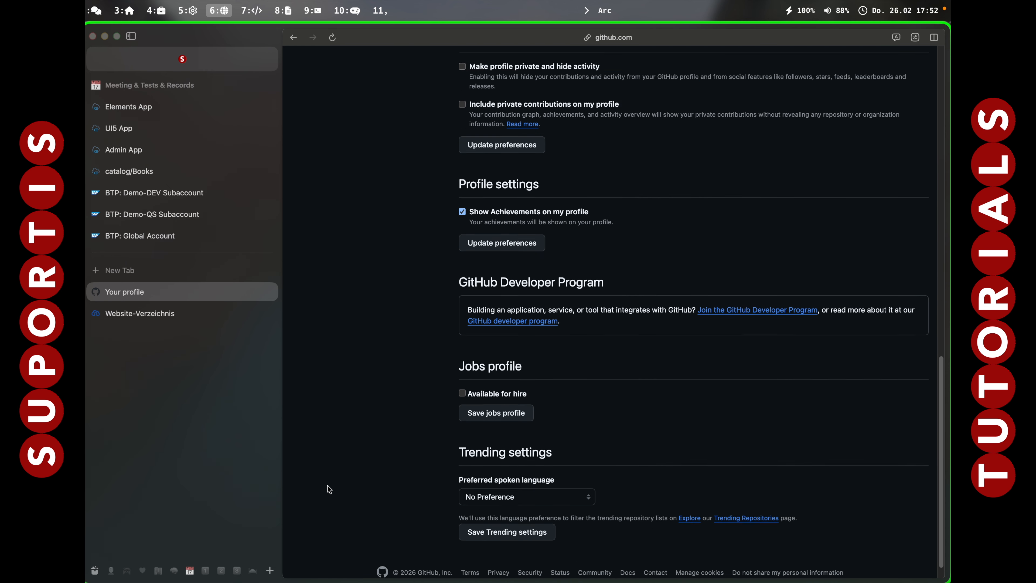
{"action": "scroll", "coordinate": [331, 489], "scroll_direction": "up", "scroll_amount": 5}
{"action": "left_click", "coordinate": [343, 222]}
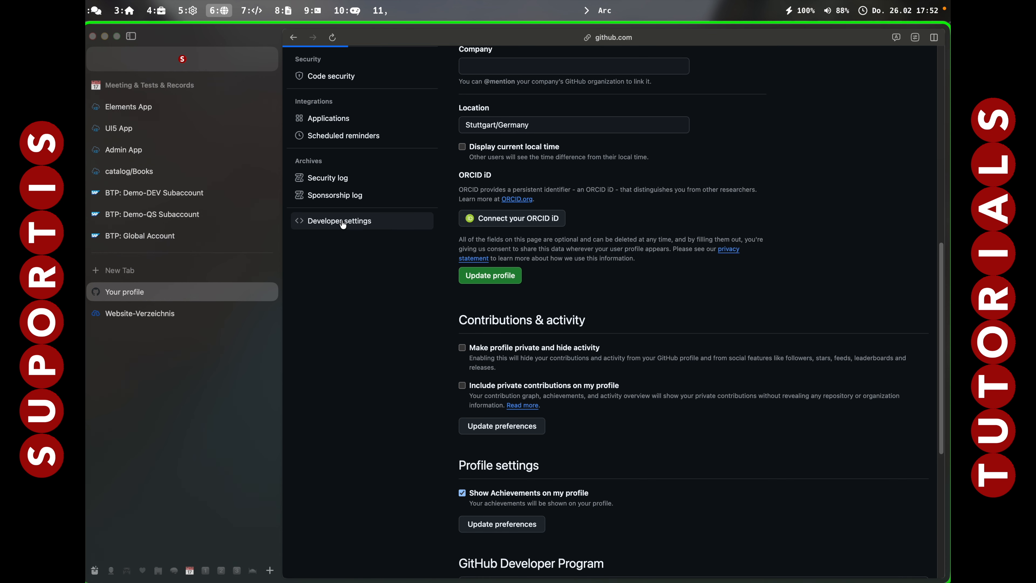
{"action": "left_click", "coordinate": [426, 138]}
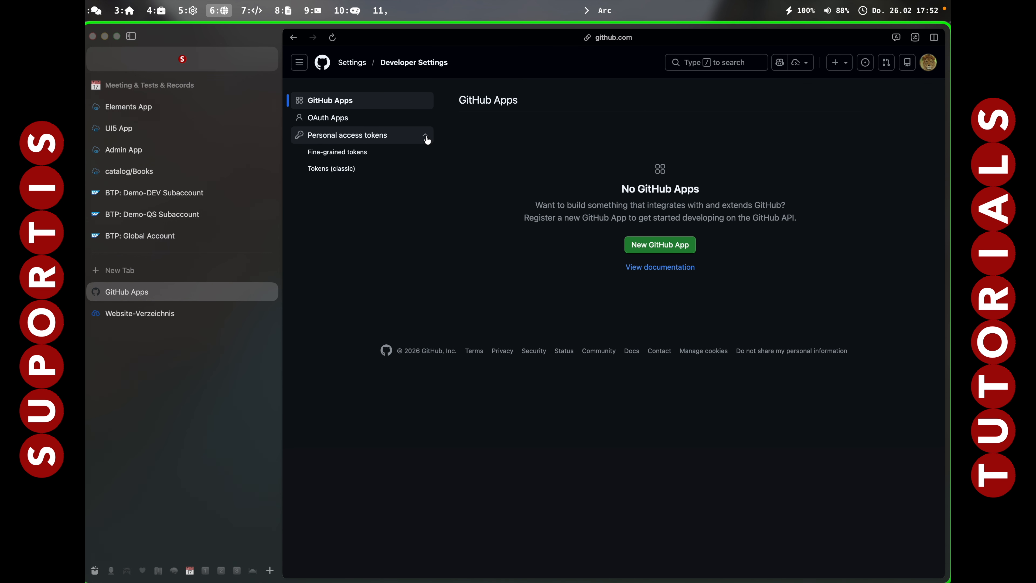
{"action": "left_click", "coordinate": [340, 169]}
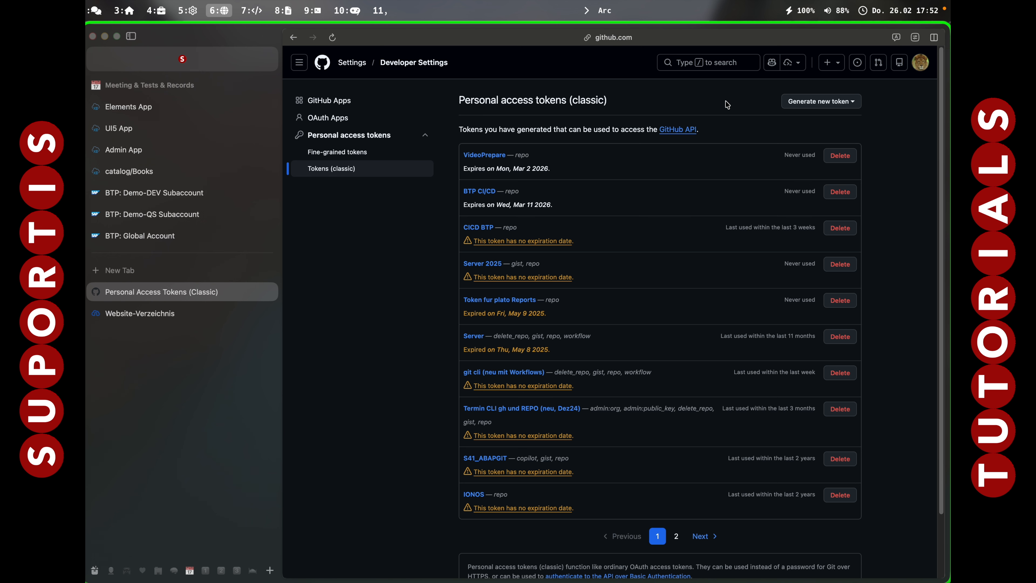
Generate a classic personal access token with the note "TutorialDemo" and the full repo scope, and copy it.
{"action": "left_click", "coordinate": [811, 105]}
{"action": "left_click", "coordinate": [774, 161]}
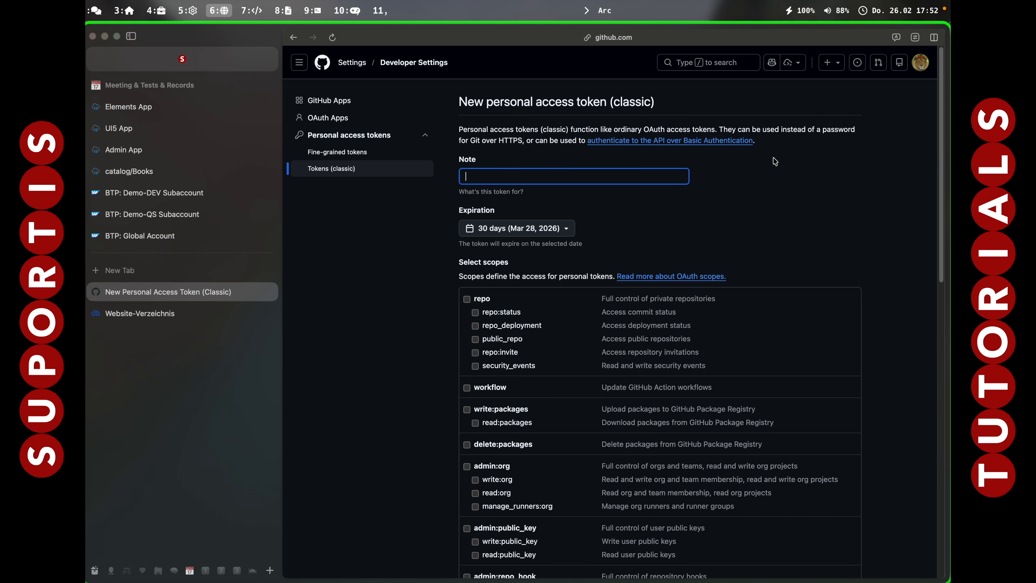
{"action": "left_click", "coordinate": [513, 177]}
{"action": "type", "text": "TutorialDemo"}
{"action": "key", "text": "Tab"}
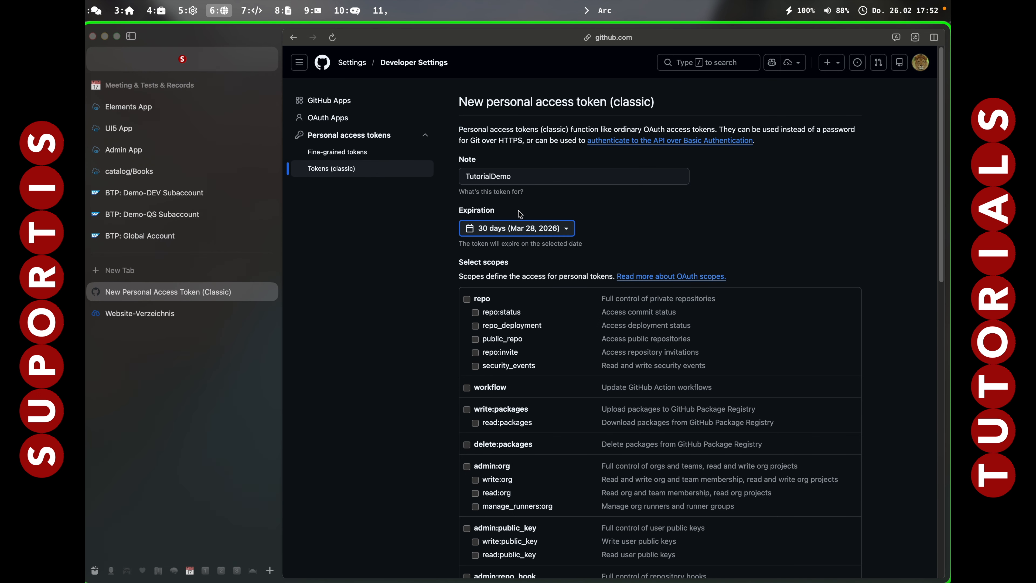
{"action": "left_click", "coordinate": [467, 300]}
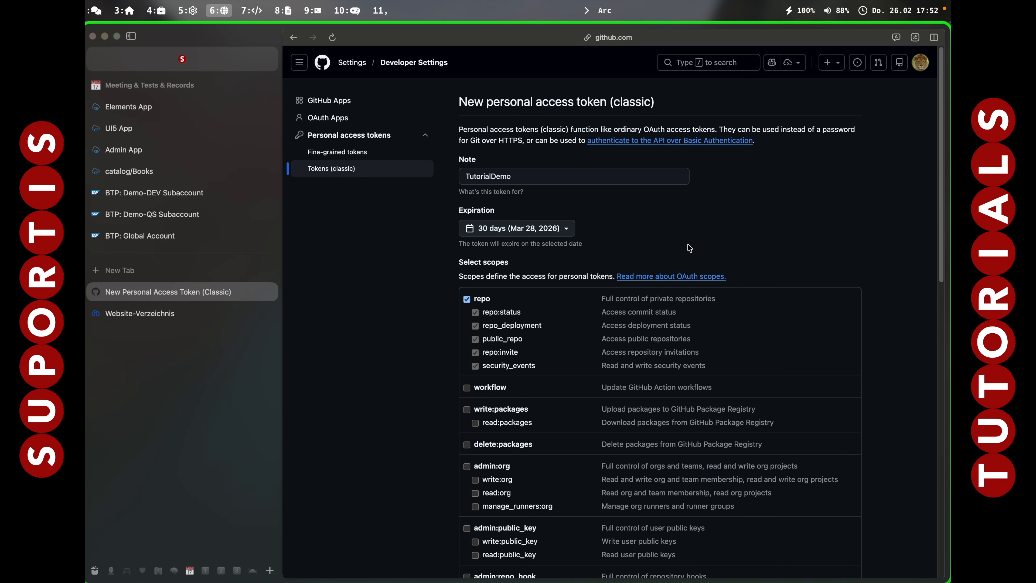
{"action": "scroll", "coordinate": [689, 248], "scroll_direction": "down", "scroll_amount": 5}
{"action": "scroll", "coordinate": [689, 248], "scroll_direction": "down", "scroll_amount": 10}
{"action": "left_click", "coordinate": [500, 508]}
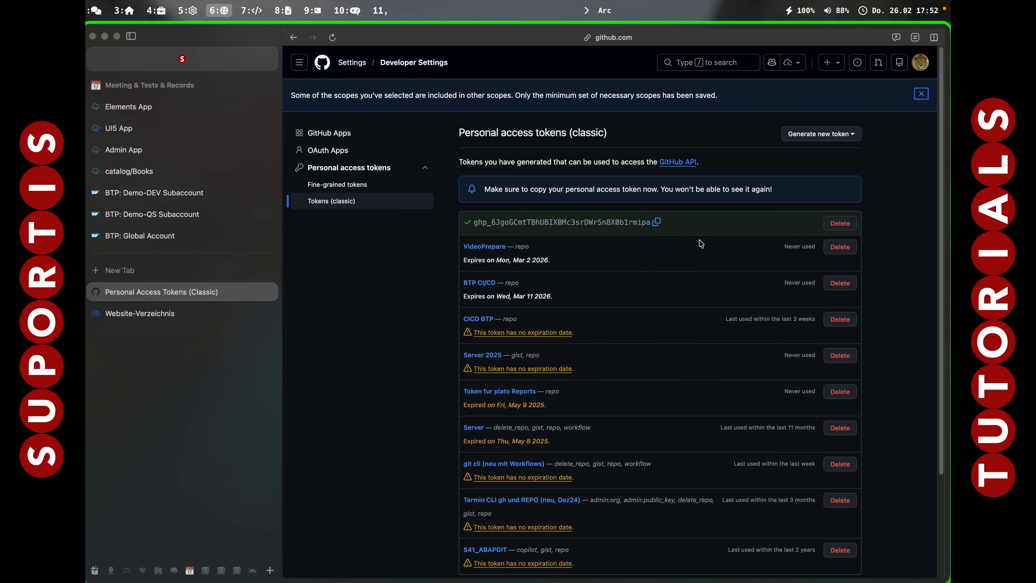
{"action": "left_click", "coordinate": [657, 223]}
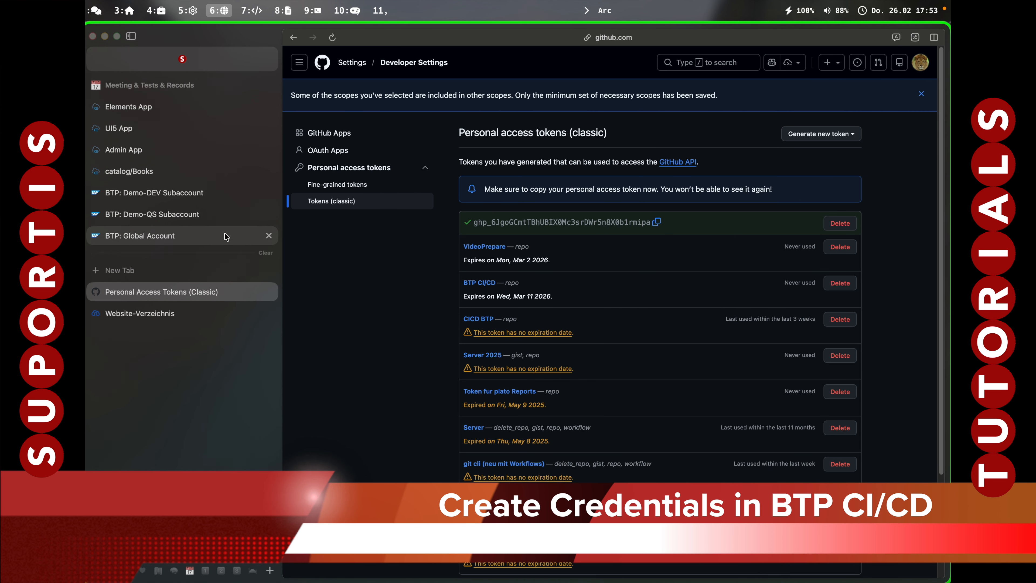
Open the Continuous Integration & Delivery application from Demo-DEV's subscriptions in its own tab, signing in with the Default Identity Provider.
{"action": "left_click", "coordinate": [177, 195]}
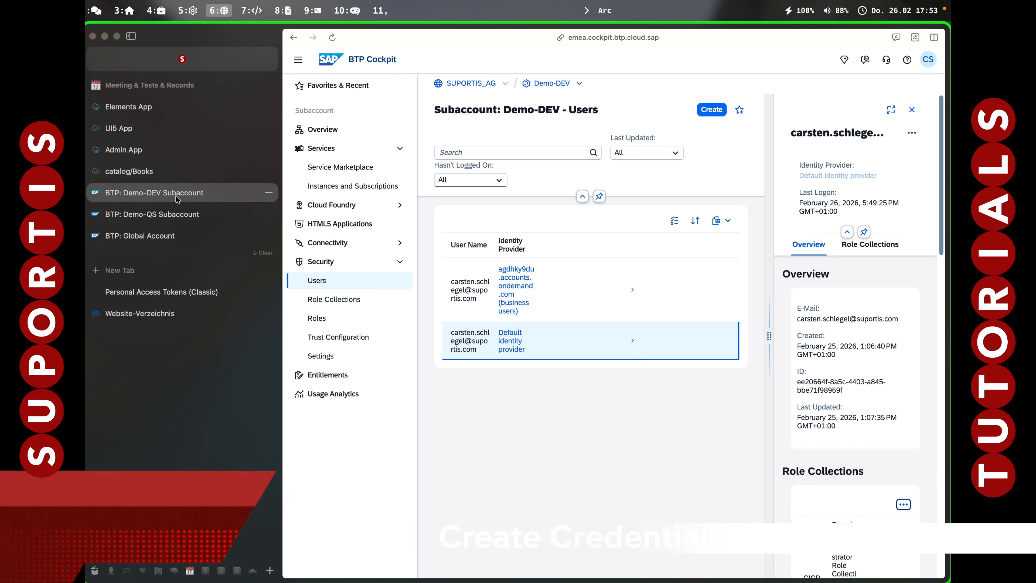
{"action": "left_click", "coordinate": [356, 189]}
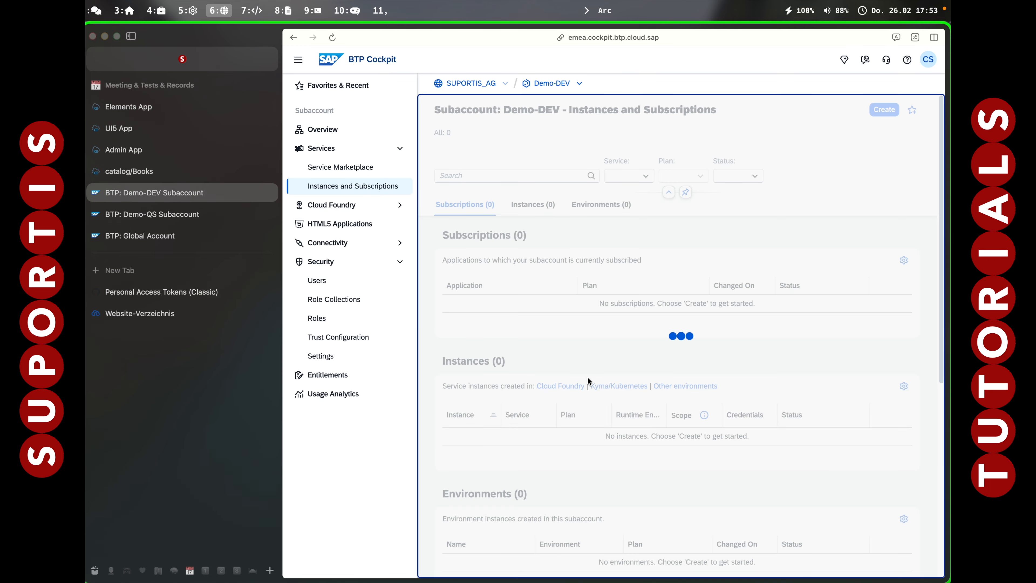
{"action": "left_click", "coordinate": [518, 311]}
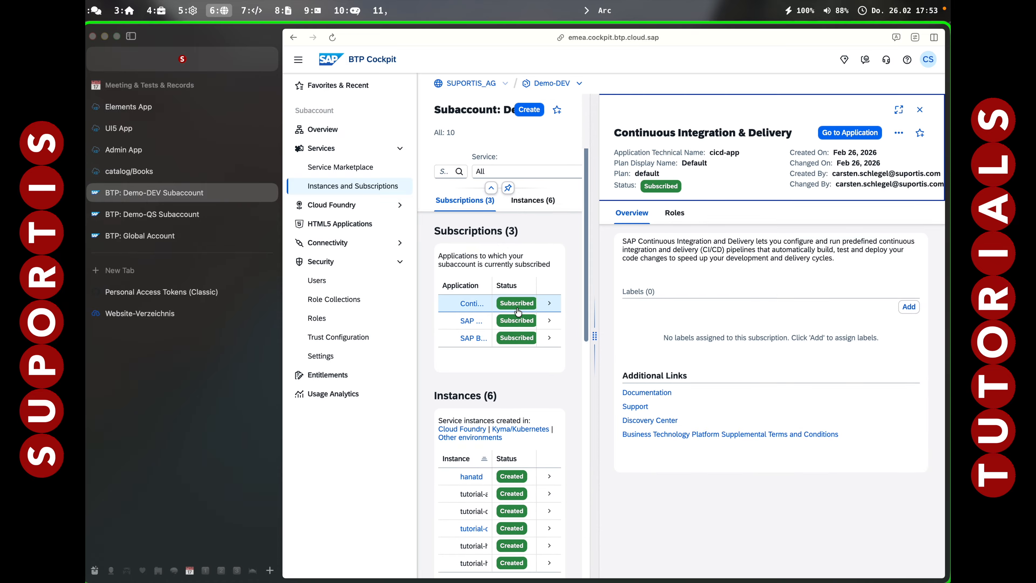
{"action": "left_click", "coordinate": [473, 302]}
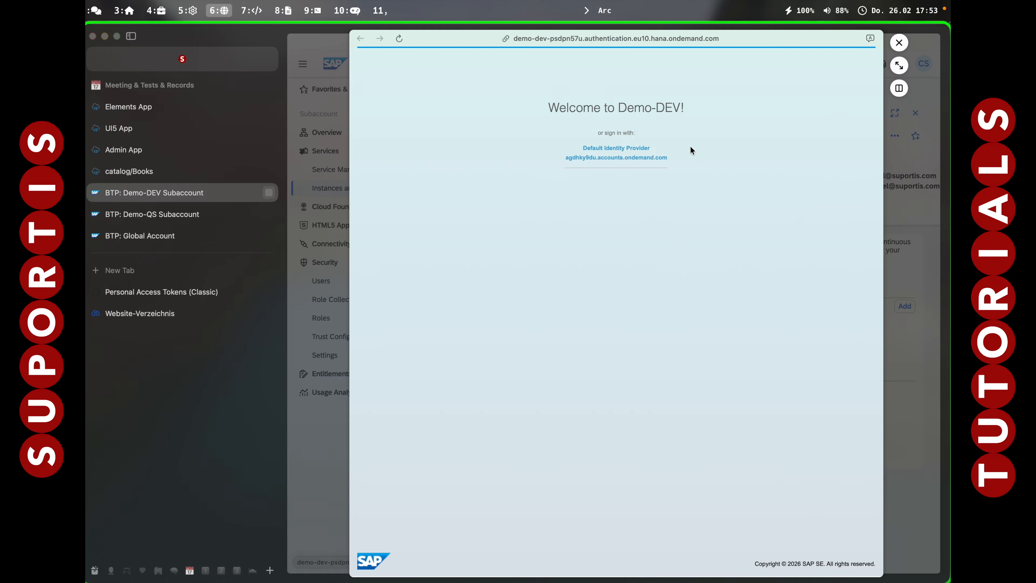
{"action": "left_click", "coordinate": [623, 154]}
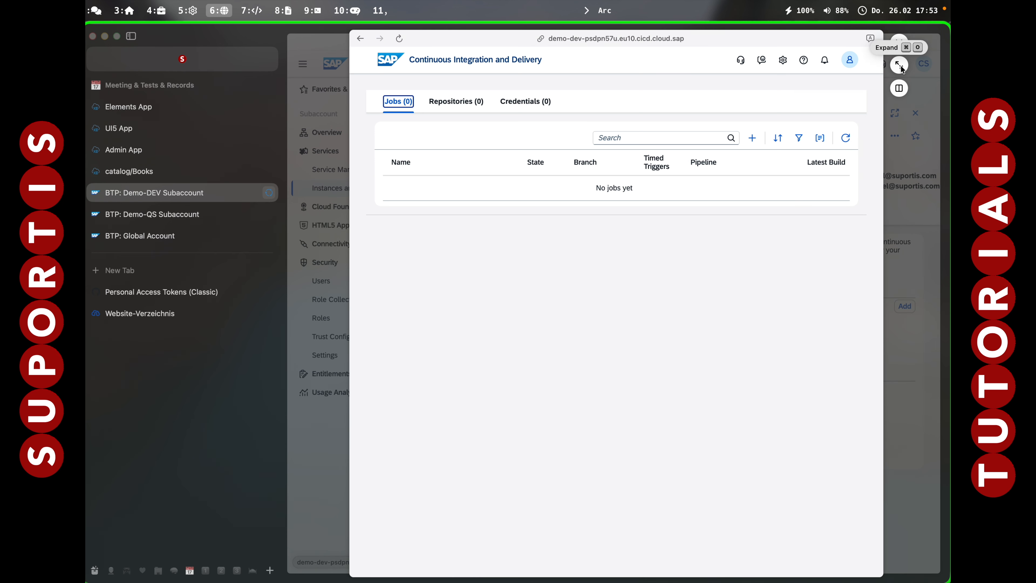
{"action": "left_click", "coordinate": [900, 65]}
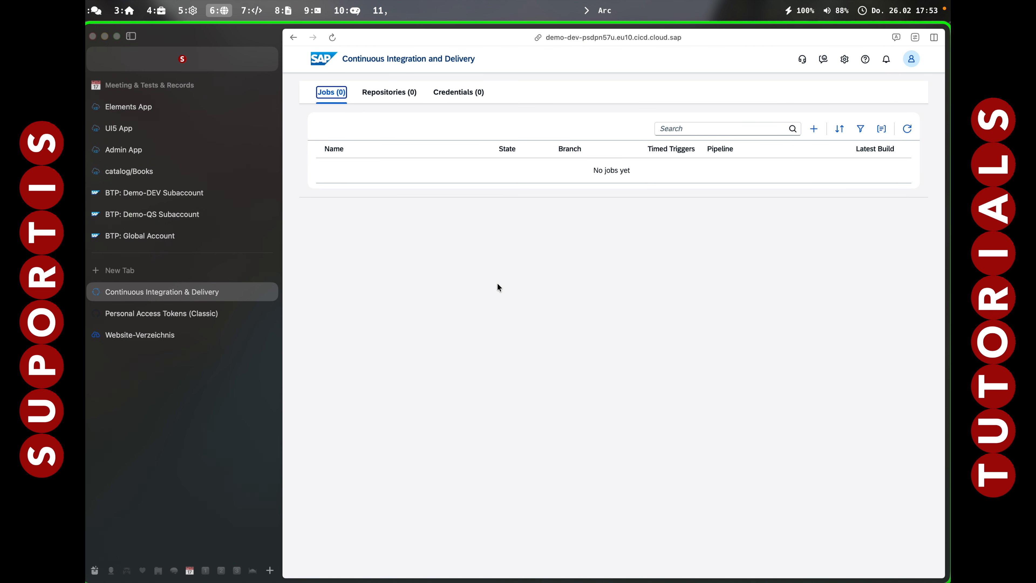
Start a new credential named "githubtoken" with the description "Access Token from Github".
{"action": "left_click", "coordinate": [441, 92]}
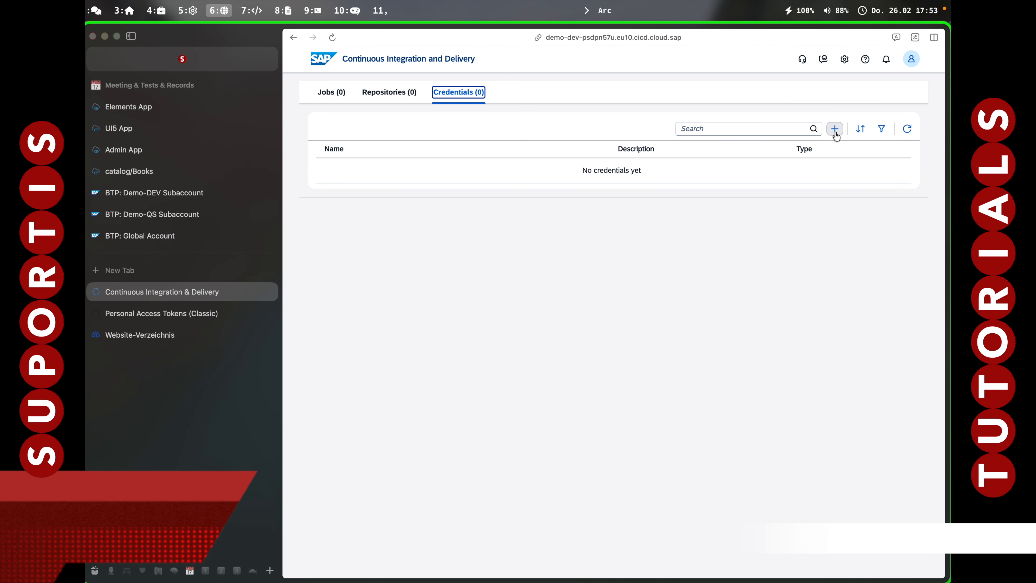
{"action": "left_click", "coordinate": [834, 129]}
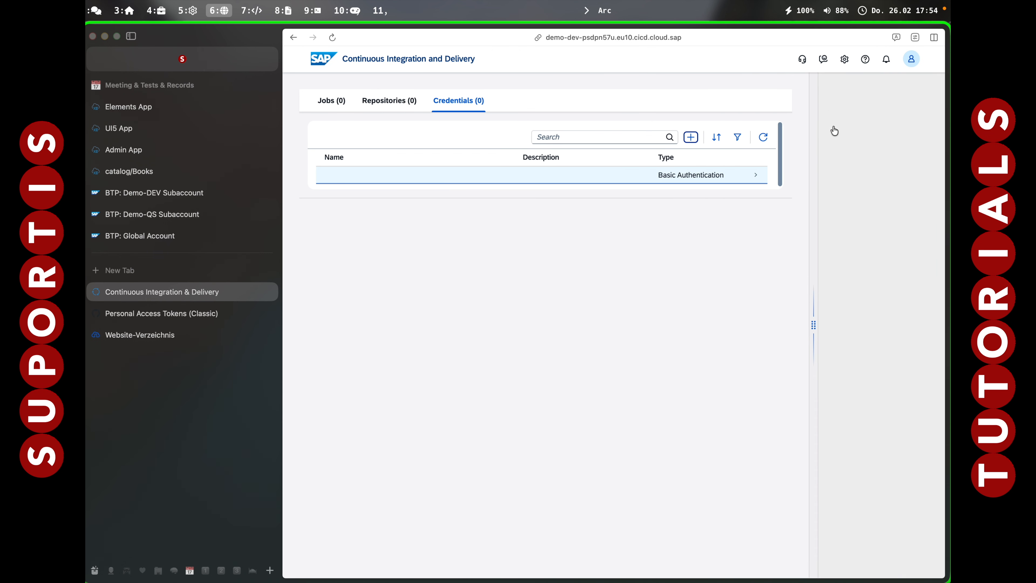
{"action": "left_click", "coordinate": [838, 163]}
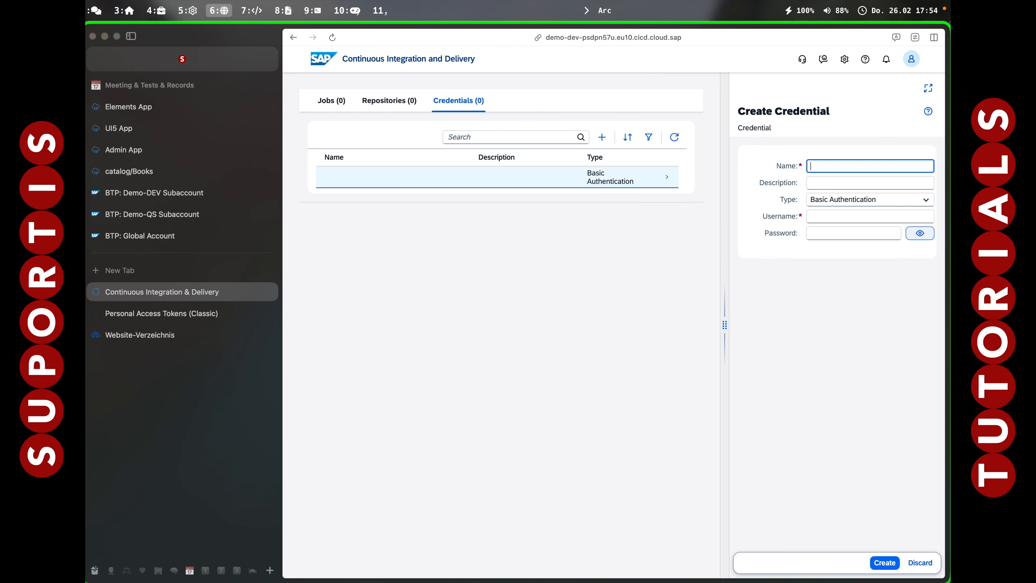
{"action": "type", "text": "githubtoken"}
{"action": "left_click", "coordinate": [835, 184]}
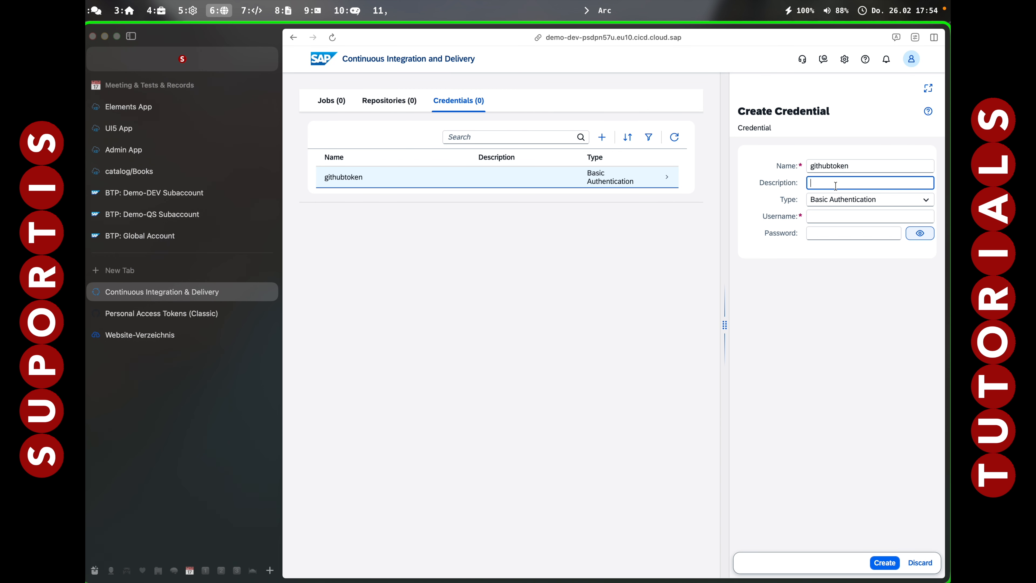
{"action": "type", "text": "Access Token from Github"}
{"action": "key", "text": "Tab"}
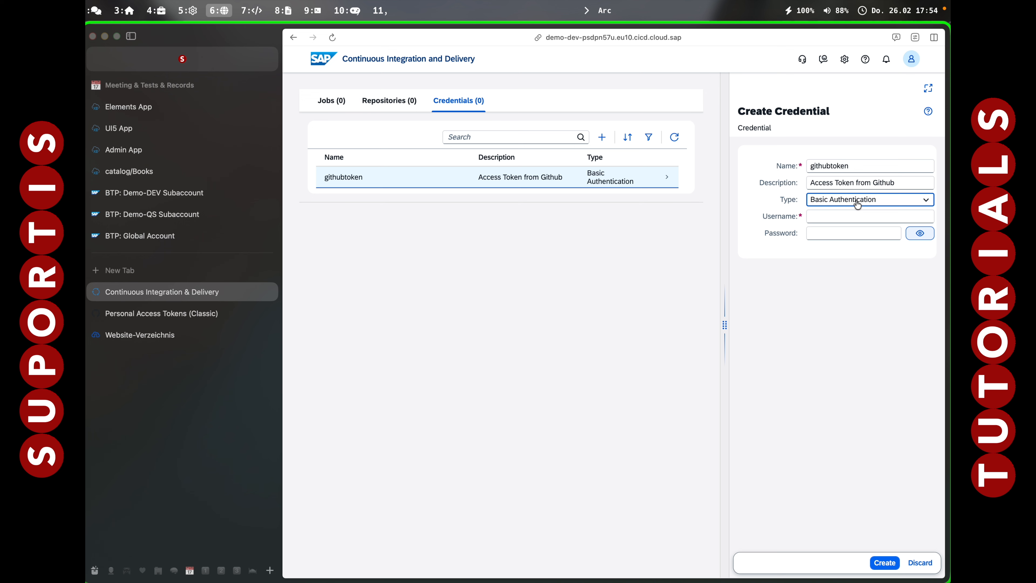
Enter the GitHub username, paste the access token as the password, and create the Basic Authentication credential without saving the password in the browser.
{"action": "left_click", "coordinate": [852, 216]}
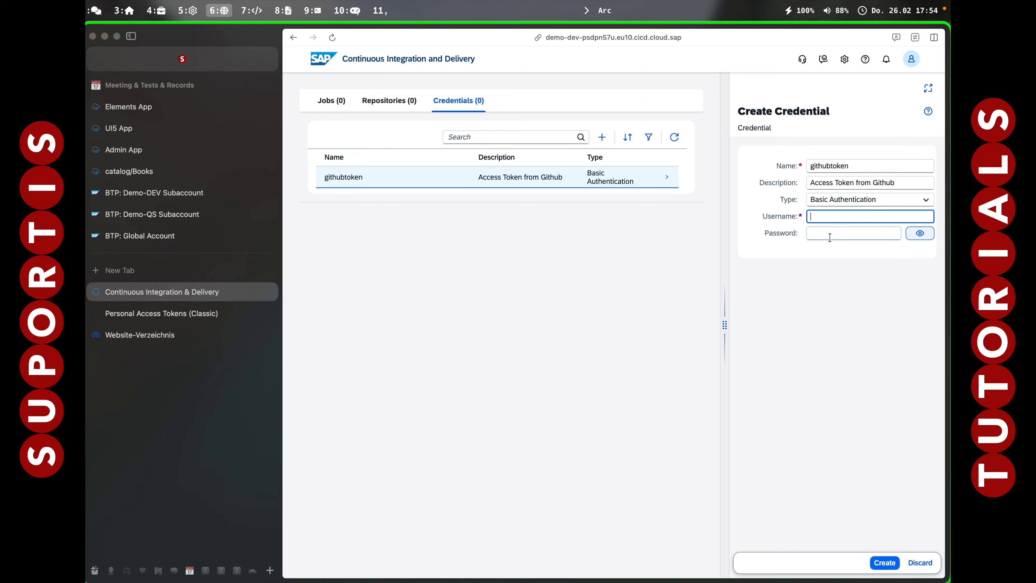
{"action": "type", "text": "Bugfrei"}
{"action": "key", "text": "Tab"}
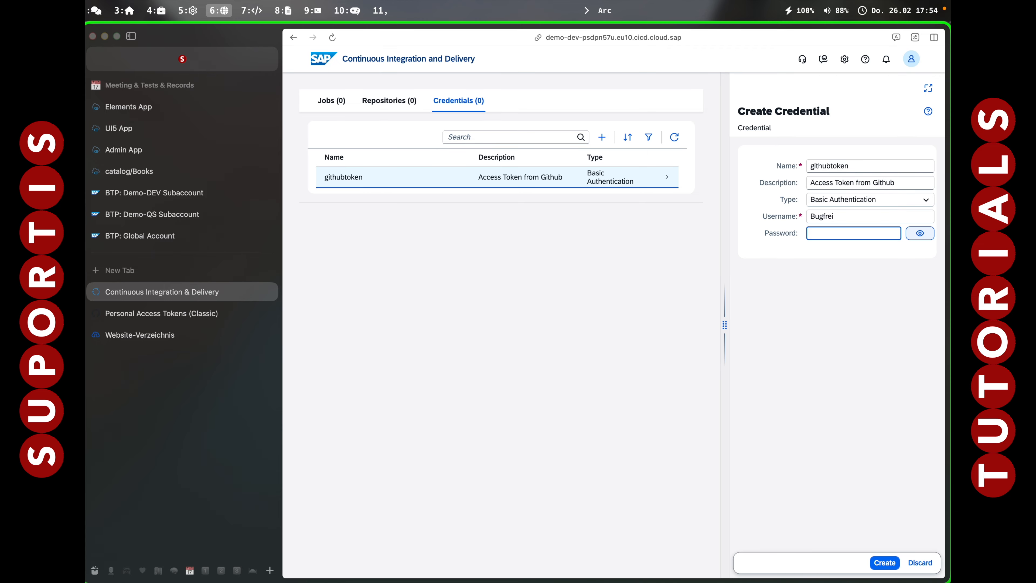
{"action": "key", "text": "super+v"}
{"action": "left_click", "coordinate": [884, 563]}
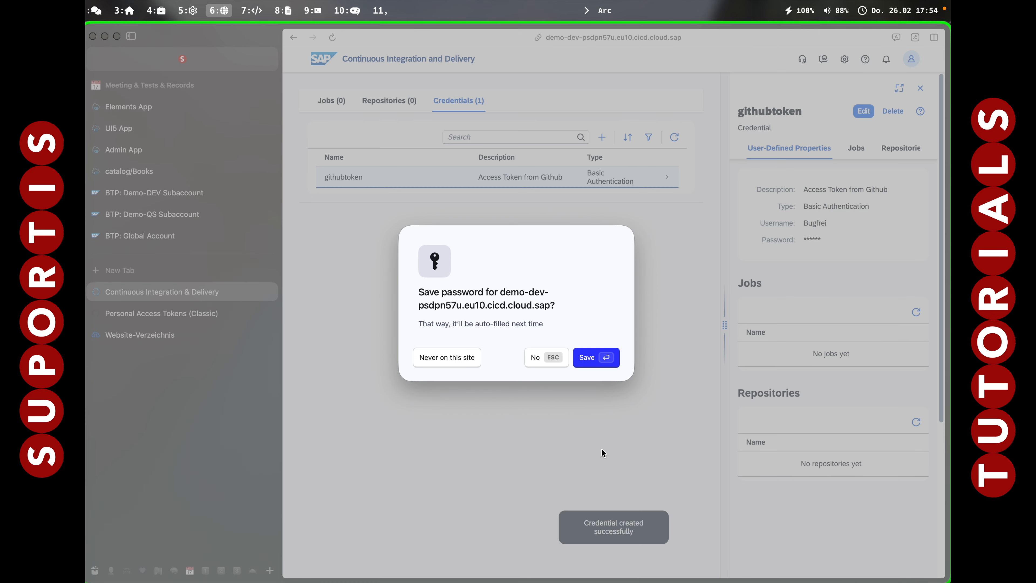
{"action": "left_click", "coordinate": [542, 360]}
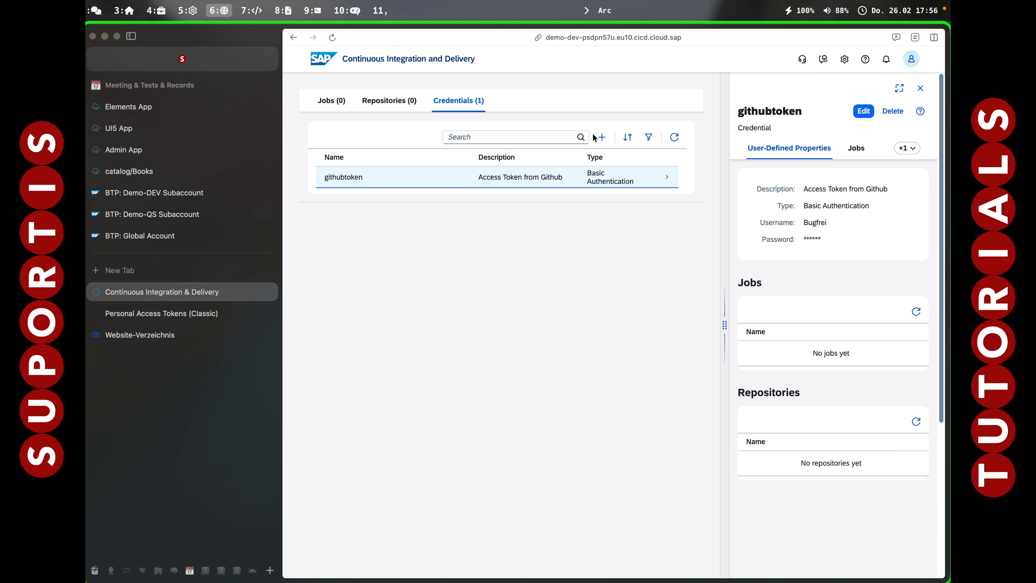
Start a new credential named "devsubaccount" with the description "Subaccount Demo_DEV", keeping the Basic Authentication type.
{"action": "left_click", "coordinate": [602, 138]}
{"action": "left_click", "coordinate": [825, 166]}
{"action": "type", "text": "devsubaccount"}
{"action": "key", "text": "Tab"}
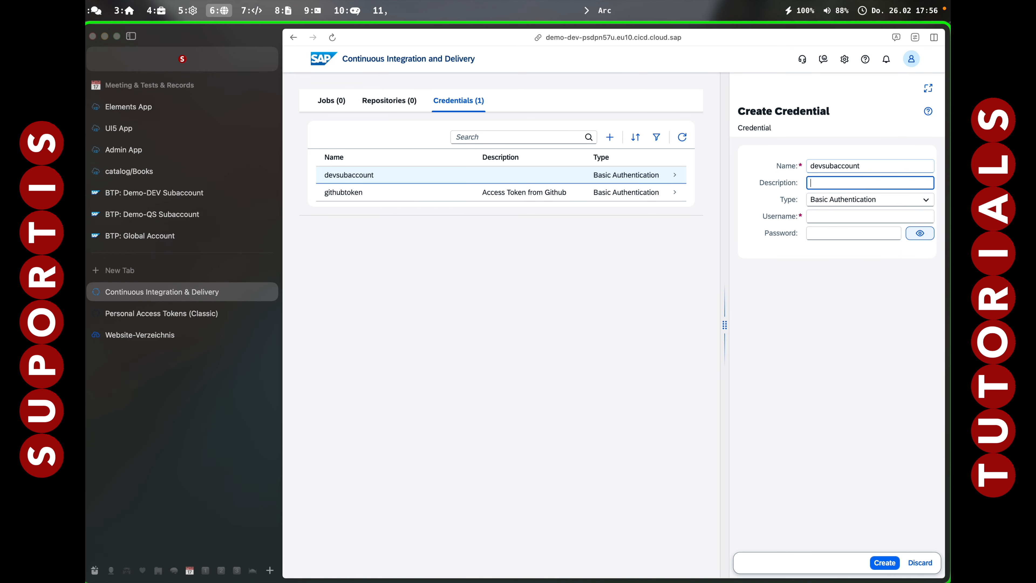
{"action": "type", "text": "Subaccount Demo_DEV"}
{"action": "key", "text": "Tab"}
{"action": "key", "text": "Tab"}
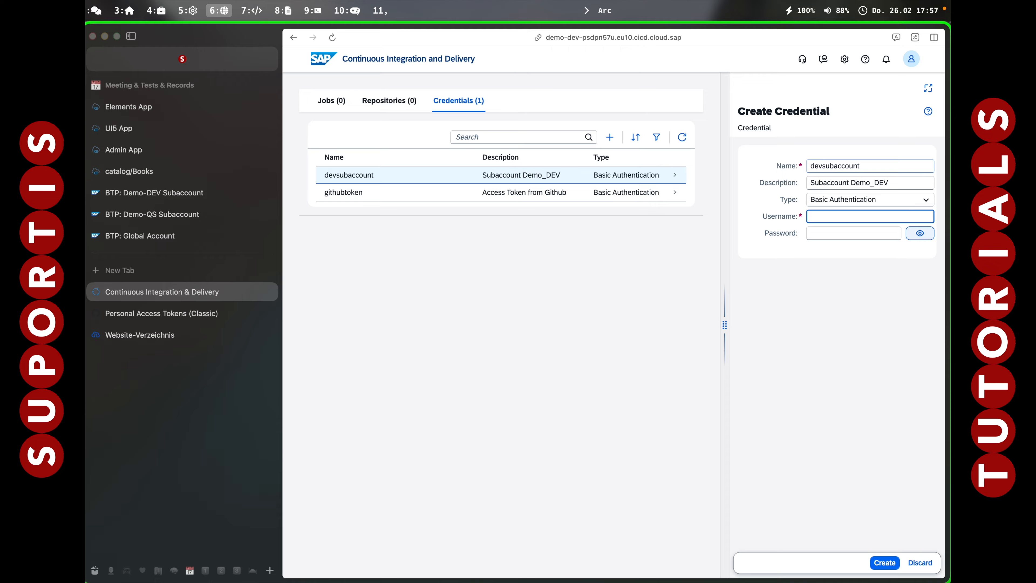
Enter the subaccount username and password, create the credential, and decline saving the password in the browser.
{"action": "key", "text": "super+v"}
{"action": "key", "text": "Tab"}
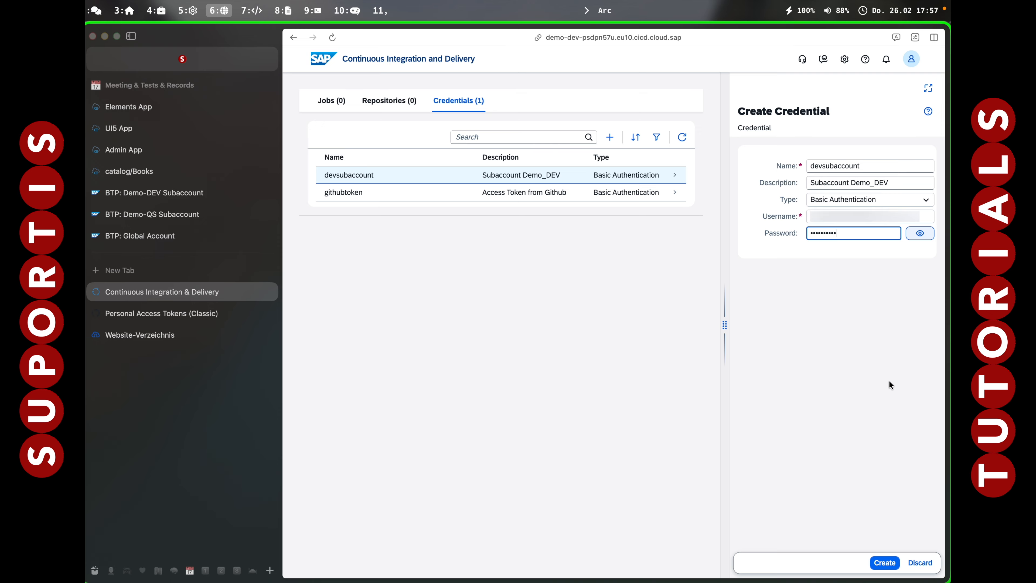
{"action": "left_click", "coordinate": [884, 563]}
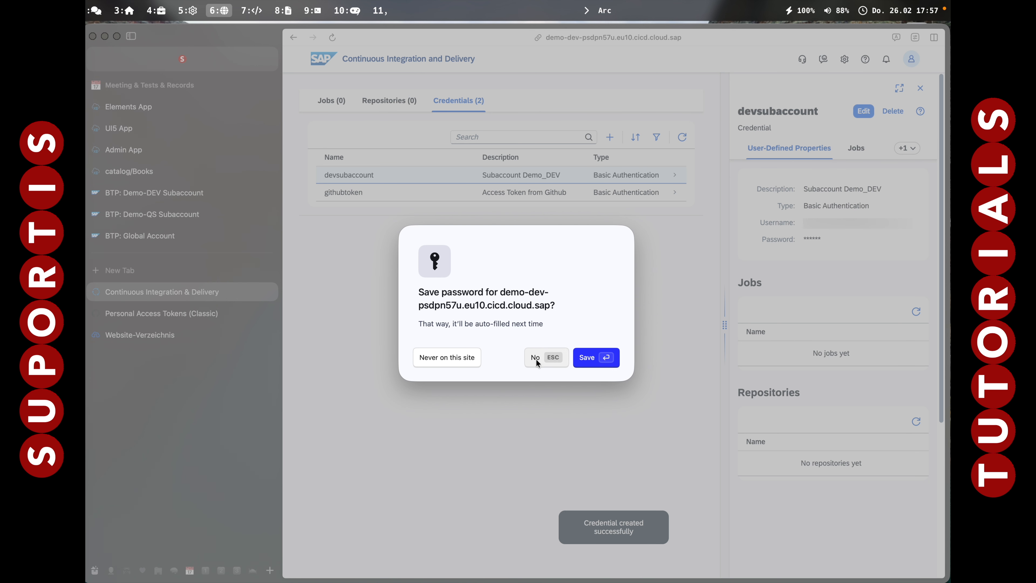
{"action": "left_click", "coordinate": [536, 359]}
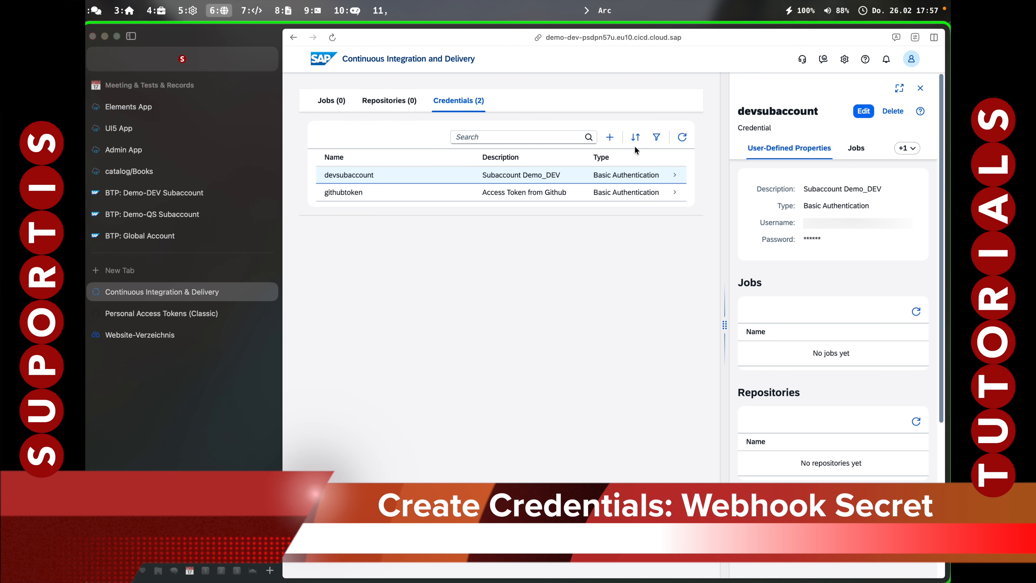
Start a new credential named "webhook" with the description "Webhook Secret for Github".
{"action": "left_click", "coordinate": [610, 138]}
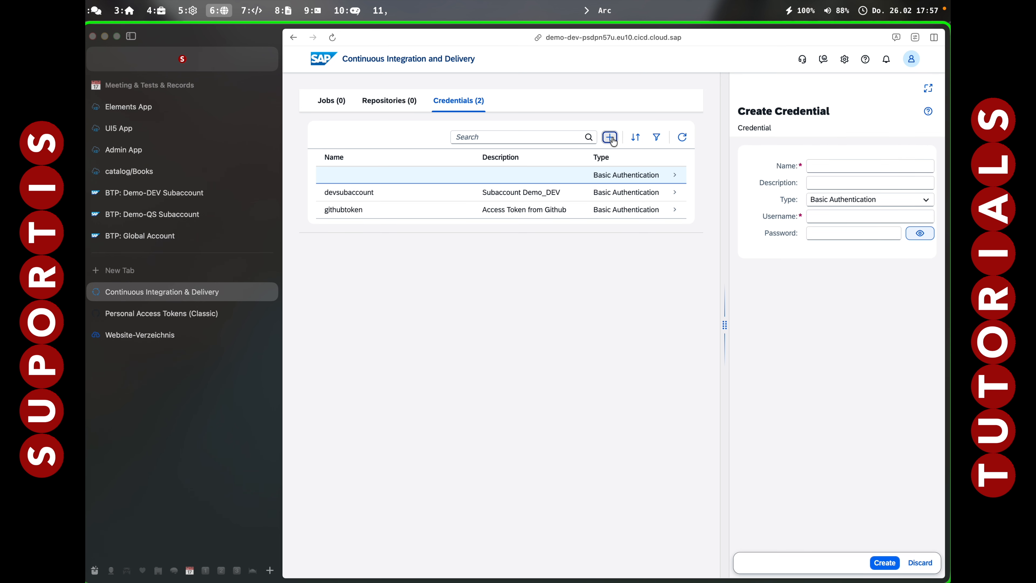
{"action": "left_click", "coordinate": [824, 166]}
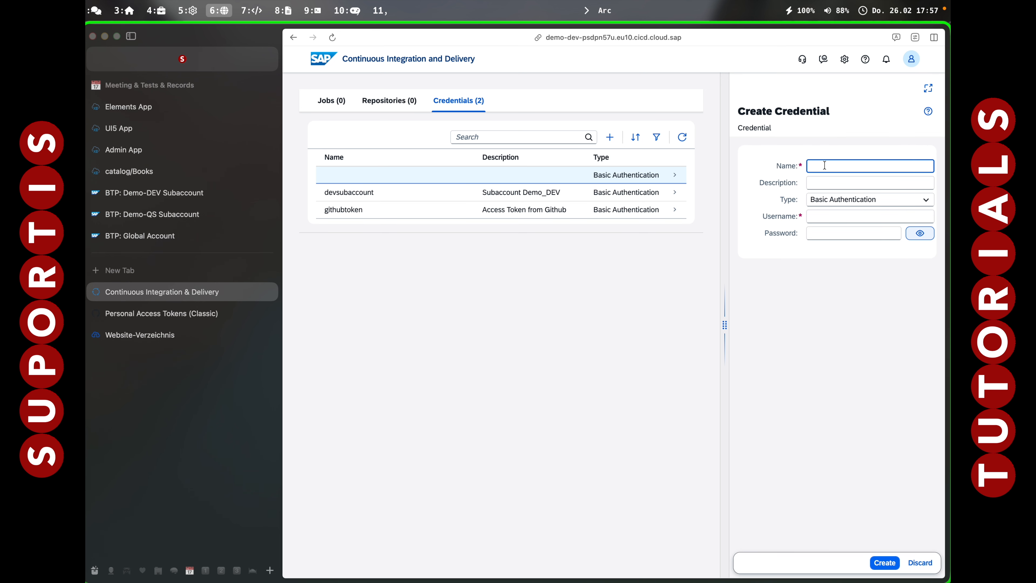
{"action": "type", "text": "webhoo"}
{"action": "key", "text": "Tab"}
{"action": "type", "text": "Webhook Secret for Github"}
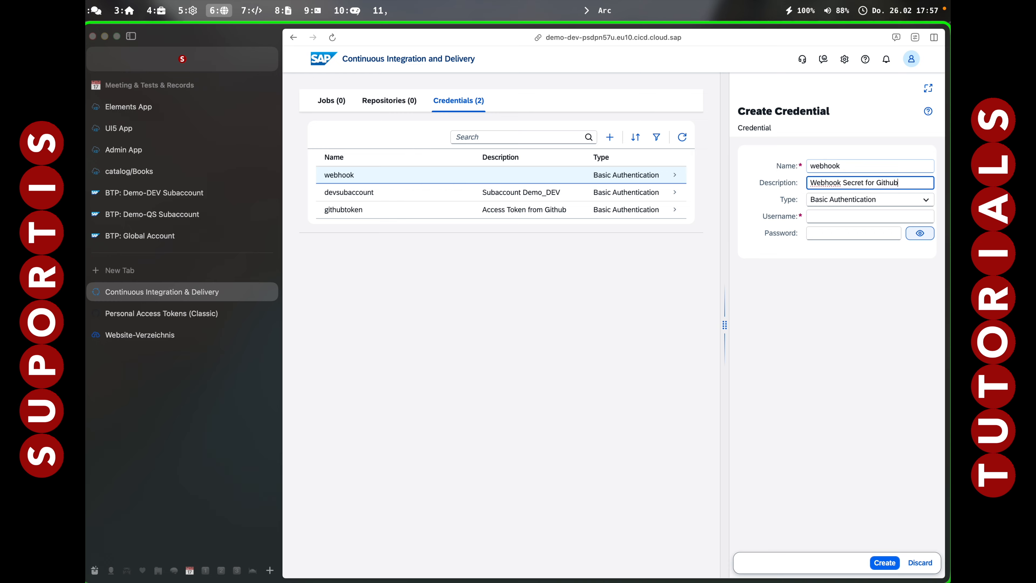
Set the type to Webhook Secret, generate and copy the secret, and create the credential without saving a password in the browser.
{"action": "left_click", "coordinate": [833, 201]}
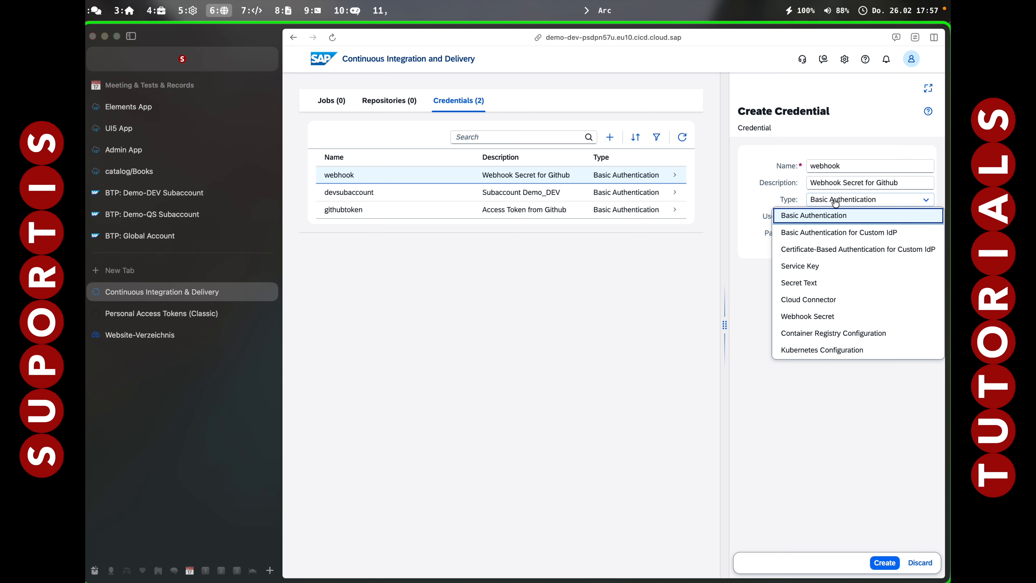
{"action": "left_click", "coordinate": [826, 317]}
{"action": "left_click", "coordinate": [899, 217]}
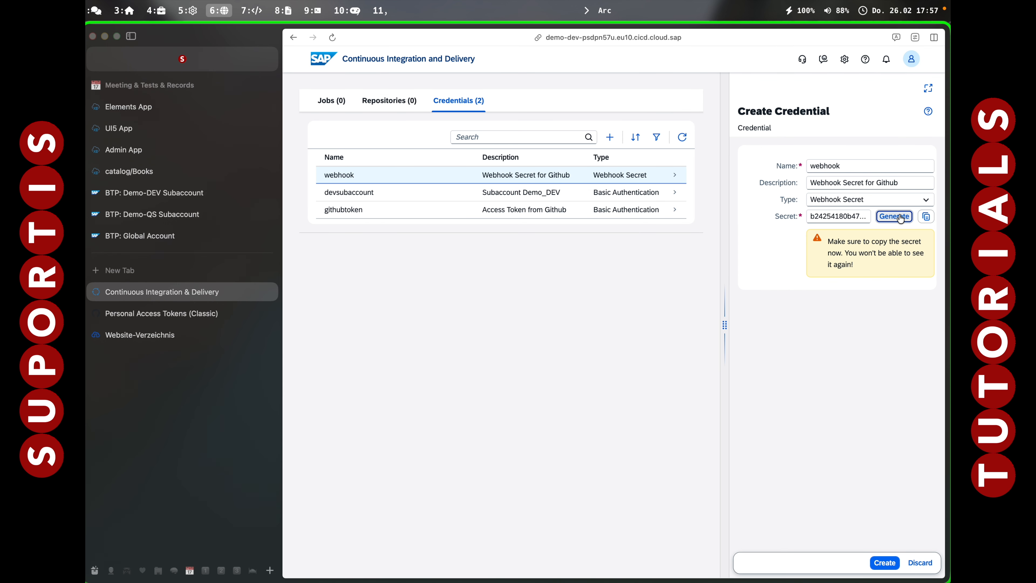
{"action": "left_click", "coordinate": [927, 217]}
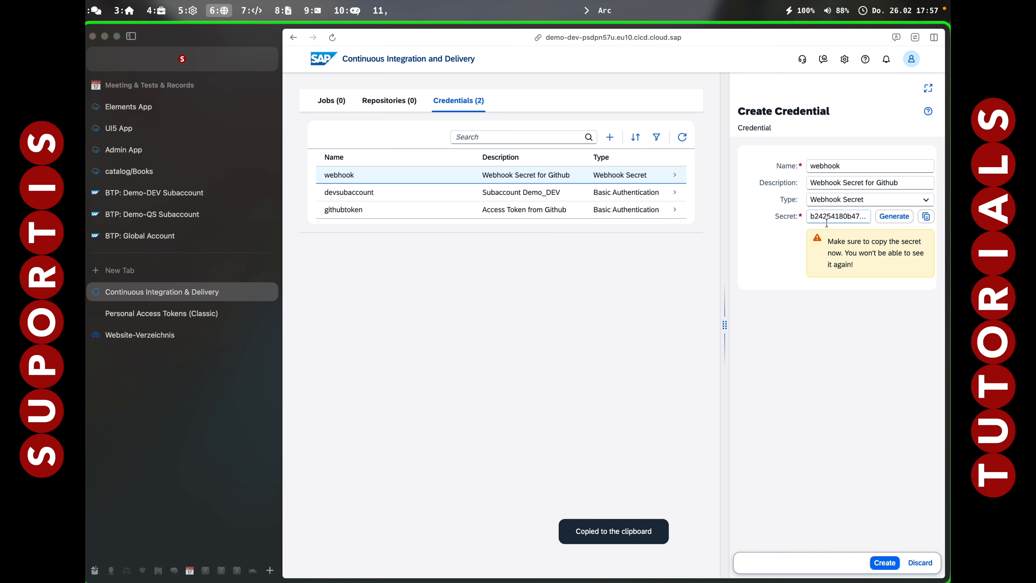
{"action": "left_click", "coordinate": [883, 563]}
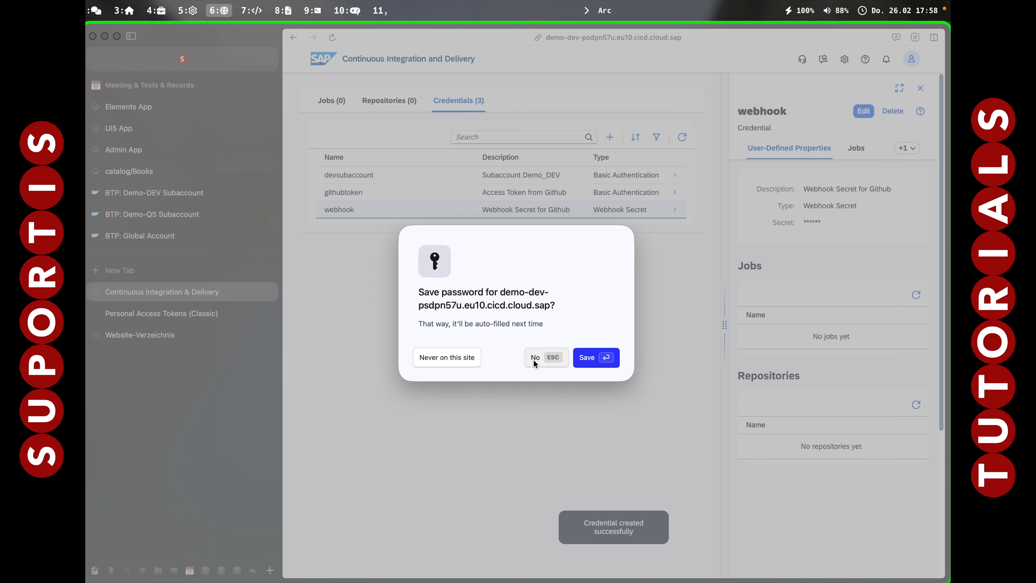
{"action": "left_click", "coordinate": [534, 359]}
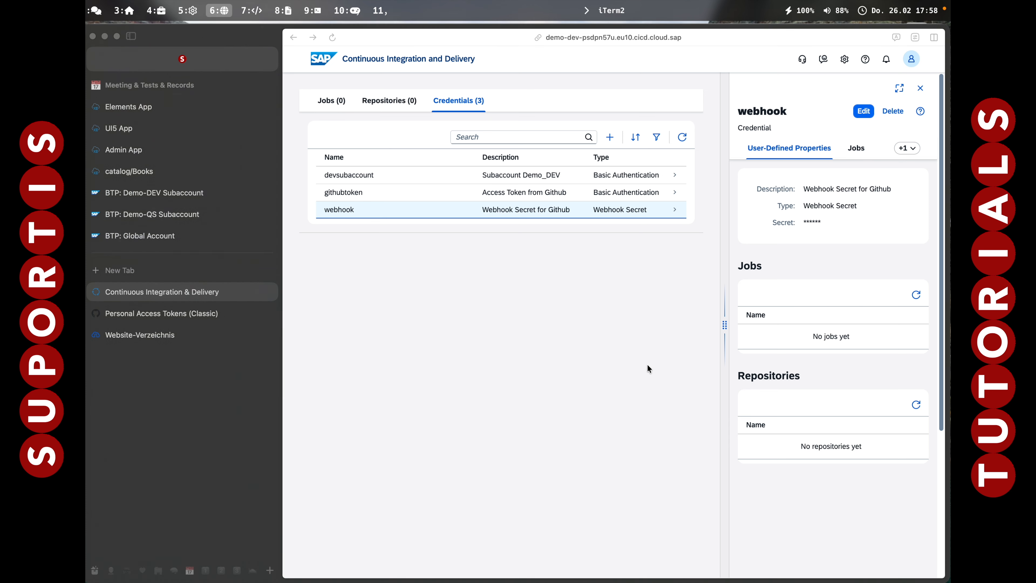
Store the copied webhook secret in the terminal with $webhooksecret = (gcb), and return to the browser.
{"action": "key", "text": "alt+7"}
{"action": "type", "text": "$webhooksecret = (gcb"}
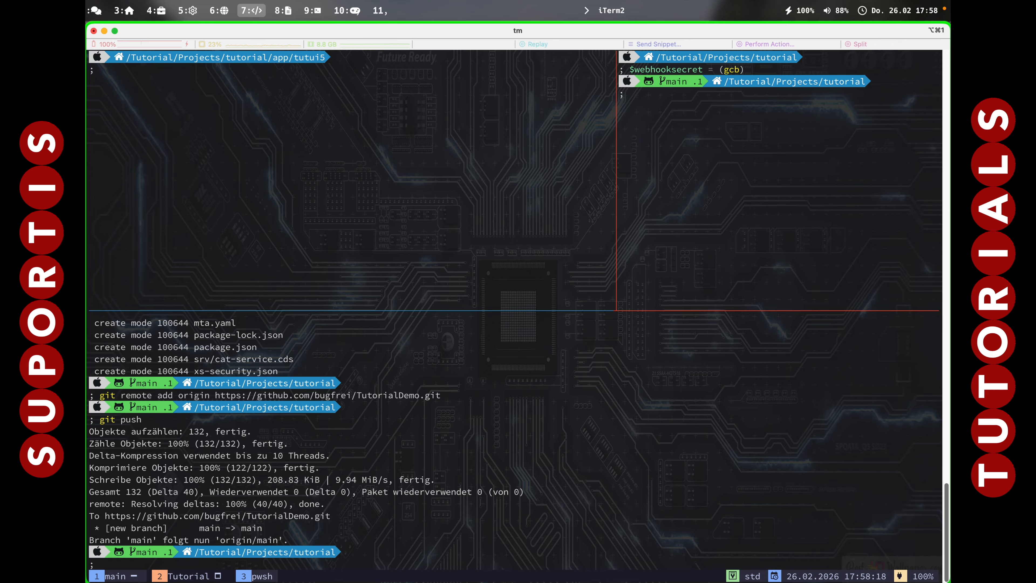
{"action": "key", "text": "alt+6"}
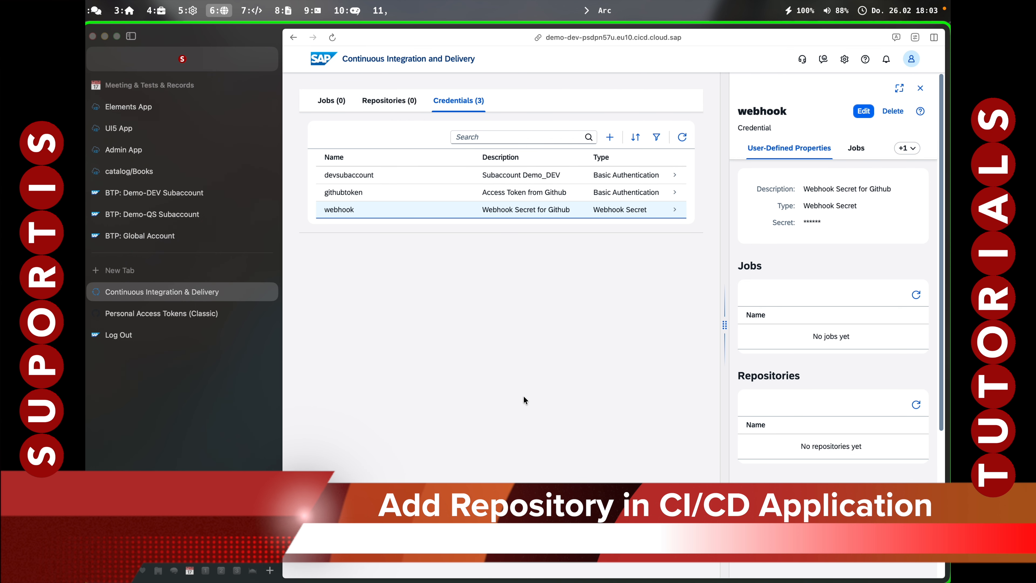
Start adding a repository in the CI/CD application and name it TutorialDemo, copying the name from the GitHub repository page.
{"action": "left_click", "coordinate": [402, 101]}
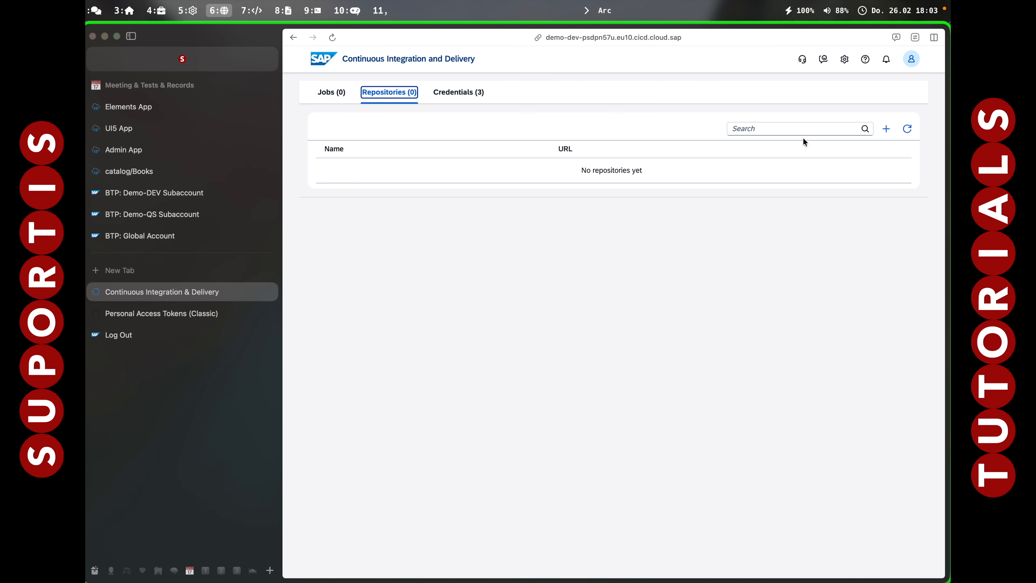
{"action": "left_click", "coordinate": [869, 128]}
{"action": "left_click", "coordinate": [818, 212]}
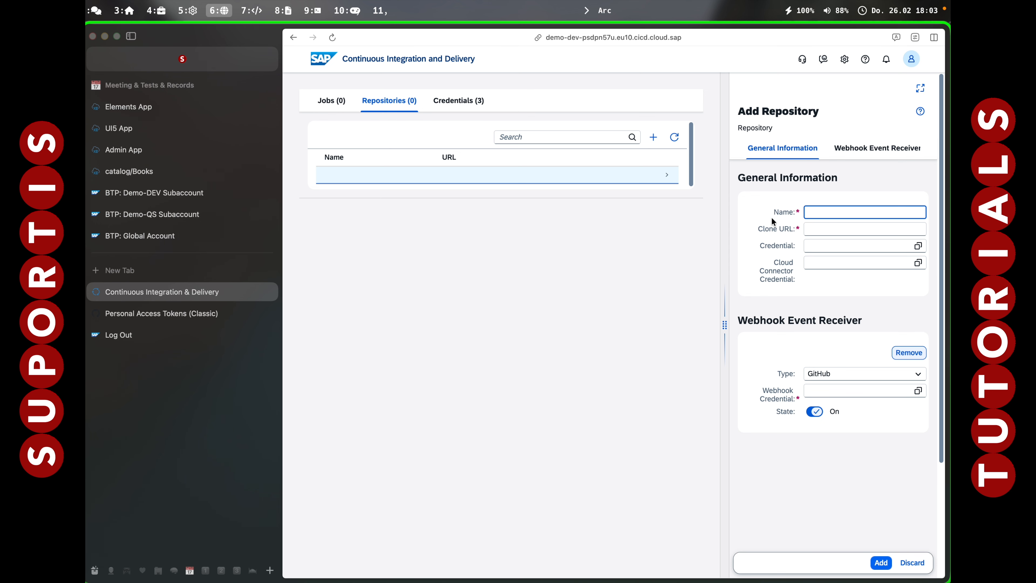
{"action": "left_click", "coordinate": [161, 313]}
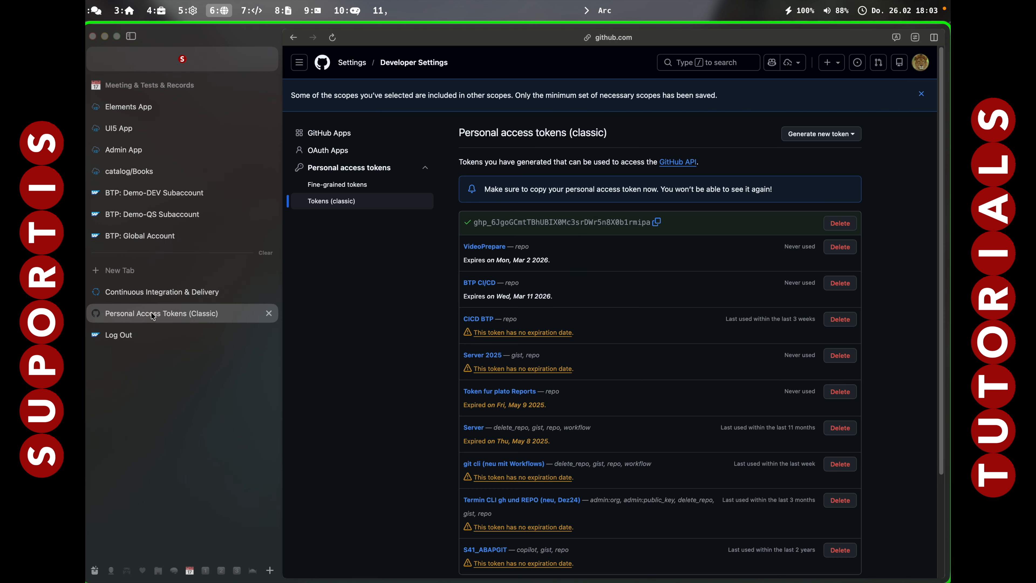
{"action": "left_click", "coordinate": [920, 62]}
{"action": "left_click", "coordinate": [852, 159]}
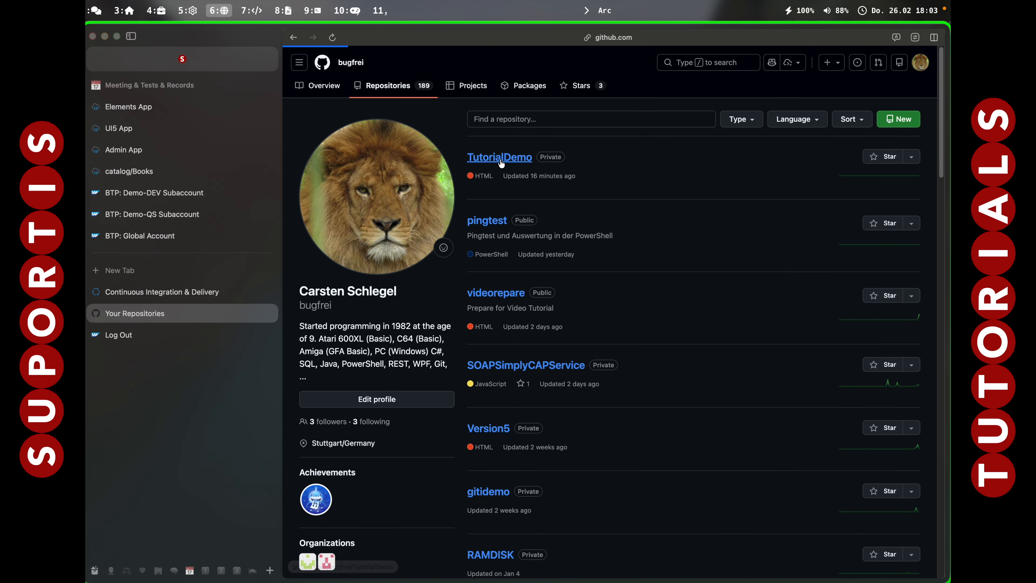
{"action": "left_click", "coordinate": [467, 158]}
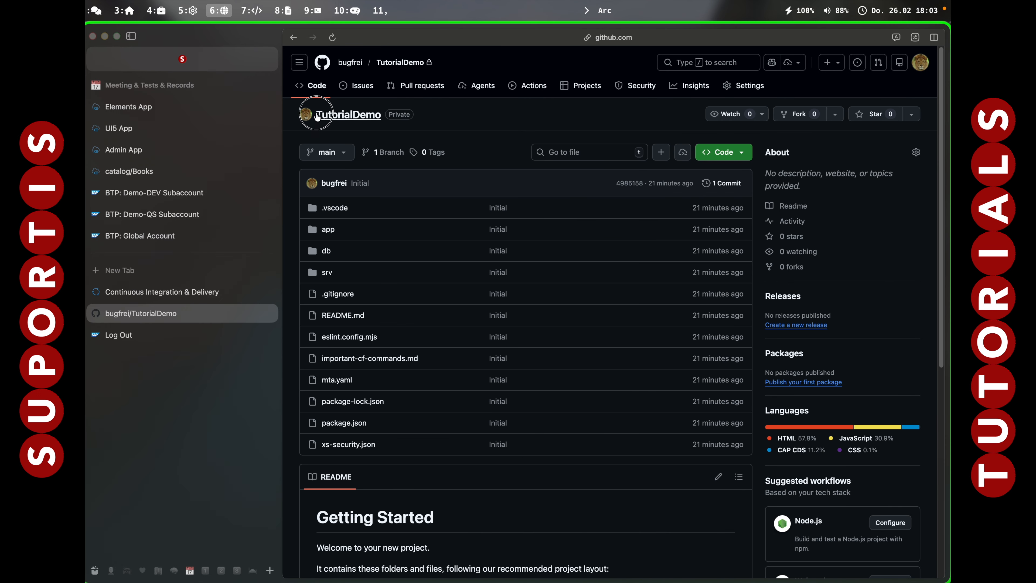
{"action": "left_click", "coordinate": [377, 60]}
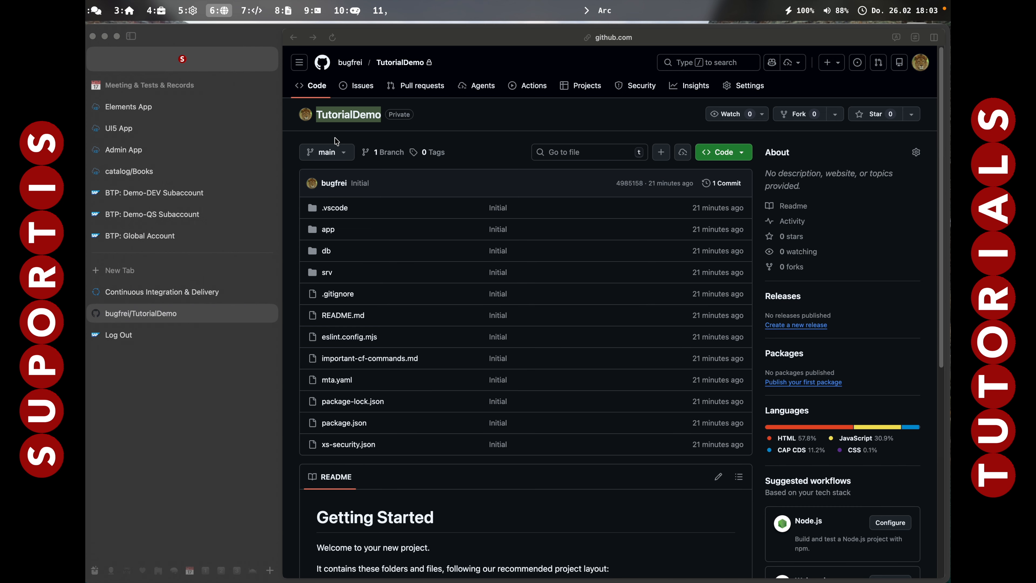
{"action": "left_click", "coordinate": [158, 296]}
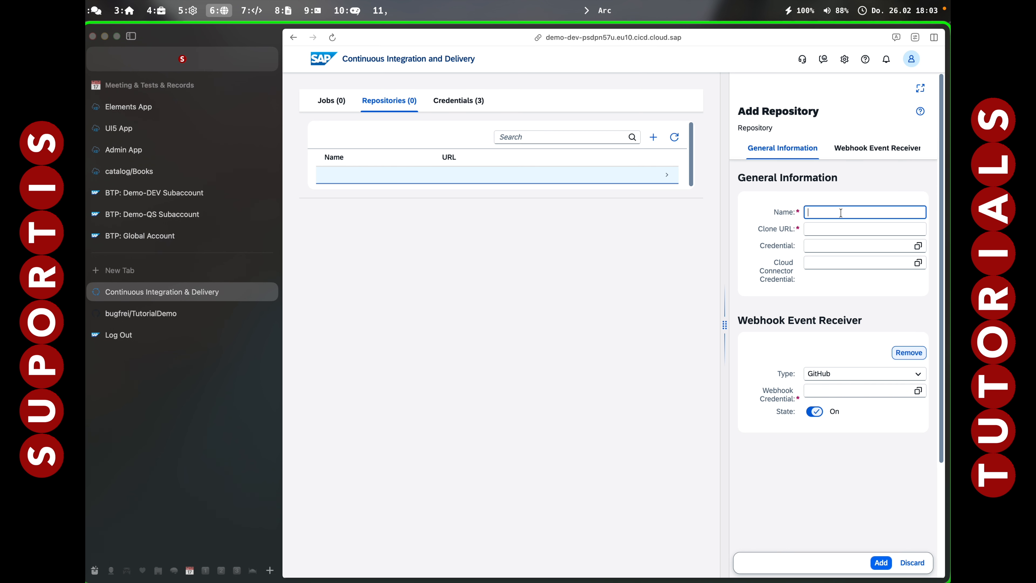
{"action": "key", "text": "super+v"}
{"action": "key", "text": "Tab"}
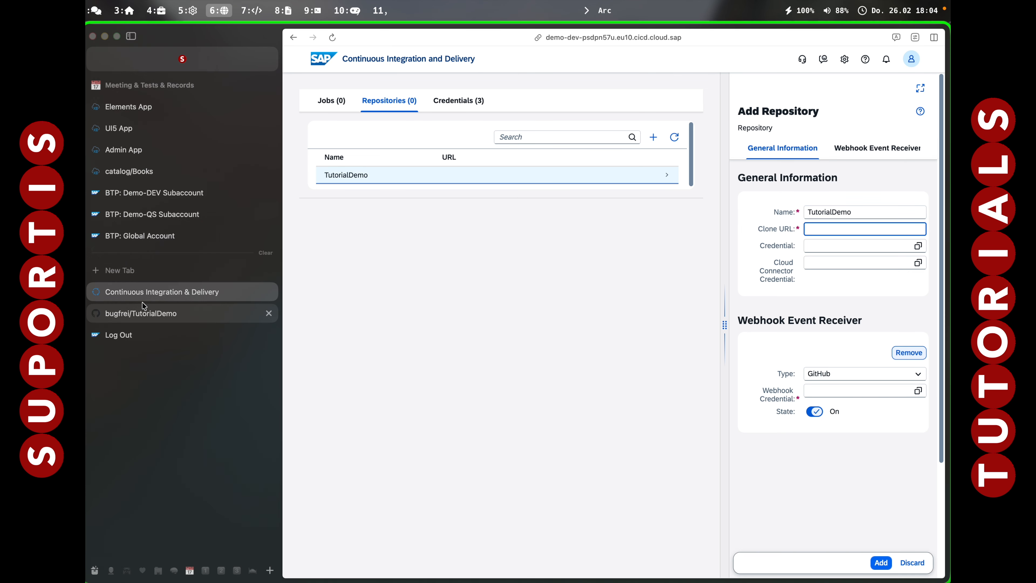
Copy the HTTPS clone URL of TutorialDemo from GitHub and paste it as the new repository's clone URL.
{"action": "left_click", "coordinate": [143, 313]}
{"action": "left_click", "coordinate": [733, 152]}
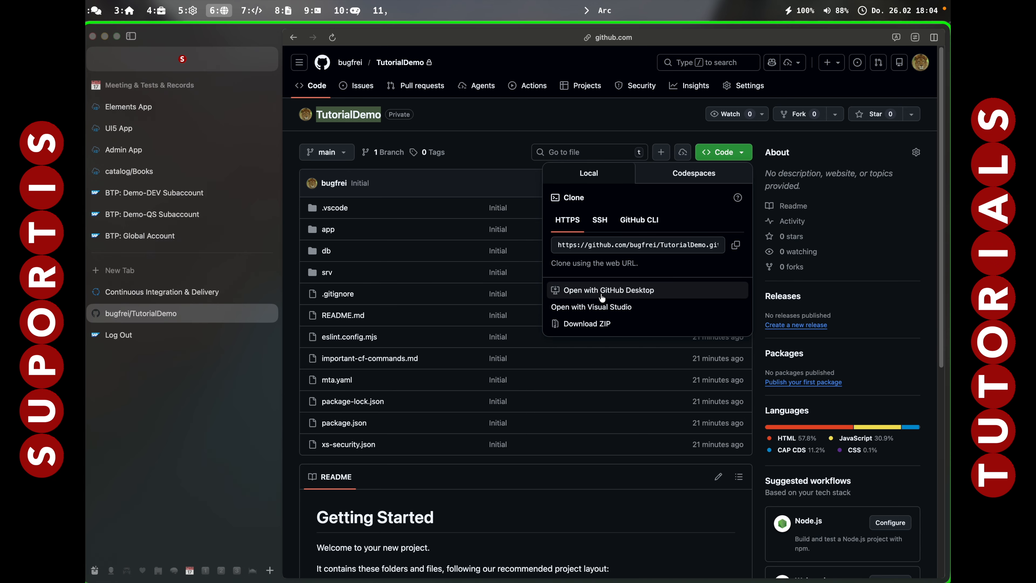
{"action": "left_click", "coordinate": [735, 245]}
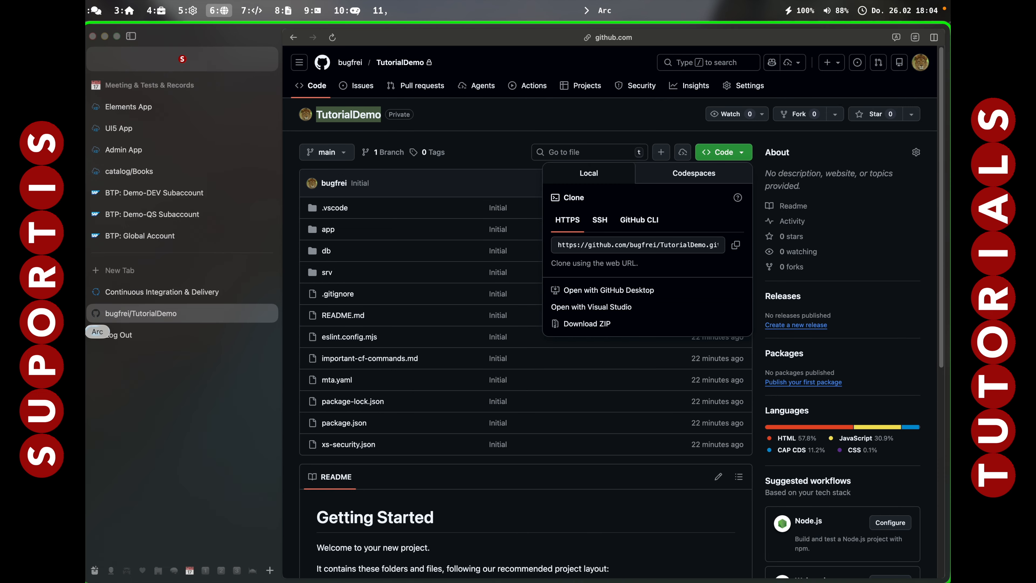
{"action": "left_click", "coordinate": [171, 292]}
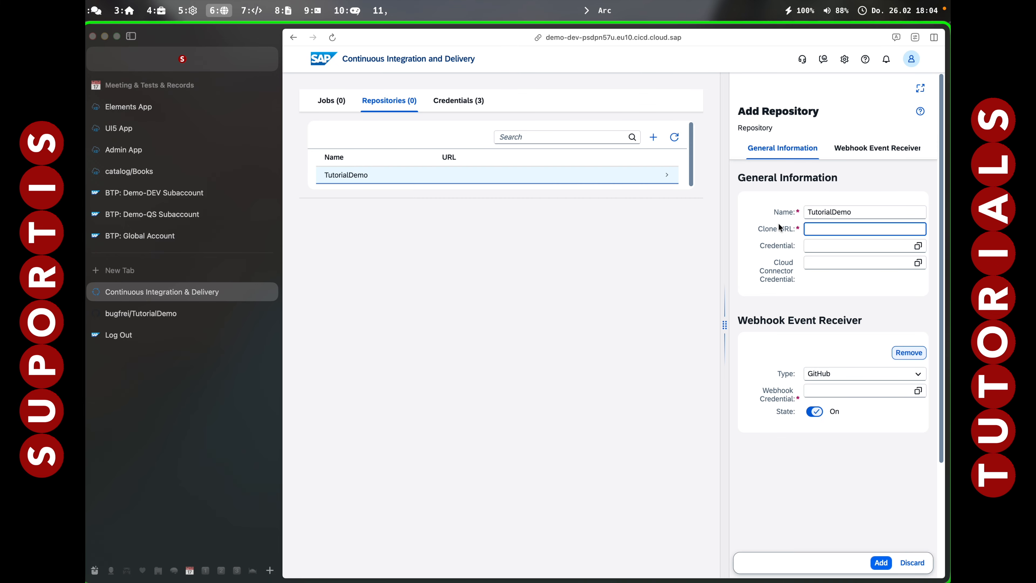
{"action": "key", "text": "super+v"}
{"action": "key", "text": "super+Left"}
{"action": "key", "text": "Tab"}
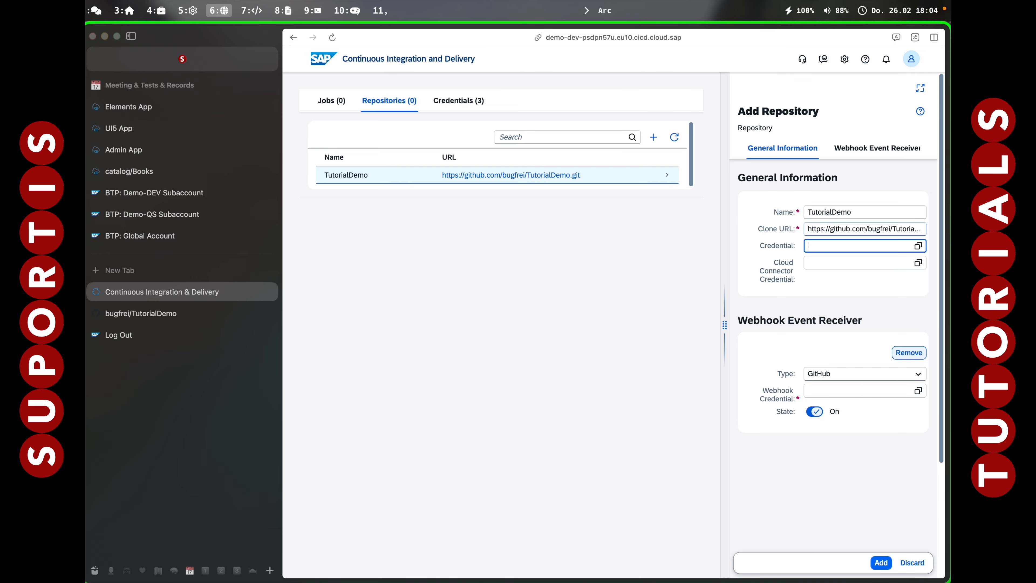
Assign githubtoken as the repository credential and webhook as the GitHub webhook credential, and add the repository.
{"action": "left_click", "coordinate": [919, 246]}
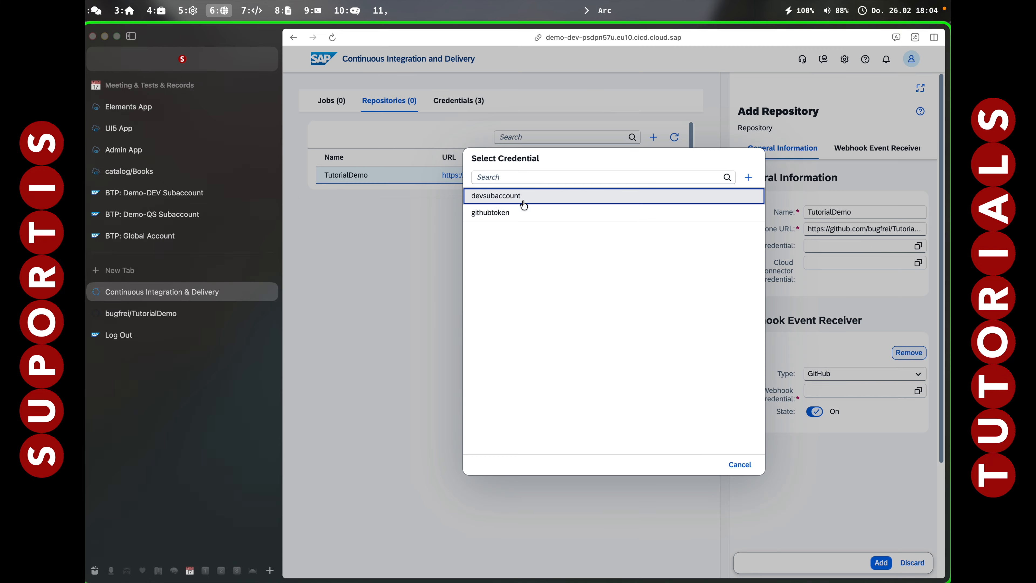
{"action": "left_click", "coordinate": [497, 214]}
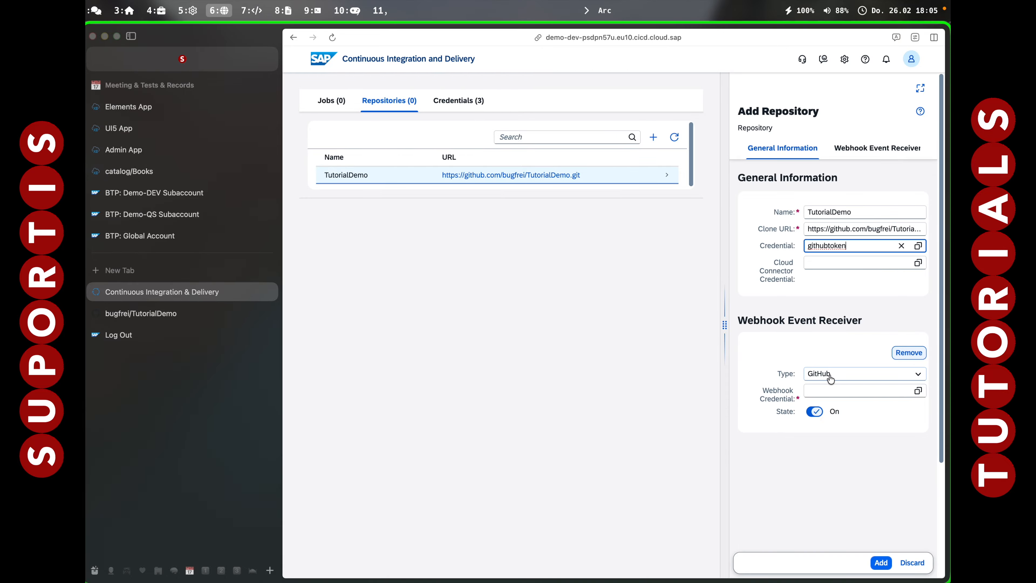
{"action": "left_click", "coordinate": [918, 391]}
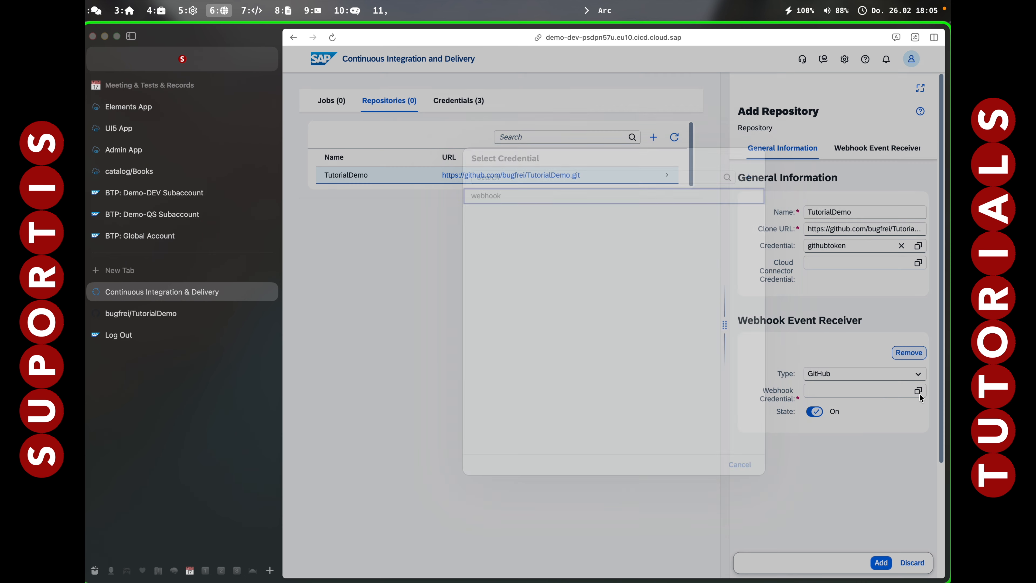
{"action": "left_click", "coordinate": [497, 197]}
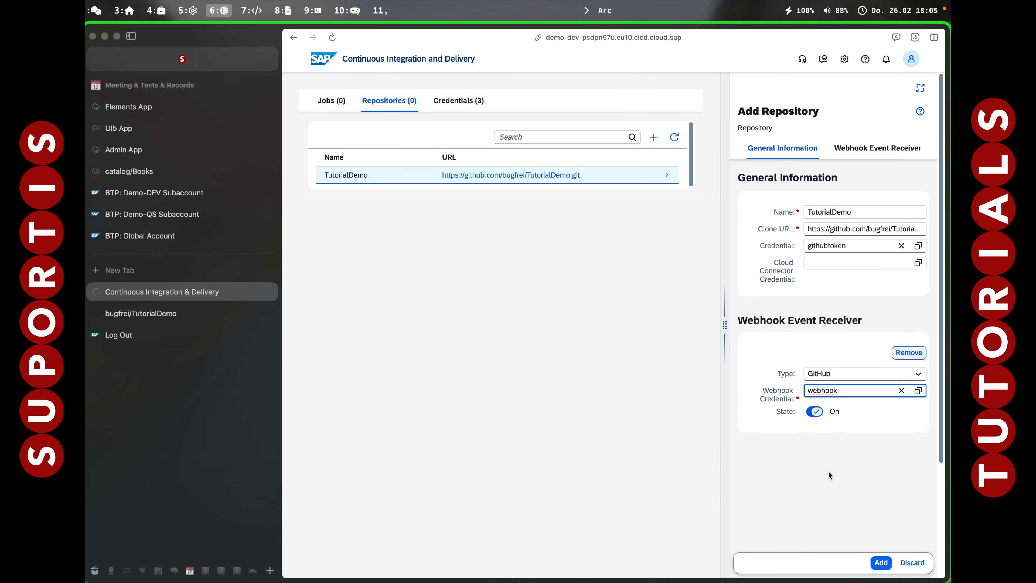
{"action": "left_click", "coordinate": [882, 563]}
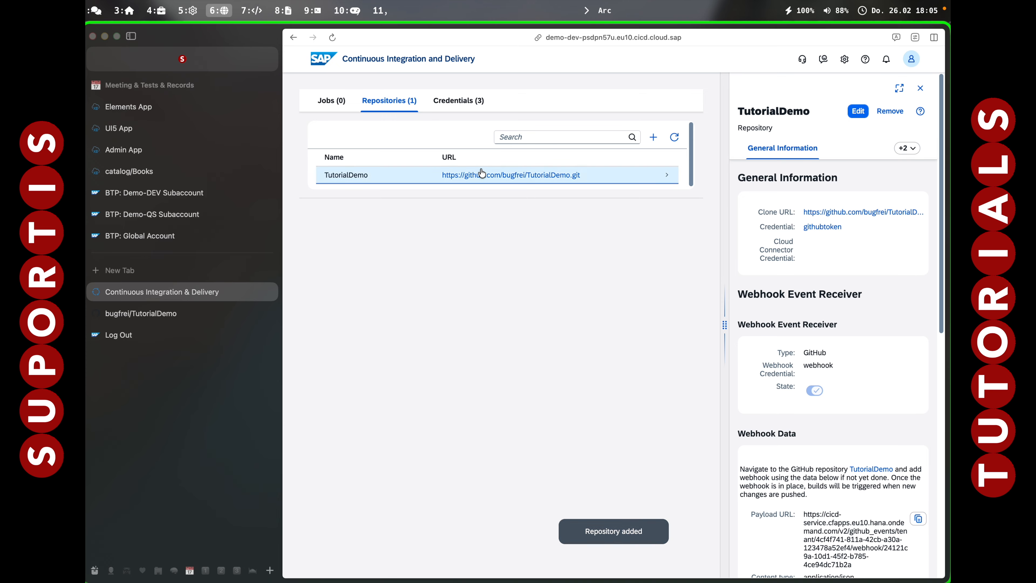
Copy the payload URL from the TutorialDemo repository's webhook data and switch to its GitHub page.
{"action": "left_click", "coordinate": [376, 179]}
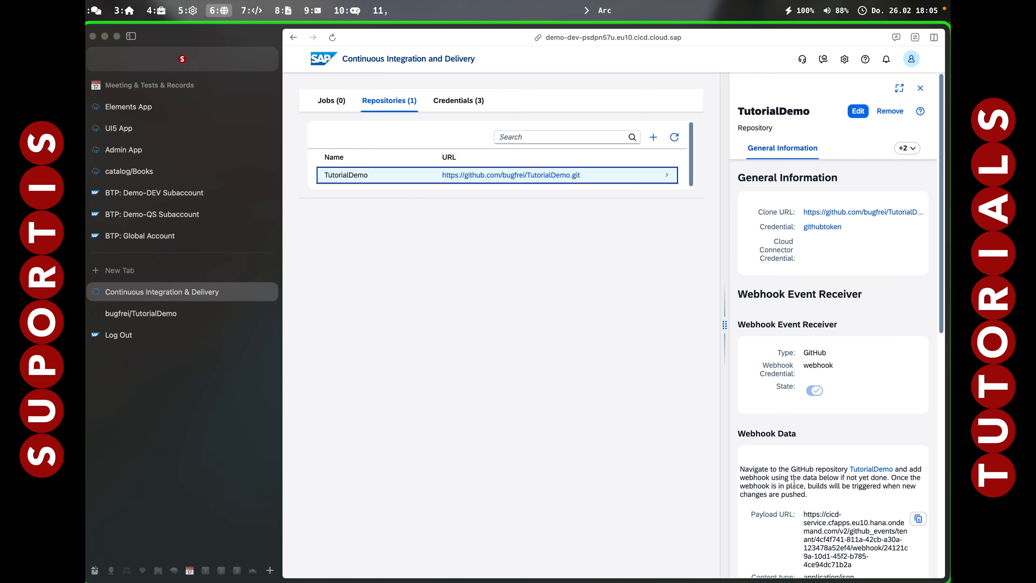
{"action": "left_click", "coordinate": [919, 519]}
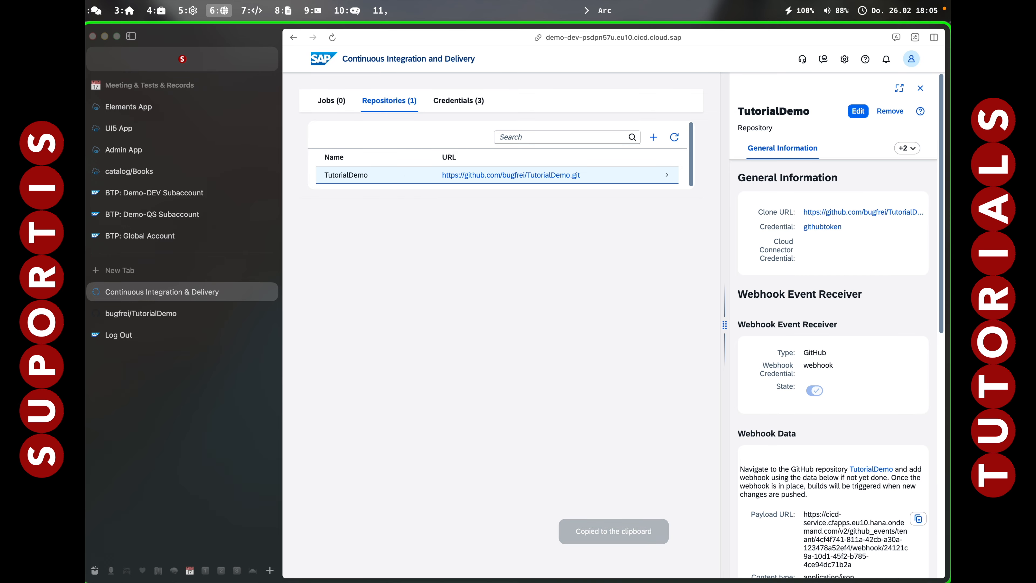
{"action": "key", "text": "ctrl+Tab"}
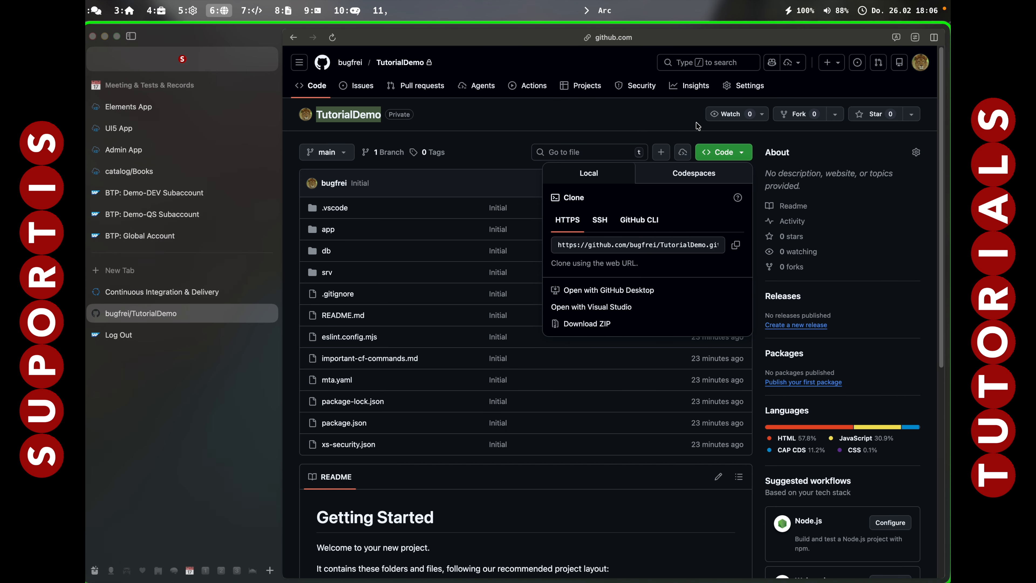
Start a webhook in the TutorialDemo repository settings, paste the copied payload URL and set the content type to application/json.
{"action": "left_click", "coordinate": [751, 88]}
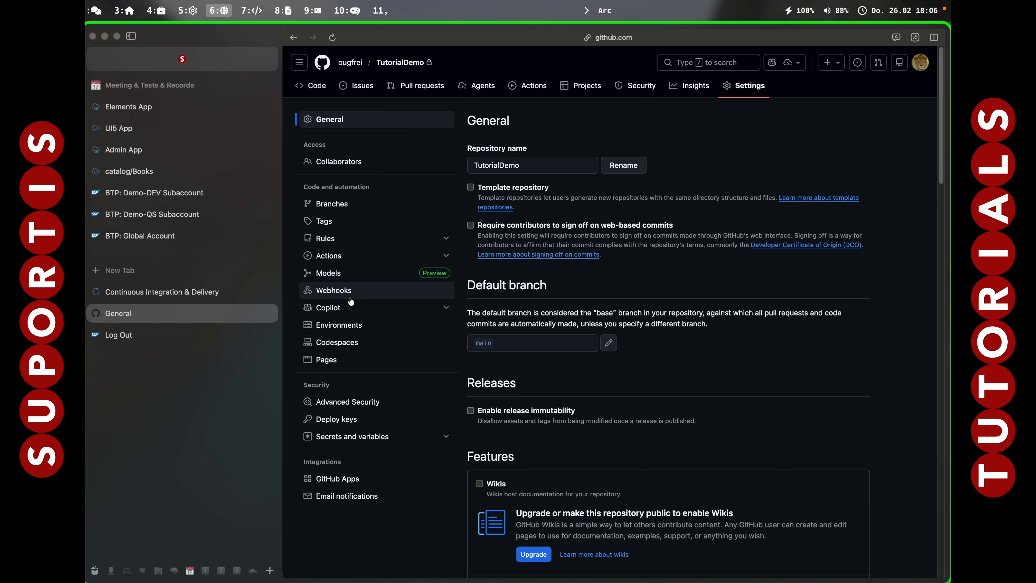
{"action": "left_click", "coordinate": [351, 299]}
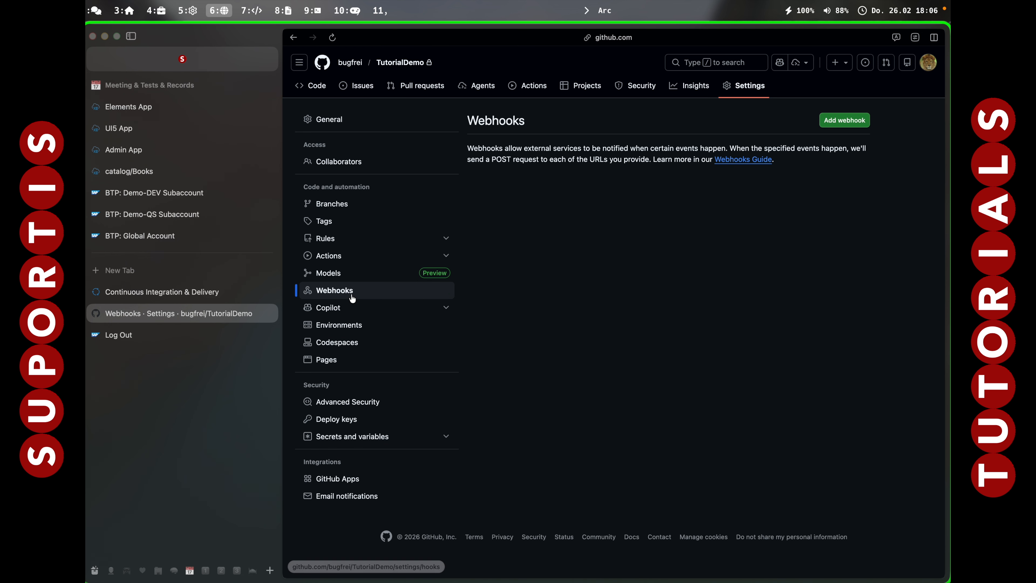
{"action": "left_click", "coordinate": [844, 120]}
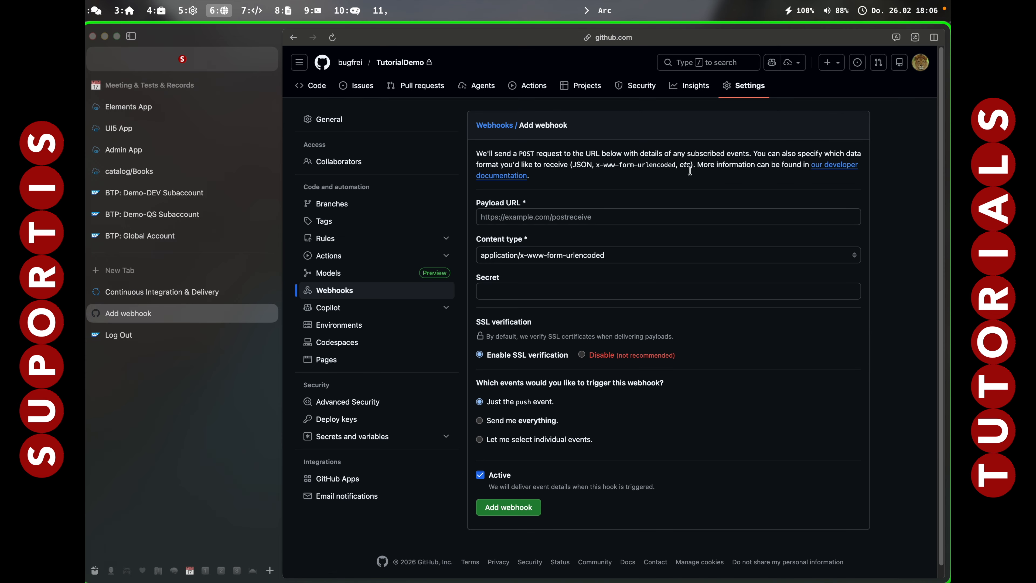
{"action": "left_click", "coordinate": [534, 220]}
{"action": "key", "text": "super+v"}
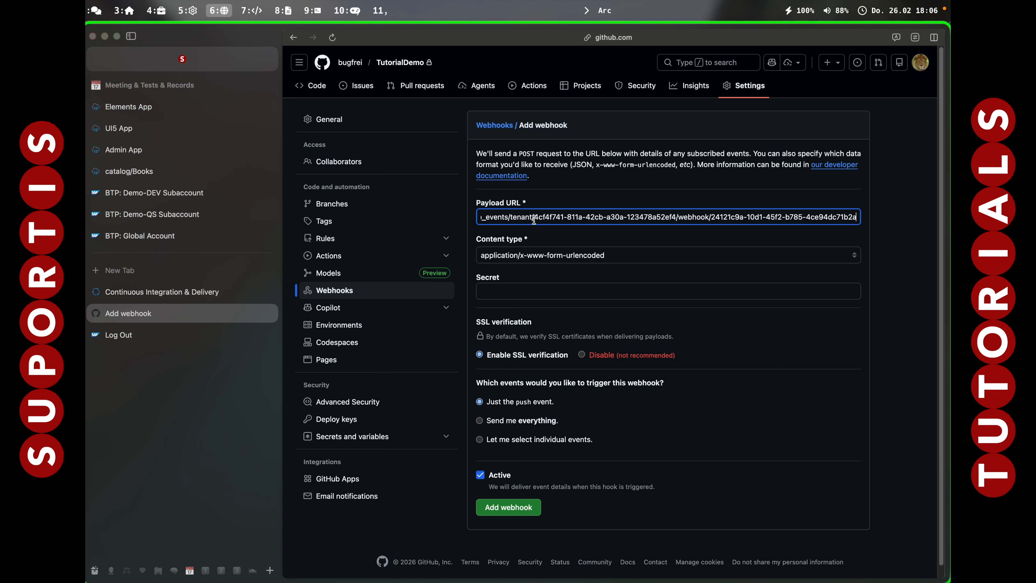
{"action": "left_click", "coordinate": [547, 255]}
{"action": "left_click", "coordinate": [530, 240]}
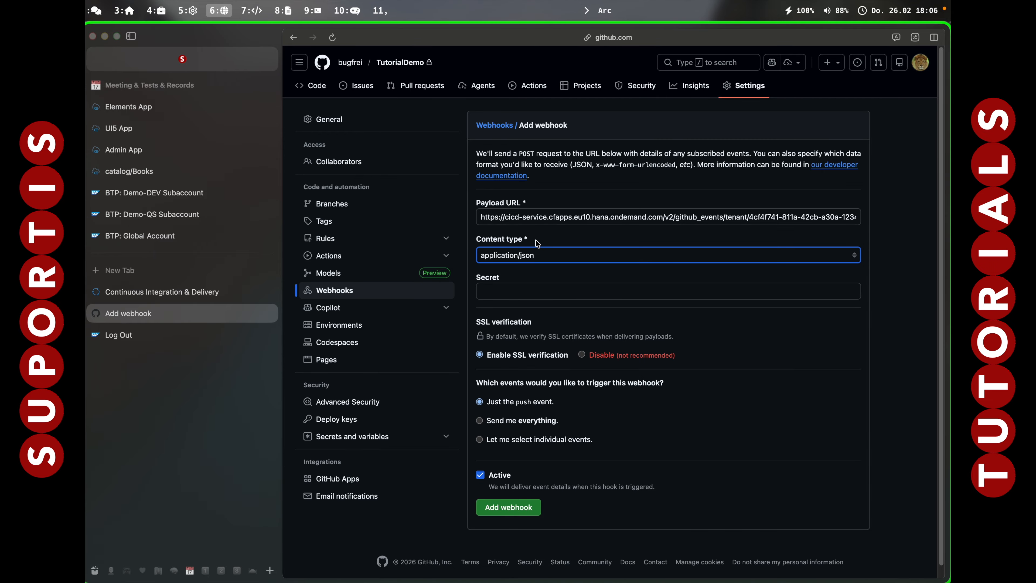
Copy the webhook secret from the terminal's $webhooksecret variable, paste it into the Secret field and add the webhook.
{"action": "left_click", "coordinate": [519, 291]}
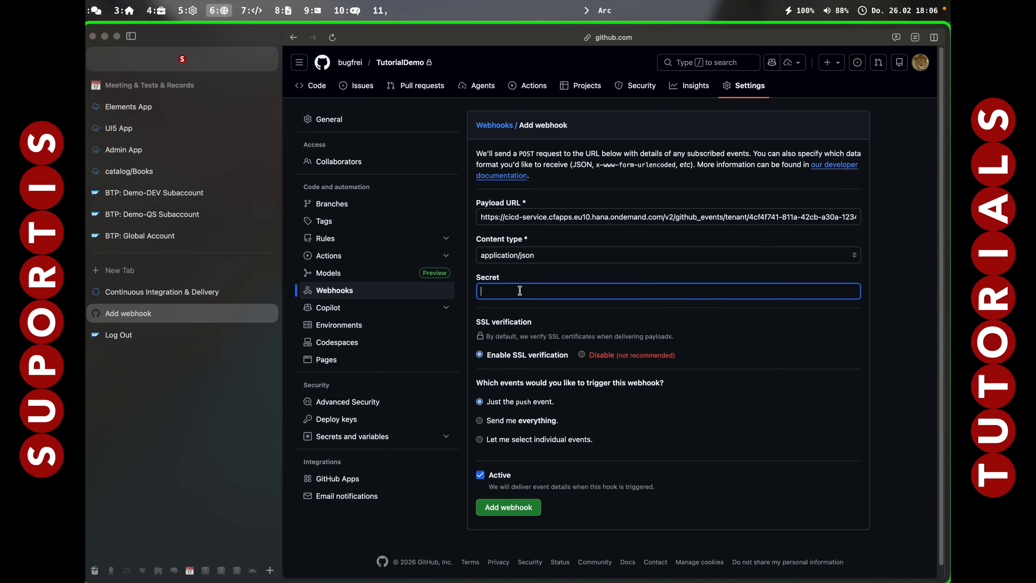
{"action": "key", "text": "alt+7"}
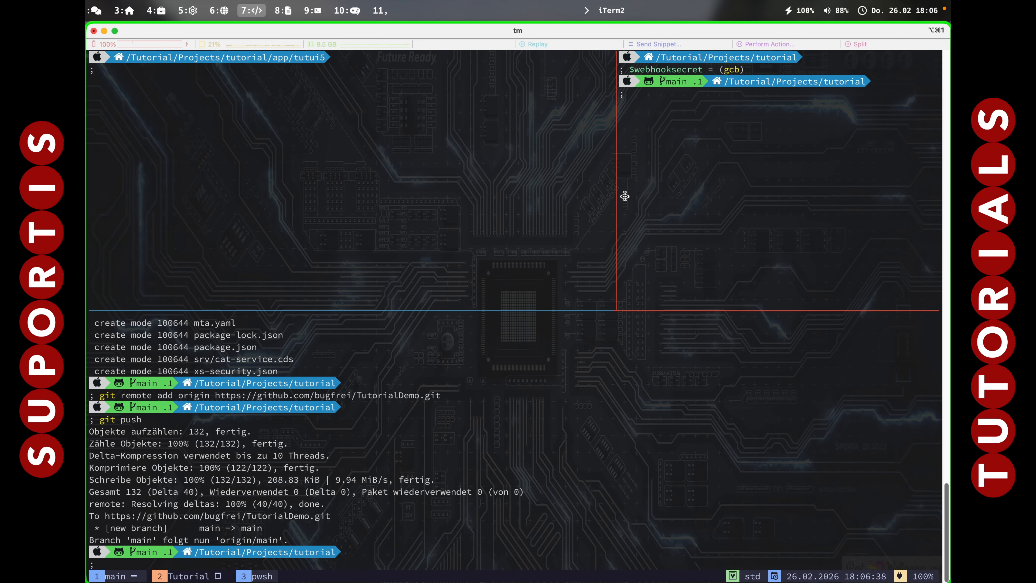
{"action": "type", "text": "scb $"}
{"action": "key", "text": "Right"}
{"action": "key", "text": "Return"}
{"action": "key", "text": "alt+6"}
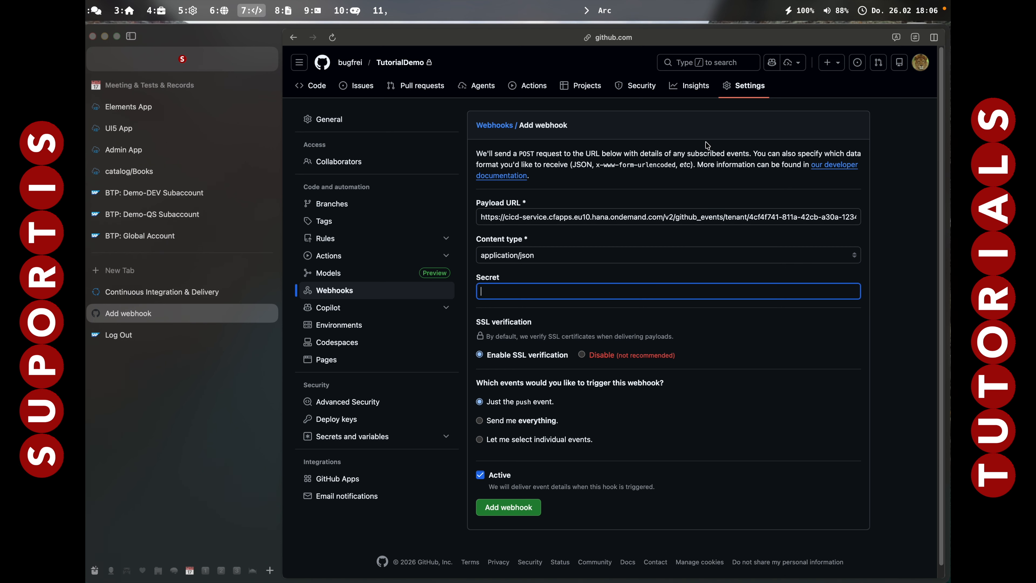
{"action": "key", "text": "super+v"}
{"action": "key", "text": "Tab"}
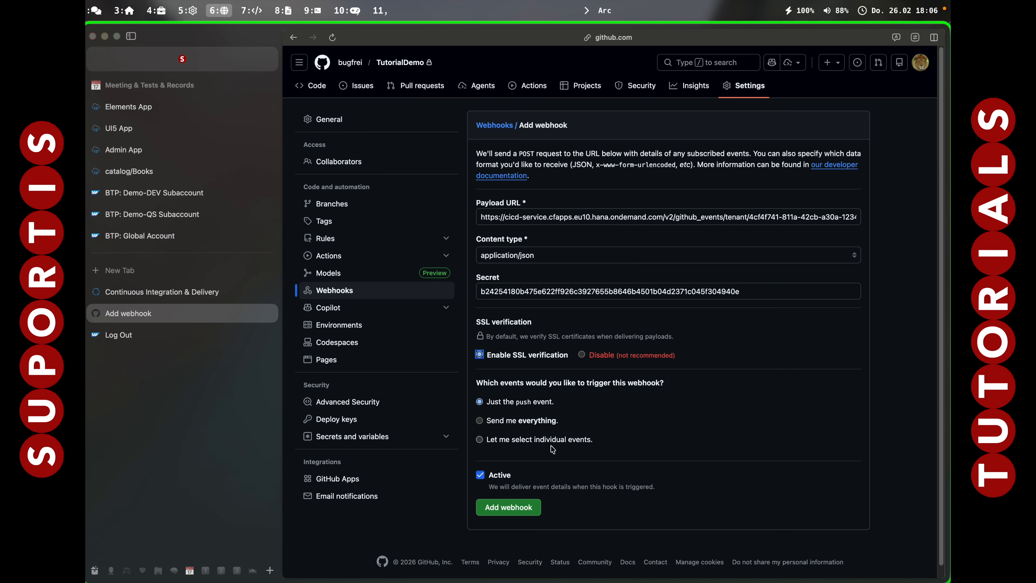
{"action": "scroll", "coordinate": [543, 453], "scroll_direction": "down", "scroll_amount": 1}
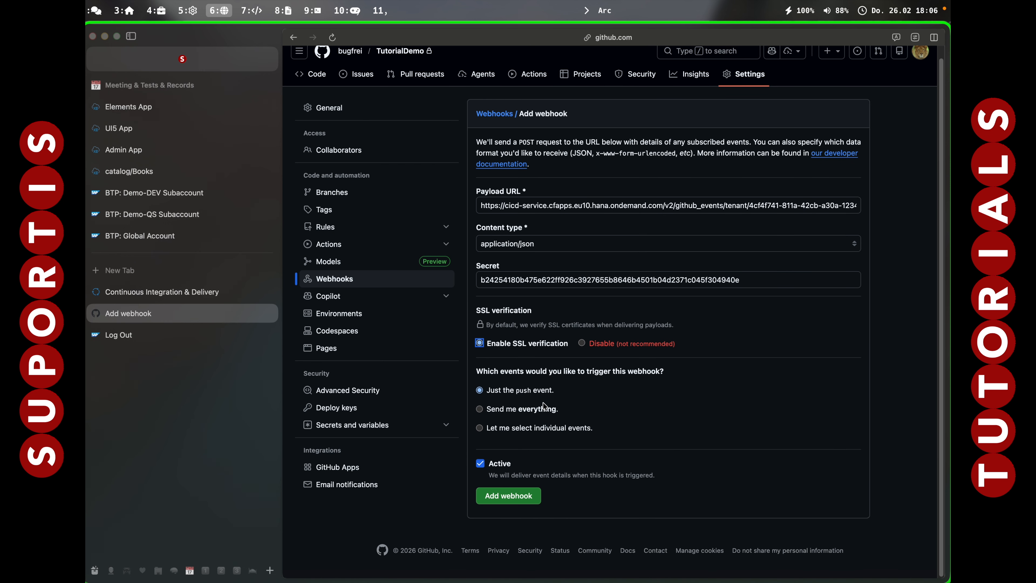
{"action": "left_click", "coordinate": [510, 496]}
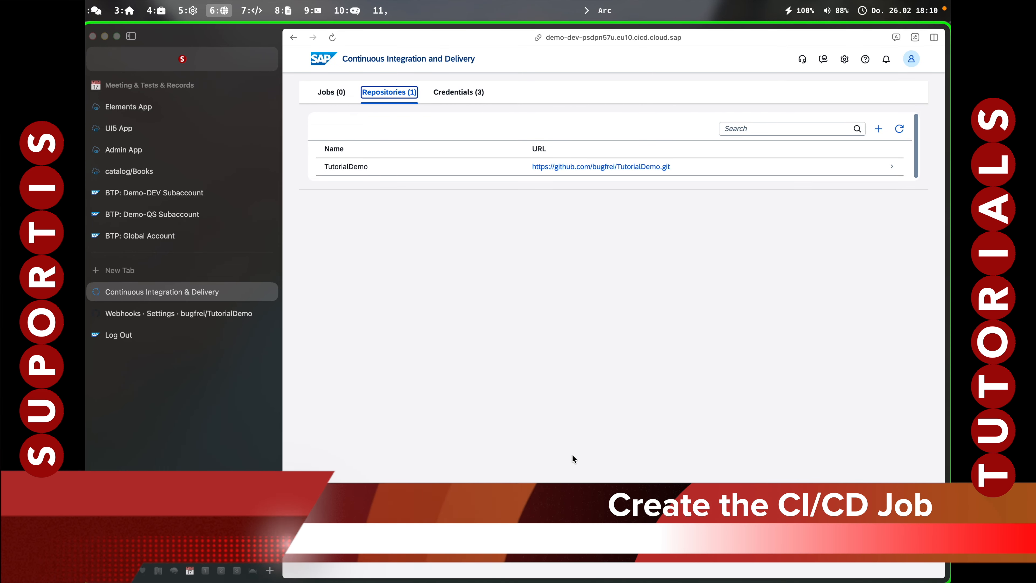
Start a new CI/CD job for the TutorialDemo repository named deployment with the description Deploy MTA Project.
{"action": "left_click", "coordinate": [332, 92]}
{"action": "left_click", "coordinate": [813, 129]}
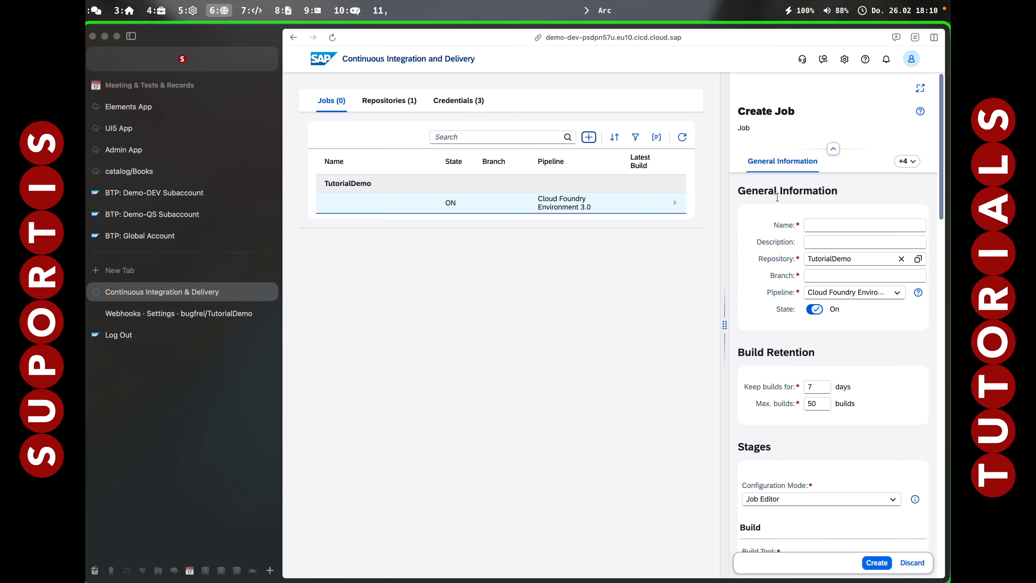
{"action": "left_click", "coordinate": [817, 224]}
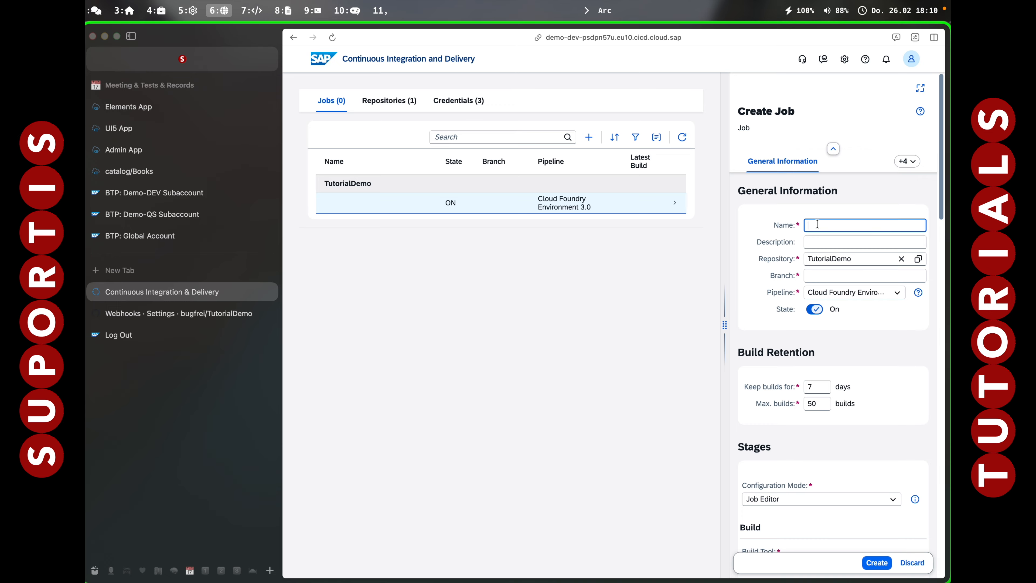
{"action": "type", "text": "deployment"}
{"action": "key", "text": "Tab"}
{"action": "type", "text": "Deploy "}
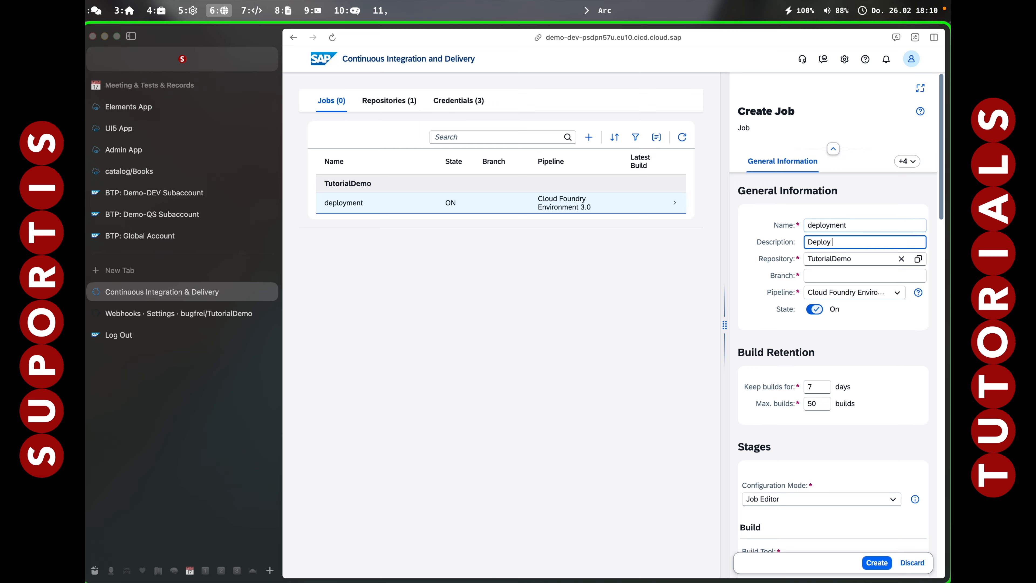
{"action": "type", "text": "MTA Project"}
{"action": "key", "text": "Tab"}
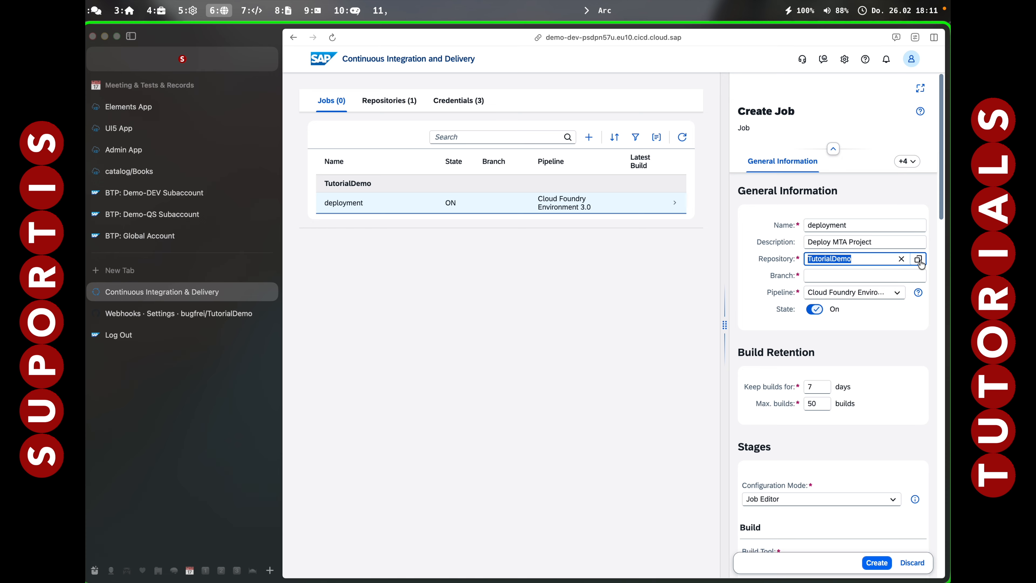
Set the job's branch to main and review the pipeline choices, keeping the Cloud Foundry Environment pipeline.
{"action": "left_click", "coordinate": [824, 278]}
{"action": "type", "text": "main"}
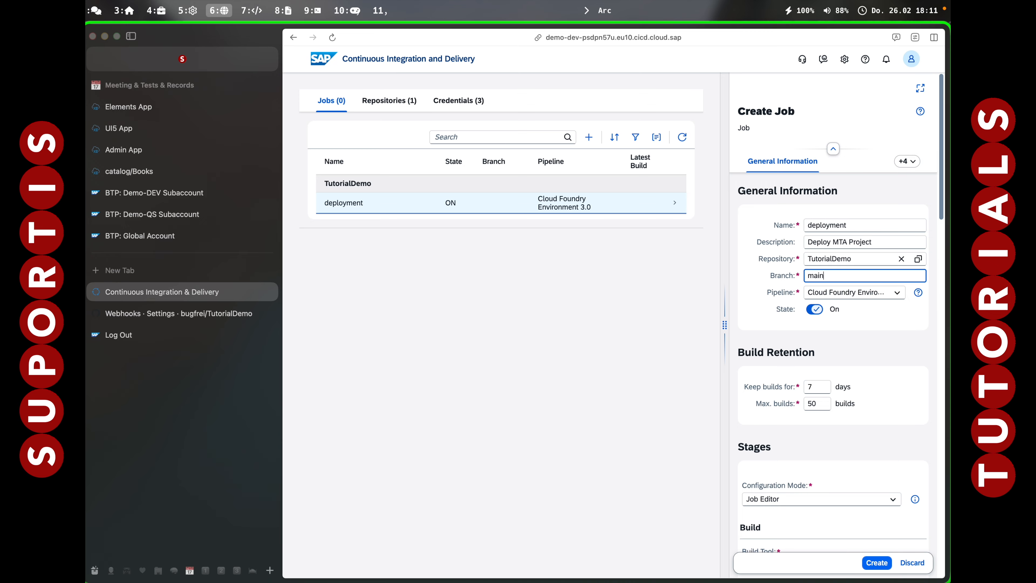
{"action": "key", "text": "Tab"}
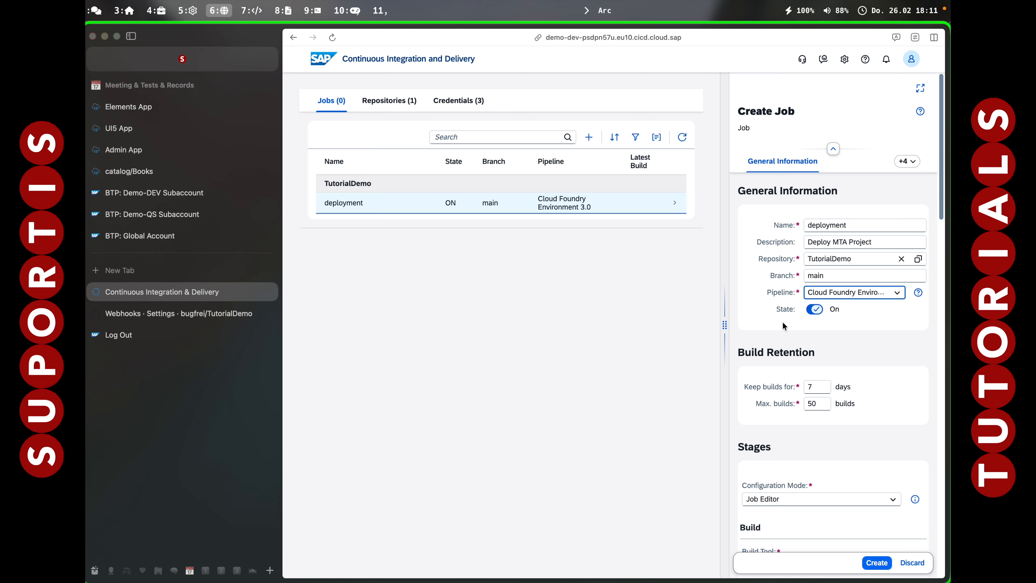
{"action": "scroll", "coordinate": [780, 423], "scroll_direction": "down", "scroll_amount": 5}
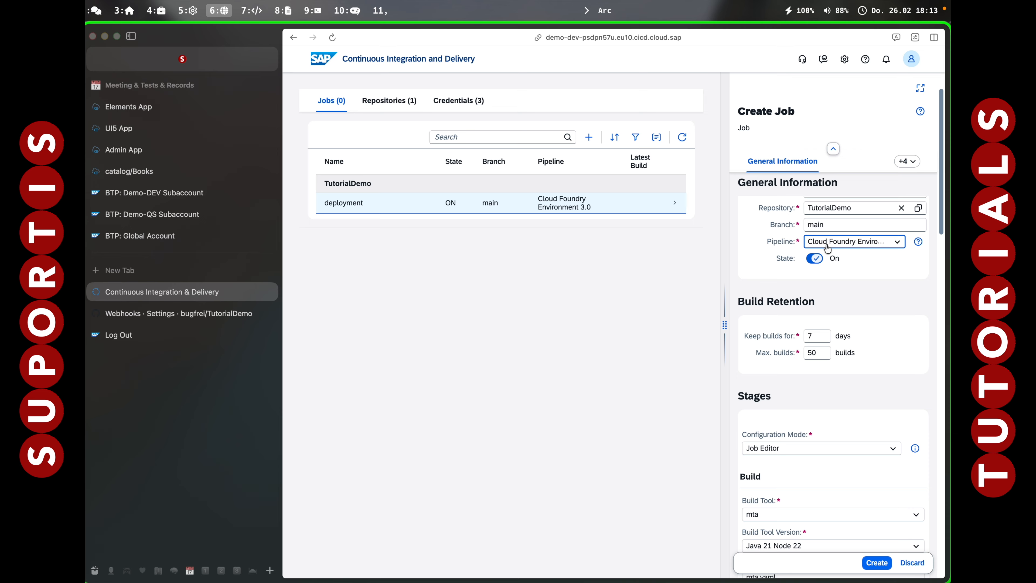
{"action": "left_click", "coordinate": [898, 243]}
{"action": "left_click", "coordinate": [899, 244]}
Review the build stage settings and add Deploy to Cloud Foundry Space to the Acceptance stage.
{"action": "scroll", "coordinate": [815, 412], "scroll_direction": "down", "scroll_amount": 5}
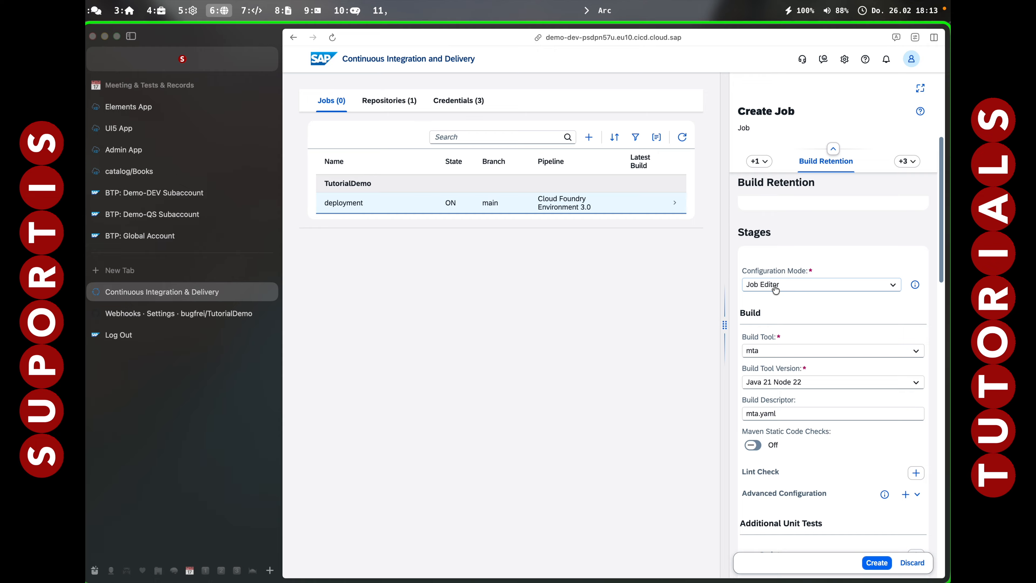
{"action": "scroll", "coordinate": [775, 286], "scroll_direction": "down", "scroll_amount": 3}
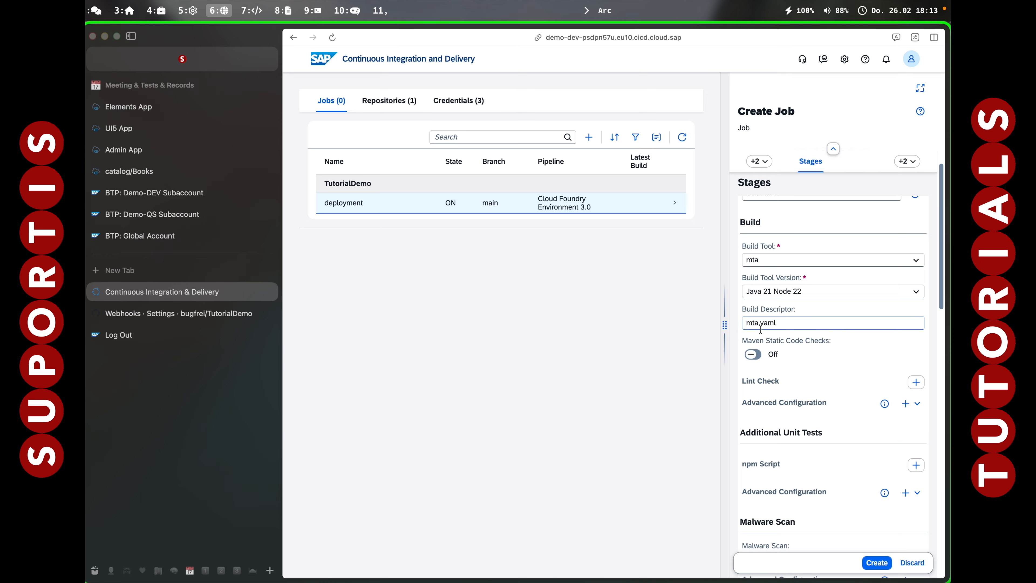
{"action": "scroll", "coordinate": [788, 330], "scroll_direction": "down", "scroll_amount": 3}
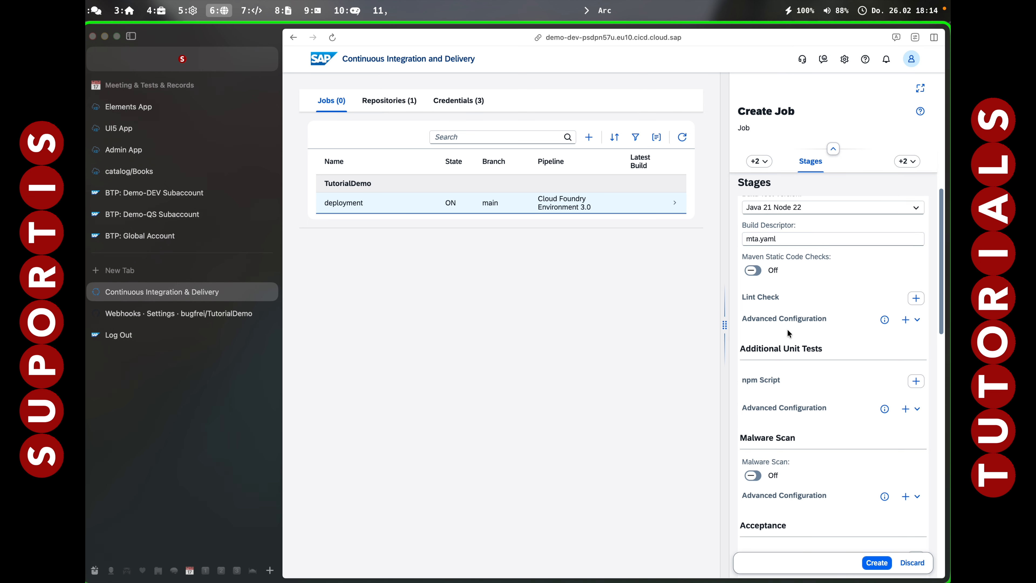
{"action": "scroll", "coordinate": [787, 329], "scroll_direction": "down", "scroll_amount": 10}
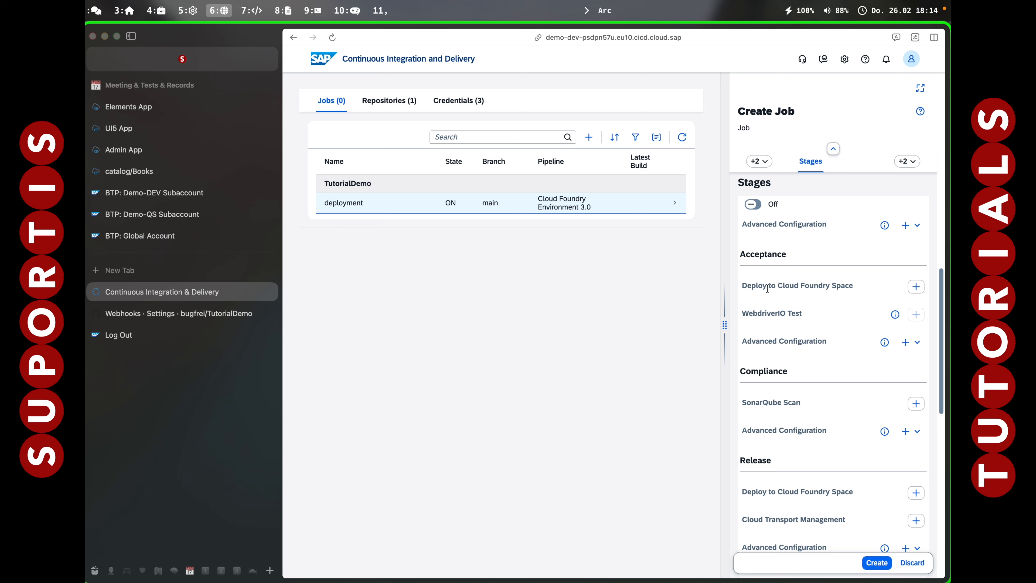
{"action": "left_click", "coordinate": [916, 287]}
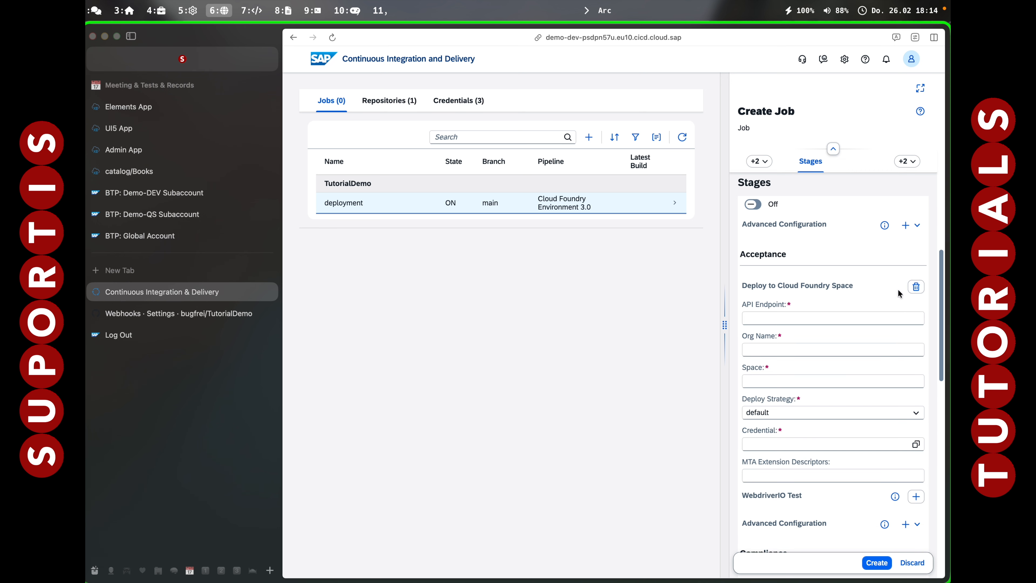
{"action": "left_click", "coordinate": [748, 318]}
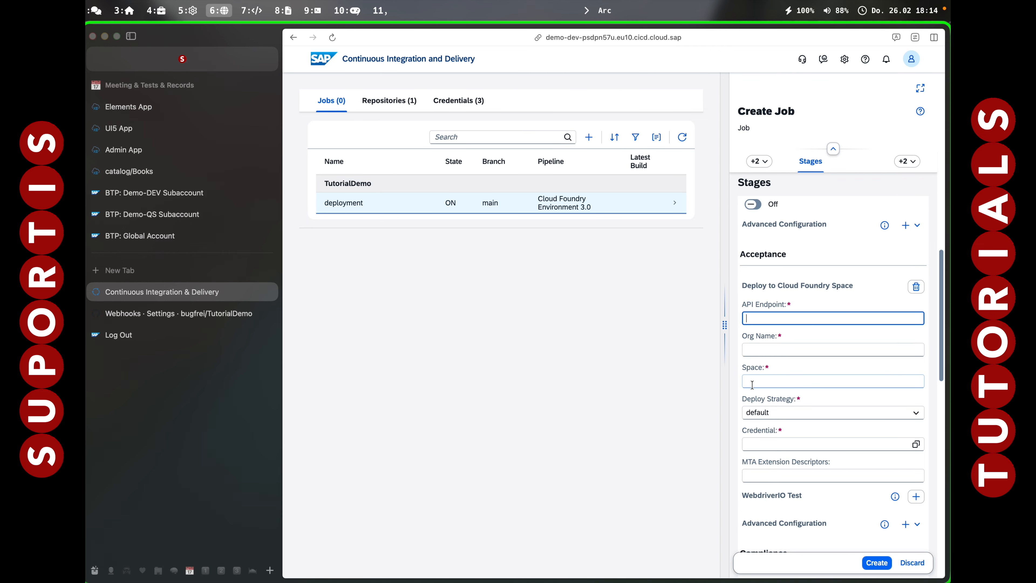
{"action": "key", "text": "alt+7"}
{"action": "type", "text": "cf target"}
{"action": "key", "text": "Return"}
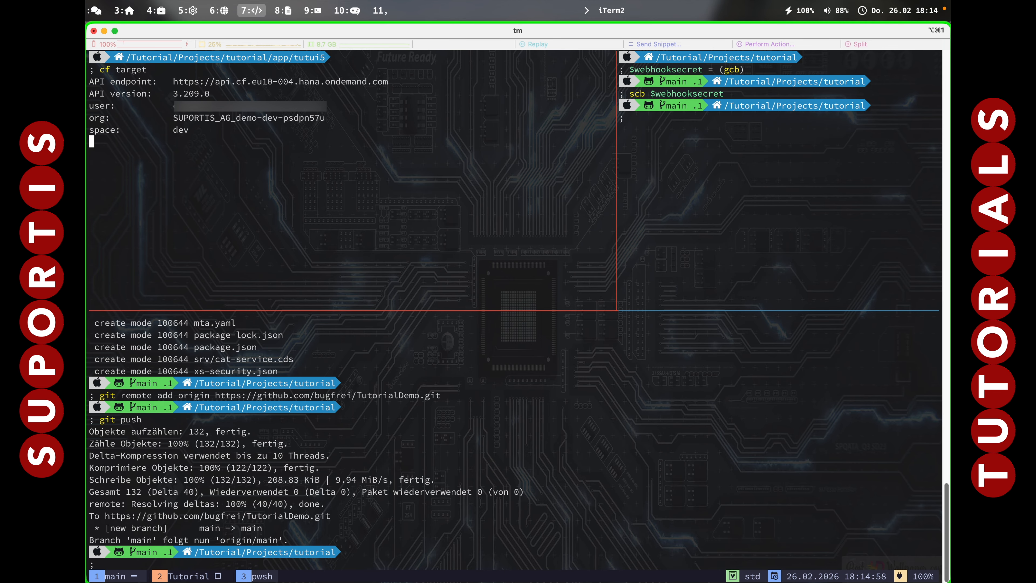
{"action": "left_click_drag", "start_coordinate": [172, 81], "coordinate": [235, 82]}
{"action": "left_click_drag", "start_coordinate": [173, 82], "coordinate": [389, 81]}
{"action": "key", "text": "super+c"}
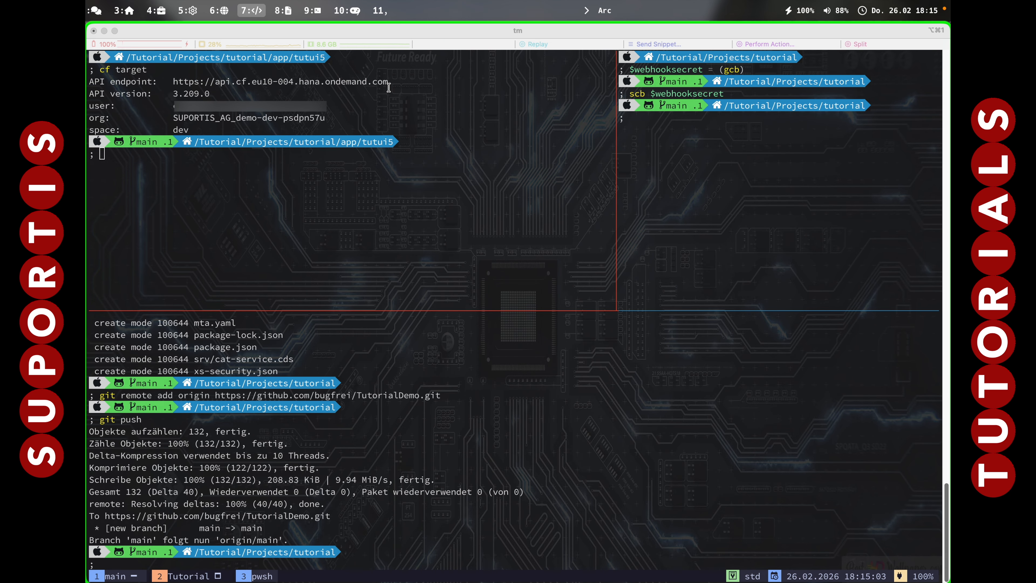
{"action": "key", "text": "alt+6"}
{"action": "key", "text": "super+v"}
{"action": "key", "text": "Tab"}
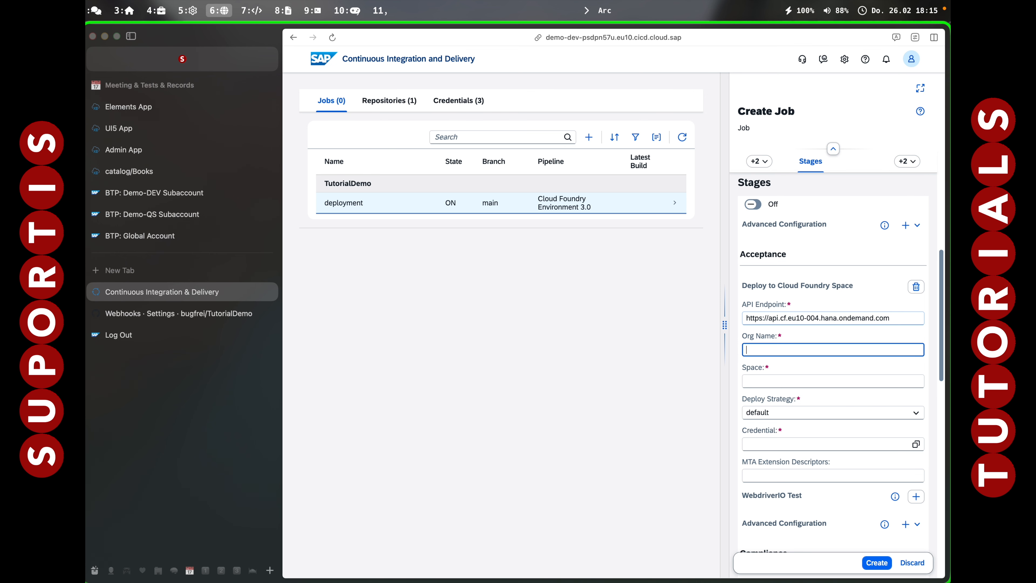
{"action": "key", "text": "shift+Tab"}
{"action": "key", "text": "Left"}
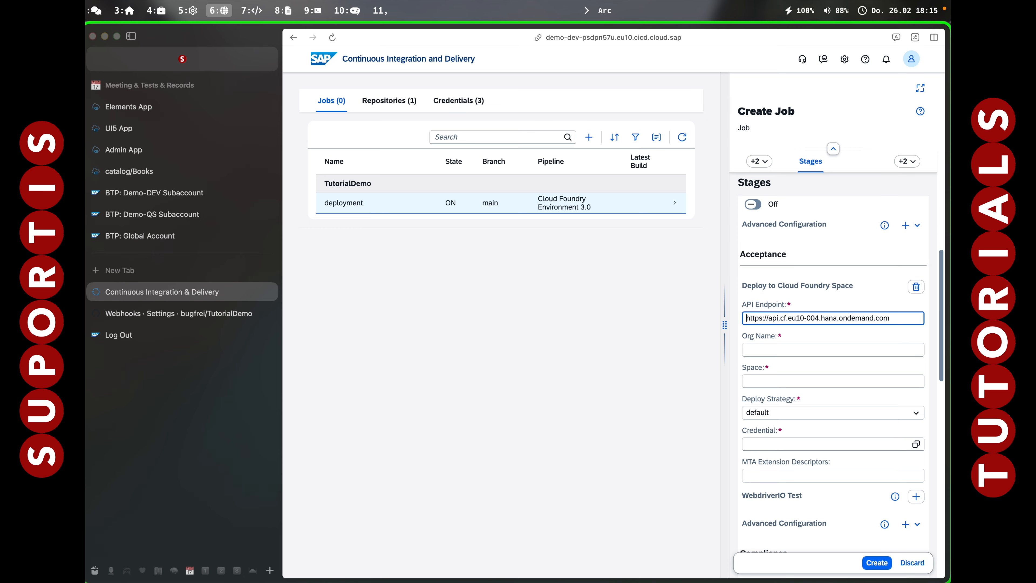
{"action": "key", "text": "Tab"}
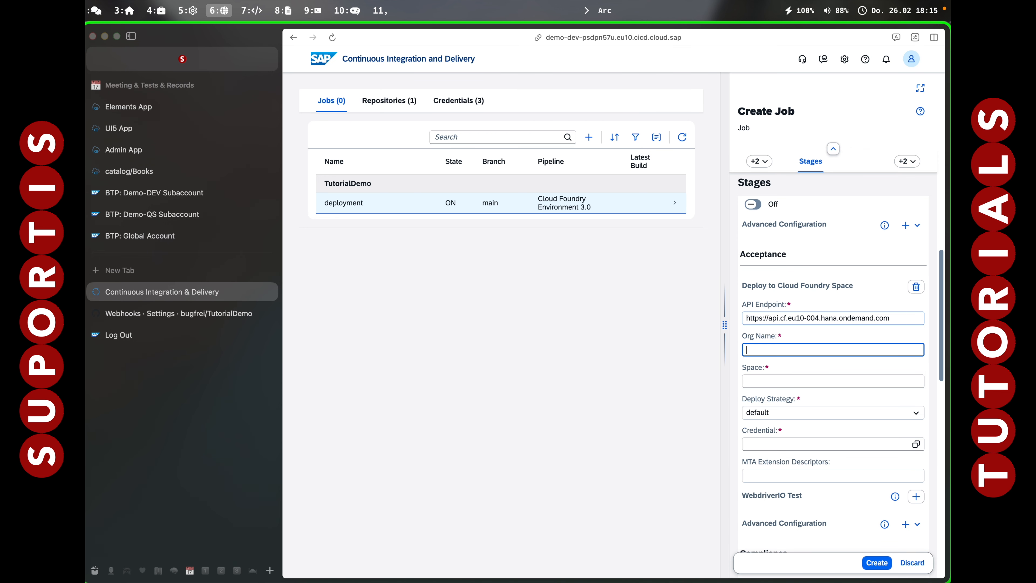
Copy the org name SUPORTIS_AG_demo-dev-psdpn57u from the terminal into the deployment settings and set the space to dev, checking it against the terminal.
{"action": "key", "text": "alt+7"}
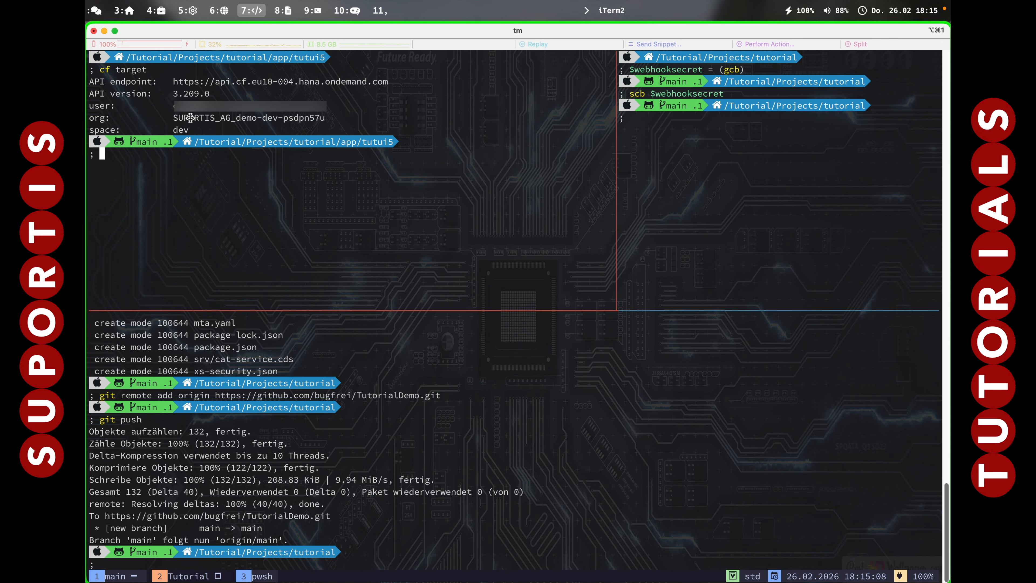
{"action": "left_click_drag", "start_coordinate": [178, 117], "coordinate": [325, 123]}
{"action": "key", "text": "super+c"}
{"action": "key", "text": "alt+6"}
{"action": "key", "text": "super+v"}
{"action": "key", "text": "Tab"}
{"action": "type", "text": "dev"}
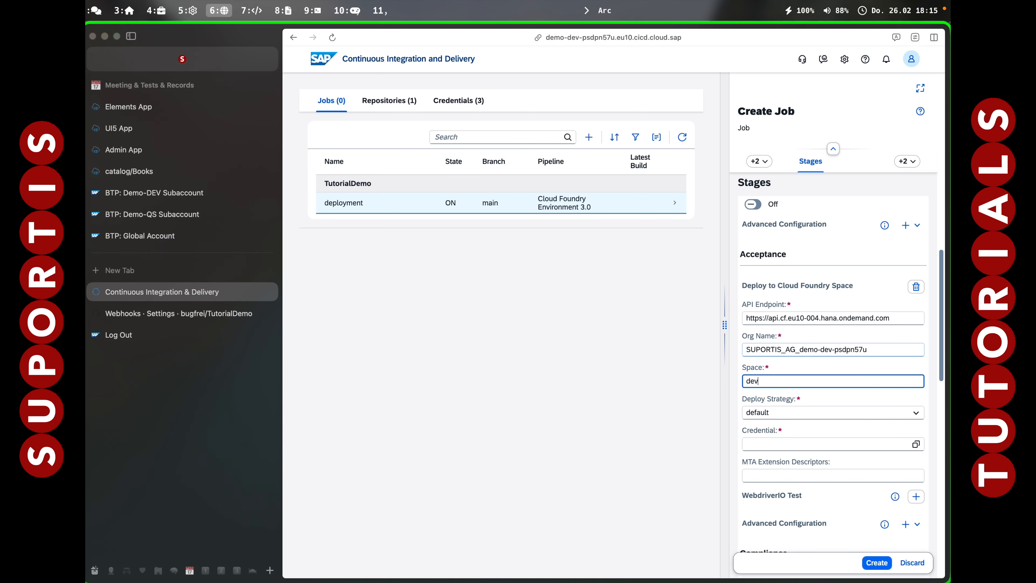
{"action": "key", "text": "Tab"}
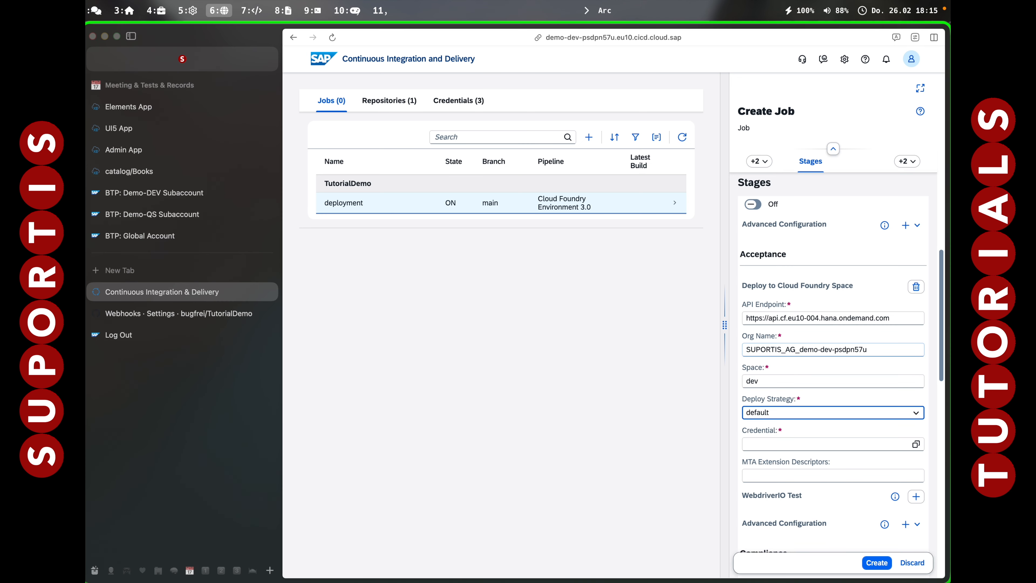
{"action": "key", "text": "alt+7"}
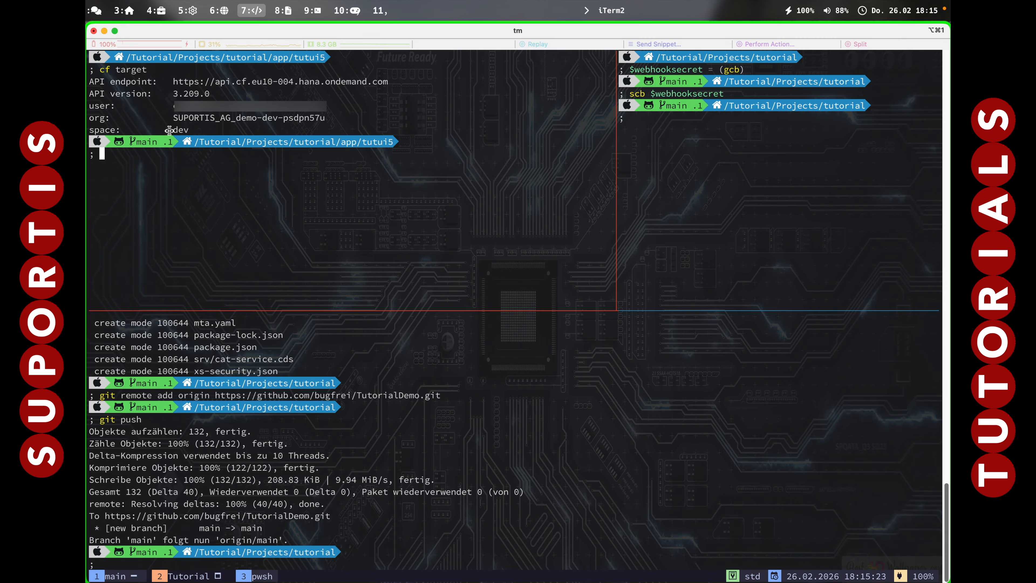
{"action": "key", "text": "alt+6"}
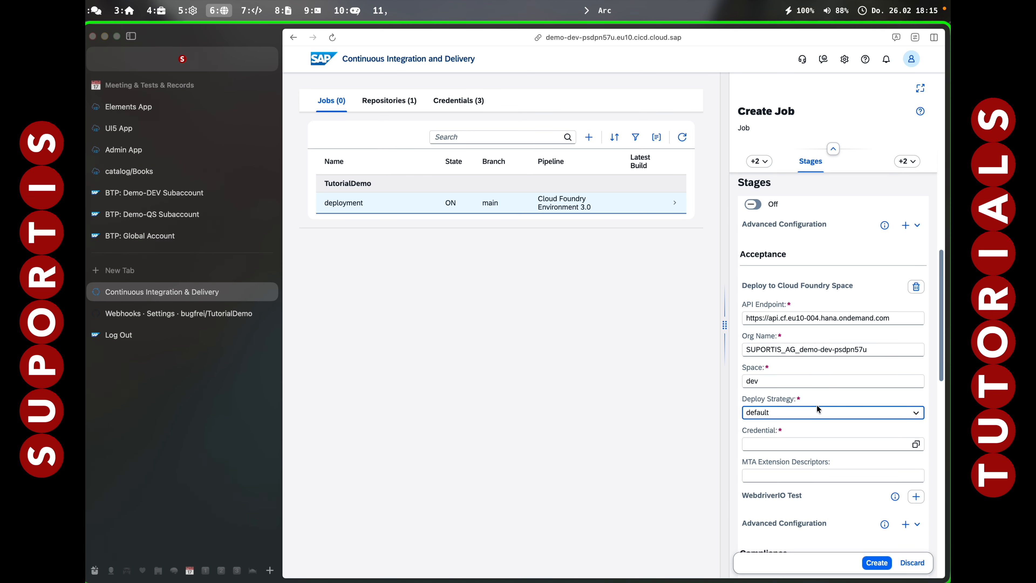
Assign devsubaccount as the credential for the Acceptance stage's Cloud Foundry deployment.
{"action": "scroll", "coordinate": [788, 433], "scroll_direction": "down", "scroll_amount": 3}
{"action": "left_click", "coordinate": [916, 360]}
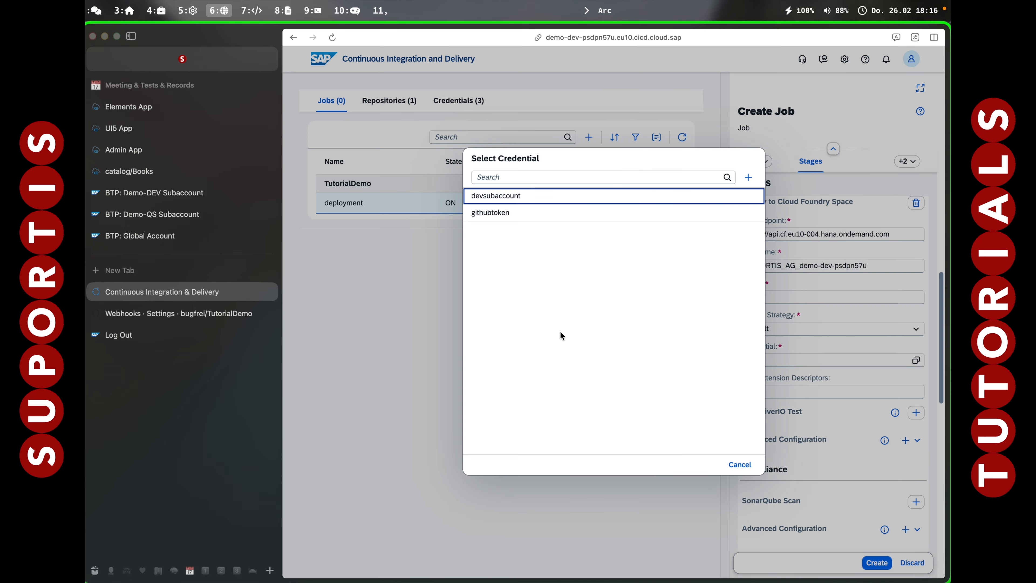
{"action": "left_click", "coordinate": [496, 196]}
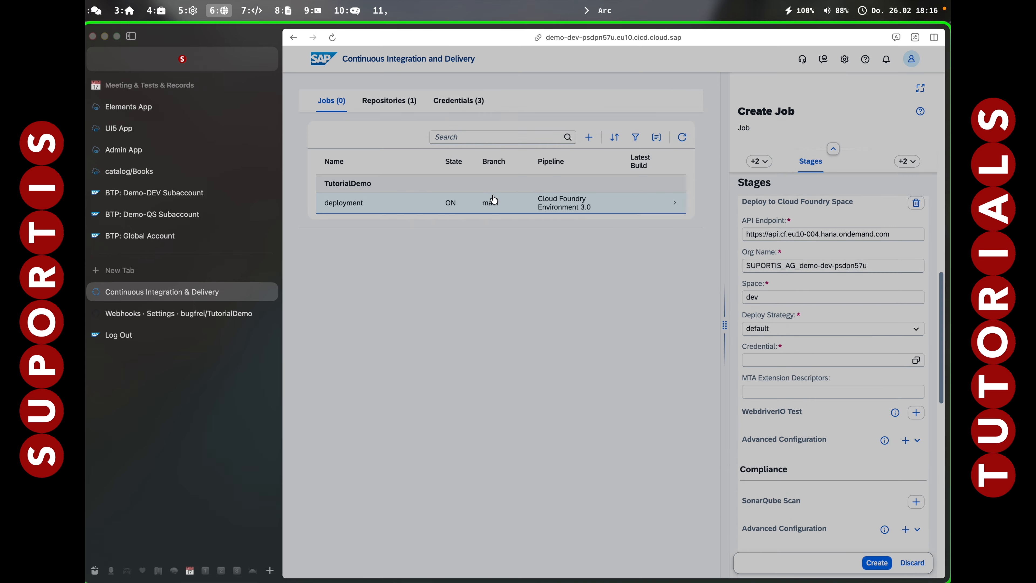
Add a Final Commands post-execution step with curl -d "deployment finished" sent to the ntfy notification address, and create the job.
{"action": "scroll", "coordinate": [782, 421], "scroll_direction": "down", "scroll_amount": 5}
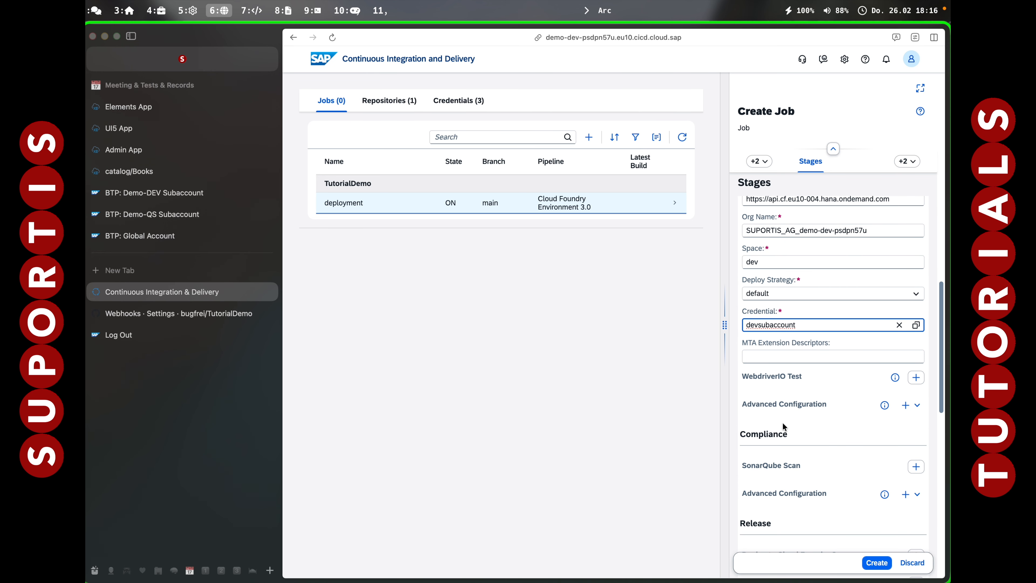
{"action": "scroll", "coordinate": [783, 422], "scroll_direction": "down", "scroll_amount": 10}
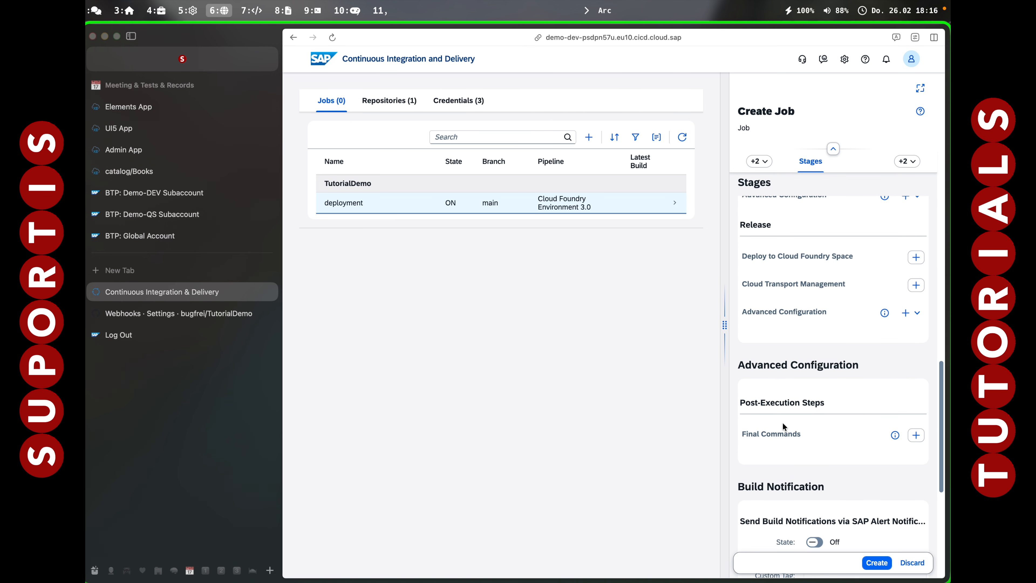
{"action": "scroll", "coordinate": [783, 422], "scroll_direction": "down", "scroll_amount": 1}
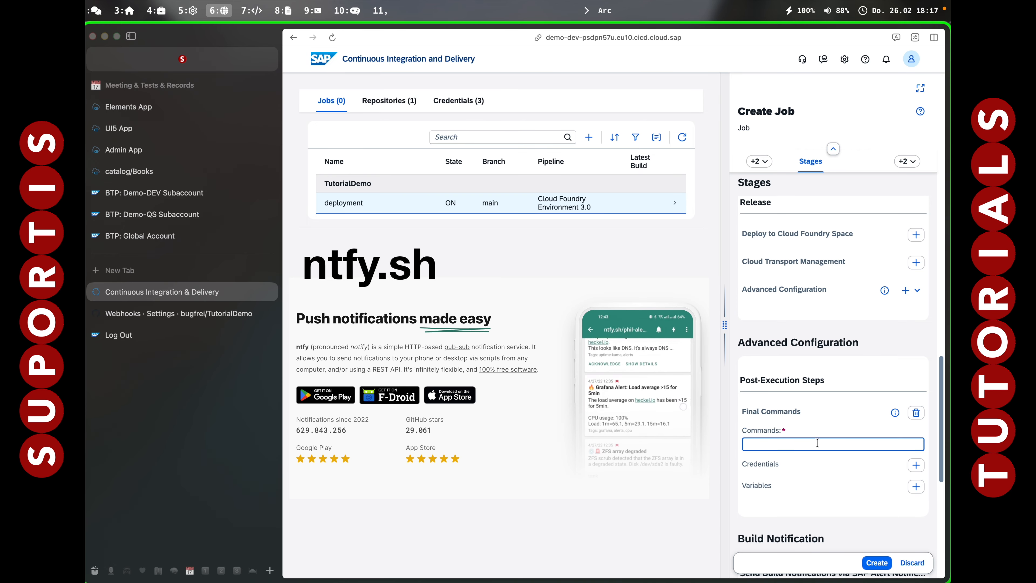
{"action": "type", "text": "curl "}
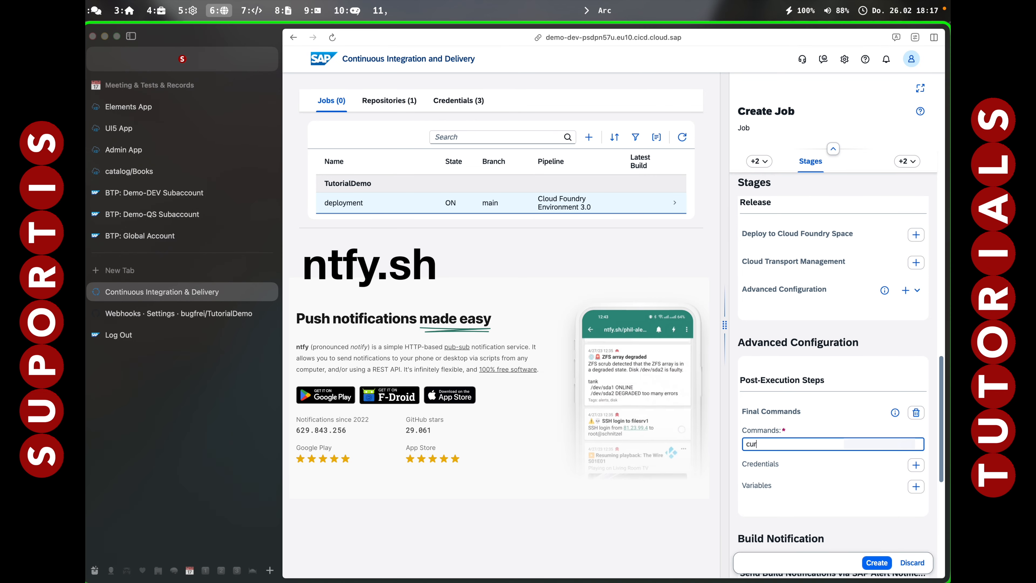
{"action": "type", "text": "-d \"de"}
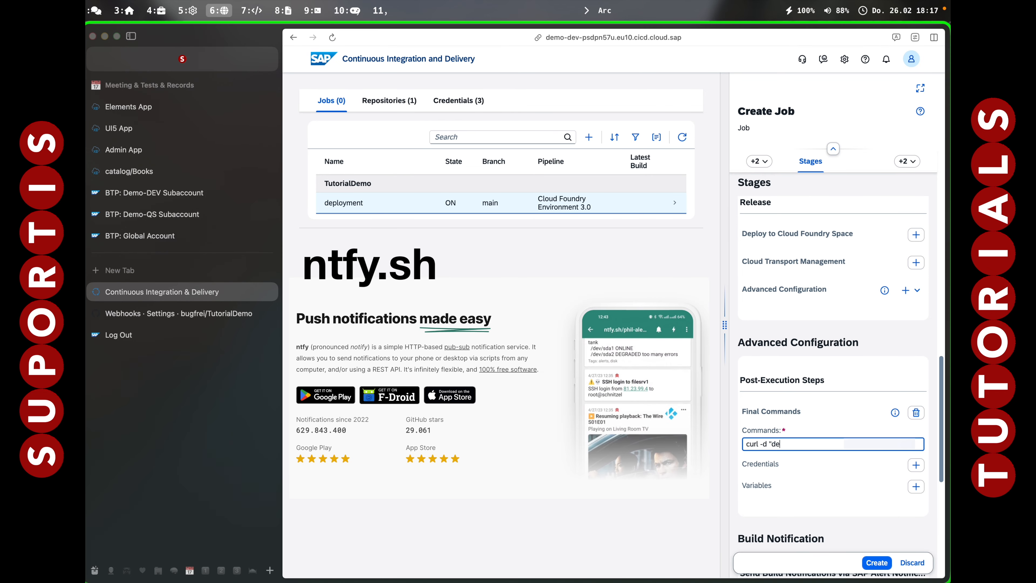
{"action": "type", "text": "ployment finished\""}
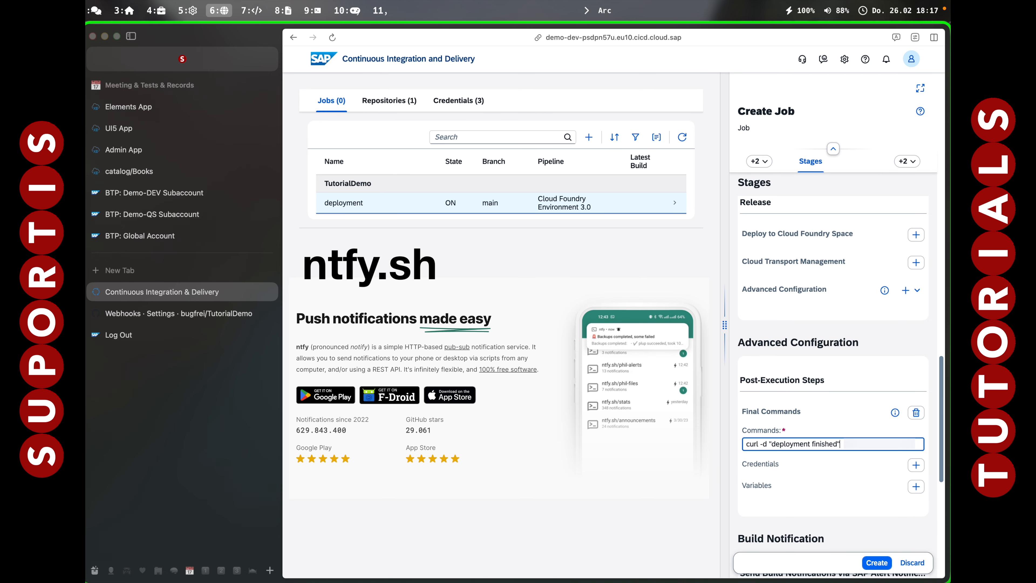
{"action": "type", "text": " v"}
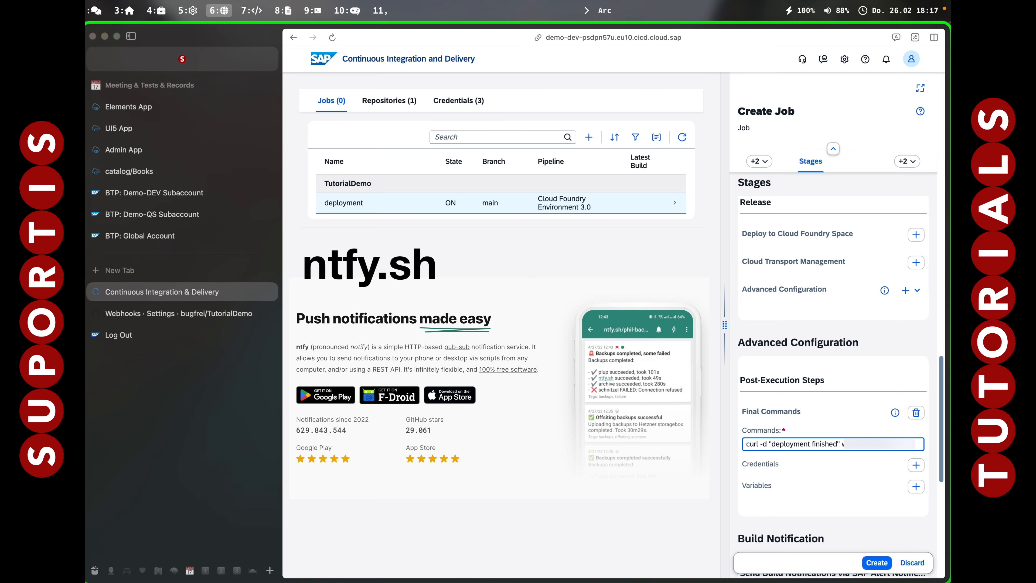
{"action": "type", "text": "t"}
{"action": "key", "text": "Tab"}
{"action": "scroll", "coordinate": [761, 271], "scroll_direction": "down", "scroll_amount": 5}
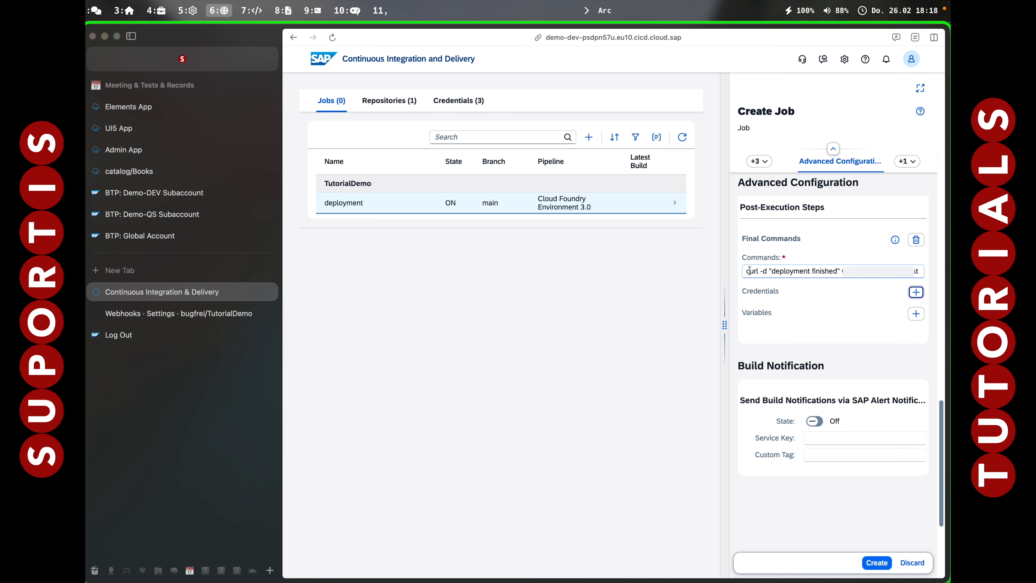
{"action": "left_click", "coordinate": [877, 563]}
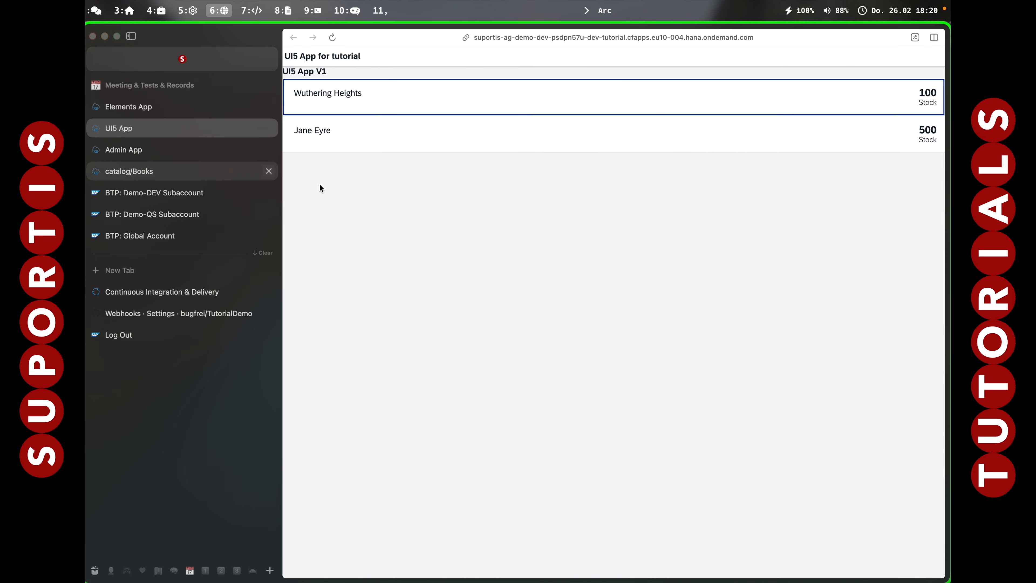
Check the UI5 app's version title, switch to the terminal, go to app/tutui5/webapp/view and open View1.view.xml in vim.
{"action": "left_click", "coordinate": [384, 199]}
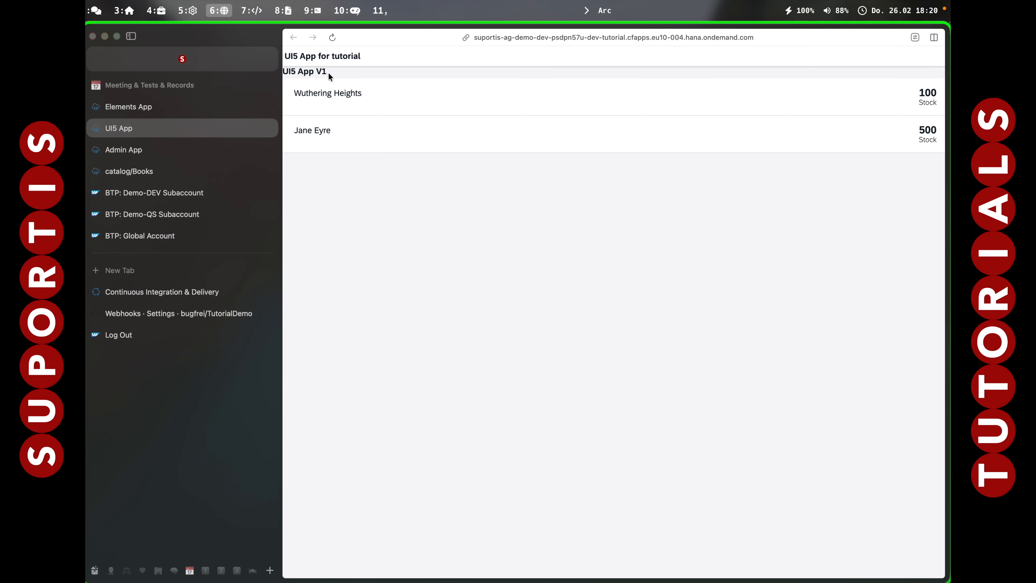
{"action": "key", "text": "alt+7"}
{"action": "type", "text": "cd ./app/*ui5*"}
{"action": "key", "text": "Return"}
{"action": "type", "text": "cd ./webapp/view/"}
{"action": "key", "text": "Return"}
{"action": "type", "text": "vim vie"}
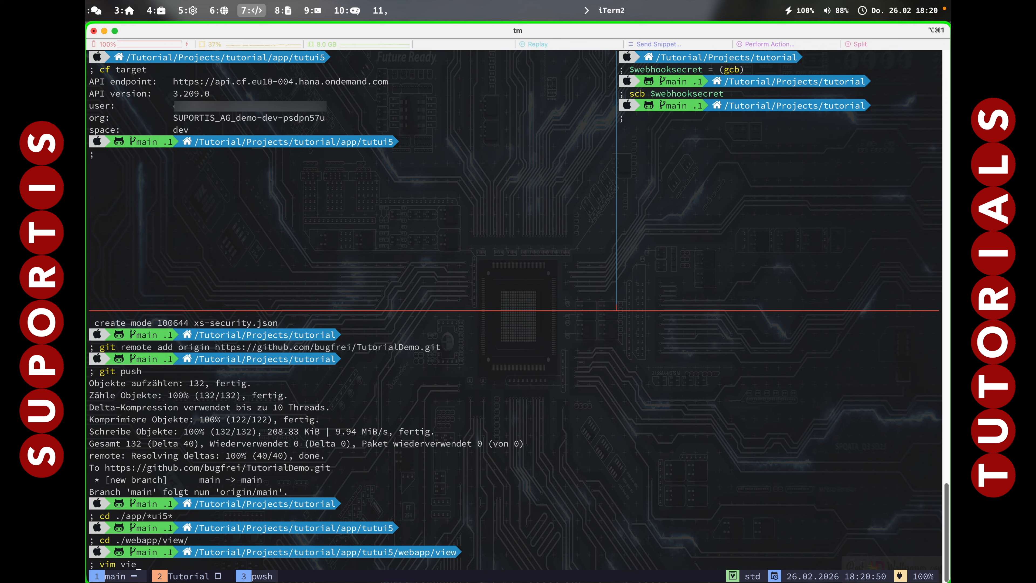
{"action": "key", "text": "Tab"}
{"action": "key", "text": "Return"}
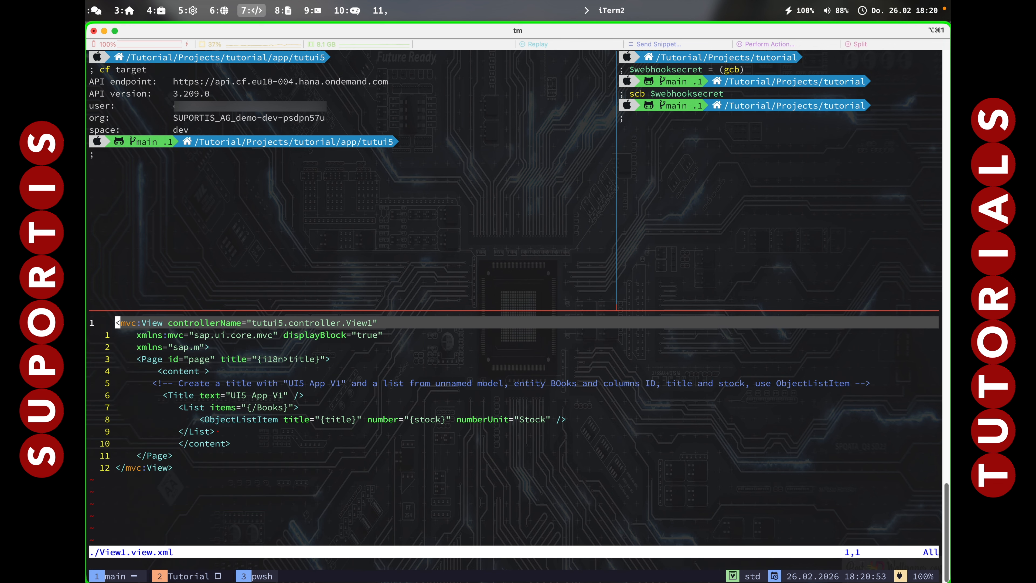
Change the view's title text to "UI5 App V2" in View1.view.xml, save the file and quit vim.
{"action": "key", "text": "6"}
{"action": "key", "text": "j"}
{"action": "key", "text": "f"}
{"action": "key", "text": "1"}
{"action": "key", "text": "r"}
{"action": "key", "text": "2"}
{"action": "key", "text": "j"}
{"action": "key", "text": "k"}
{"action": "type", "text": "jk:wq"}
{"action": "key", "text": "Return"}
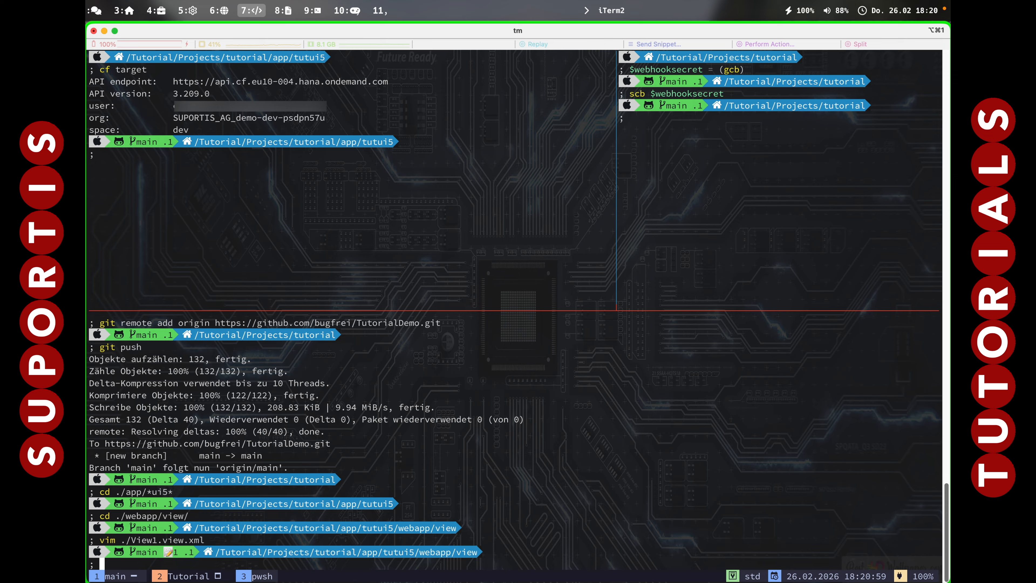
Stage all changes in the current folder and commit them with the message "UI5 V2".
{"action": "type", "text": "git add ."}
{"action": "key", "text": "Return"}
{"action": "type", "text": "git "}
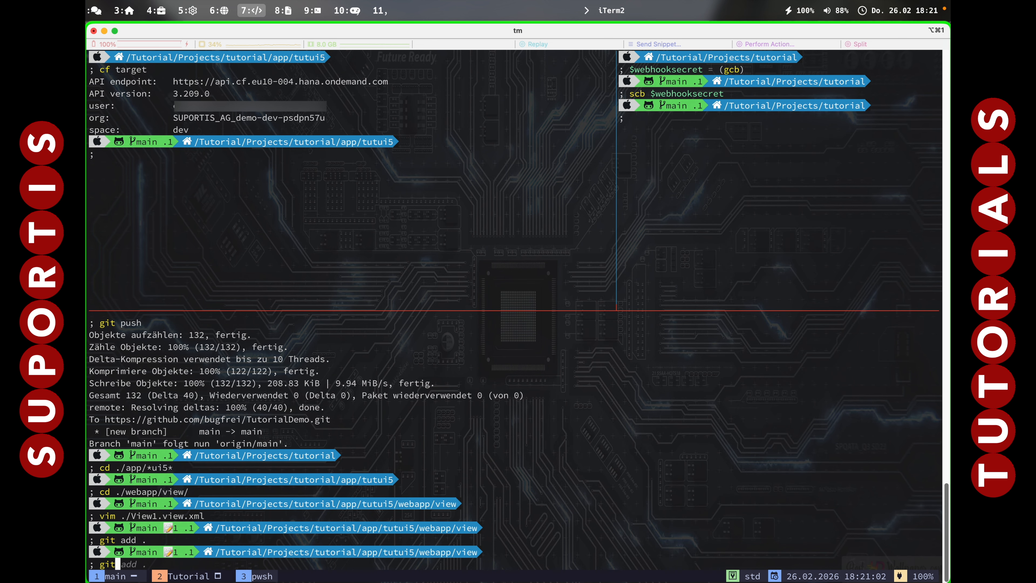
{"action": "type", "text": "commit -m \"UI5 V2\""}
{"action": "key", "text": "Return"}
Push the commit to the TutorialDemo GitHub repository with git push.
{"action": "type", "text": "git puzsh"}
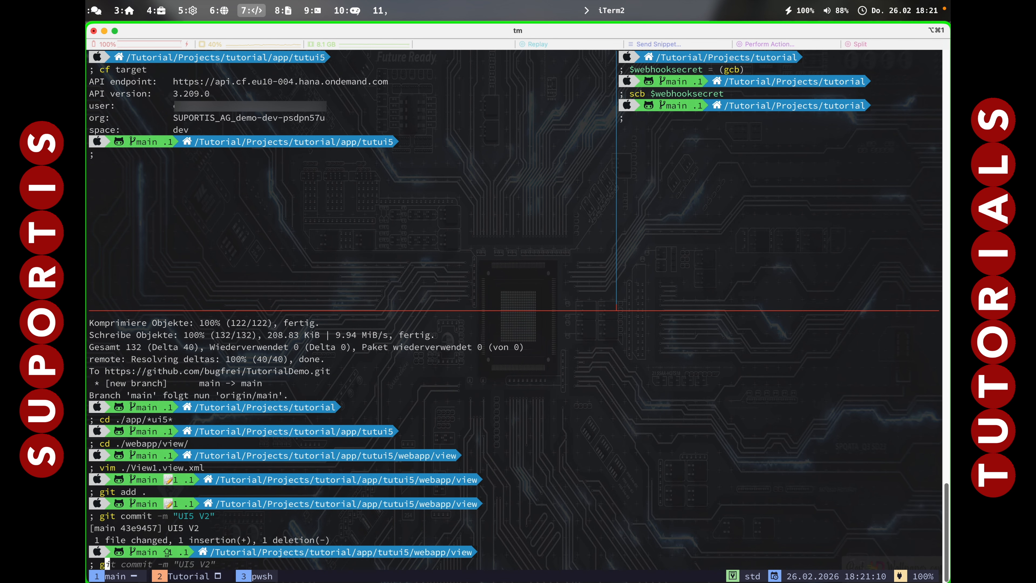
{"action": "key", "text": "BackSpace"}
{"action": "key", "text": "BackSpace"}
{"action": "key", "text": "BackSpace"}
{"action": "type", "text": "sh"}
{"action": "key", "text": "Return"}
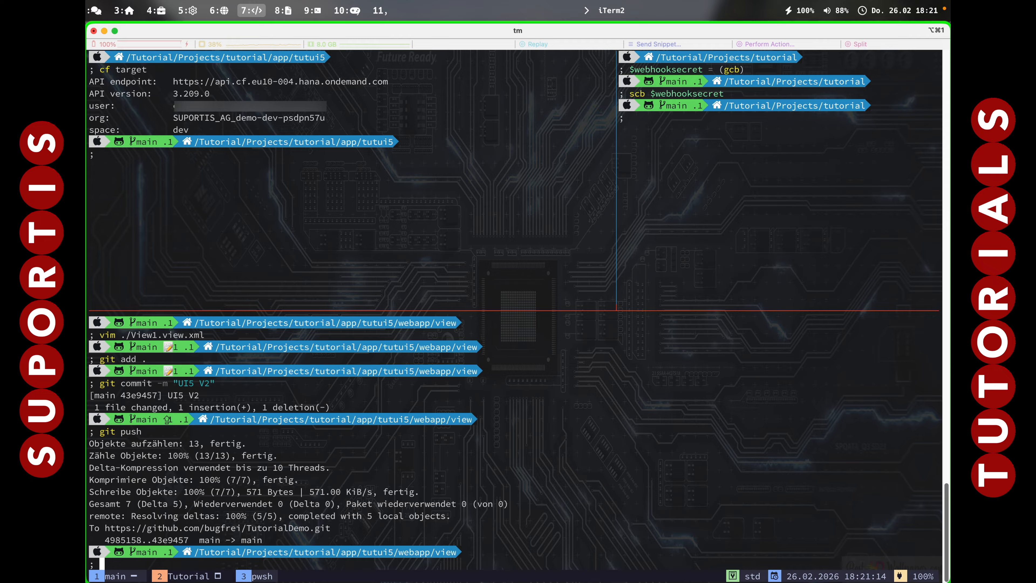
Switch to the browser, examine the stages of build #1 of the deployment job and check the version title in the UI5 app.
{"action": "key", "text": "alt+6"}
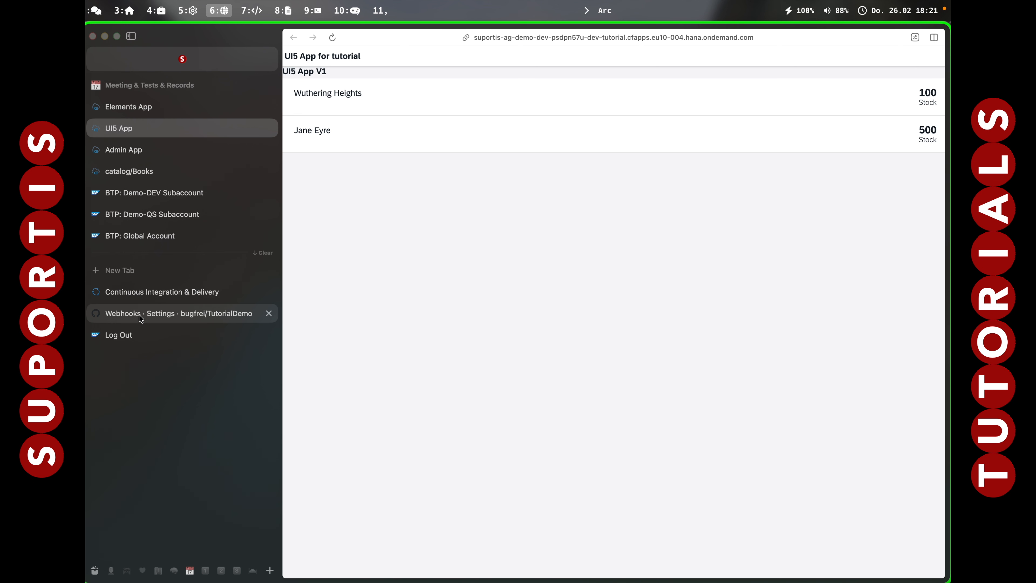
{"action": "left_click", "coordinate": [141, 293]}
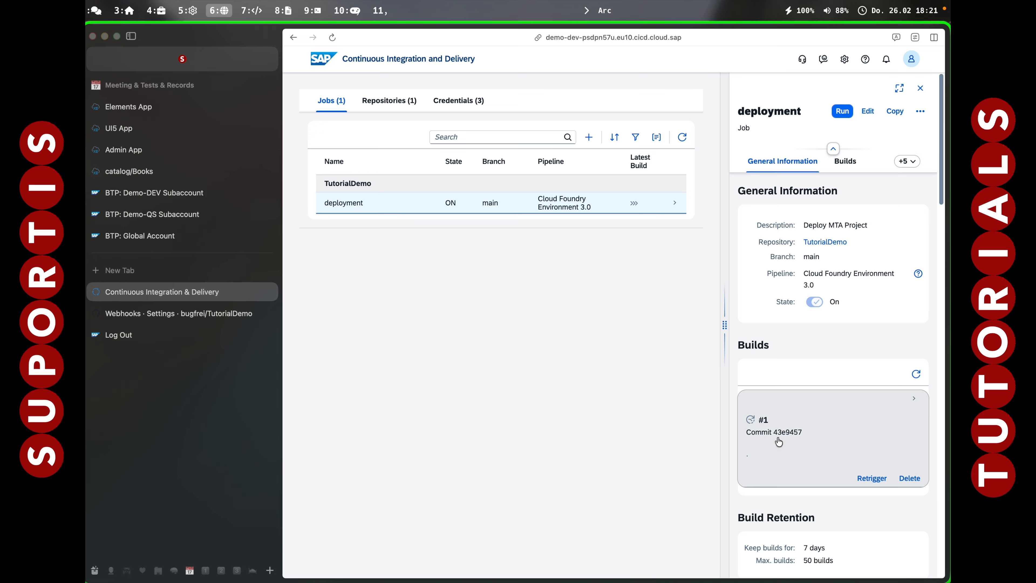
{"action": "left_click", "coordinate": [817, 442]}
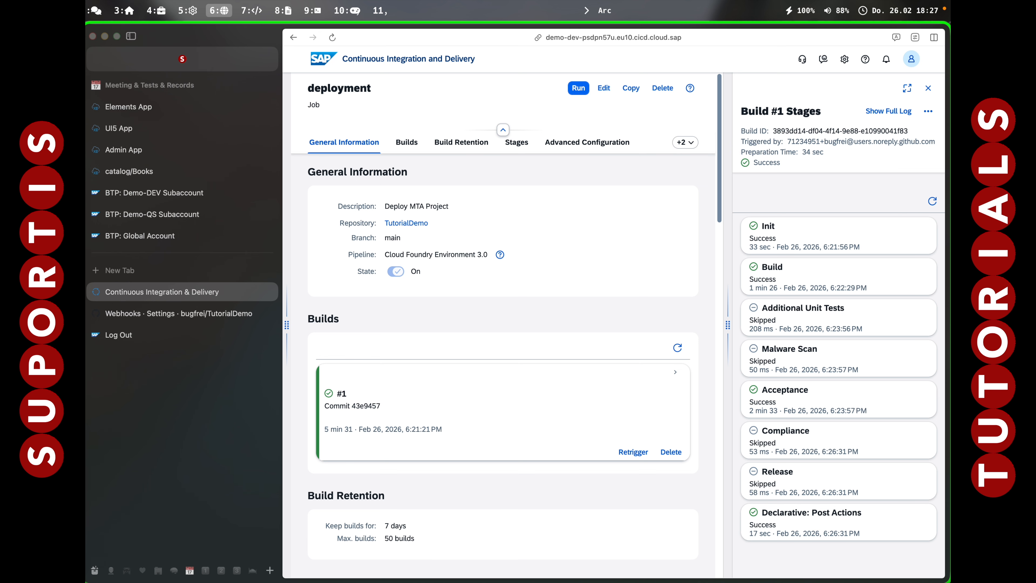
{"action": "left_click", "coordinate": [138, 129]}
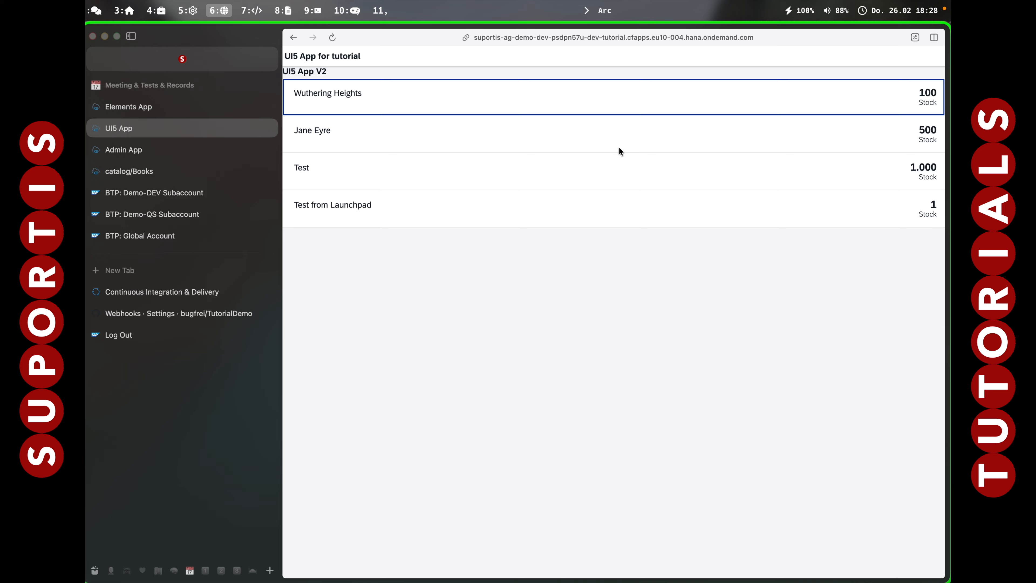
{"action": "left_click", "coordinate": [323, 72]}
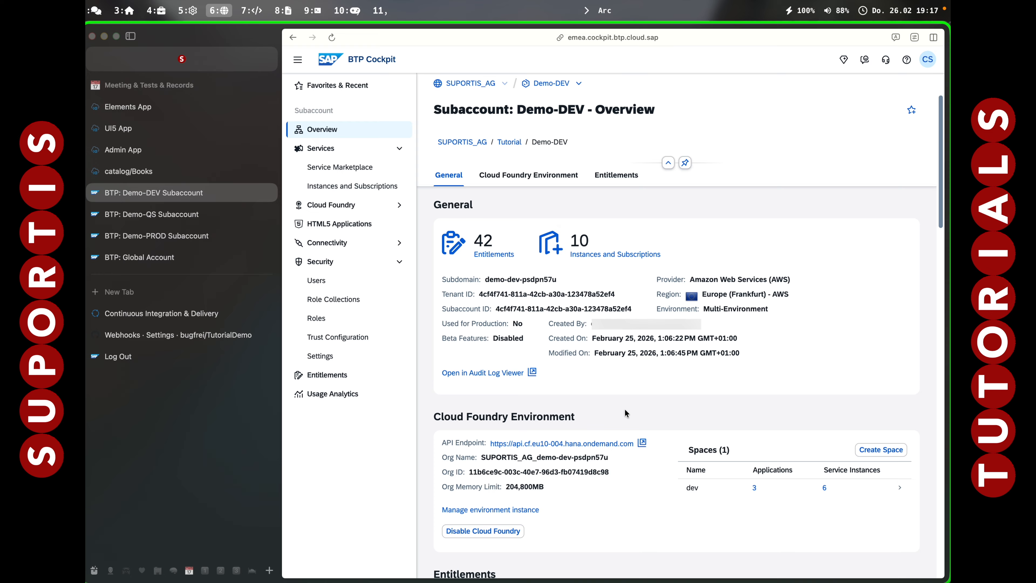
Return from the Demo-DEV overview to the terminal, clear the two left-hand panes and list the Cloud Foundry orgs with cf orgs.
{"action": "left_click", "coordinate": [587, 277]}
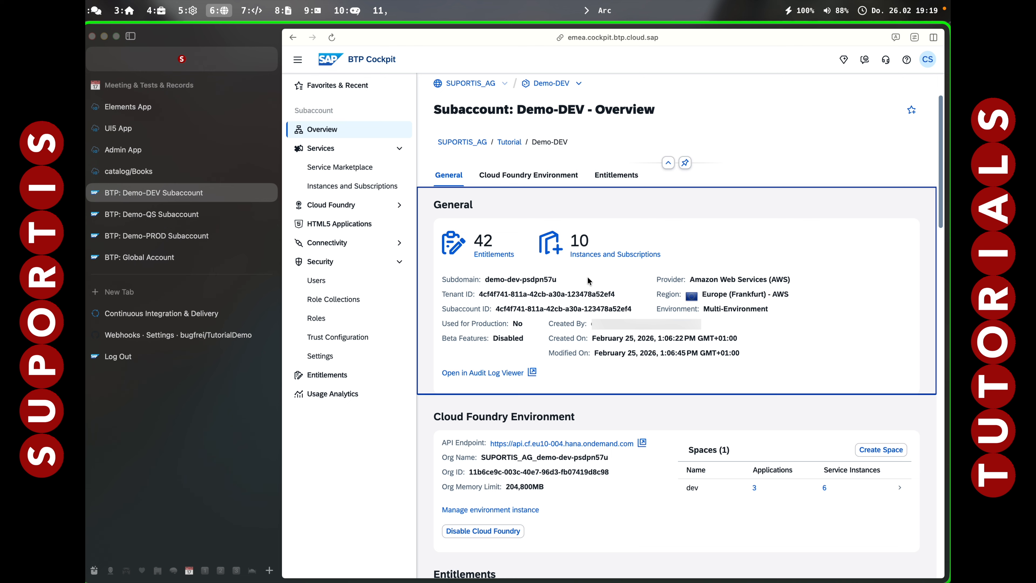
{"action": "key", "text": "alt+7"}
{"action": "key", "text": "ctrl+l"}
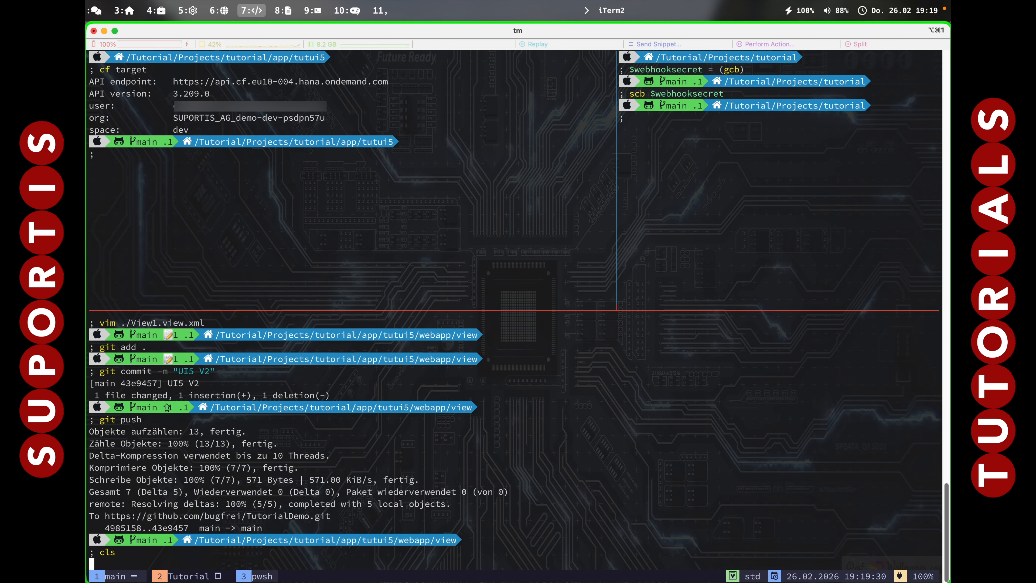
{"action": "left_click", "coordinate": [454, 169]}
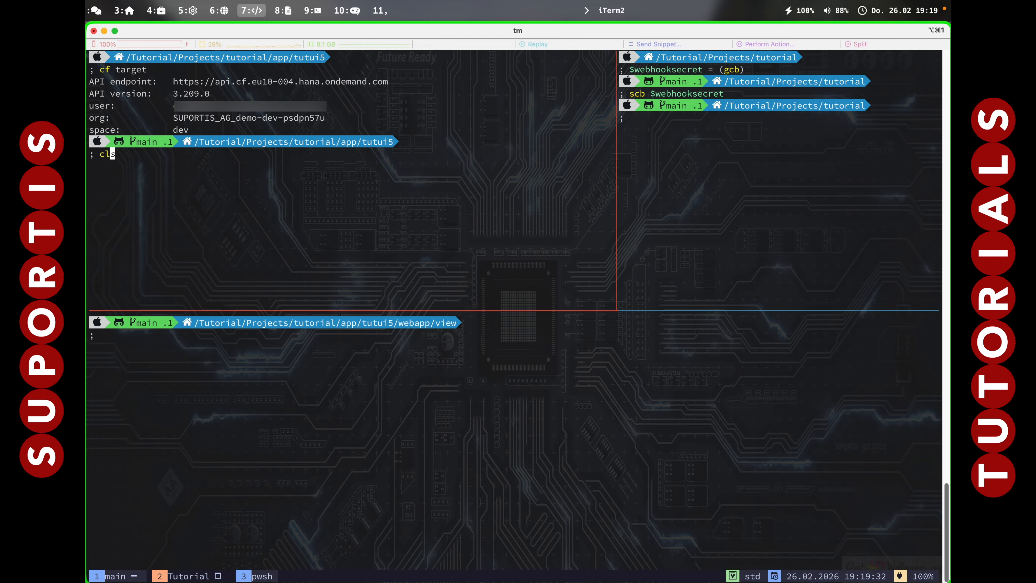
{"action": "key", "text": "ctrl+l"}
{"action": "left_click", "coordinate": [388, 428]}
{"action": "type", "text": "cf"}
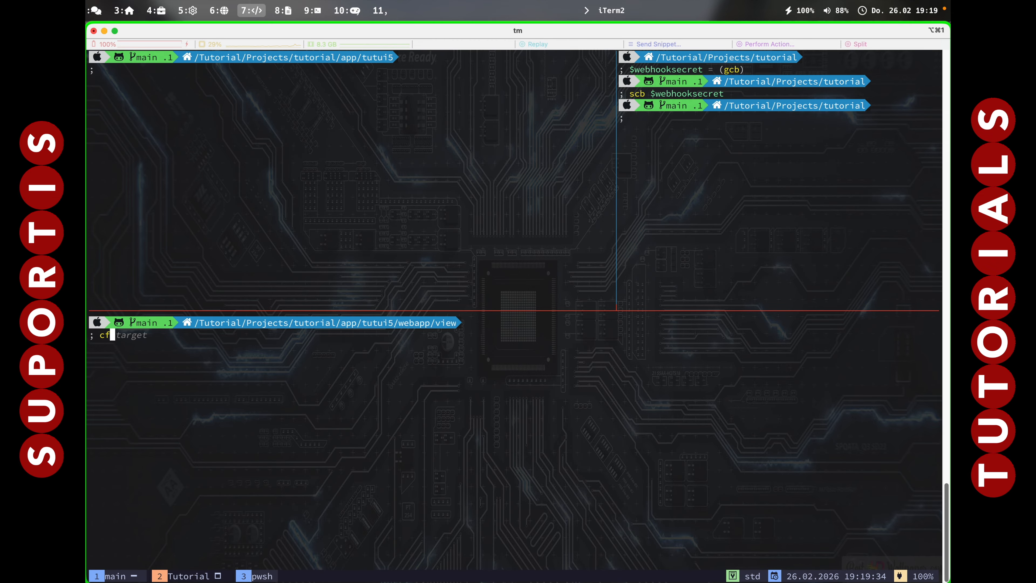
{"action": "type", "text": " orgs"}
{"action": "key", "text": "Return"}
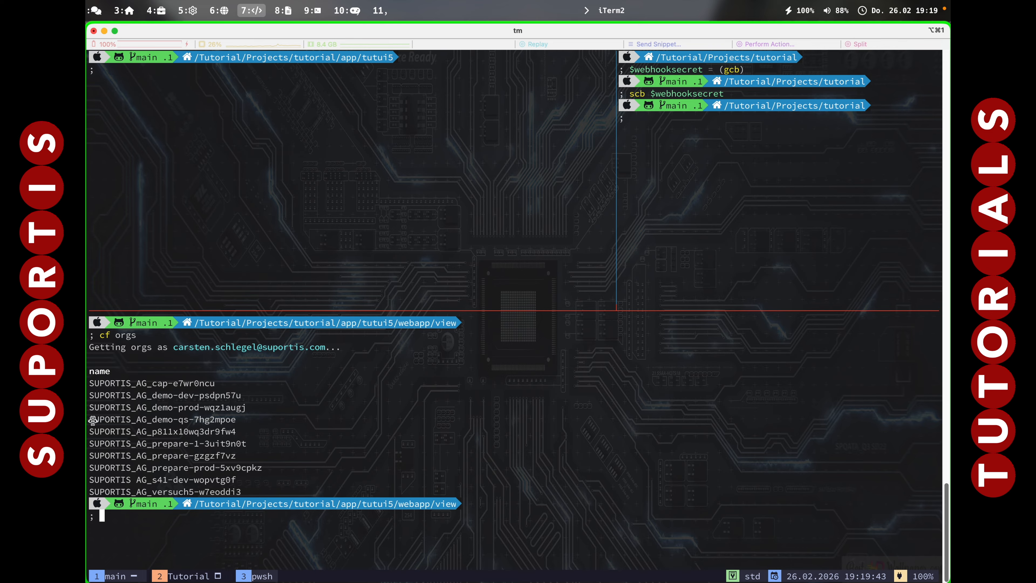
Copy the org name SUPORTIS_AG_demo-qs-7hg2mpoe from the list and set it as the target with cf target -o.
{"action": "left_click_drag", "start_coordinate": [93, 420], "coordinate": [237, 423]}
{"action": "key", "text": "super+c"}
{"action": "type", "text": "cf target -o"}
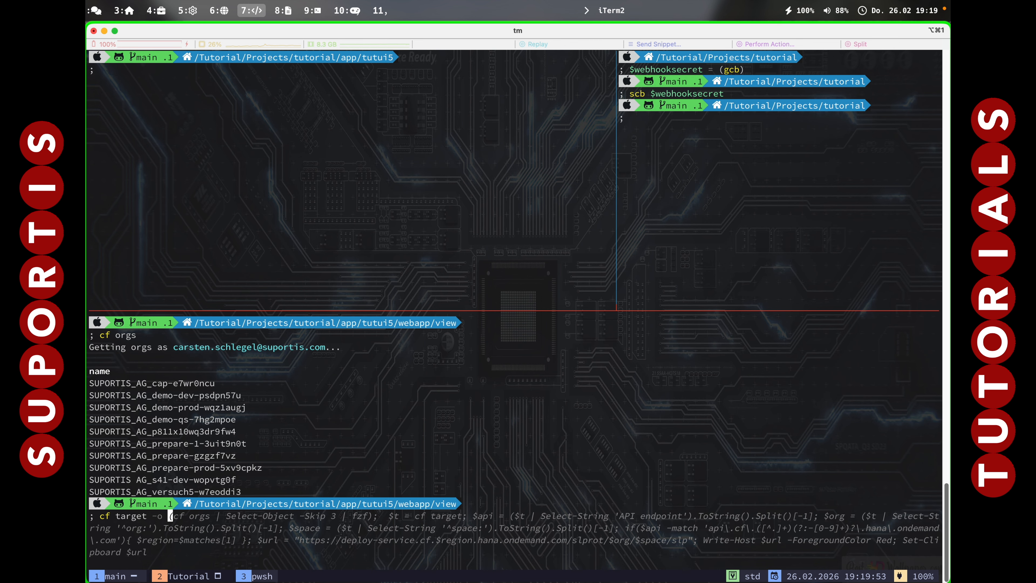
{"action": "key", "text": "super+v"}
{"action": "key", "text": "Return"}
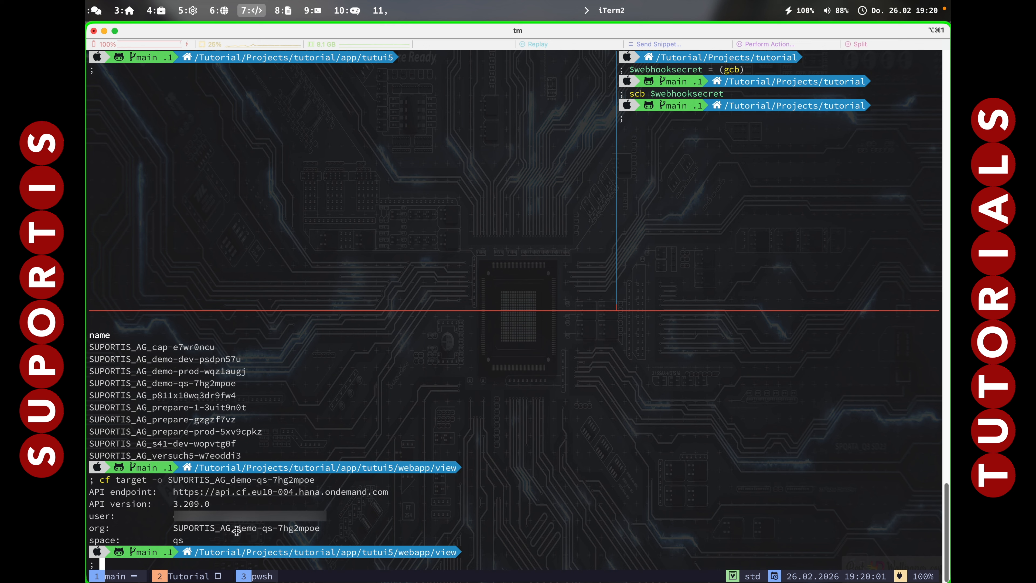
List the spaces in the QS org with cf spaces and set the target space to qs.
{"action": "type", "text": "cf spaces"}
{"action": "key", "text": "Return"}
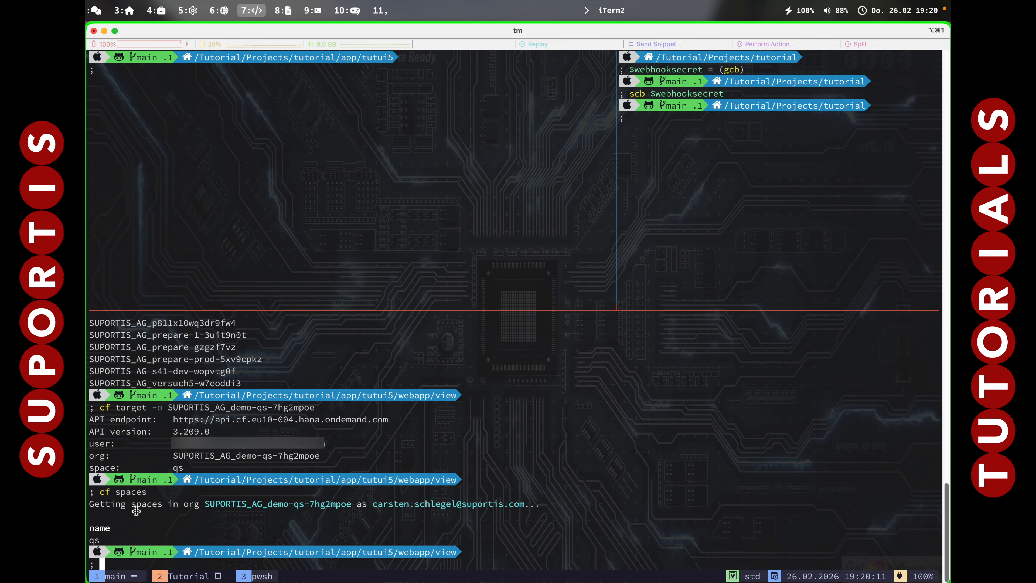
{"action": "type", "text": "cf target -s qs"}
{"action": "key", "text": "Return"}
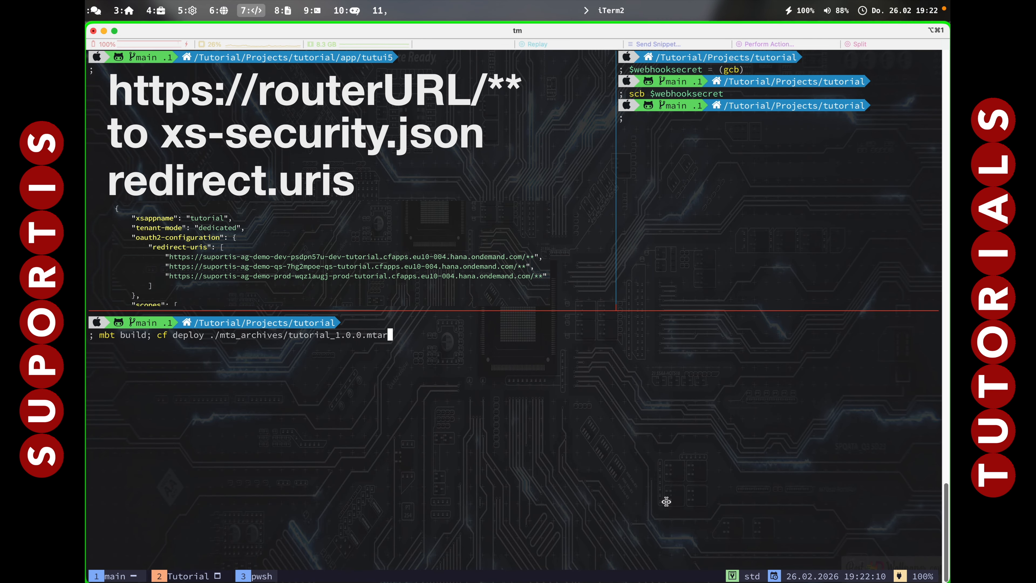
Run the deployment to the qs space and copy the deployed tutorial application's URL into the empty Neovim buffer.
{"action": "key", "text": "Return"}
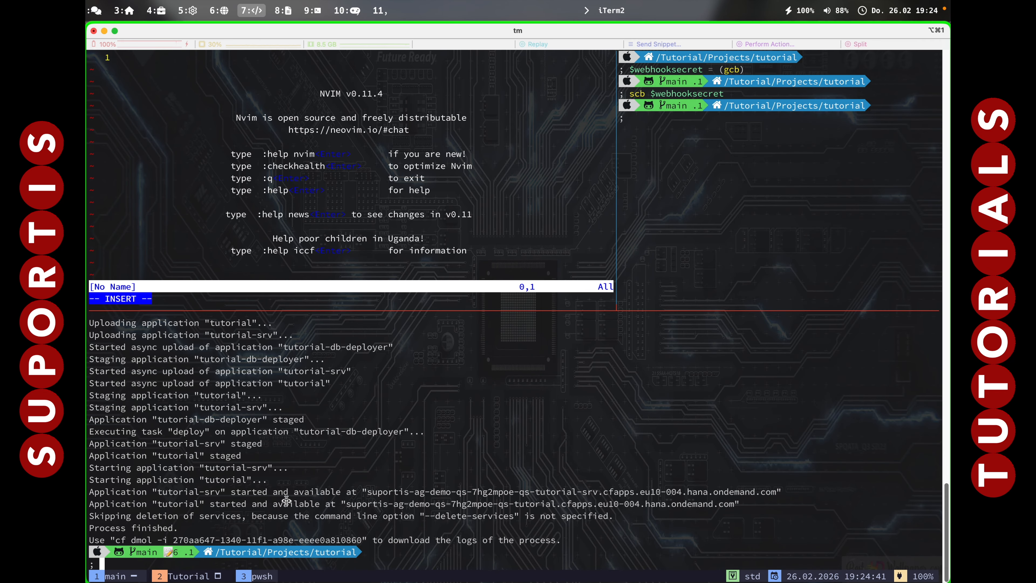
{"action": "left_click_drag", "start_coordinate": [349, 498], "coordinate": [734, 501]}
{"action": "key", "text": "super+c"}
{"action": "left_click", "coordinate": [254, 153]}
{"action": "key", "text": "super+v"}
{"action": "key", "text": "Return"}
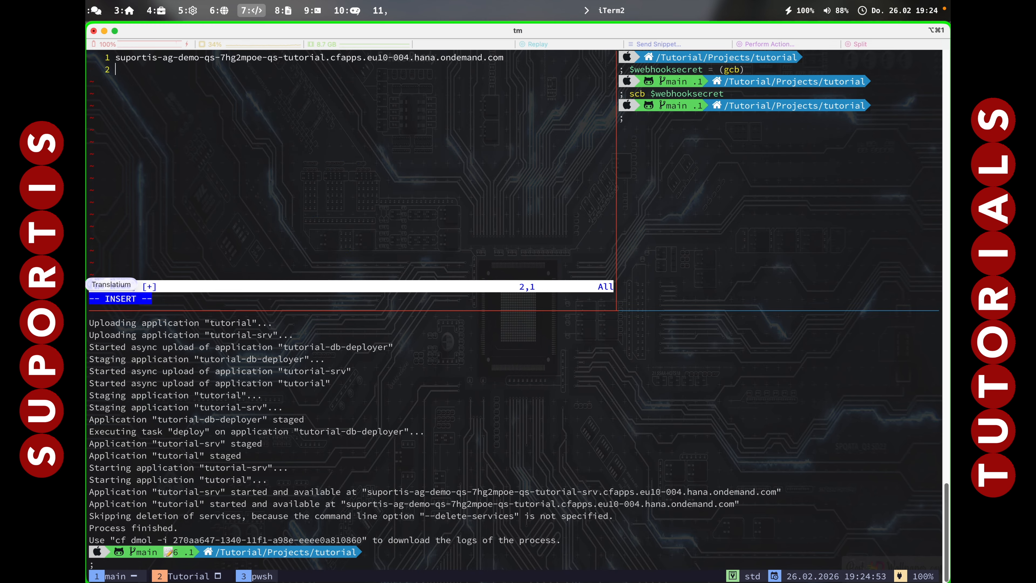
List the Cloud Foundry orgs again and set SUPORTIS_AG_demo-prod-wqz1augj as the target with cf target -o.
{"action": "left_click", "coordinate": [294, 403]}
{"action": "type", "text": "cf orgs"}
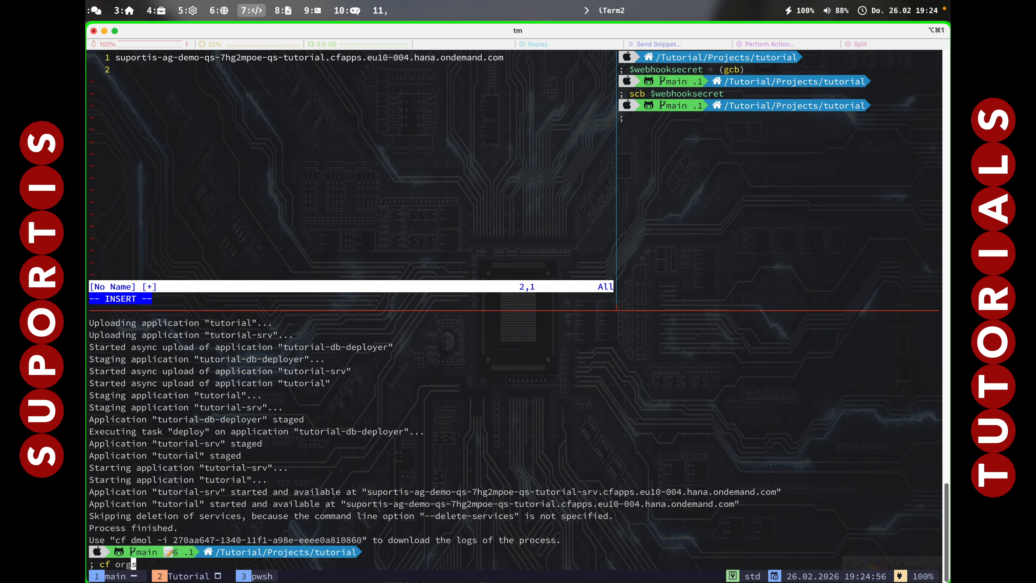
{"action": "key", "text": "Return"}
{"action": "type", "text": "cf"}
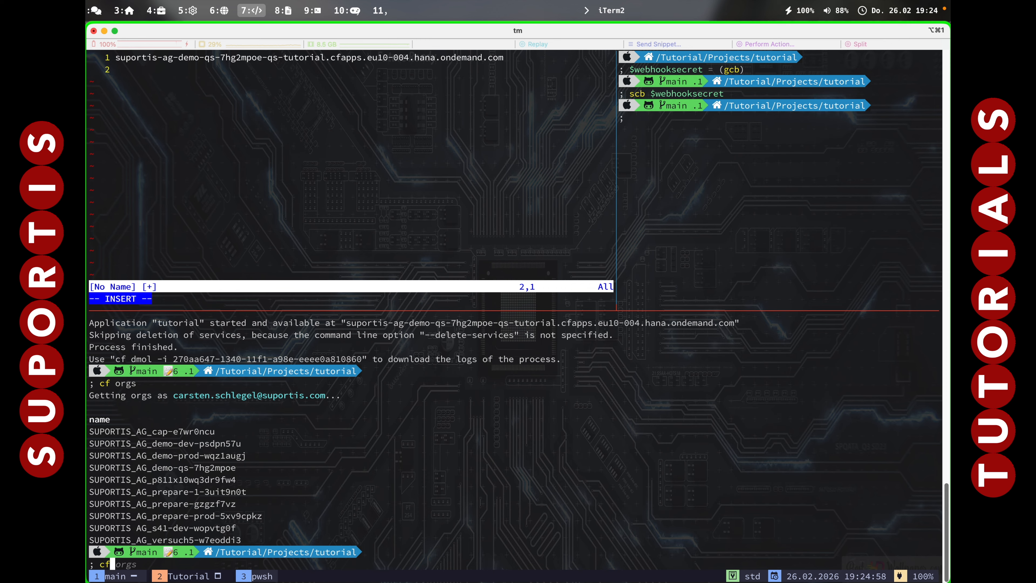
{"action": "type", "text": " target -o"}
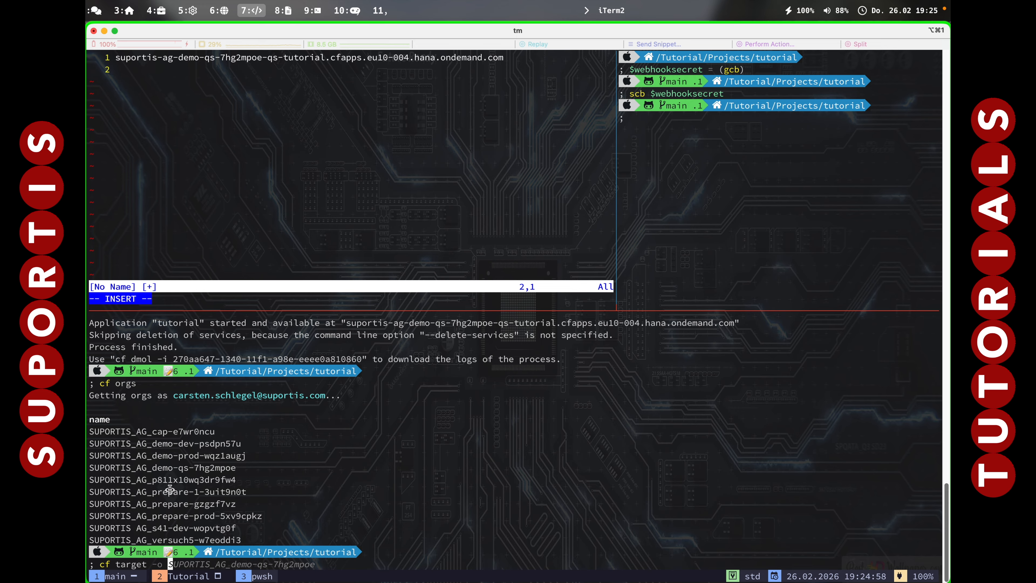
{"action": "left_click_drag", "start_coordinate": [92, 456], "coordinate": [246, 455]}
{"action": "type", "text": "SUPORTIS_AG_demo-prod-wqz1augj"}
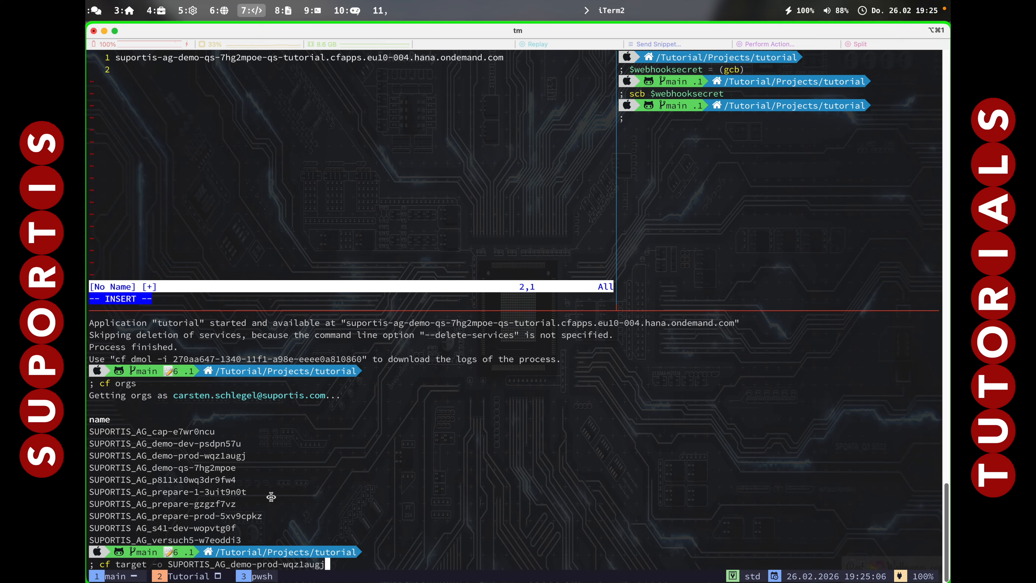
{"action": "key", "text": "Return"}
Run the deployment to the prod space and copy the deployed tutorial application's URL into the second line of the Neovim buffer.
{"action": "key", "text": "Up"}
{"action": "key", "text": "Up"}
{"action": "key", "text": "Up"}
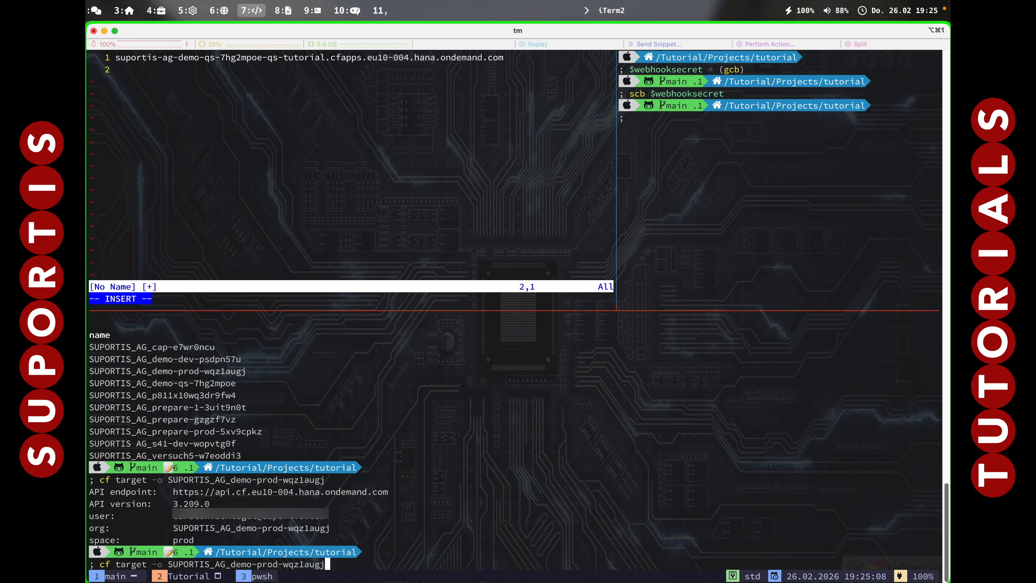
{"action": "key", "text": "Return"}
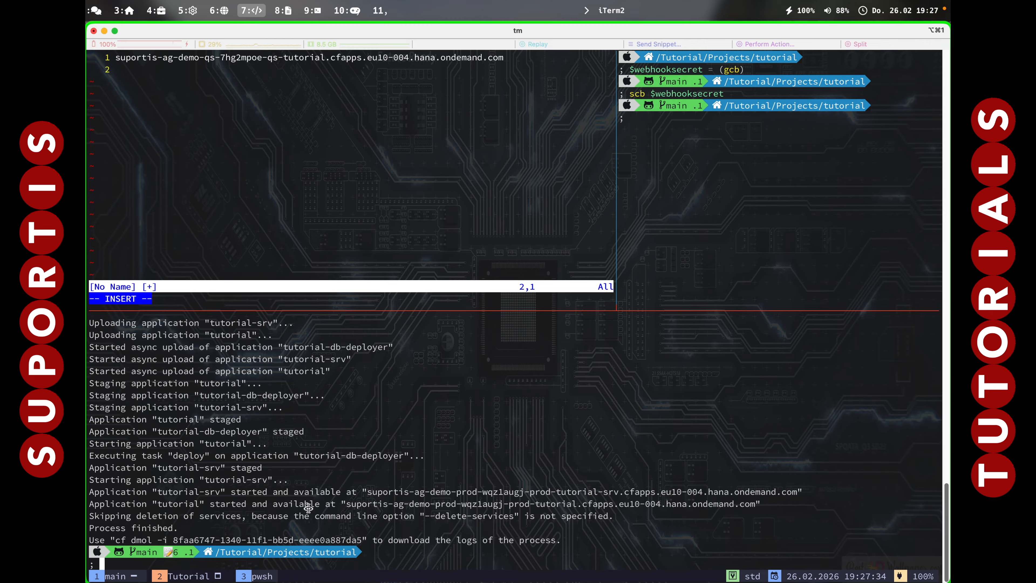
{"action": "left_click_drag", "start_coordinate": [345, 504], "coordinate": [469, 508]}
{"action": "left_click_drag", "start_coordinate": [354, 504], "coordinate": [751, 503]}
{"action": "key", "text": "super+c"}
{"action": "left_click", "coordinate": [266, 176]}
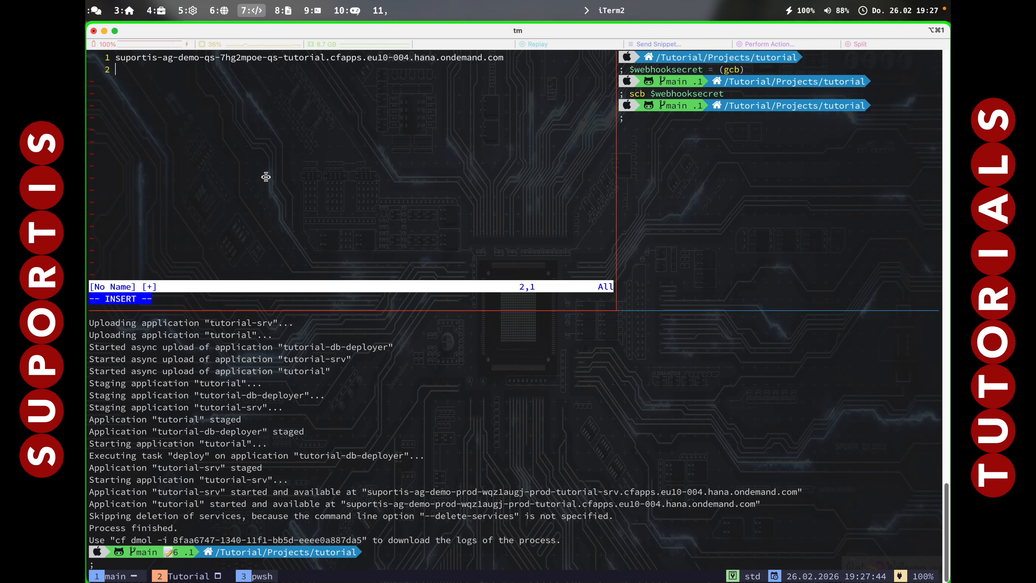
{"action": "key", "text": "super+v"}
{"action": "key", "text": "Escape"}
{"action": "key", "text": "0"}
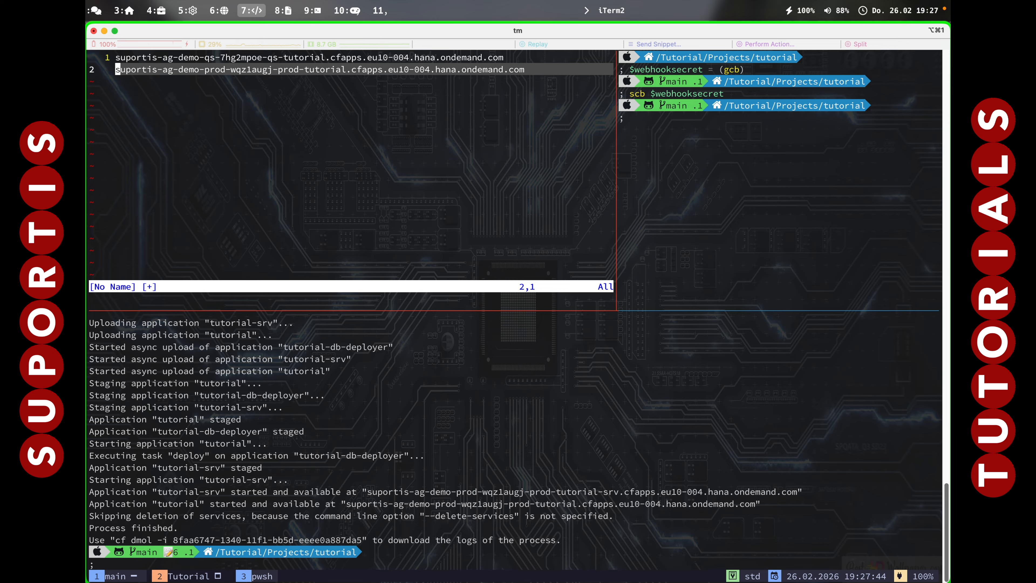
{"action": "key", "text": "k"}
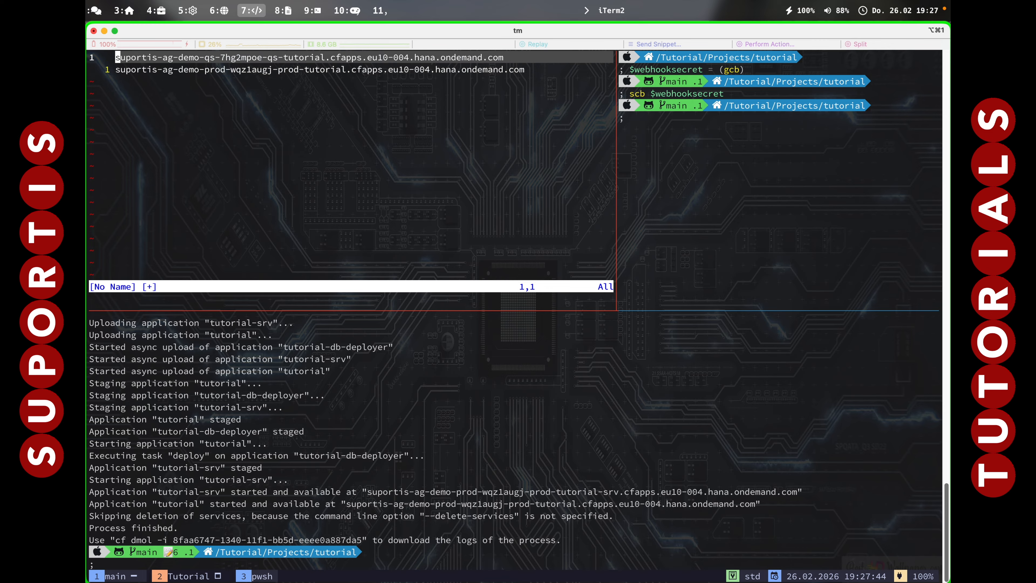
{"action": "type", "text": "ihhtt"}
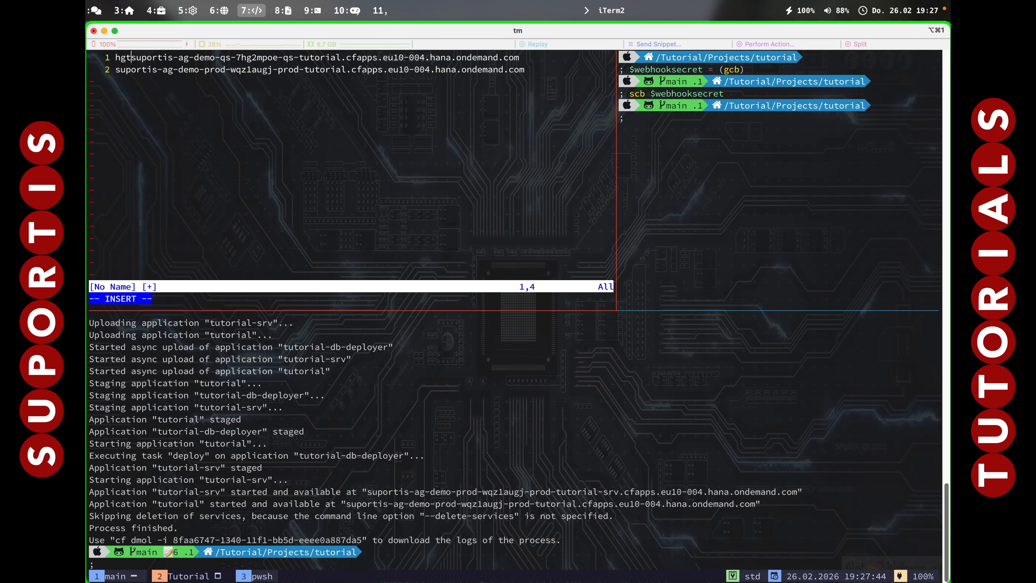
{"action": "key", "text": "BackSpace"}
{"action": "key", "text": "BackSpace"}
{"action": "key", "text": "BackSpace"}
{"action": "type", "text": "ttps://"}
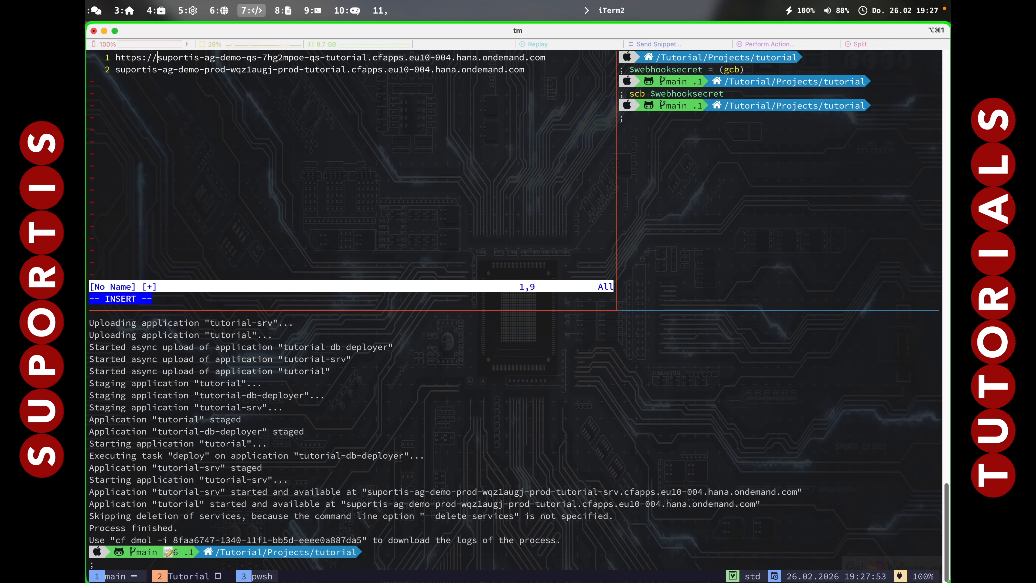
{"action": "key", "text": "Escape"}
{"action": "key", "text": "j"}
{"action": "key", "text": "0"}
{"action": "key", "text": "period"}
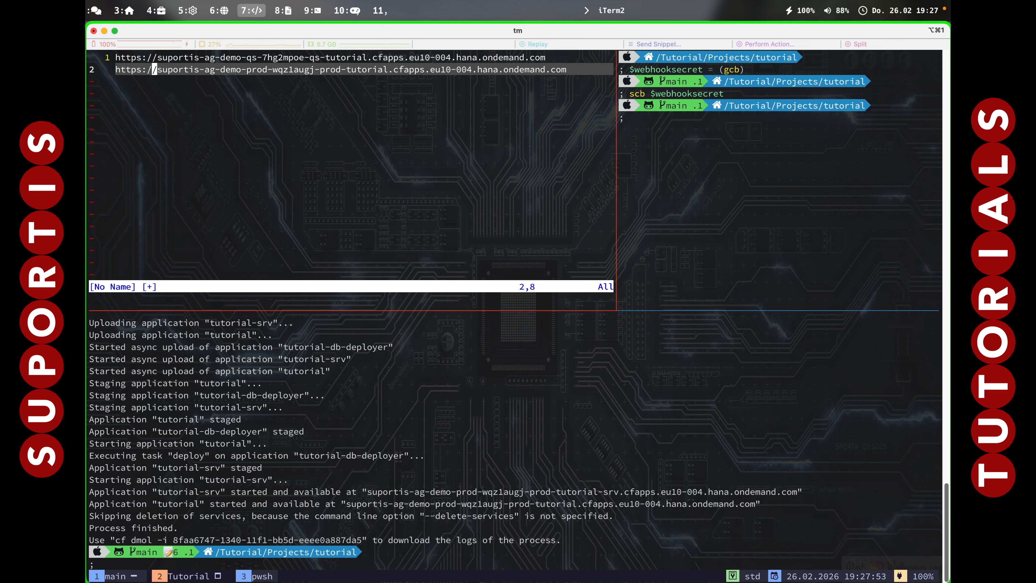
Append /** to both URLs and copy the two lines to the system clipboard.
{"action": "type", "text": "A/**"}
{"action": "key", "text": "Escape"}
{"action": "key", "text": "k"}
{"action": "key", "text": "period"}
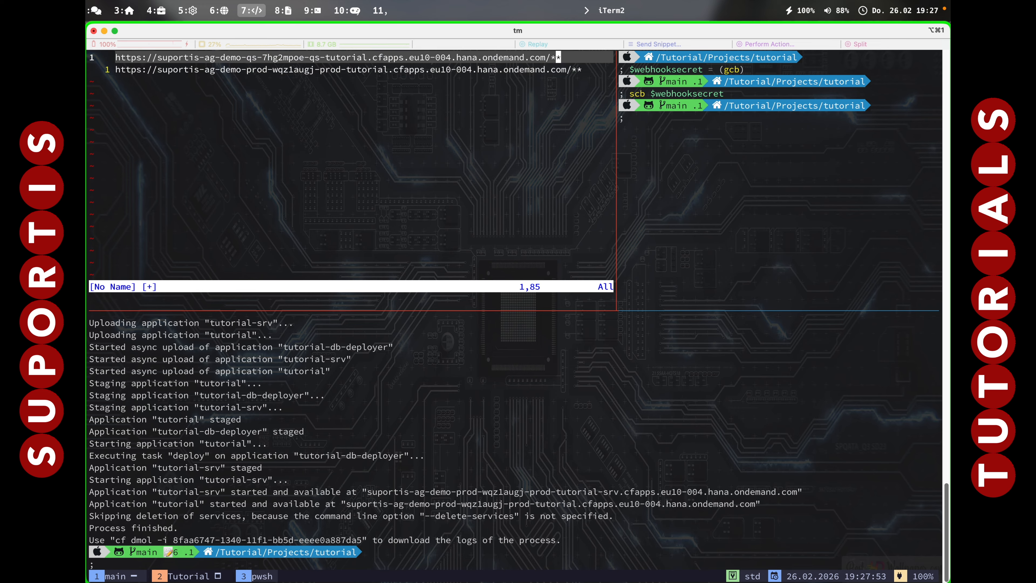
{"action": "key", "text": "V"}
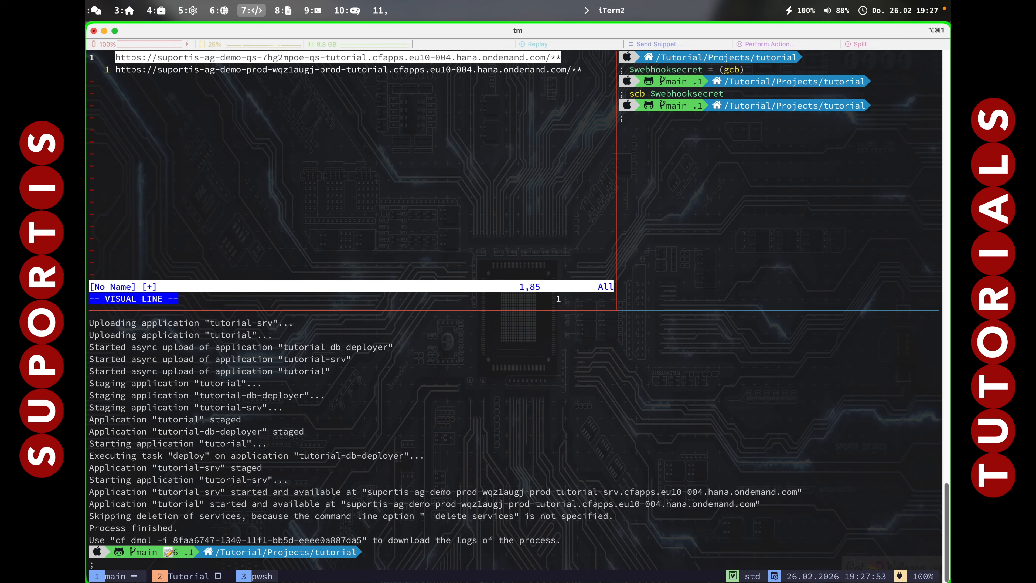
{"action": "key", "text": "j"}
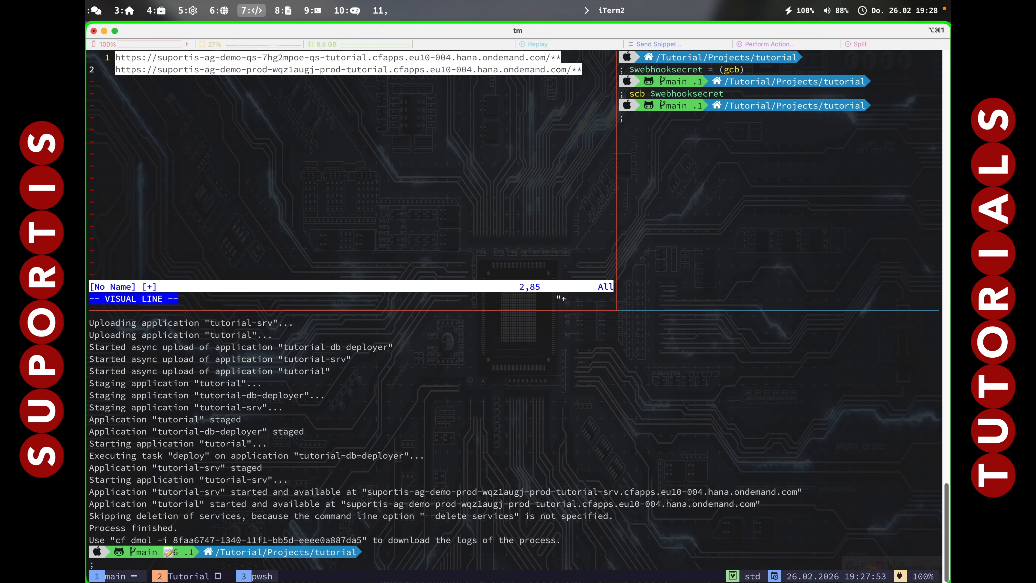
{"action": "key", "text": "y"}
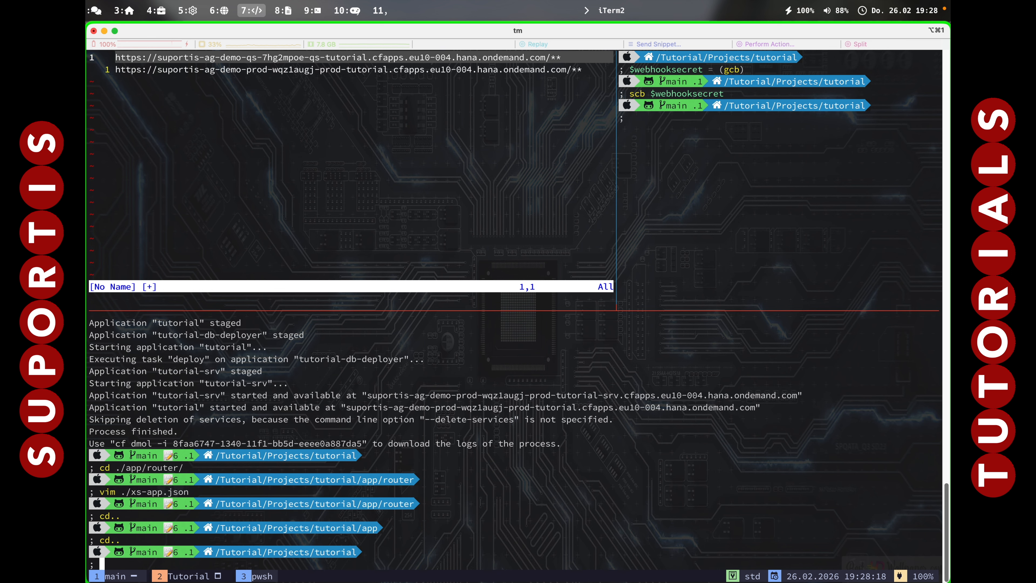
Open ./xs-security.json from the project root in vim and paste the two copied URLs below the dev entry in redirect-uris.
{"action": "type", "text": "vim ms"}
{"action": "key", "text": "BackSpace"}
{"action": "key", "text": "BackSpace"}
{"action": "type", "text": "./xs-security.json"}
{"action": "key", "text": "Tab"}
{"action": "key", "text": "Return"}
{"action": "key", "text": "j"}
{"action": "key", "text": "j"}
{"action": "key", "text": "j"}
{"action": "key", "text": "j"}
{"action": "key", "text": "j"}
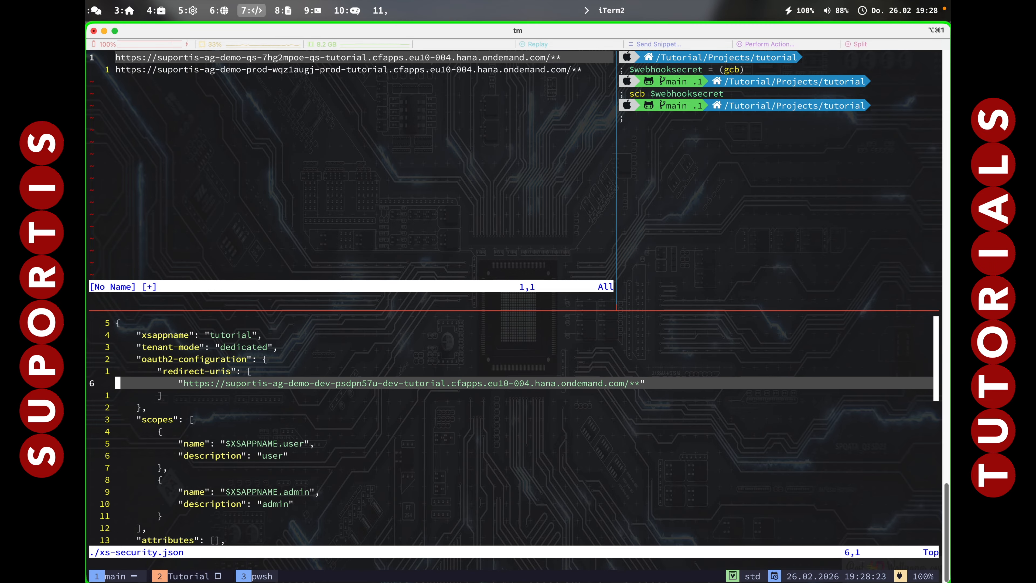
{"action": "key", "text": "p"}
{"action": "key", "text": "u"}
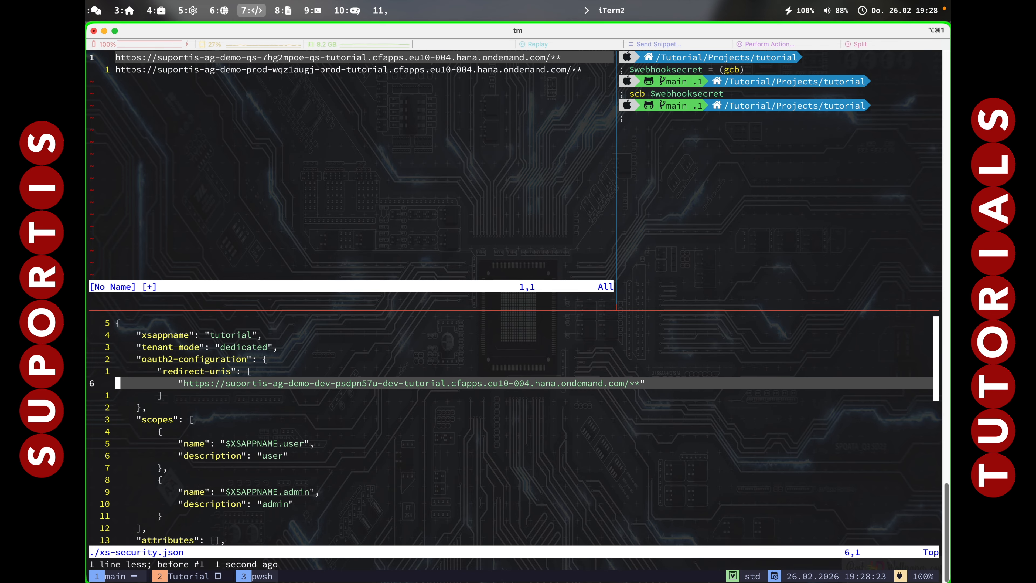
{"action": "key", "text": "p"}
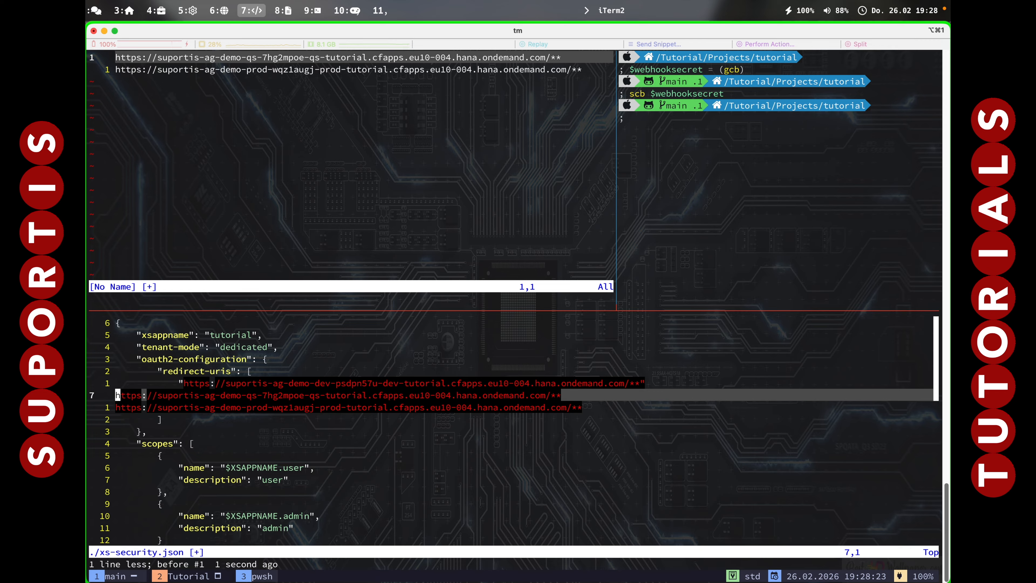
Enclose the QS and PROD URLs in double quotes and add commas after the dev and QS entries.
{"action": "type", "text": "i\""}
{"action": "key", "text": "Escape"}
{"action": "key", "text": "j"}
{"action": "key", "text": "period"}
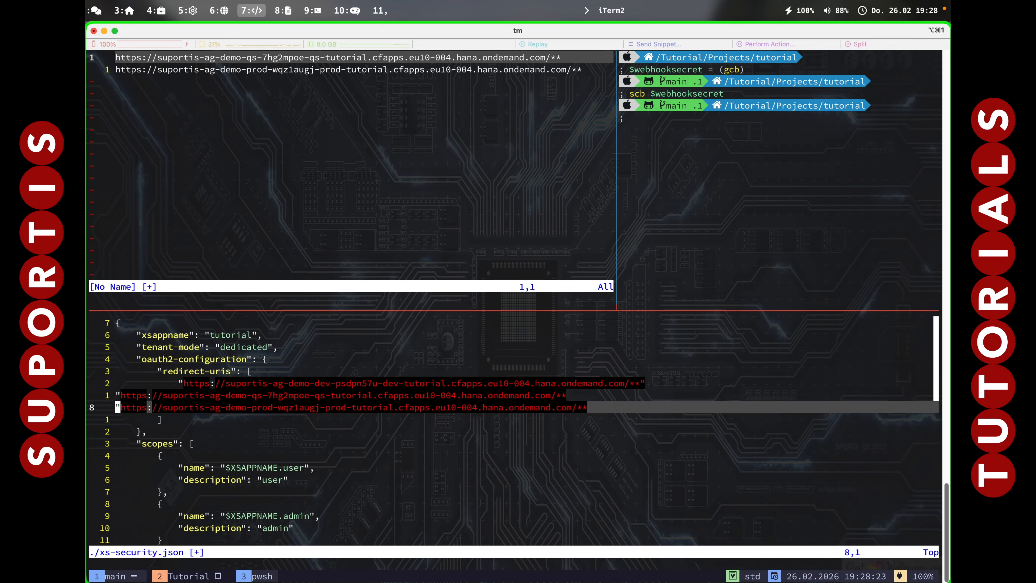
{"action": "key", "text": "k"}
{"action": "key", "text": "A"}
{"action": "type", "text": "\","}
{"action": "key", "text": "Escape"}
{"action": "type", "text": "jA\""}
{"action": "key", "text": "Escape"}
{"action": "key", "text": "k"}
{"action": "key", "text": "k"}
{"action": "type", "text": "A,"}
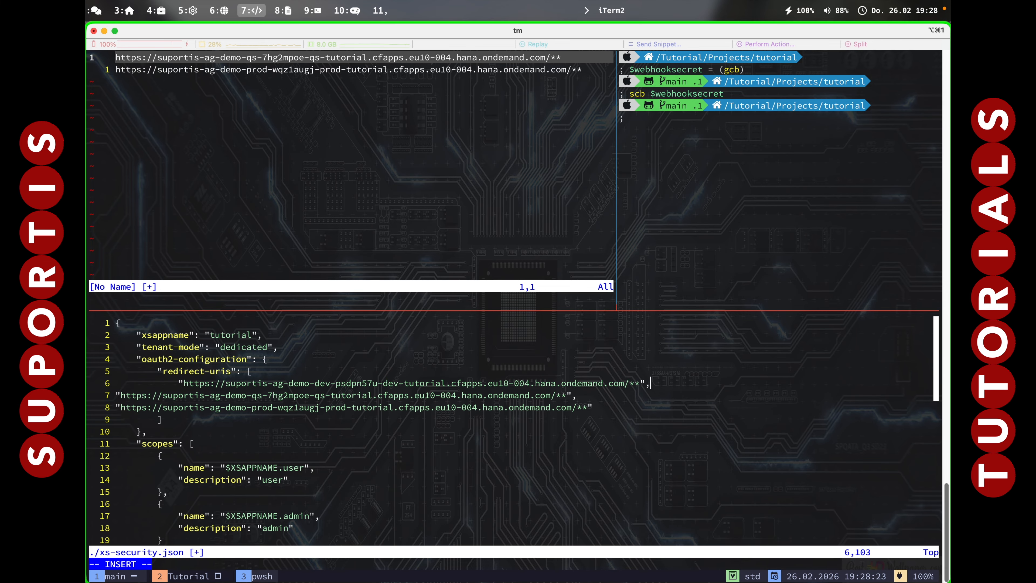
{"action": "key", "text": "Escape"}
{"action": "key", "text": "j"}
{"action": "key", "text": "greater"}
{"action": "key", "text": "greater"}
{"action": "key", "text": "0"}
{"action": "key", "text": "u"}
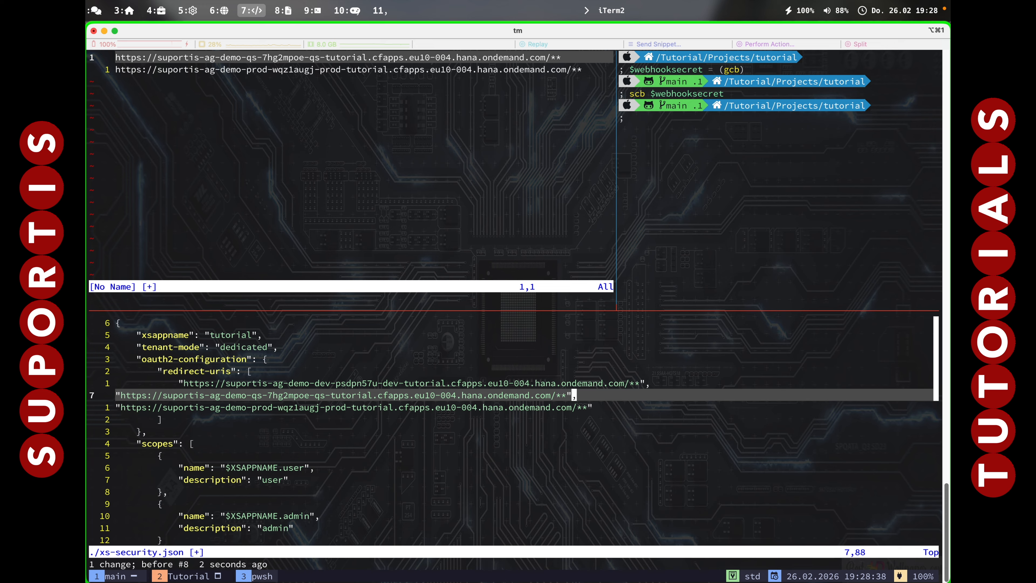
Indent the QS and PROD redirect URIs to align with the dev entry, and save and close xs-security.json.
{"action": "key", "text": "shift+v"}
{"action": "key", "text": "j"}
{"action": "key", "text": "greater"}
{"action": "key", "text": "period"}
{"action": "key", "text": "period"}
{"action": "key", "text": "j"}
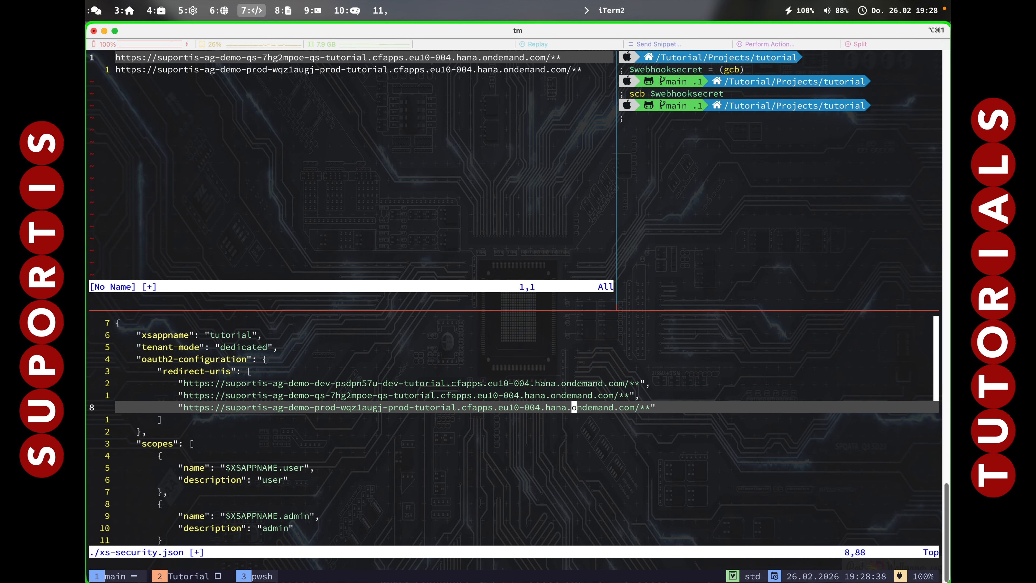
{"action": "type", "text": ":wq"}
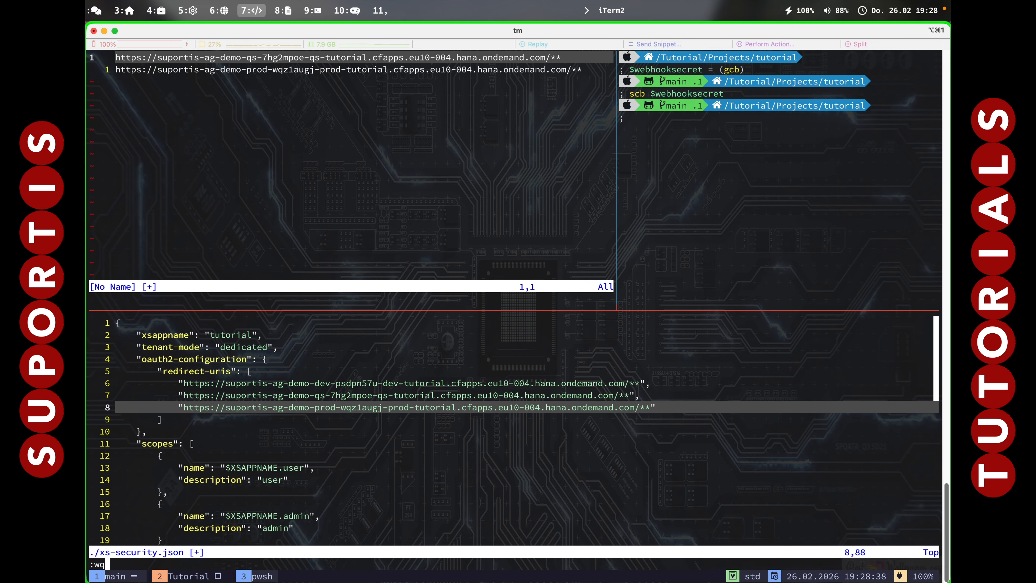
{"action": "key", "text": "Return"}
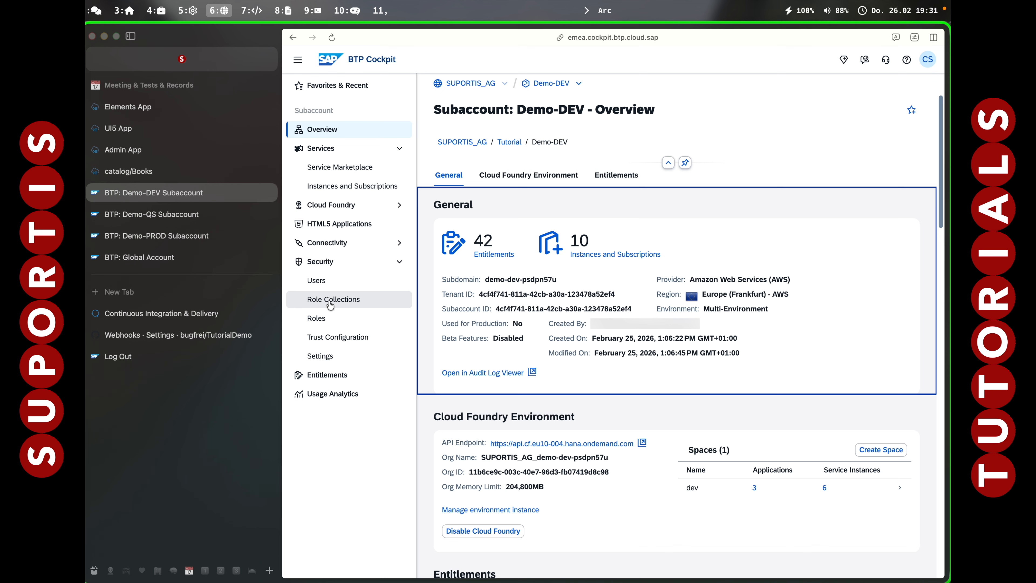
Open the Destinations of the Demo-DEV subaccount in BTP Cockpit and start creating a new destination from scratch.
{"action": "left_click", "coordinate": [332, 243]}
{"action": "left_click", "coordinate": [332, 265]}
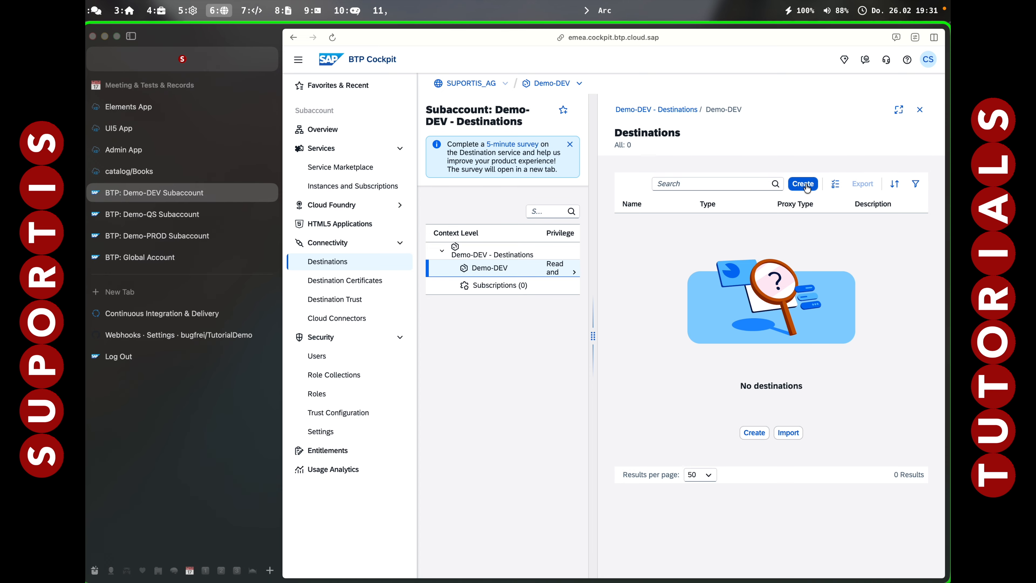
{"action": "left_click", "coordinate": [814, 182]}
{"action": "left_click", "coordinate": [729, 290]}
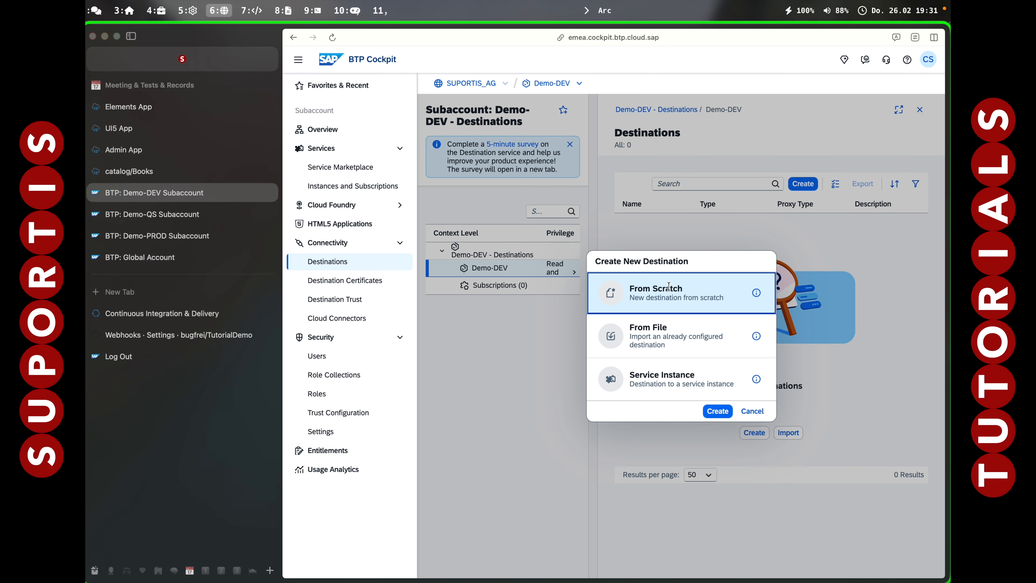
{"action": "left_click", "coordinate": [722, 411]}
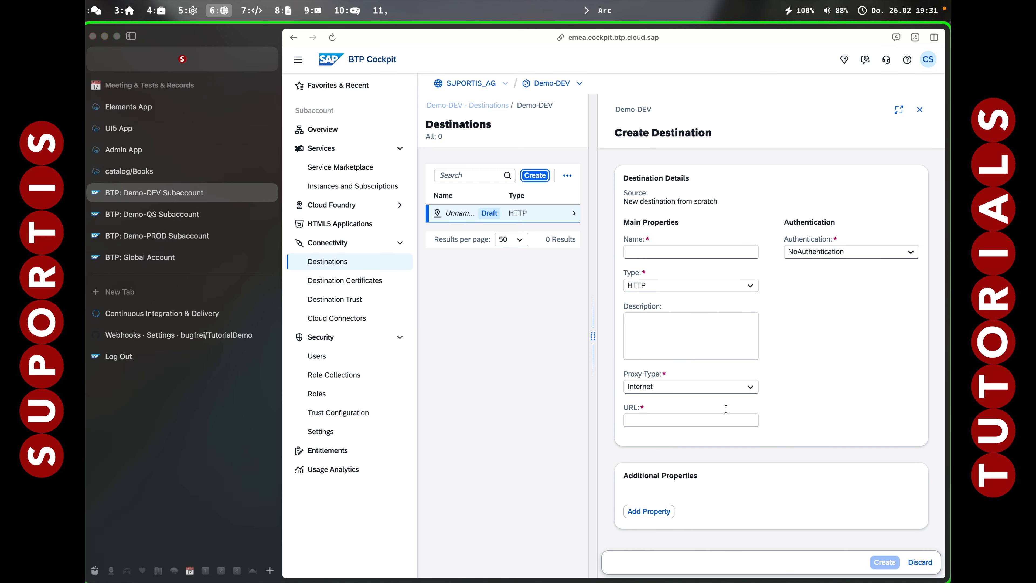
Hide the browser sidebar, name the destination destqs and set its authentication to BasicAuthentication.
{"action": "key", "text": "super+s"}
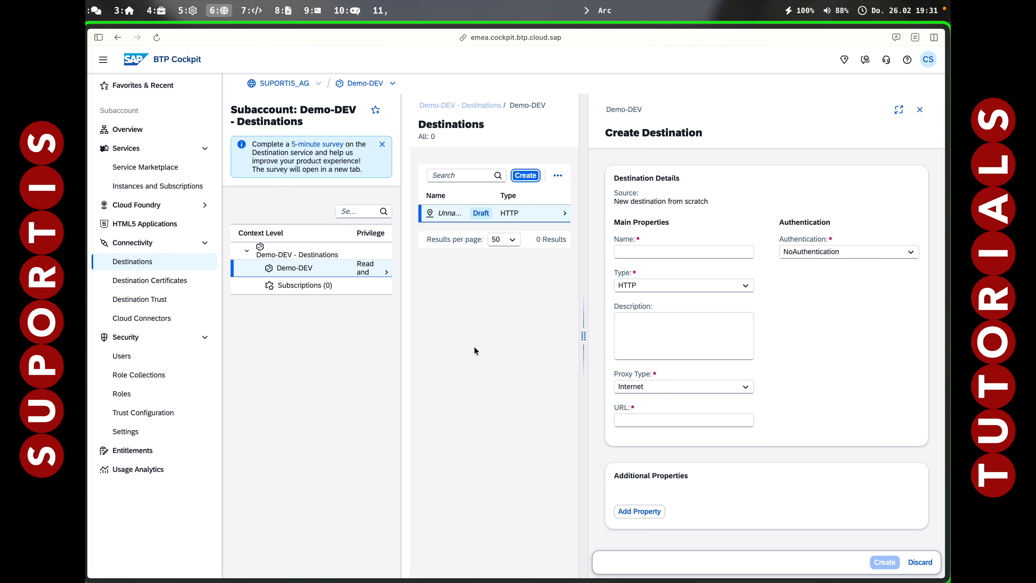
{"action": "left_click", "coordinate": [649, 255]}
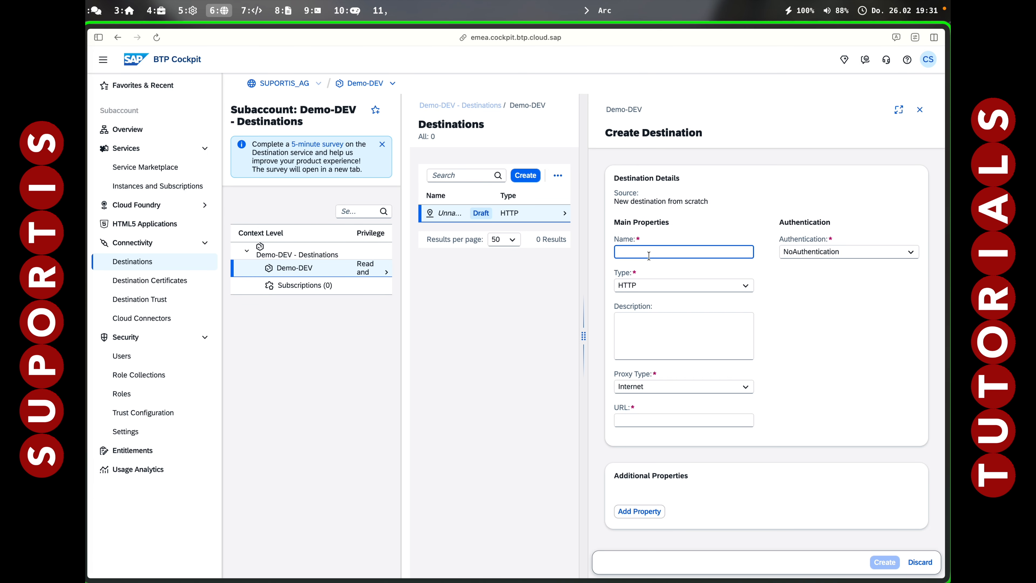
{"action": "type", "text": "destqs"}
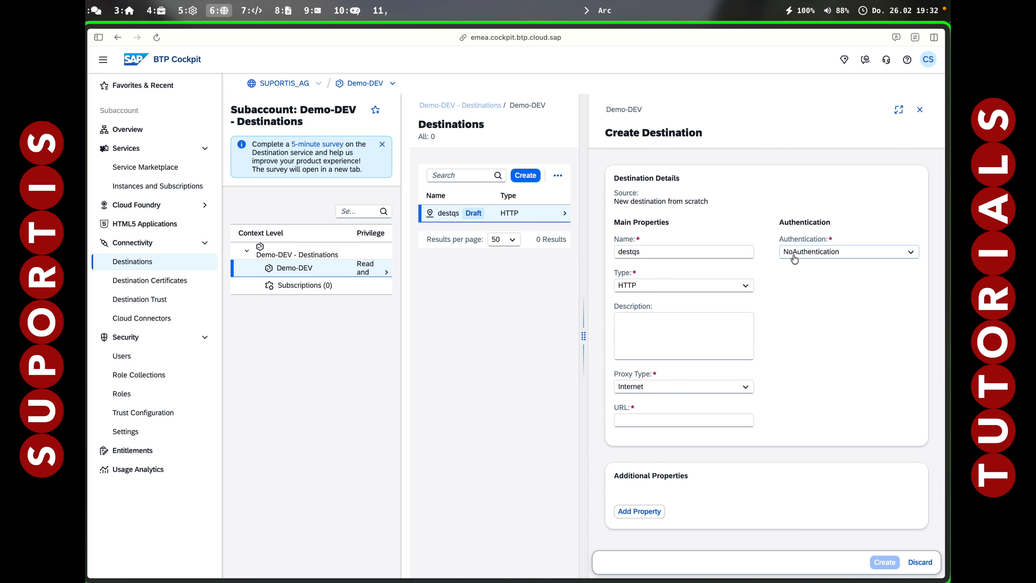
{"action": "left_click", "coordinate": [800, 257]}
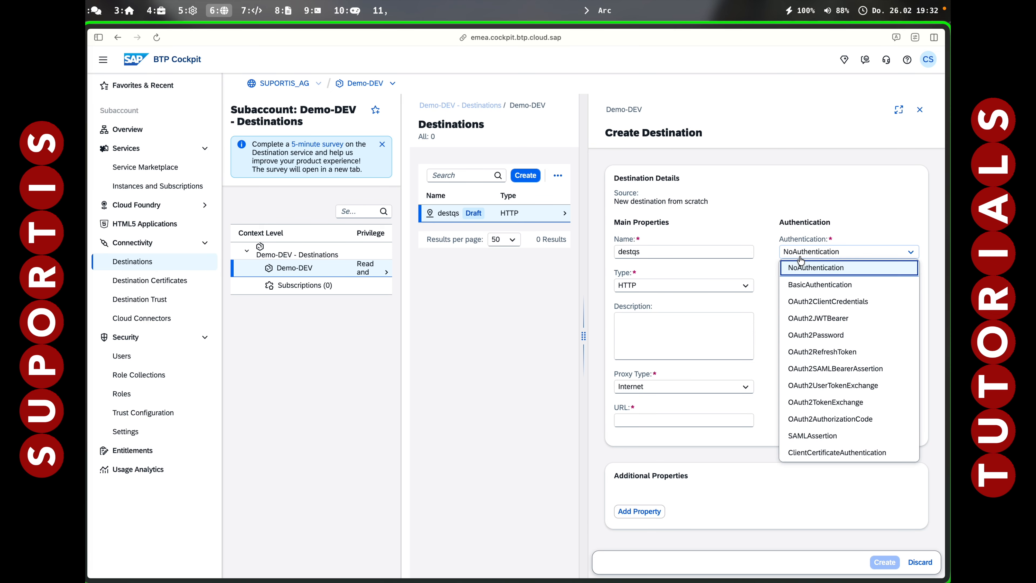
{"action": "left_click", "coordinate": [802, 284]}
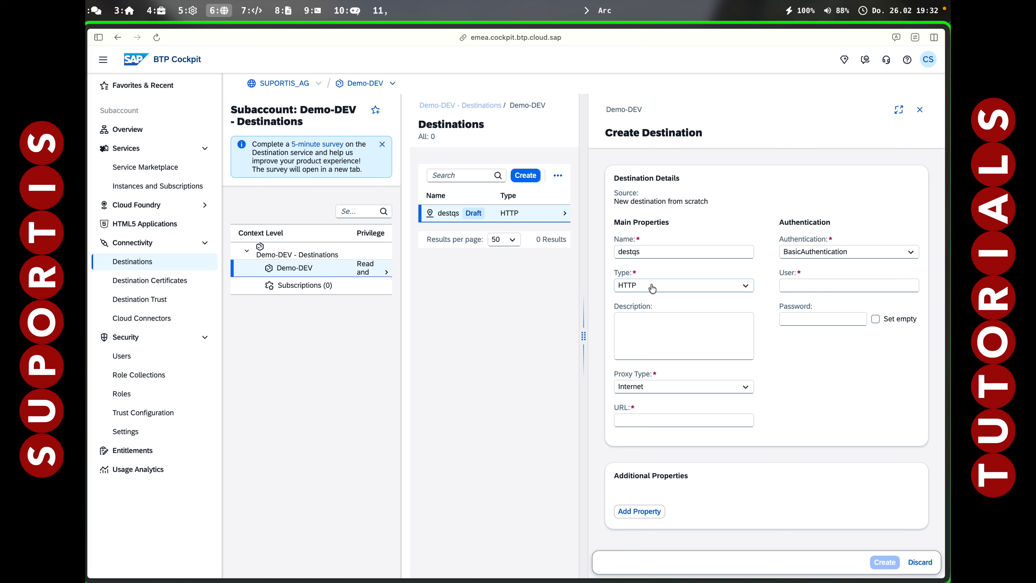
Fill in the destination's user name and account password, leaving the URL field ready for entry.
{"action": "left_click", "coordinate": [645, 338]}
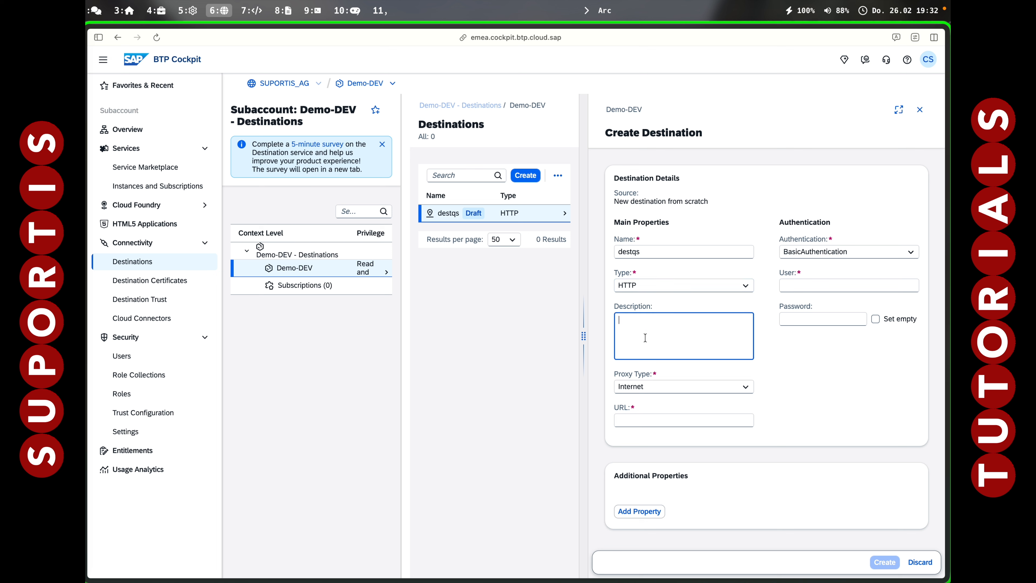
{"action": "left_click", "coordinate": [819, 285]}
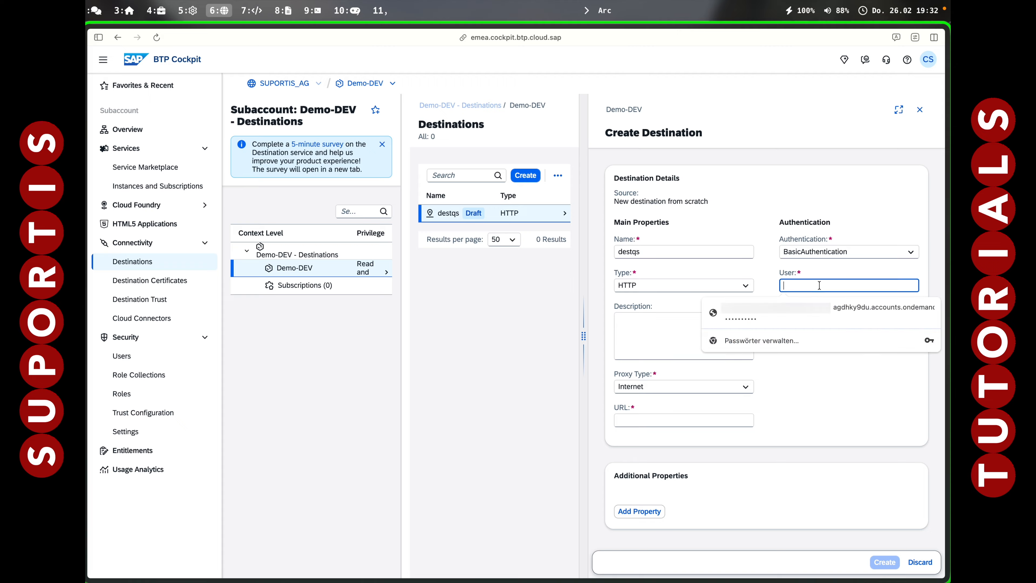
{"action": "key", "text": "super+v"}
{"action": "key", "text": "Tab"}
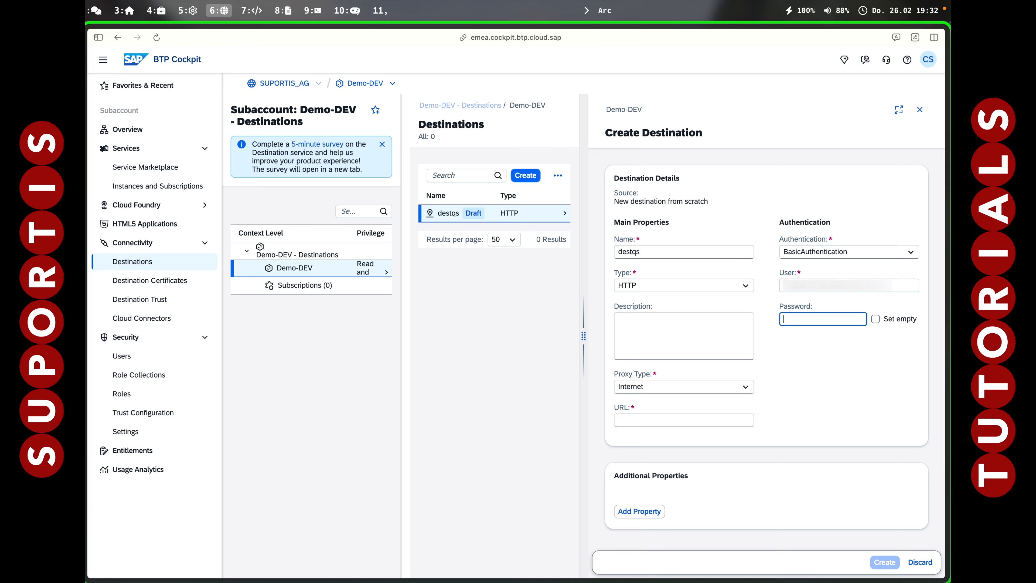
{"action": "key", "text": "BackSpace"}
{"action": "type", "text": "•••••••••"}
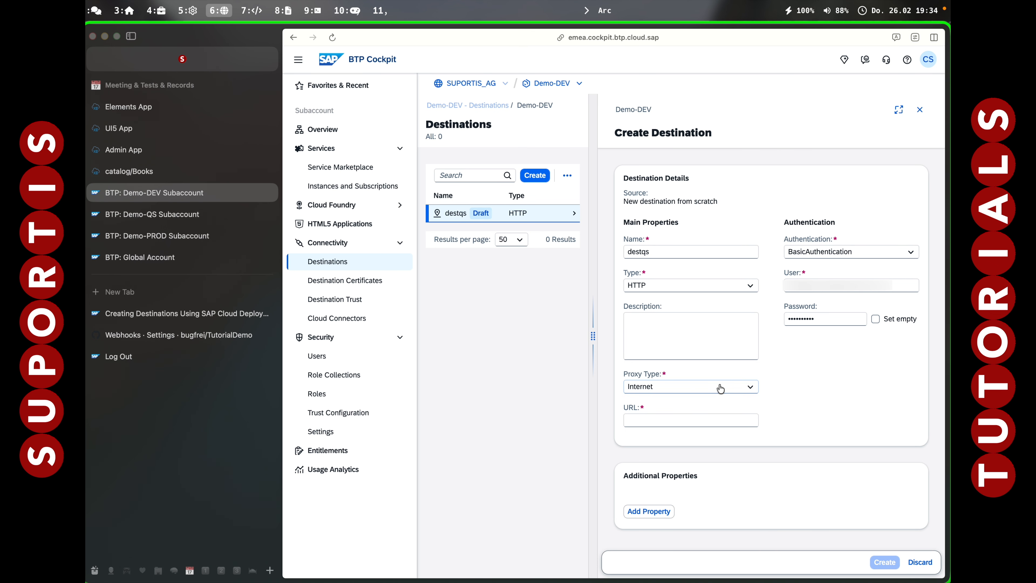
{"action": "left_click", "coordinate": [630, 424]}
{"action": "left_click", "coordinate": [639, 422]}
Switch to the SAP help page on Cloud Deployment service destinations and examine the procedure's URL format for org and space.
{"action": "left_click", "coordinate": [180, 315]}
{"action": "scroll", "coordinate": [543, 433], "scroll_direction": "down", "scroll_amount": 5}
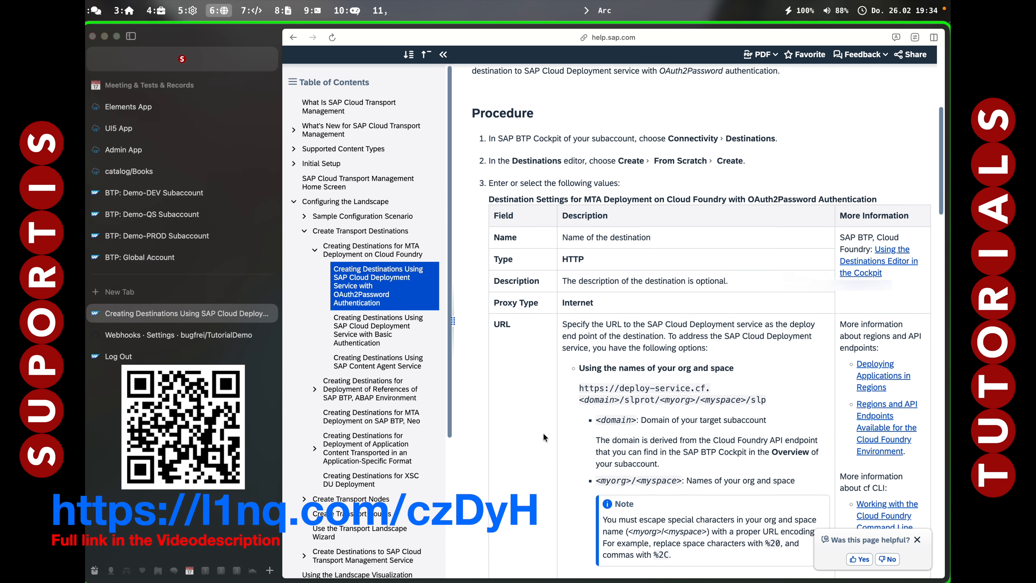
{"action": "scroll", "coordinate": [543, 433], "scroll_direction": "down", "scroll_amount": 1}
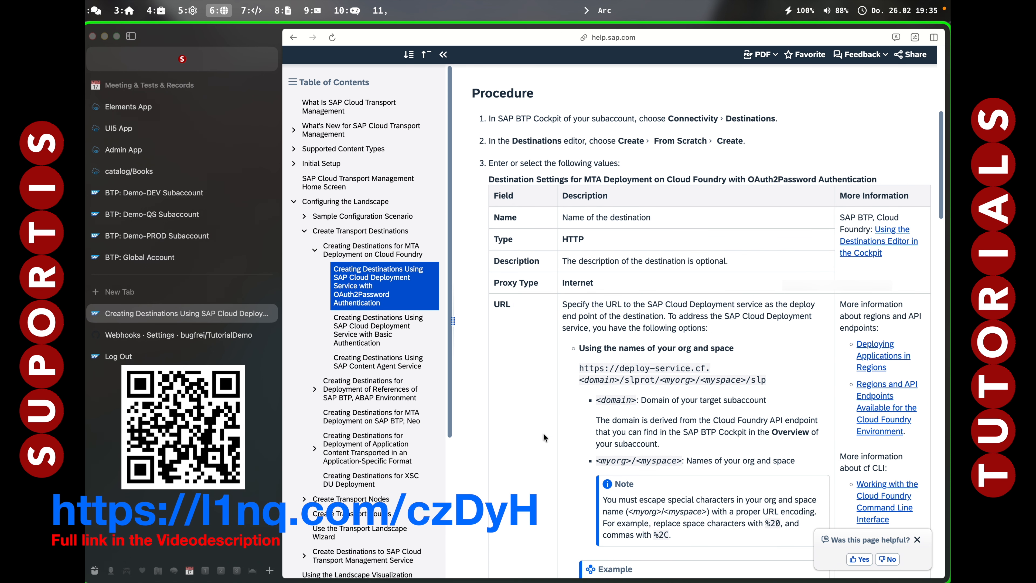
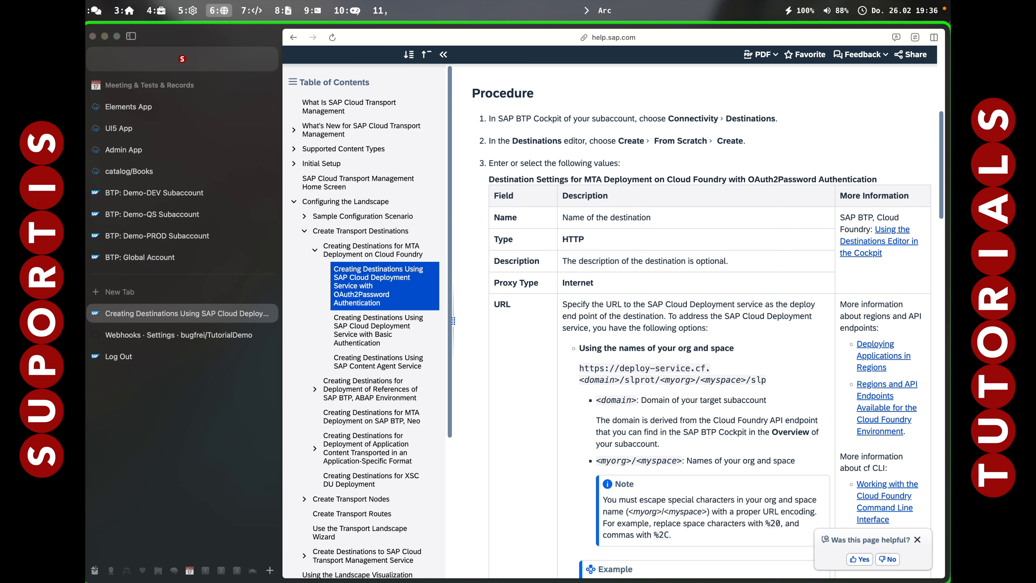
Copy the deploy-service URL template with org and space names from the help page into the empty Vim buffer in iTerm2.
{"action": "left_click_drag", "start_coordinate": [580, 367], "coordinate": [764, 386]}
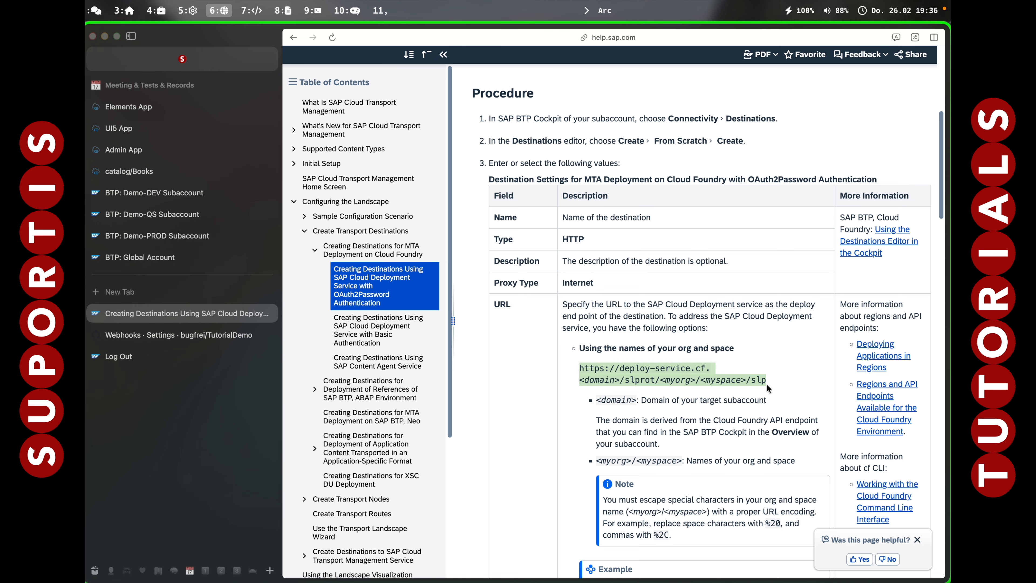
{"action": "key", "text": "alt+7"}
{"action": "type", "text": "https://deploy-service.cf.<domain>/slprot/<myorg>/<myspace>/slp"}
{"action": "key", "text": "Return"}
Run cf target in the project shell to look up the current API endpoint, org and space.
{"action": "left_click", "coordinate": [416, 440]}
{"action": "type", "text": "cf target"}
{"action": "key", "text": "Return"}
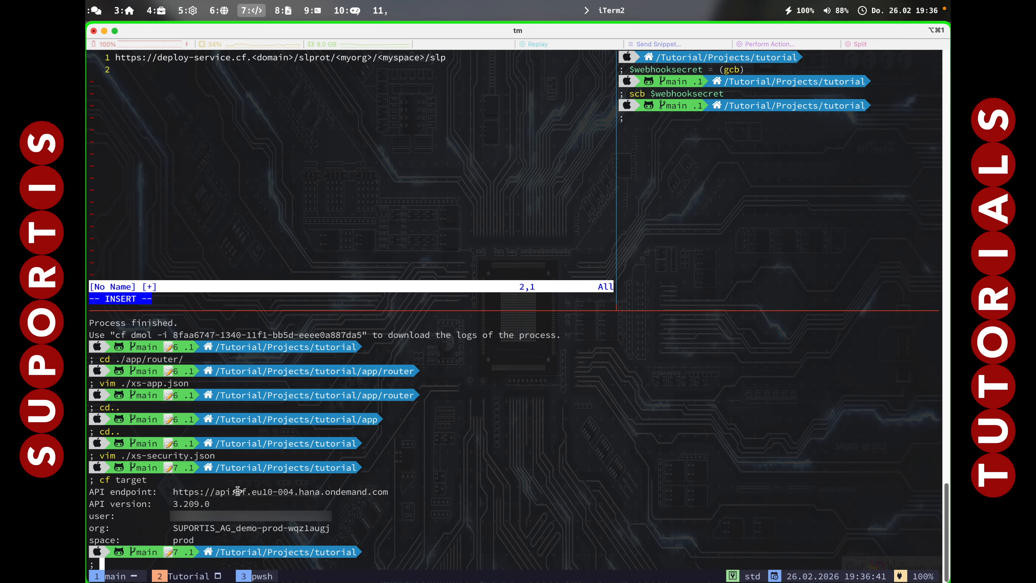
Replace the <domain> placeholder in the URL with eu10-004.hana.ondemand.com, copied from the API endpoint.
{"action": "left_click_drag", "start_coordinate": [234, 491], "coordinate": [386, 492]}
{"action": "left_click_drag", "start_coordinate": [248, 492], "coordinate": [389, 493]}
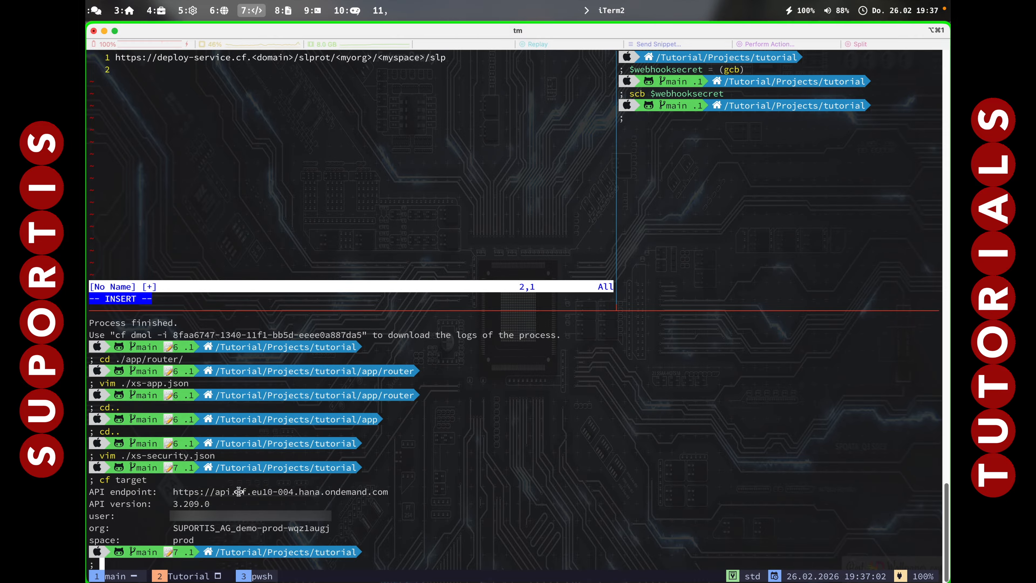
{"action": "left_click", "coordinate": [248, 57]}
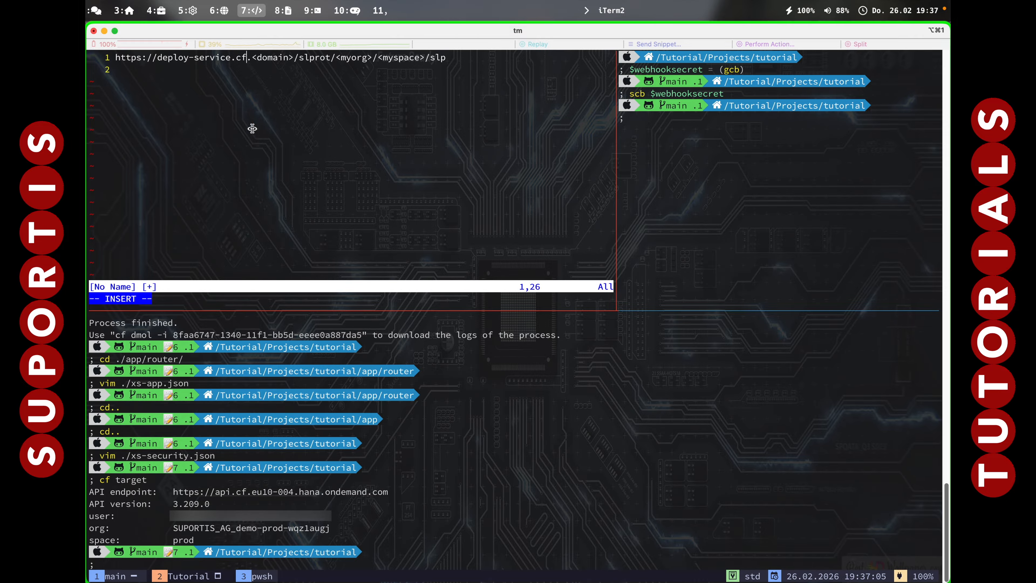
{"action": "key", "text": "Escape"}
{"action": "key", "text": "l"}
{"action": "key", "text": "l"}
{"action": "key", "text": "v"}
{"action": "key", "text": "l"}
{"action": "key", "text": "l"}
{"action": "key", "text": "l"}
{"action": "key", "text": "l"}
{"action": "key", "text": "l"}
{"action": "key", "text": "l"}
{"action": "key", "text": "l"}
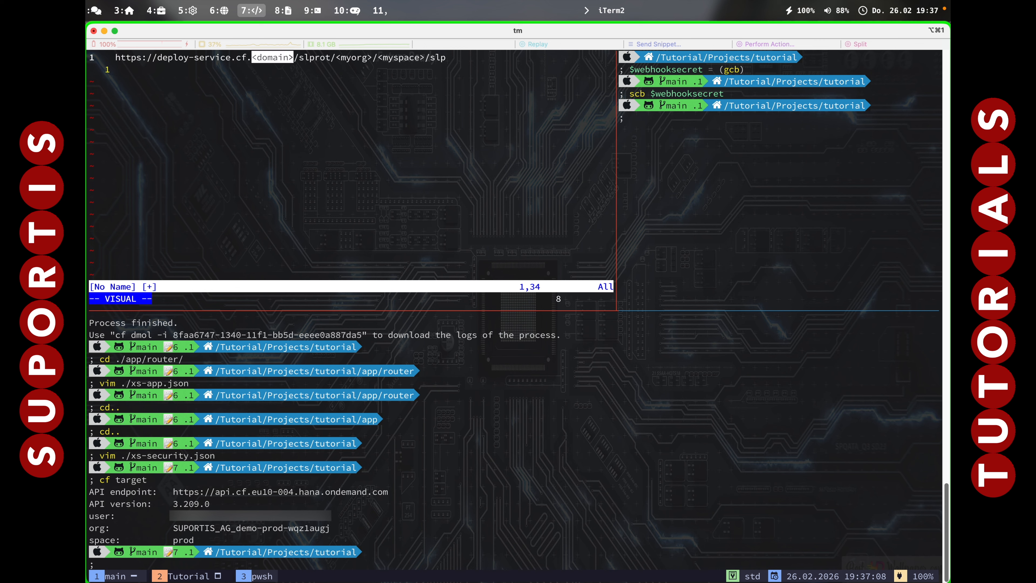
{"action": "key", "text": "p"}
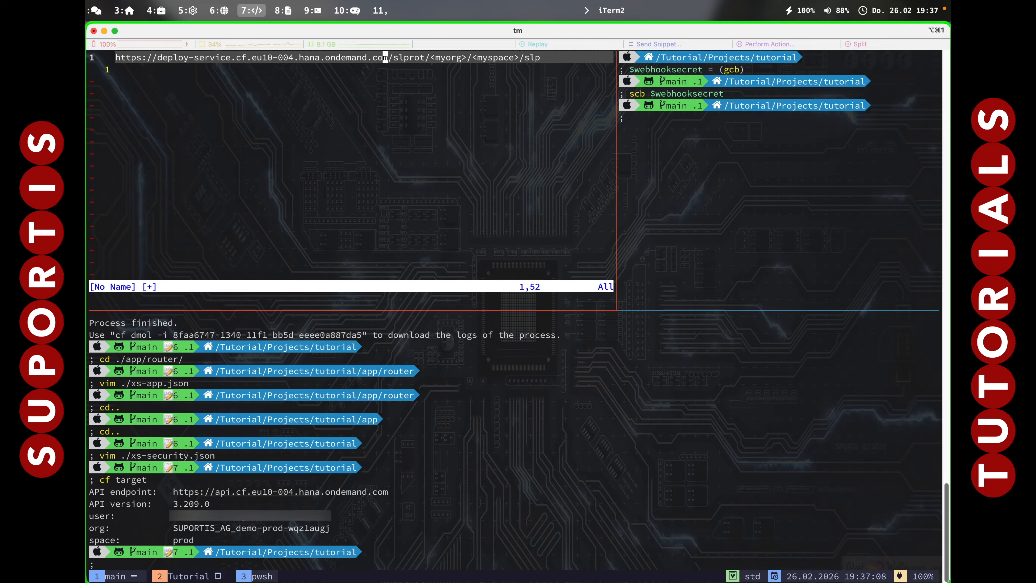
Replace the <myorg> placeholder in the URL with the org name SUPORTIS_AG_demo-prod-wqz1augj.
{"action": "key", "text": "l"}
{"action": "key", "text": "l"}
{"action": "key", "text": "l"}
{"action": "key", "text": "l"}
{"action": "key", "text": "l"}
{"action": "key", "text": "l"}
{"action": "key", "text": "l"}
{"action": "key", "text": "l"}
{"action": "key", "text": "l"}
{"action": "left_click_drag", "start_coordinate": [174, 527], "coordinate": [329, 526]}
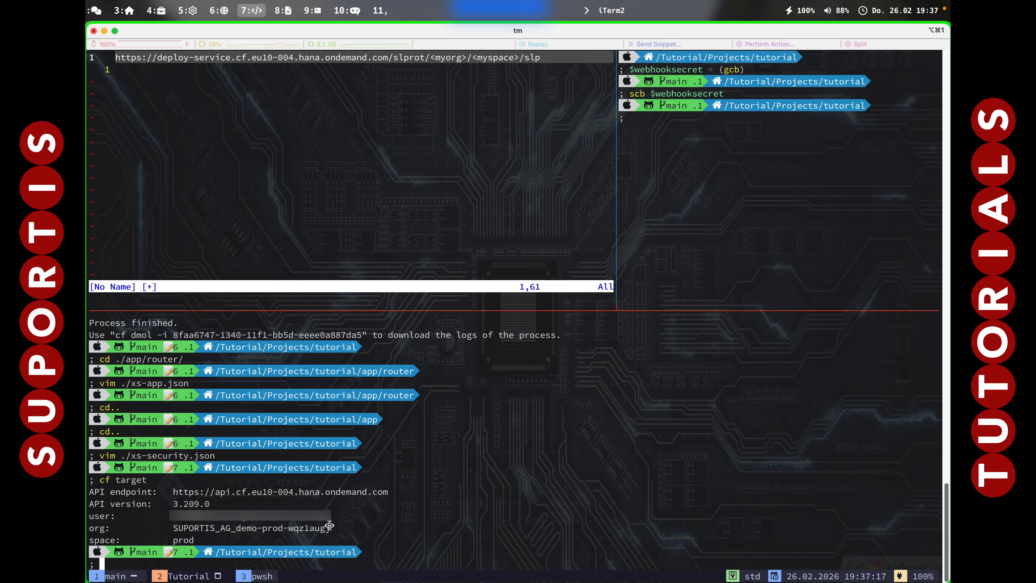
{"action": "left_click_drag", "start_coordinate": [432, 57], "coordinate": [466, 57]}
{"action": "key", "text": "p"}
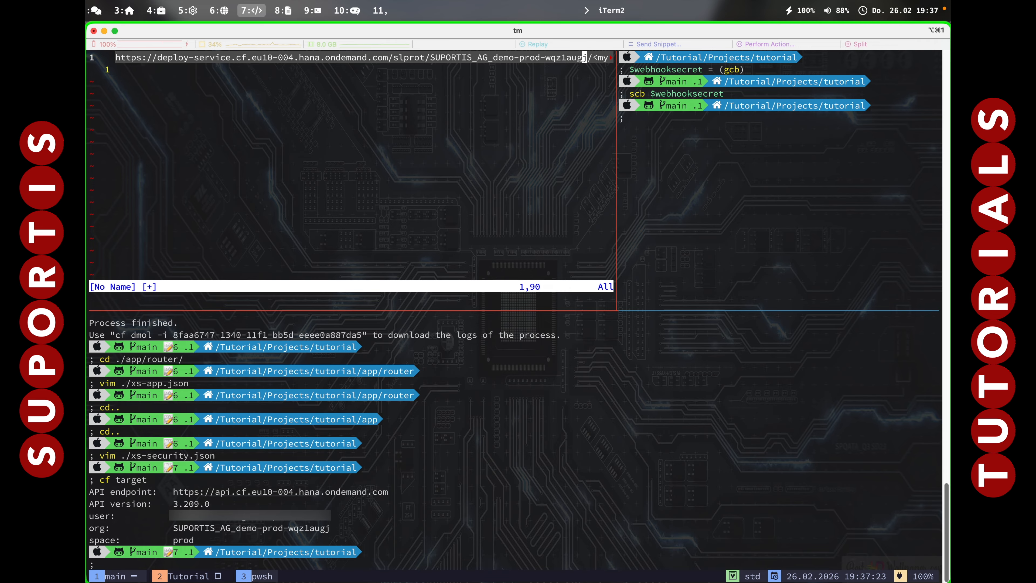
Replace the <myspace> placeholder with prod and add blank lines below the finished URL.
{"action": "key", "text": "l"}
{"action": "key", "text": "l"}
{"action": "key", "text": "v"}
{"action": "key", "text": "l"}
{"action": "key", "text": "l"}
{"action": "key", "text": "l"}
{"action": "key", "text": "l"}
{"action": "key", "text": "l"}
{"action": "key", "text": "l"}
{"action": "key", "text": "l"}
{"action": "key", "text": "l"}
{"action": "key", "text": "l"}
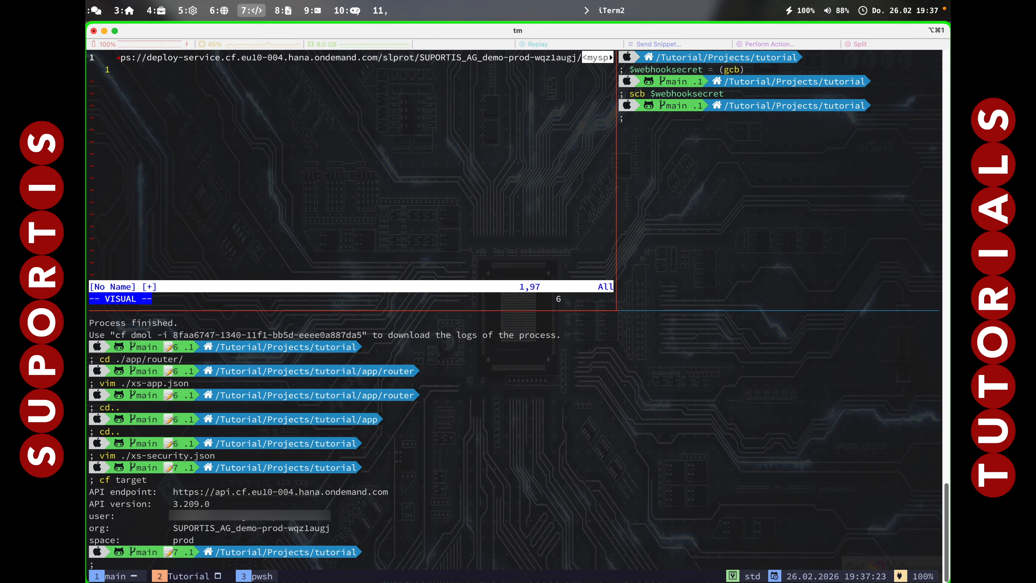
{"action": "key", "text": "h"}
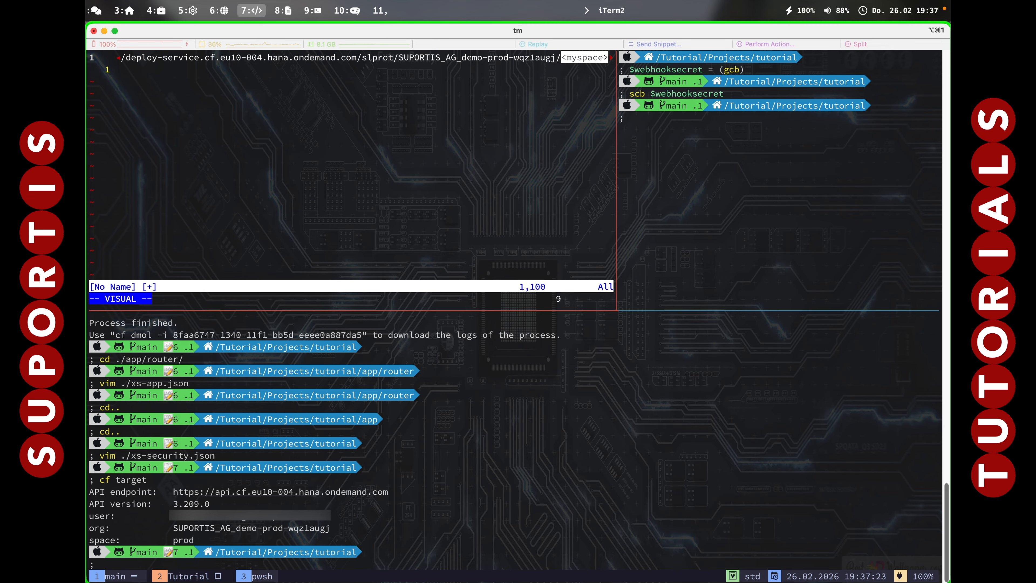
{"action": "type", "text": "c"}
{"action": "type", "text": "p"}
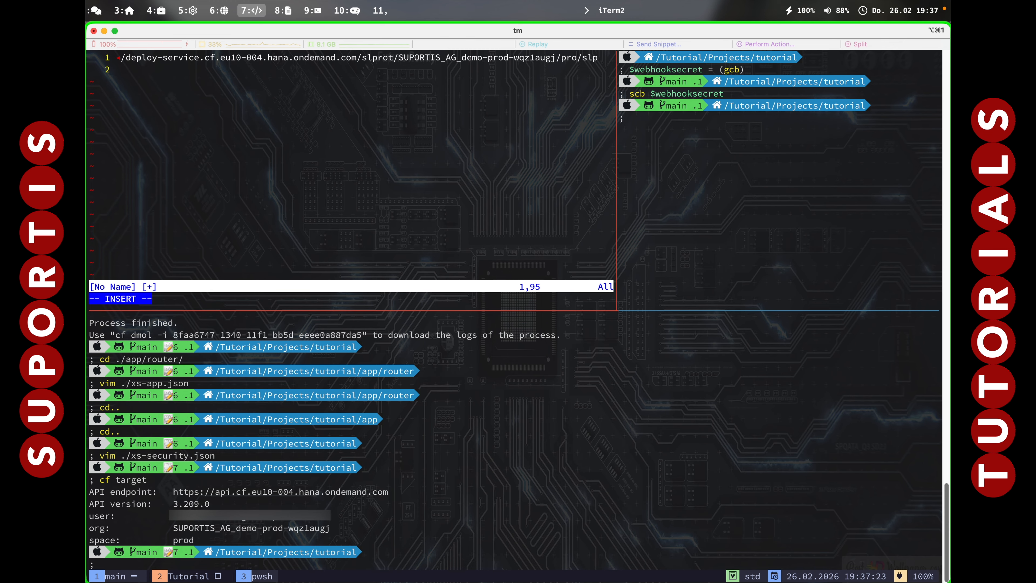
{"action": "type", "text": "rod"}
{"action": "key", "text": "End"}
{"action": "key", "text": "Return"}
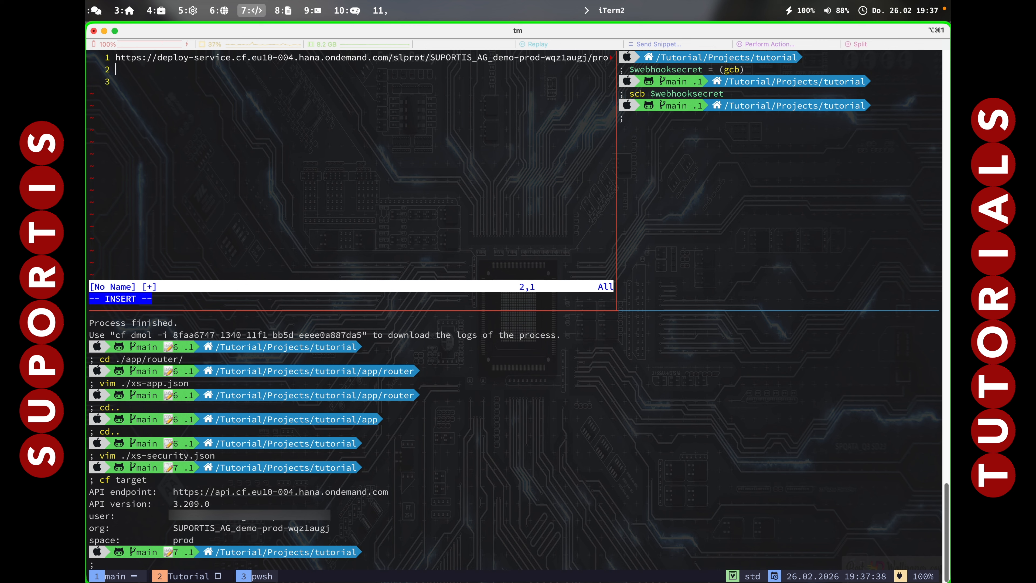
{"action": "key", "text": "Return"}
List the available Cloud Foundry orgs in the project shell with cf orgs.
{"action": "left_click", "coordinate": [625, 467]}
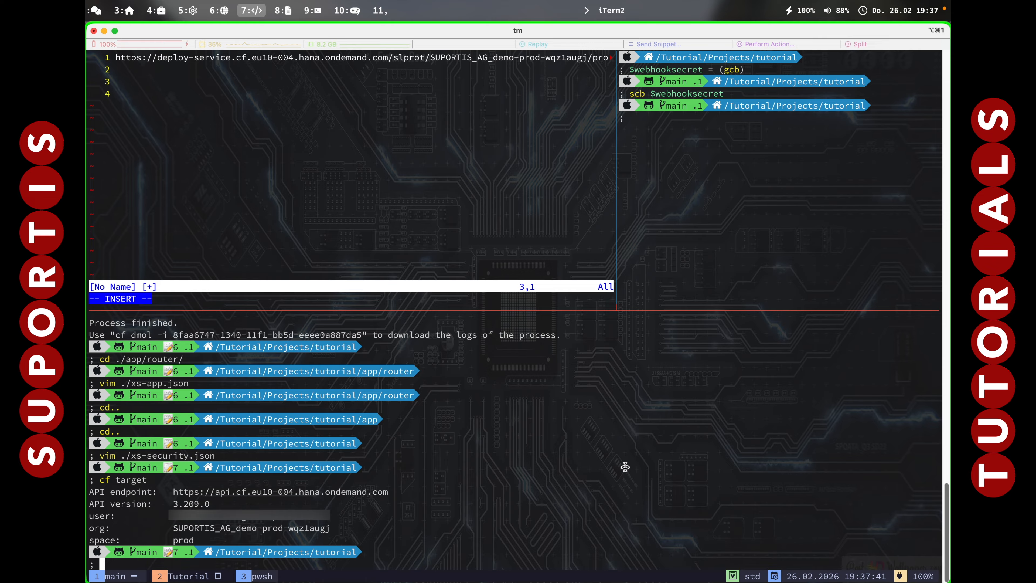
{"action": "type", "text": "cf orgsa"}
{"action": "key", "text": "Return"}
{"action": "type", "text": "cf orgs"}
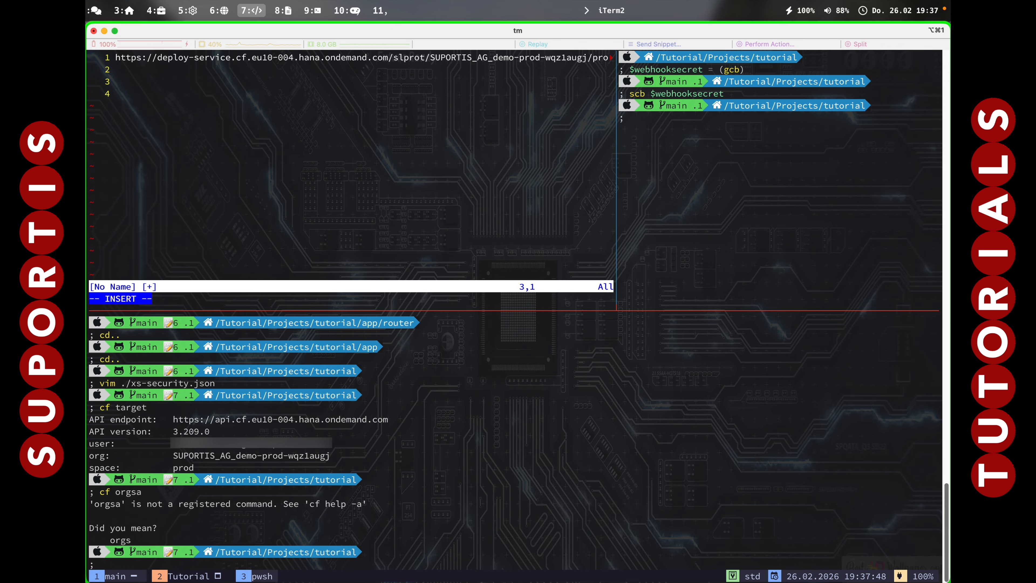
{"action": "key", "text": "Return"}
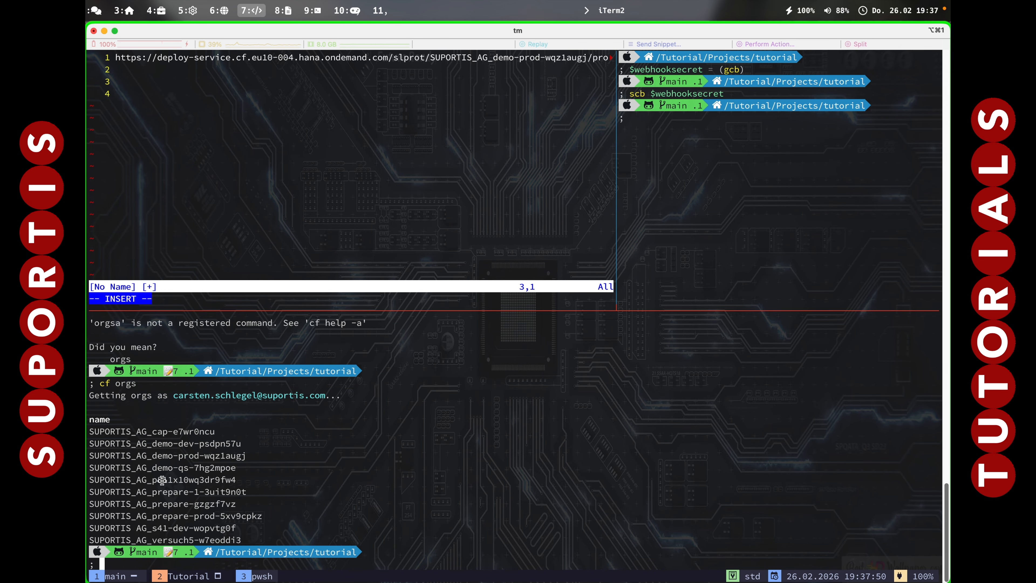
Switch the Cloud Foundry target to the org SUPORTIS_AG_demo-qs-7hg2mpoe with cf target -o.
{"action": "left_click_drag", "start_coordinate": [89, 468], "coordinate": [236, 468]}
{"action": "key", "text": "super+c"}
{"action": "left_click_drag", "start_coordinate": [91, 468], "coordinate": [237, 467]}
{"action": "type", "text": "cf target -o"}
{"action": "key", "text": "super+v"}
{"action": "key", "text": "Return"}
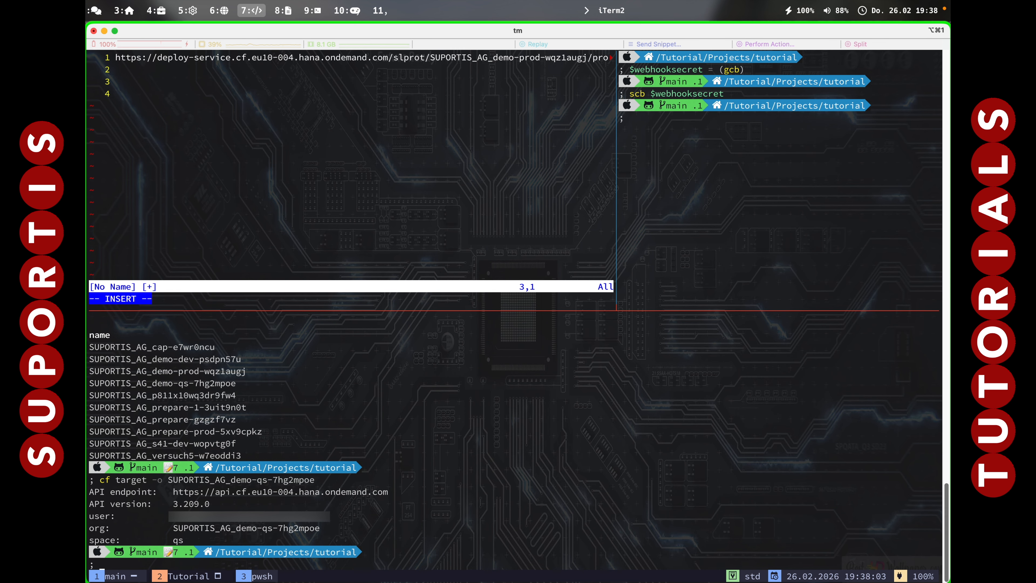
Copy the URL template from the help page again and insert it on line 4 of the Vim buffer.
{"action": "left_click", "coordinate": [211, 127]}
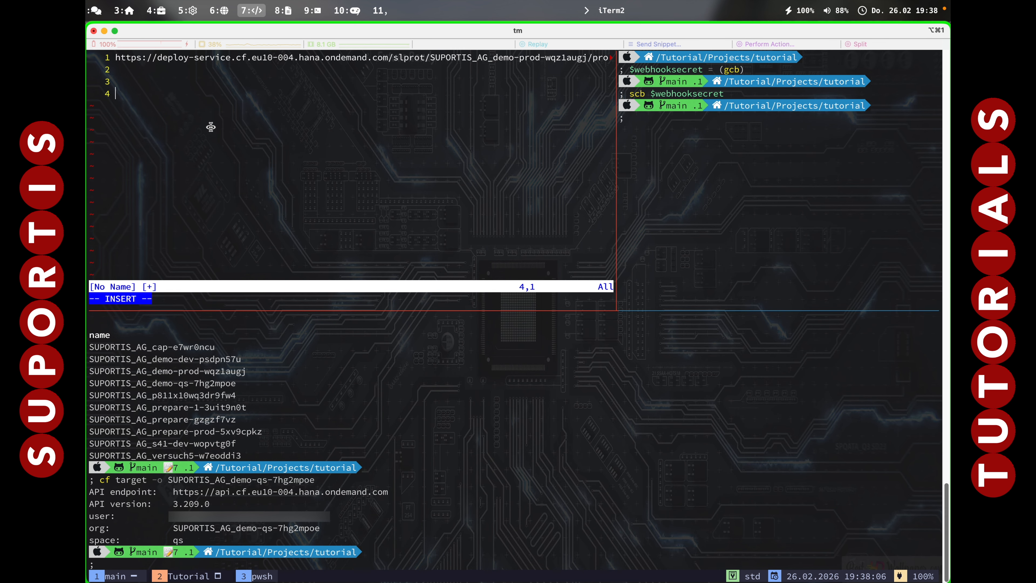
{"action": "key", "text": "alt+6"}
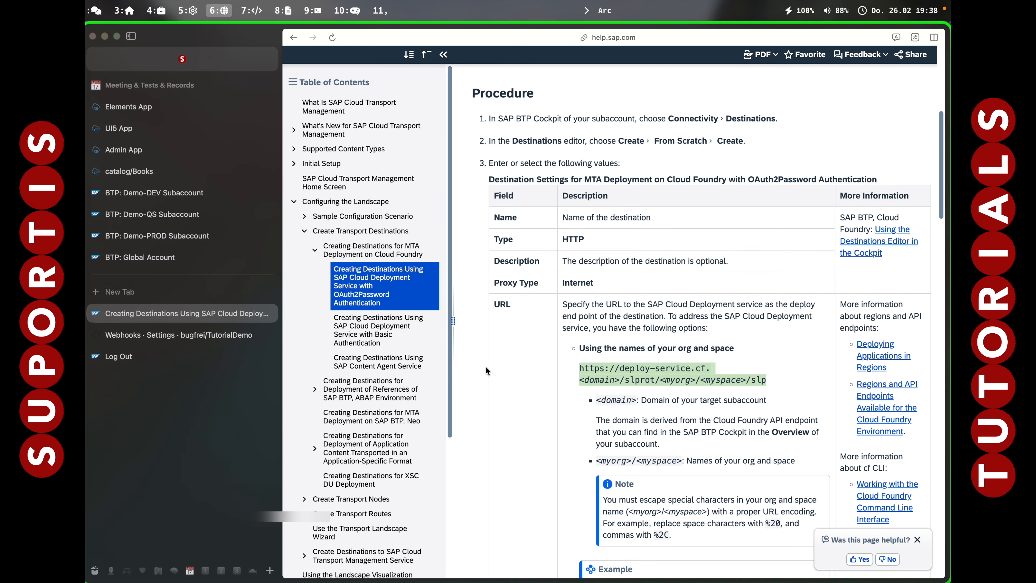
{"action": "key", "text": "alt+7"}
{"action": "type", "text": "https://deploy-service.cf.<domain>/slprot/<myorg>/<myspace>/slp"}
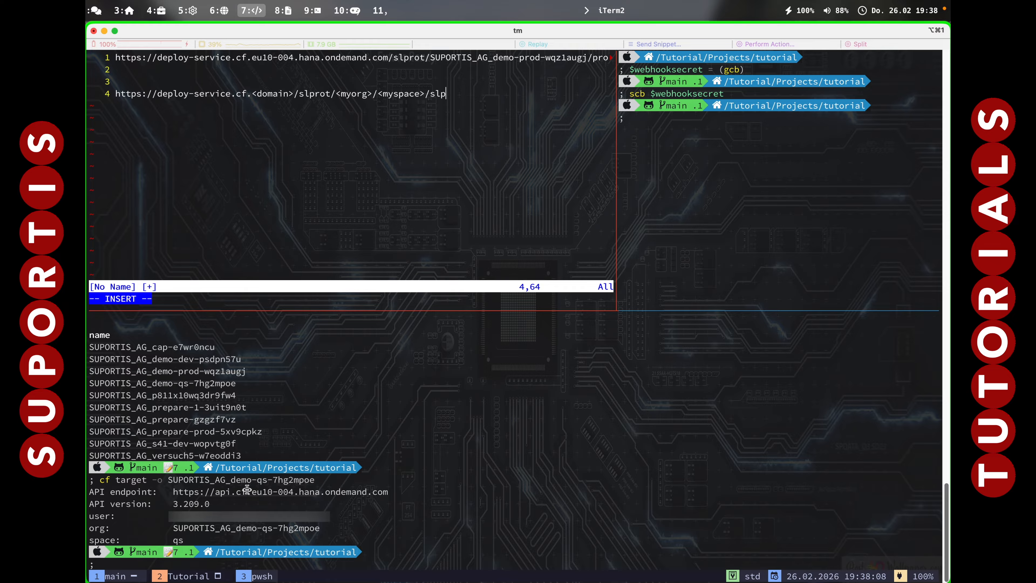
Replace the <domain> placeholder in the second URL with eu10-004.hana.ondemand.com from the API endpoint.
{"action": "left_click_drag", "start_coordinate": [252, 492], "coordinate": [383, 495]}
{"action": "left_click", "coordinate": [252, 94]}
{"action": "key", "text": "Escape"}
{"action": "key", "text": "l"}
{"action": "key", "text": "v"}
{"action": "key", "text": "l"}
{"action": "key", "text": "l"}
{"action": "key", "text": "l"}
{"action": "key", "text": "l"}
{"action": "key", "text": "l"}
{"action": "key", "text": "l"}
{"action": "key", "text": "l"}
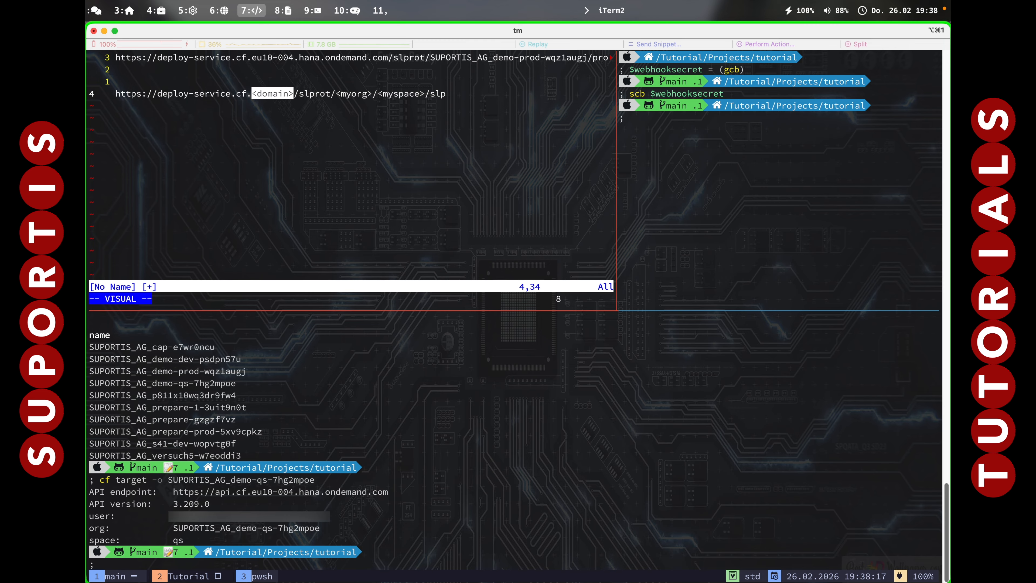
{"action": "key", "text": "plus"}
{"action": "key", "text": "p"}
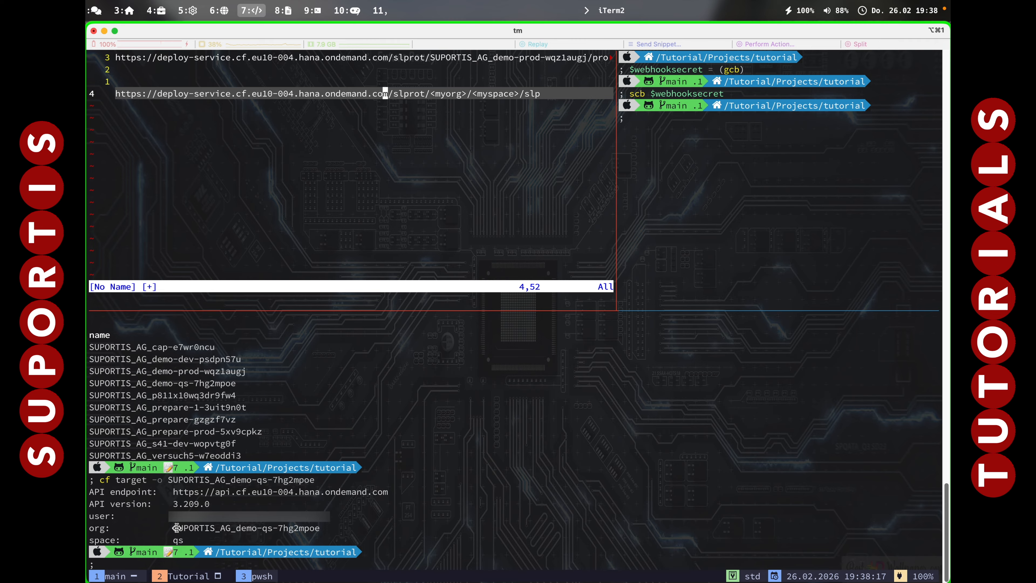
Replace the <myorg> placeholder in the second URL with SUPORTIS_AG_demo-qs-7hg2mpo.
{"action": "left_click_drag", "start_coordinate": [176, 528], "coordinate": [318, 528]}
{"action": "left_click", "coordinate": [433, 94]}
{"action": "key", "text": "v"}
{"action": "key", "text": "l"}
{"action": "key", "text": "l"}
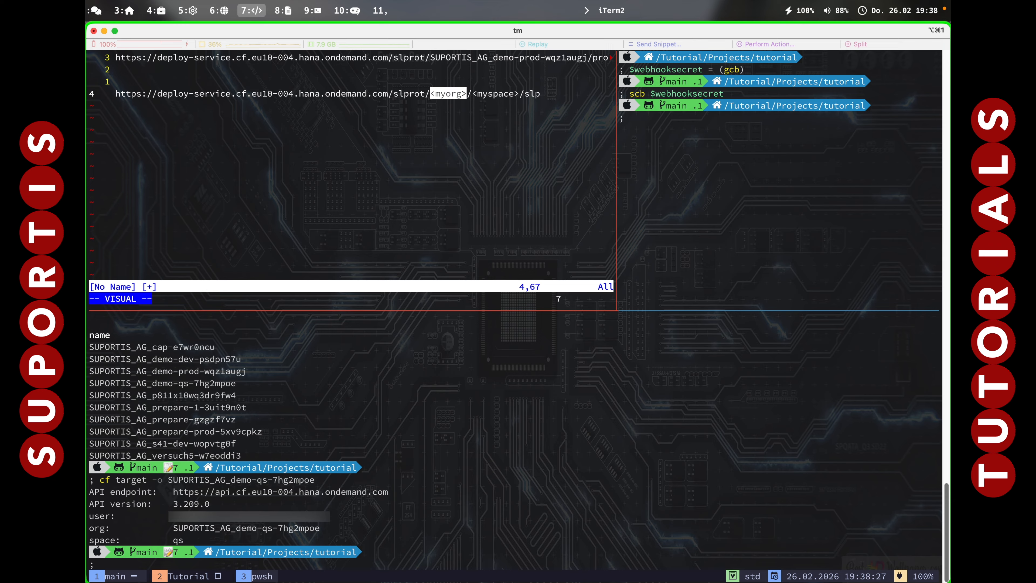
{"action": "key", "text": "p"}
Replace the <myspace> placeholder in the second URL with qs.
{"action": "key", "text": "l"}
{"action": "key", "text": "l"}
{"action": "key", "text": "v"}
{"action": "key", "text": "l"}
{"action": "key", "text": "l"}
{"action": "key", "text": "l"}
{"action": "key", "text": "l"}
{"action": "key", "text": "l"}
{"action": "key", "text": "l"}
{"action": "key", "text": "l"}
{"action": "key", "text": "l"}
{"action": "key", "text": "l"}
{"action": "key", "text": "l"}
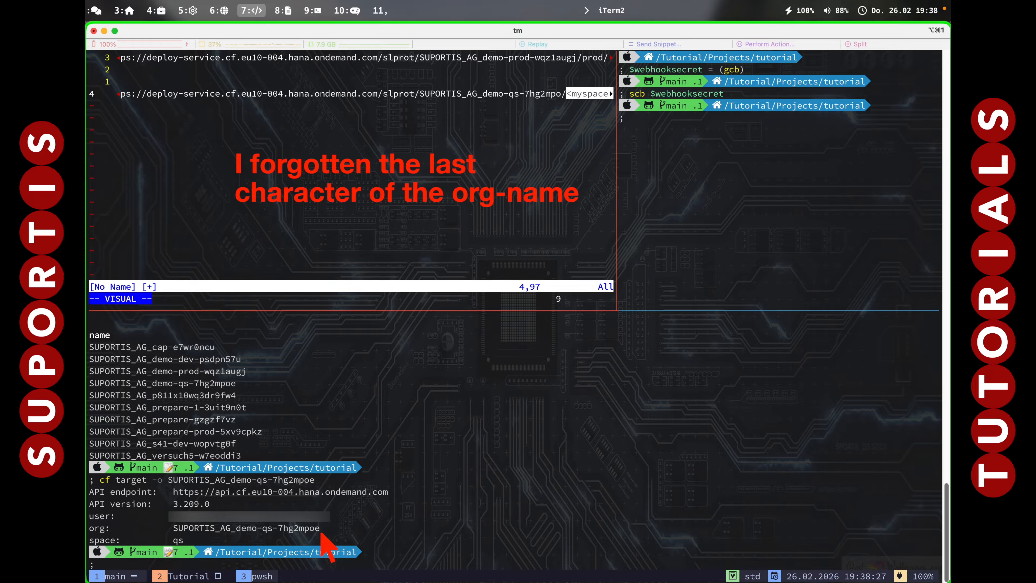
{"action": "type", "text": "c"}
{"action": "type", "text": "qs/sl"}
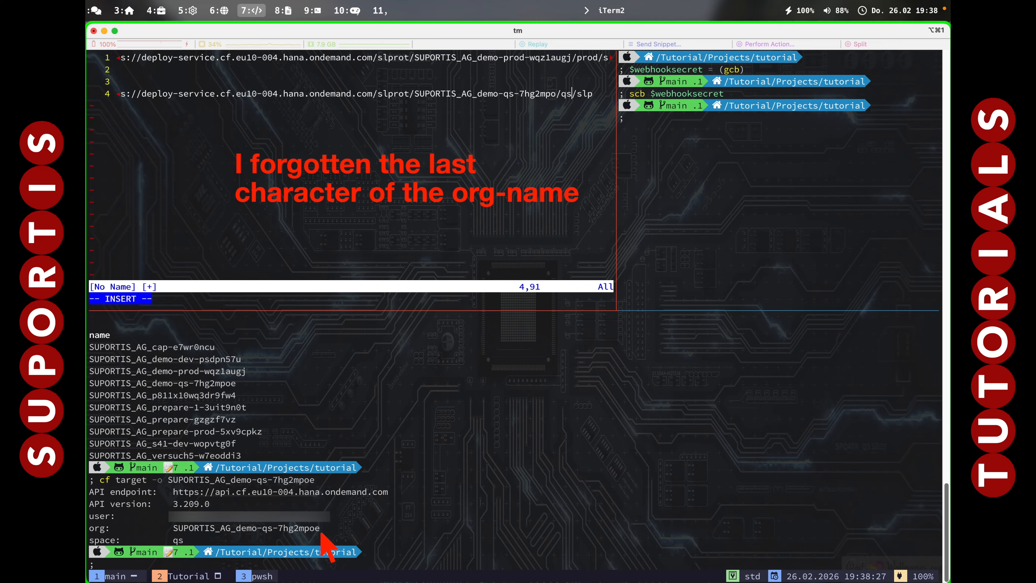
{"action": "key", "text": "Escape"}
Label the two URLs by adding QS above the second and PROD above the first, with a new line at the end.
{"action": "key", "text": "k"}
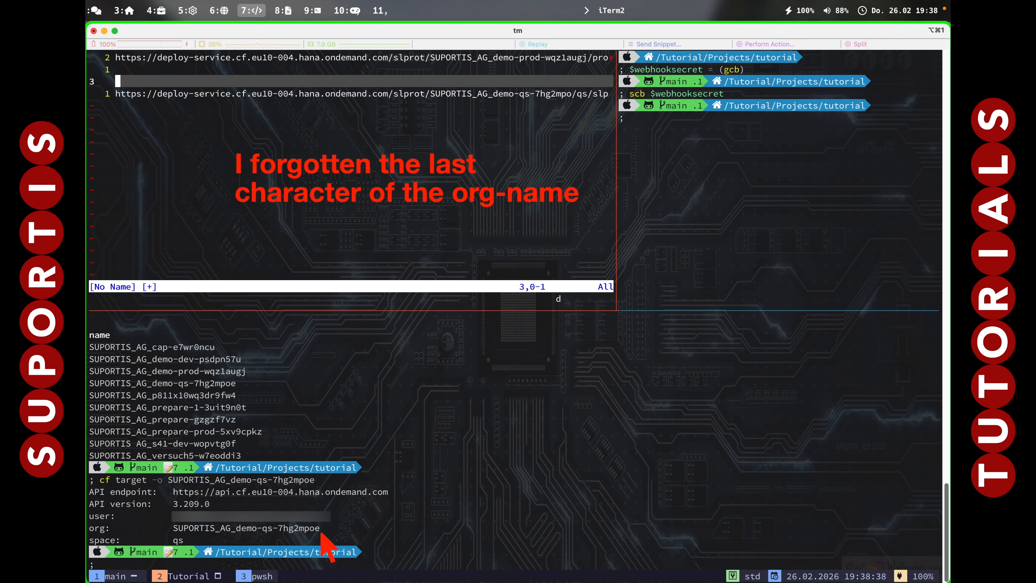
{"action": "type", "text": "iQS"}
{"action": "key", "text": "Escape"}
{"action": "key", "text": "g"}
{"action": "key", "text": "g"}
{"action": "key", "text": "shift+o"}
{"action": "type", "text": "PROD"}
{"action": "key", "text": "Escape"}
{"action": "key", "text": "j"}
{"action": "key", "text": "j"}
{"action": "key", "text": "j"}
{"action": "key", "text": "j"}
{"action": "key", "text": "o"}
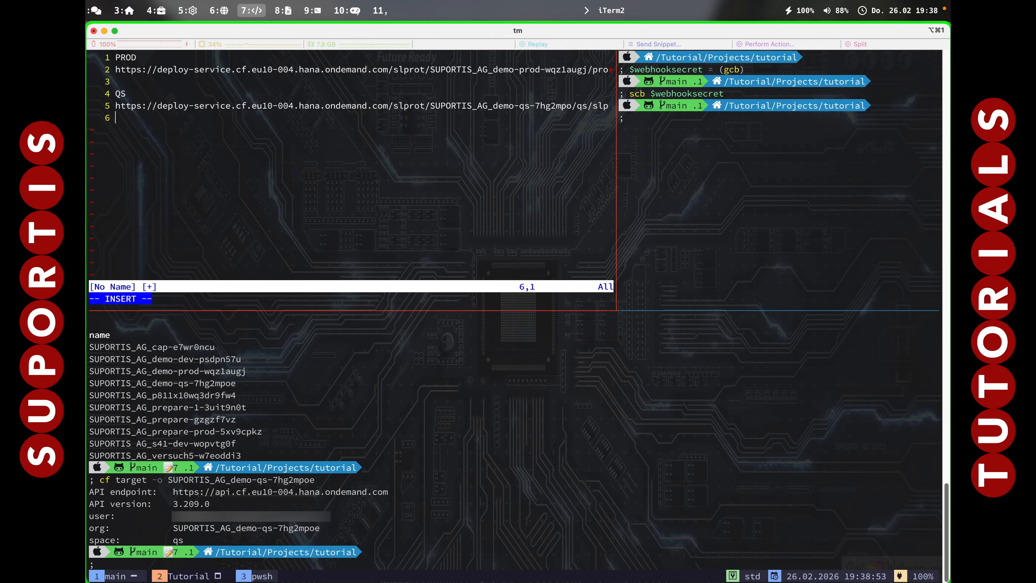
Copy the QS URL from the Vim buffer into the URL field of the destqs draft in the Demo-DEV subaccount and check both ends.
{"action": "key", "text": "alt+6"}
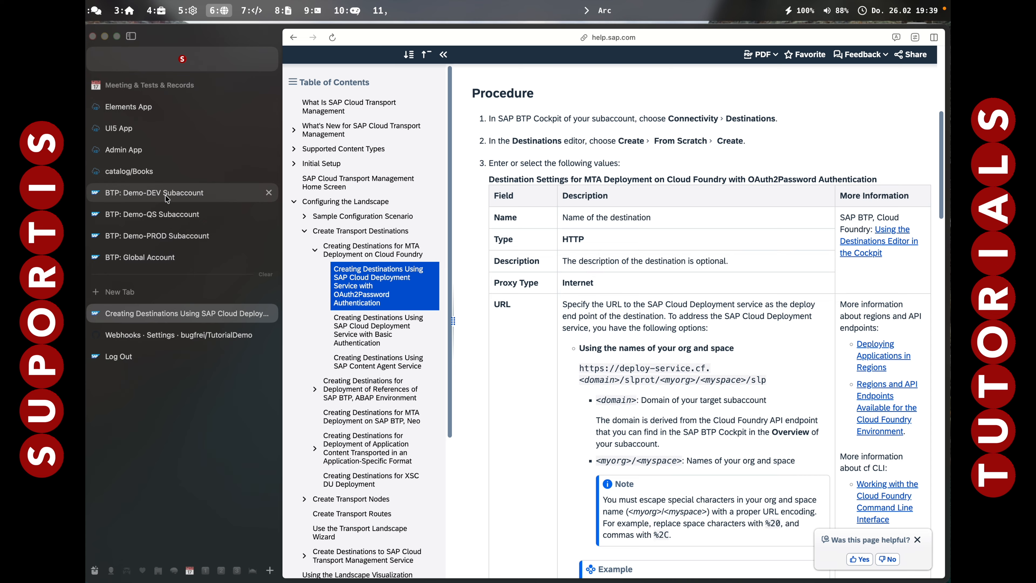
{"action": "left_click", "coordinate": [165, 197]}
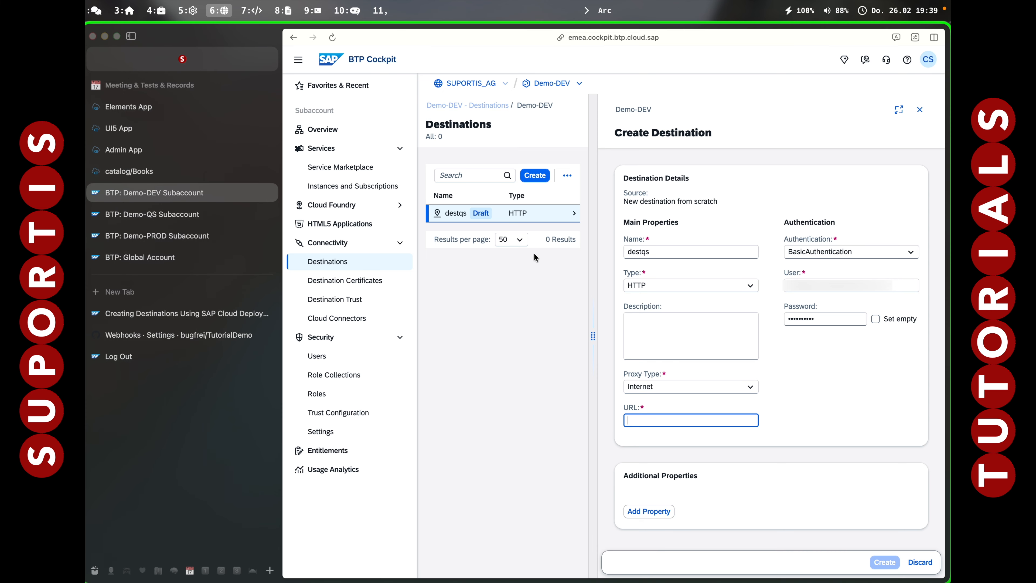
{"action": "key", "text": "alt+7"}
{"action": "key", "text": "Escape"}
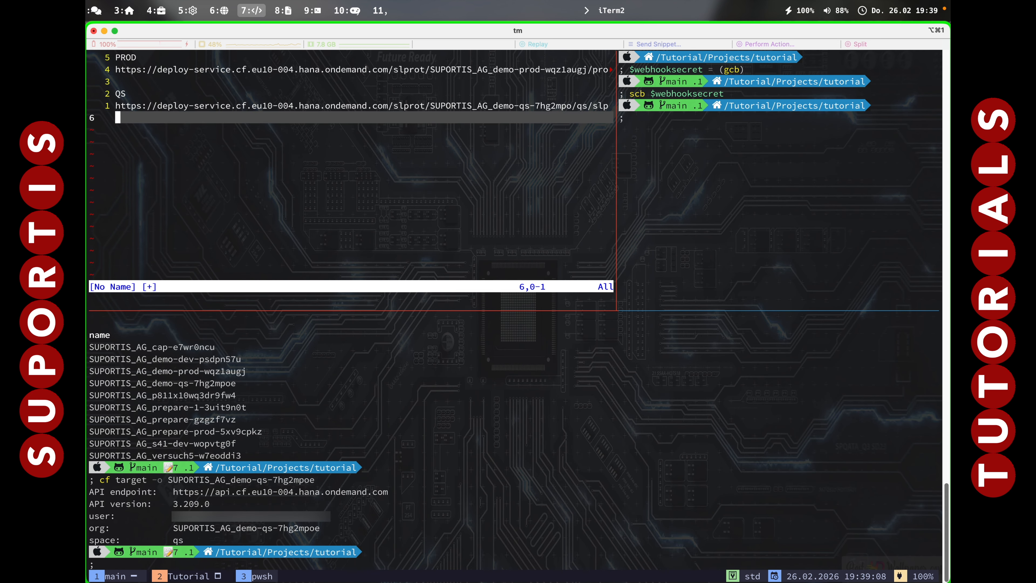
{"action": "key", "text": "k"}
{"action": "key", "text": "y"}
{"action": "key", "text": "y"}
{"action": "key", "text": "alt+6"}
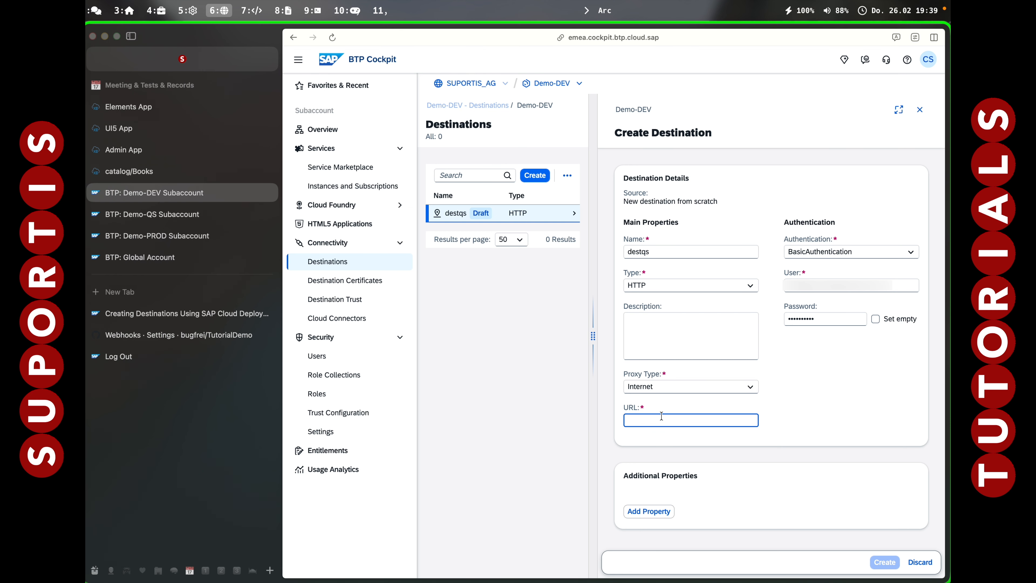
{"action": "type", "text": "https://deploy-service.cf.eu10-004.hana.ondemand.com/slprot/SUPORTIS_AG_demo-qs-7hg2mpo/qs/slp"}
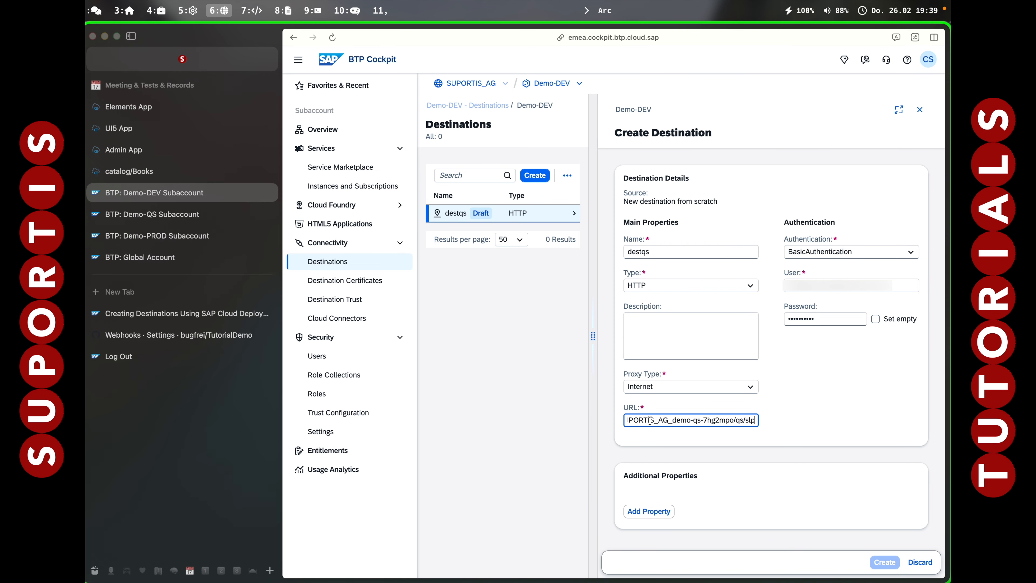
{"action": "key", "text": "super+Left"}
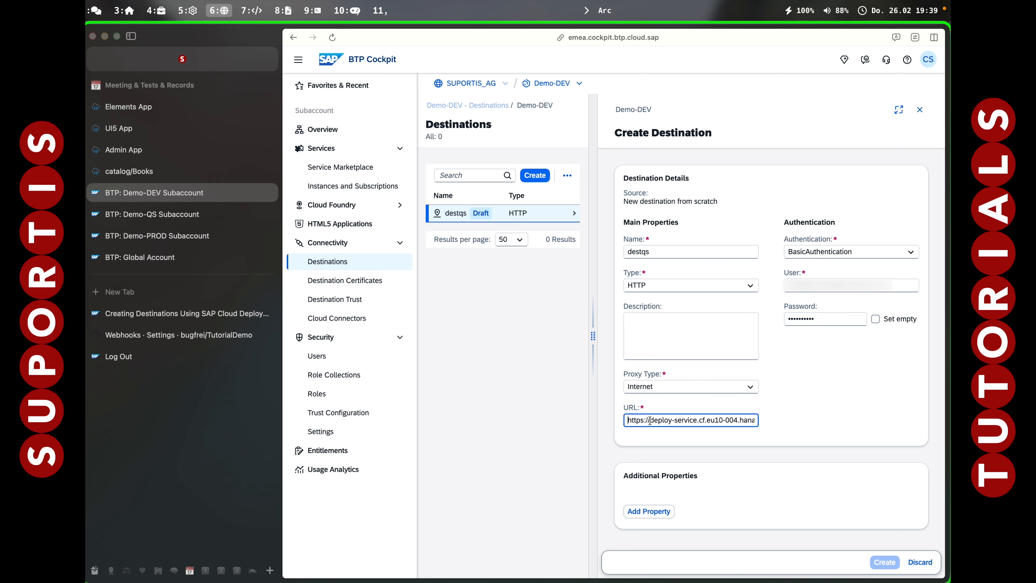
{"action": "key", "text": "super+Right"}
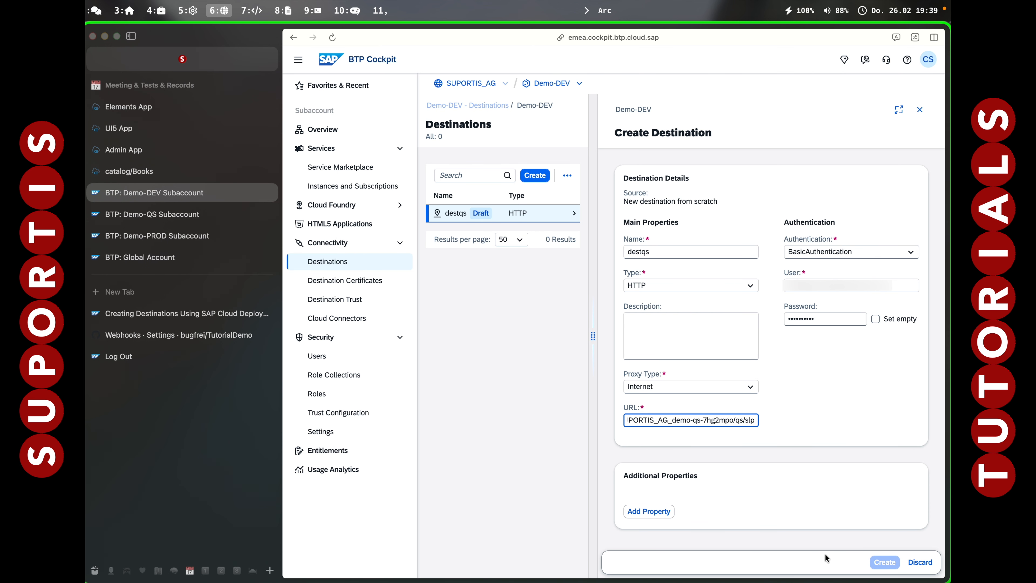
Create the destqs destination and check its connection.
{"action": "left_click", "coordinate": [795, 510]}
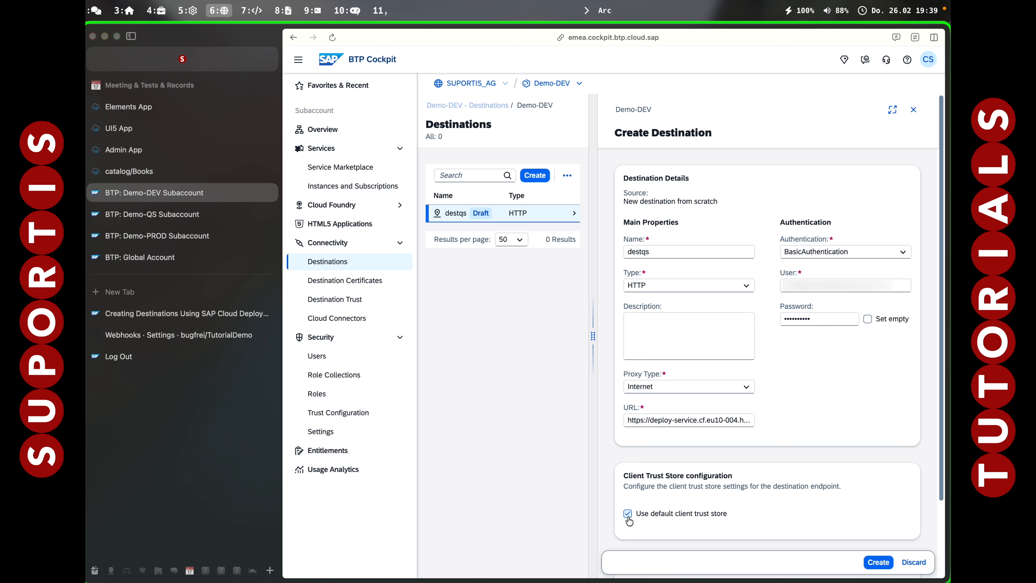
{"action": "left_click", "coordinate": [879, 562]}
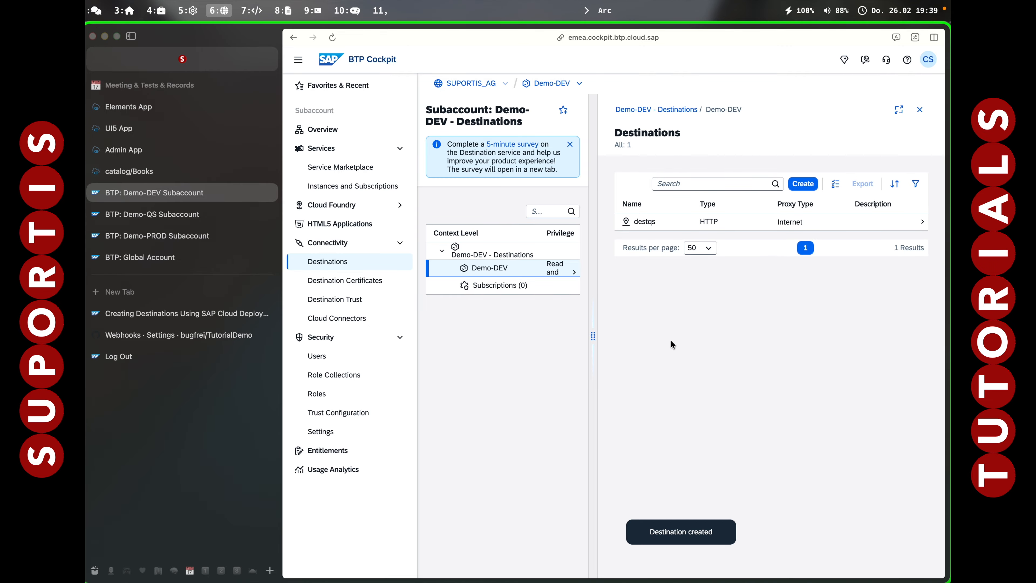
{"action": "left_click", "coordinate": [679, 223]}
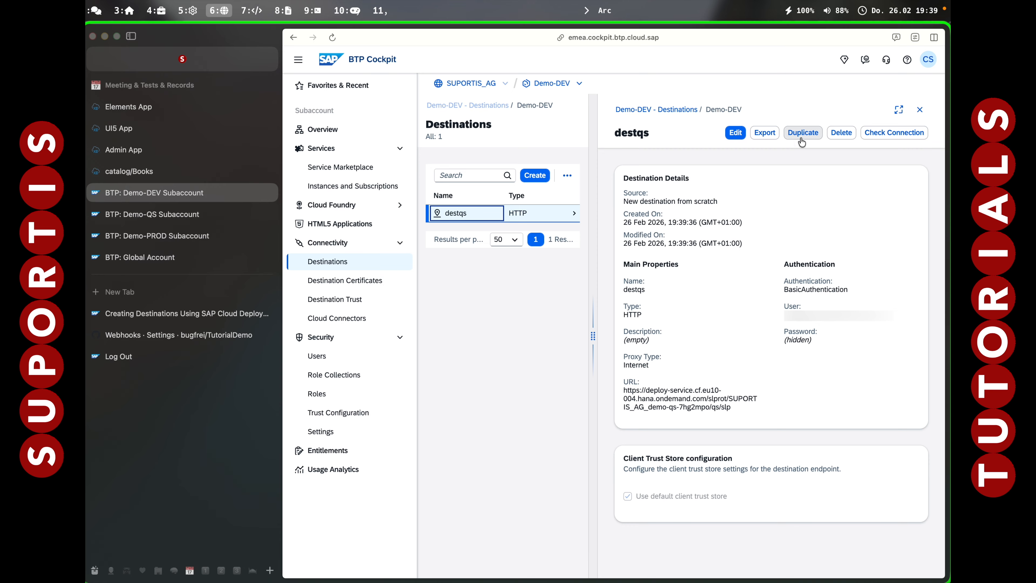
{"action": "left_click", "coordinate": [887, 135]}
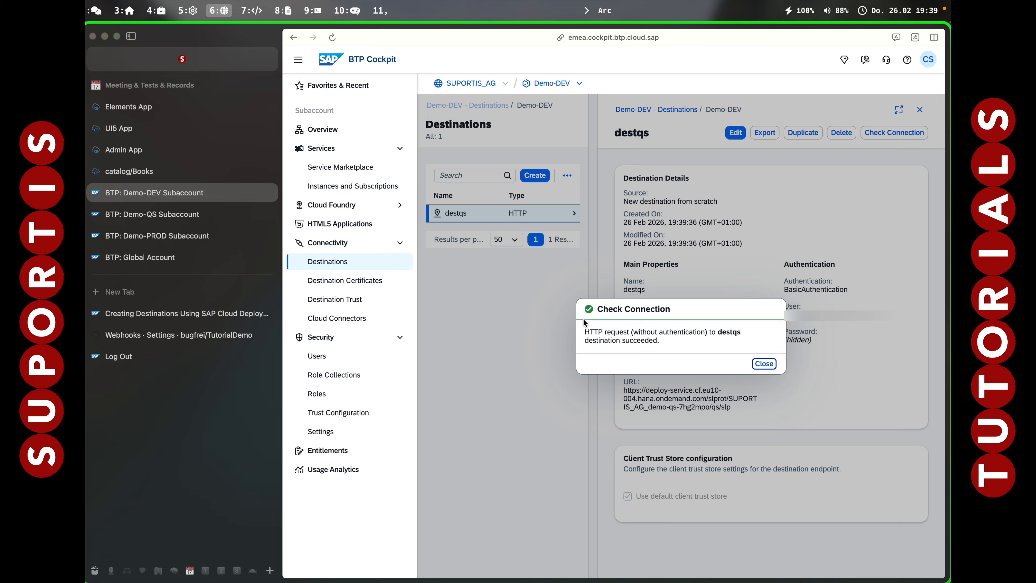
{"action": "left_click", "coordinate": [755, 363]}
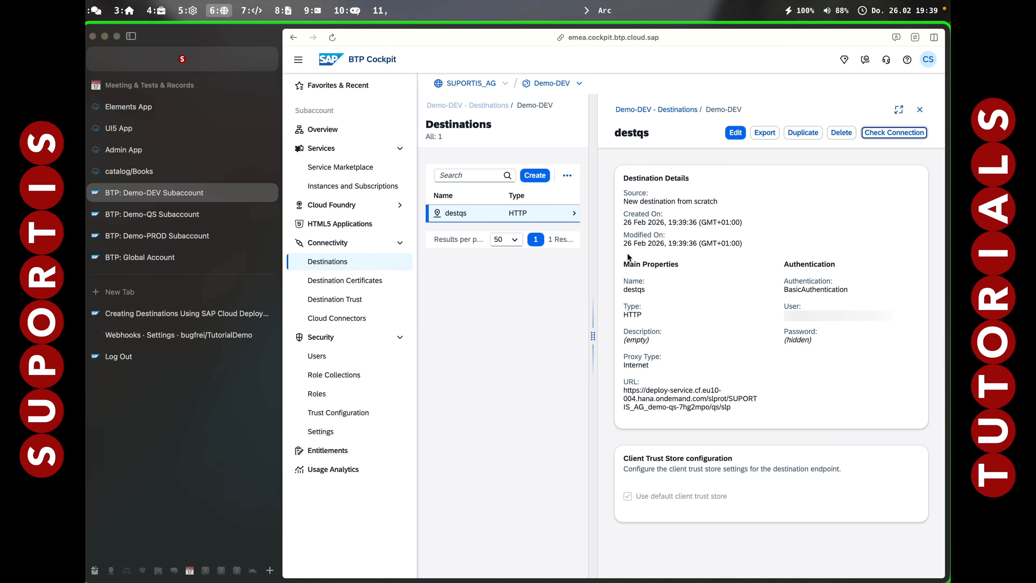
Start a new destination from scratch in Demo-DEV, name it destprod and set its authentication to BasicAuthentication.
{"action": "left_click", "coordinate": [535, 176]}
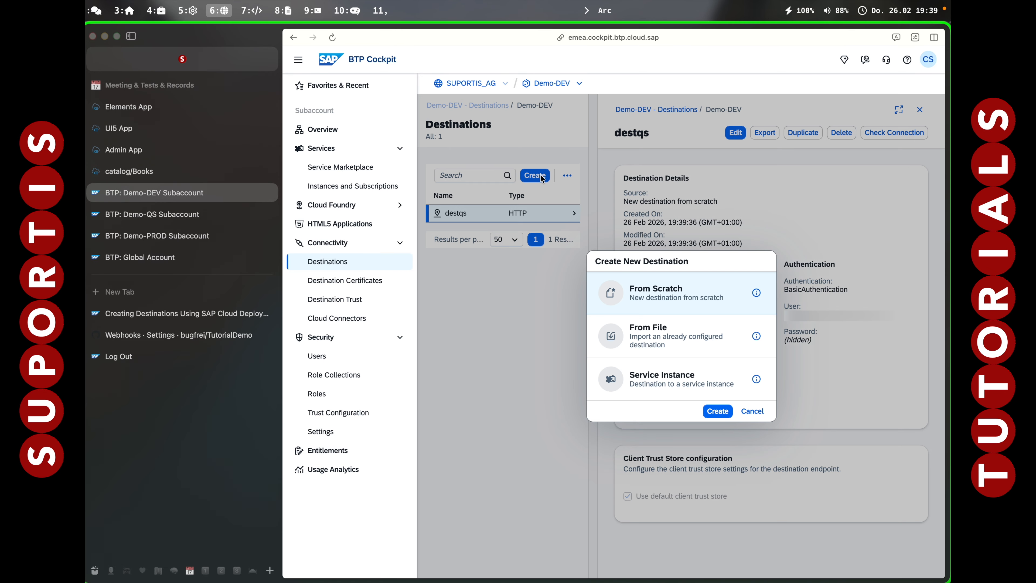
{"action": "left_click", "coordinate": [715, 410]}
{"action": "left_click", "coordinate": [644, 252]}
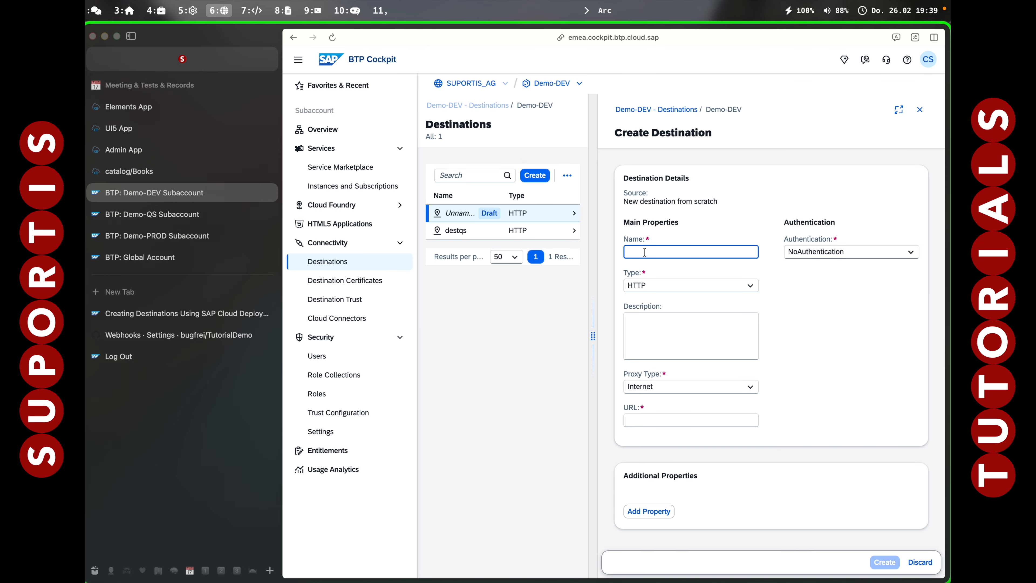
{"action": "type", "text": "destprod"}
{"action": "left_click", "coordinate": [823, 253]}
{"action": "left_click", "coordinate": [819, 285]}
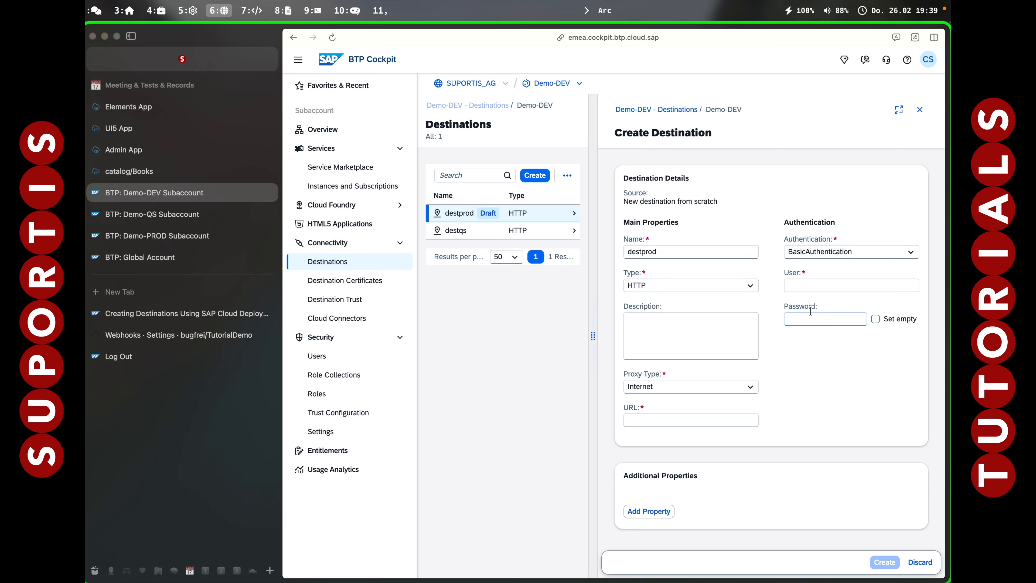
Enter the technical user and its password for the destprod destination.
{"action": "left_click", "coordinate": [810, 286]}
{"action": "key", "text": "super+v"}
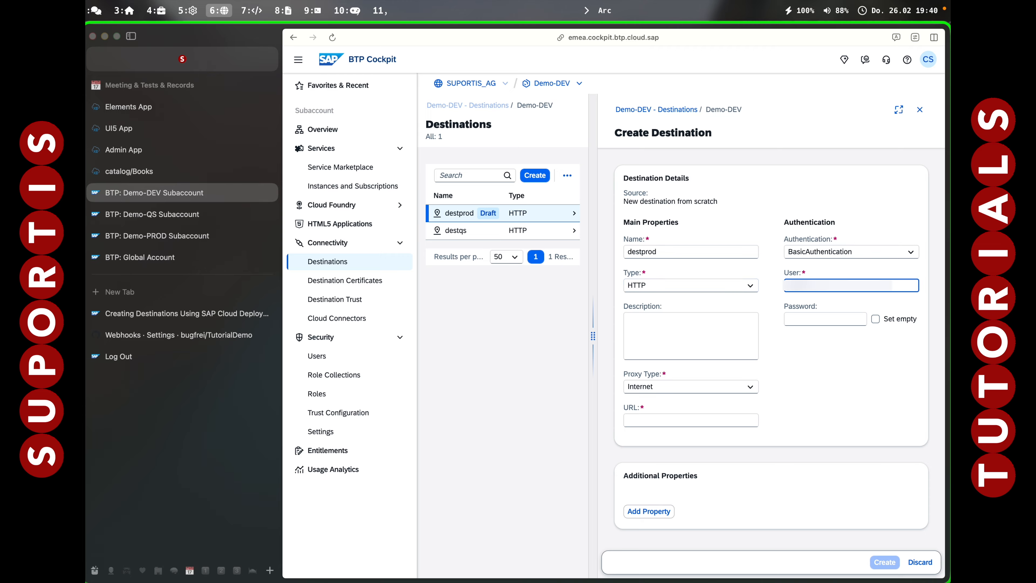
{"action": "left_click", "coordinate": [812, 315]}
{"action": "type", "text": "•••••••••"}
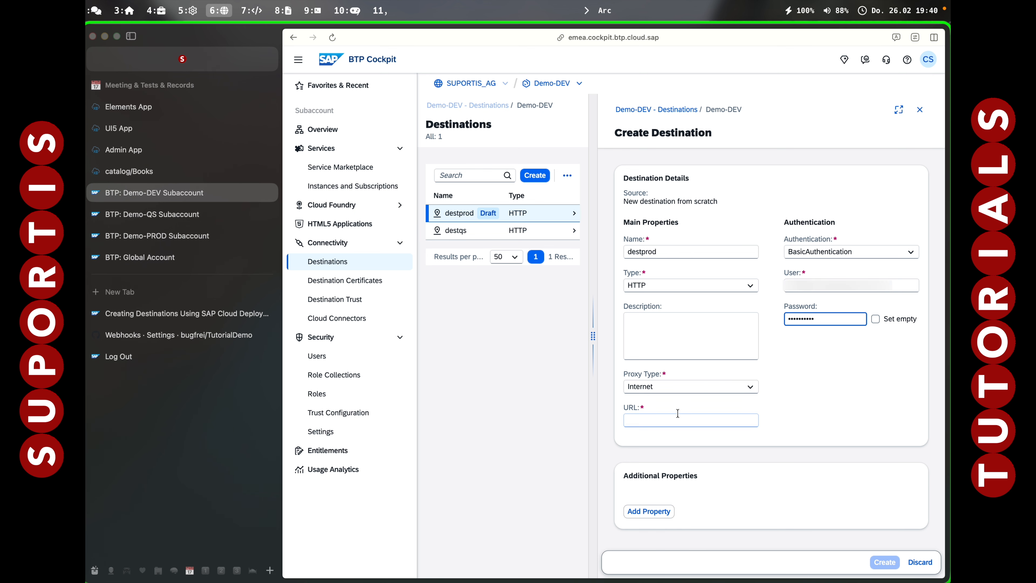
Copy the PROD URL from the Vim buffer into the URL field of the destprod draft and check both ends.
{"action": "key", "text": "alt+7"}
{"action": "key", "text": "alt+6"}
{"action": "left_click", "coordinate": [650, 421]}
{"action": "type", "text": "https://deploy-service.cf.eu10-004.hana.ondemand.com/slprot/SUPORTIS_AG_demo-prod-wqz1augj/prod/slp"}
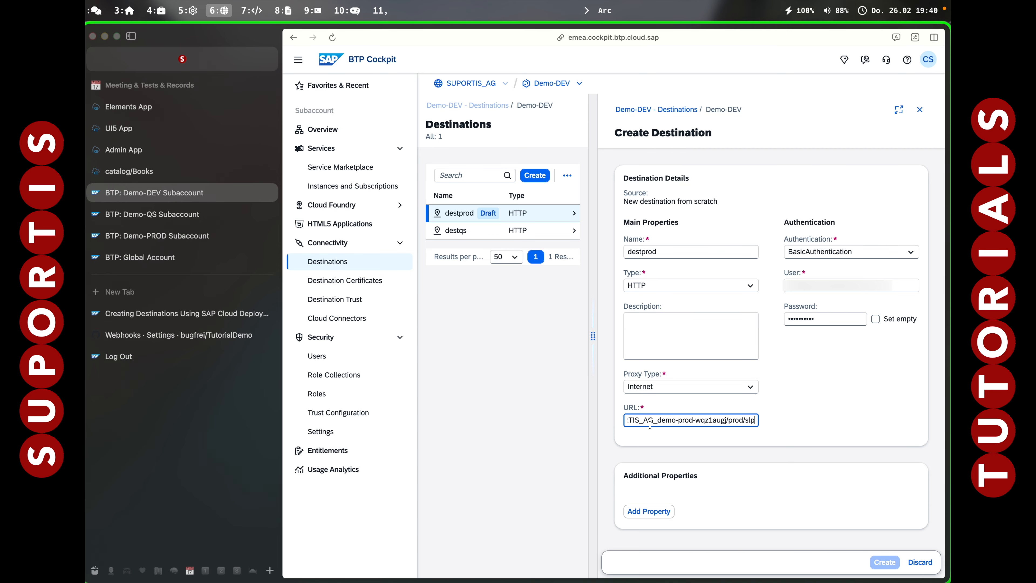
{"action": "key", "text": "super+Left"}
{"action": "key", "text": "super+Right"}
{"action": "left_click", "coordinate": [811, 517]}
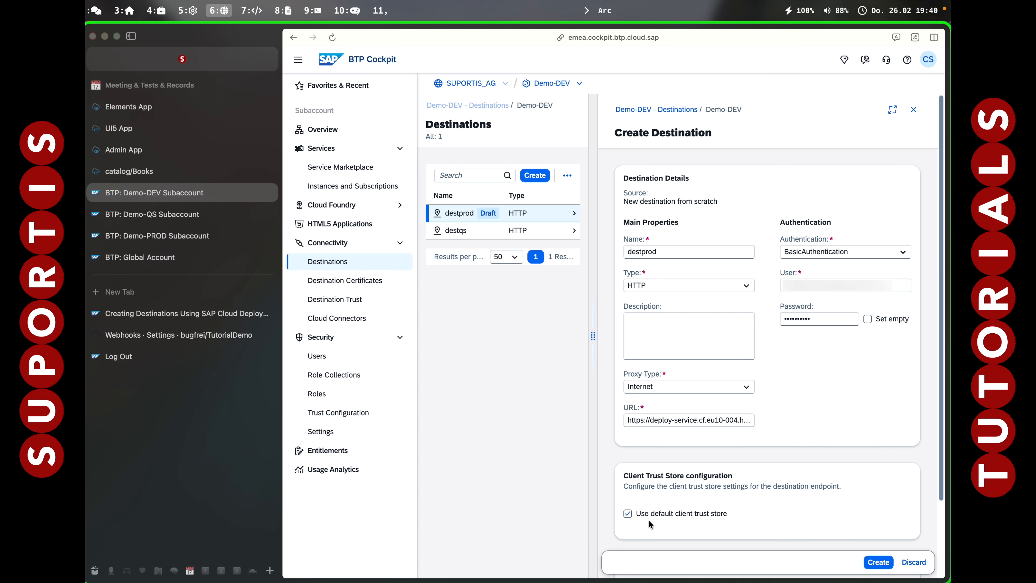
Create the destprod destination and check its connection.
{"action": "left_click", "coordinate": [877, 563]}
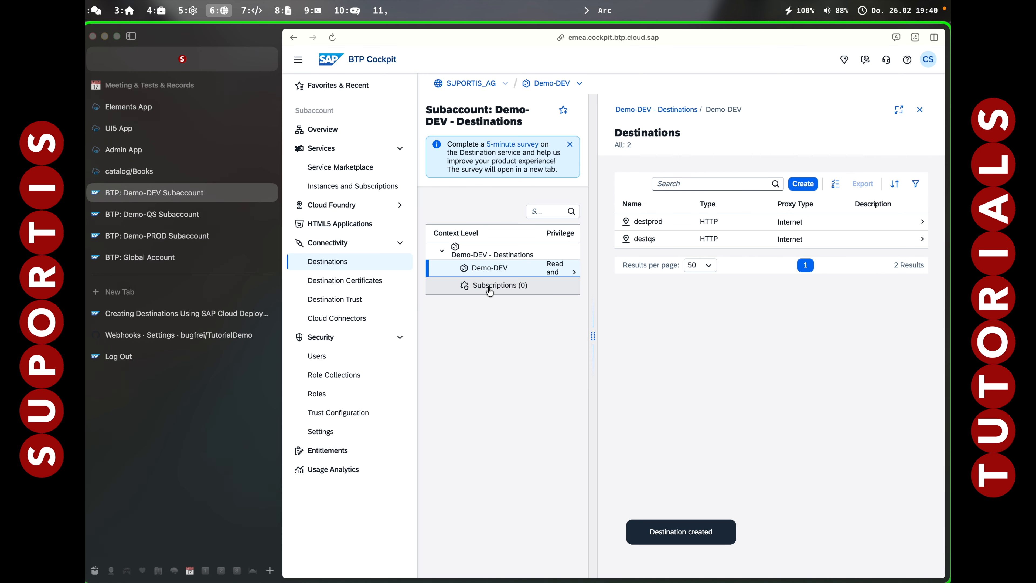
{"action": "left_click", "coordinate": [644, 222]}
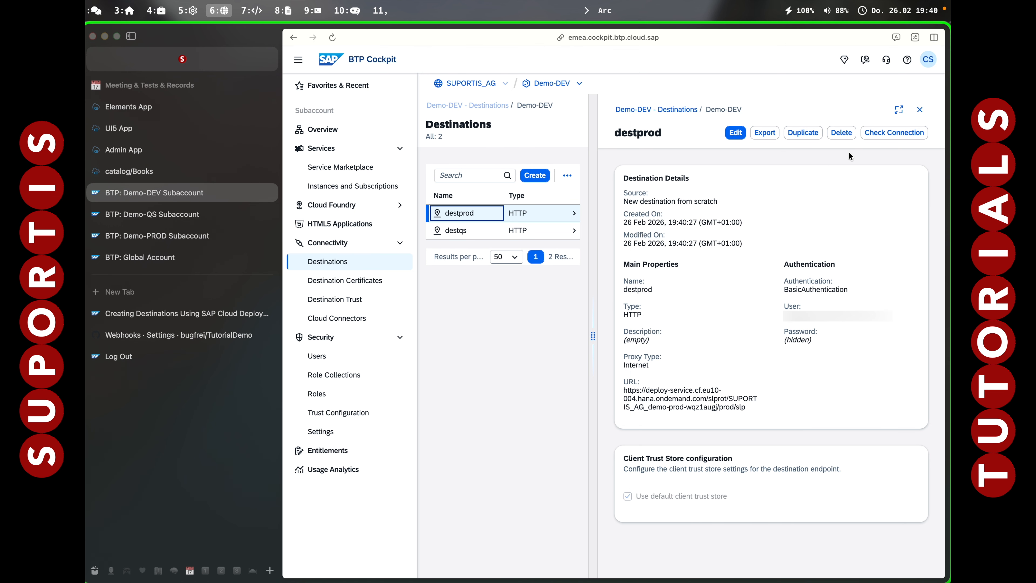
{"action": "left_click", "coordinate": [881, 130]}
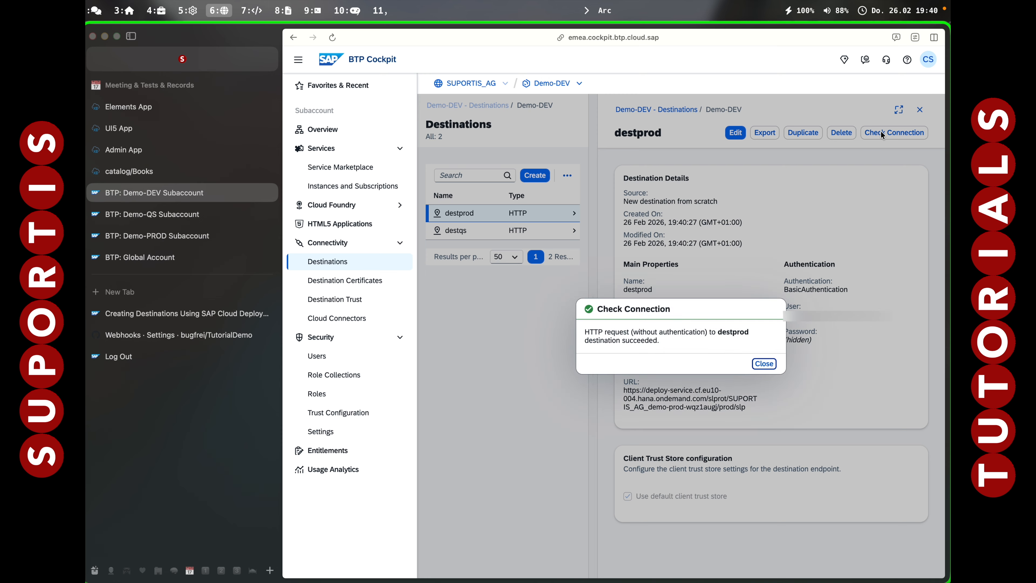
{"action": "left_click", "coordinate": [764, 363]}
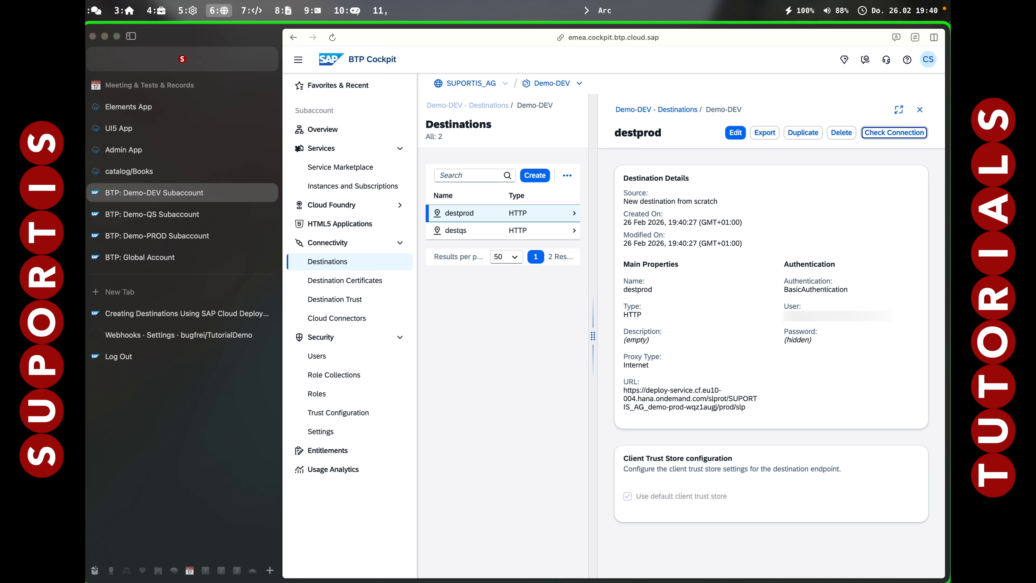
Switch to iTerm2 and run the deploy-service URL script, choosing the SUPORTIS_AG_demo-qs-7hg2mpoe org.
{"action": "key", "text": "alt+7"}
{"action": "left_click", "coordinate": [535, 501]}
{"action": "key", "text": "ctrl+o"}
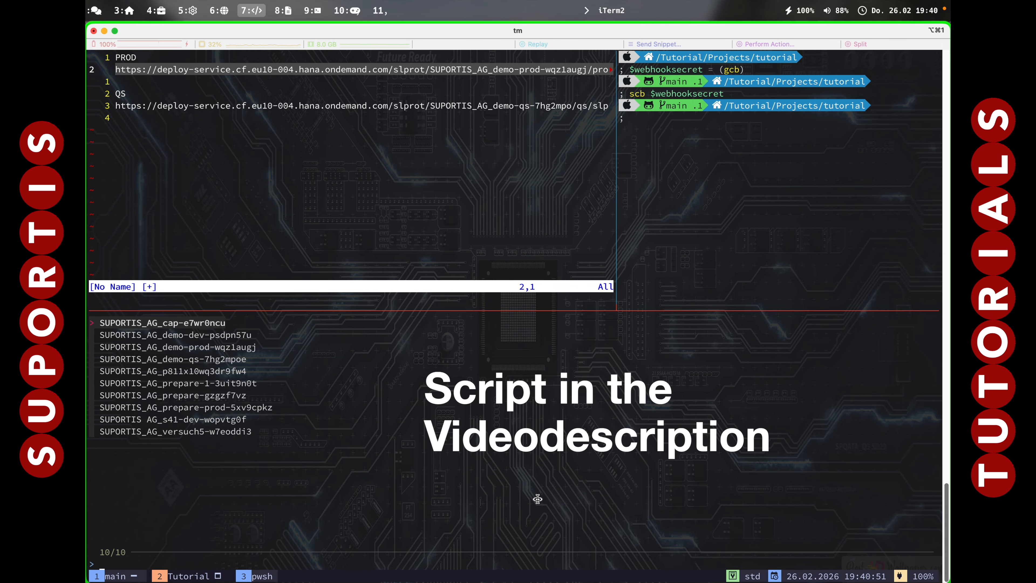
{"action": "key", "text": "Down"}
{"action": "key", "text": "Down"}
{"action": "key", "text": "Down"}
{"action": "key", "text": "Down"}
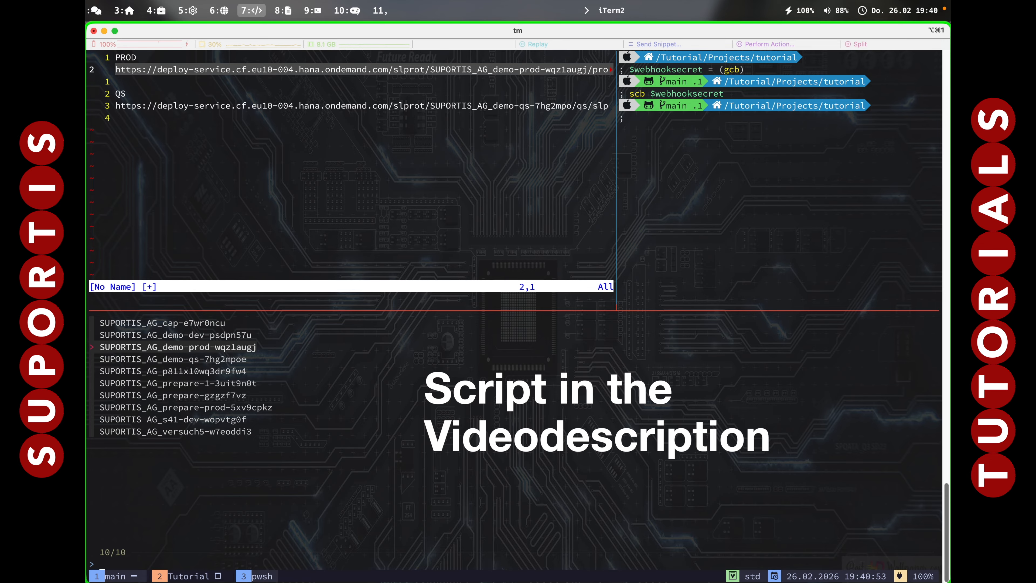
{"action": "key", "text": "Up"}
{"action": "key", "text": "Up"}
{"action": "key", "text": "Down"}
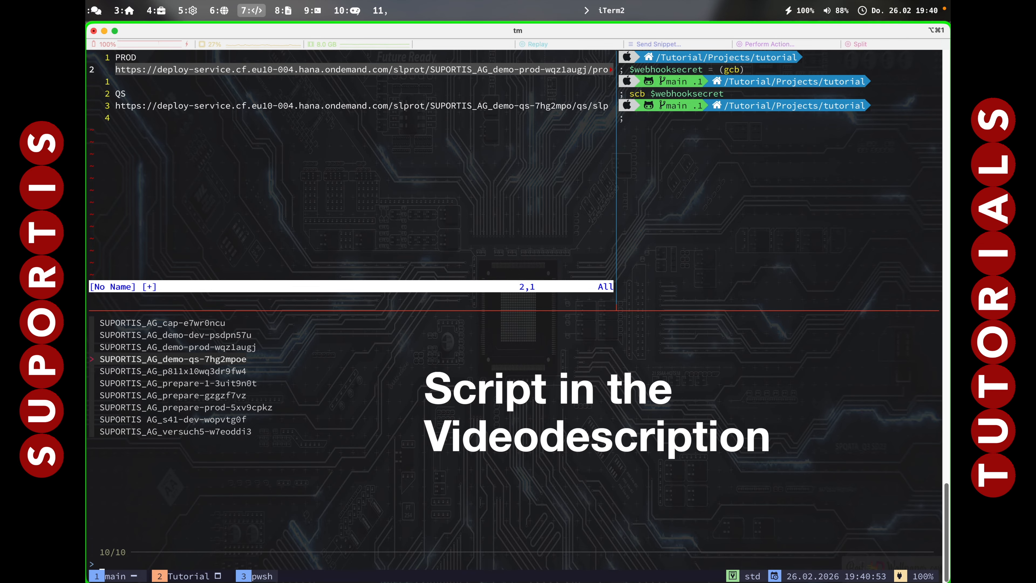
{"action": "key", "text": "Return"}
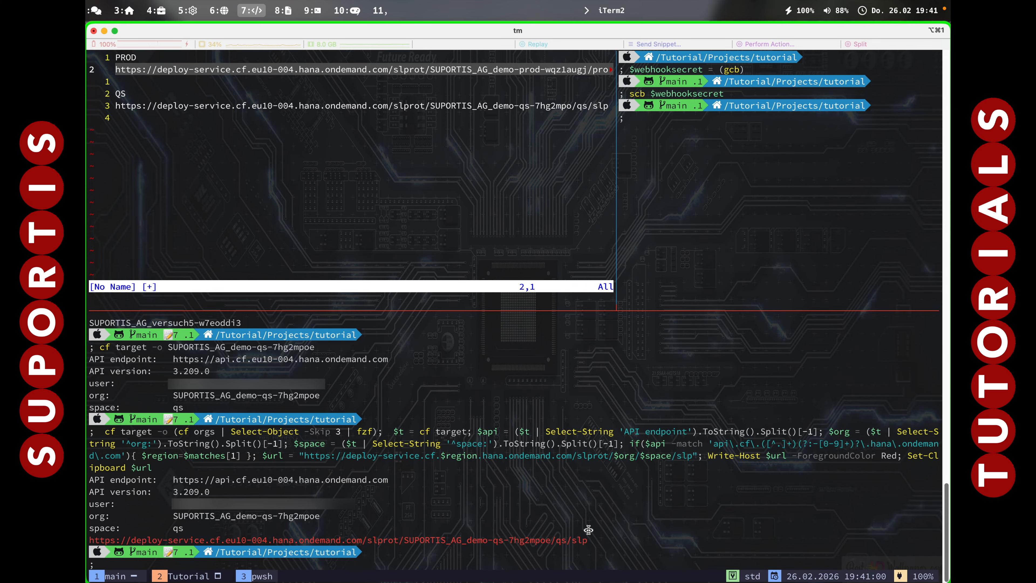
Rerun the deploy-service URL script for the SUPORTIS_AG_demo-prod-wqz1augj org.
{"action": "key", "text": "Up"}
{"action": "key", "text": "Return"}
{"action": "key", "text": "Down"}
{"action": "key", "text": "Down"}
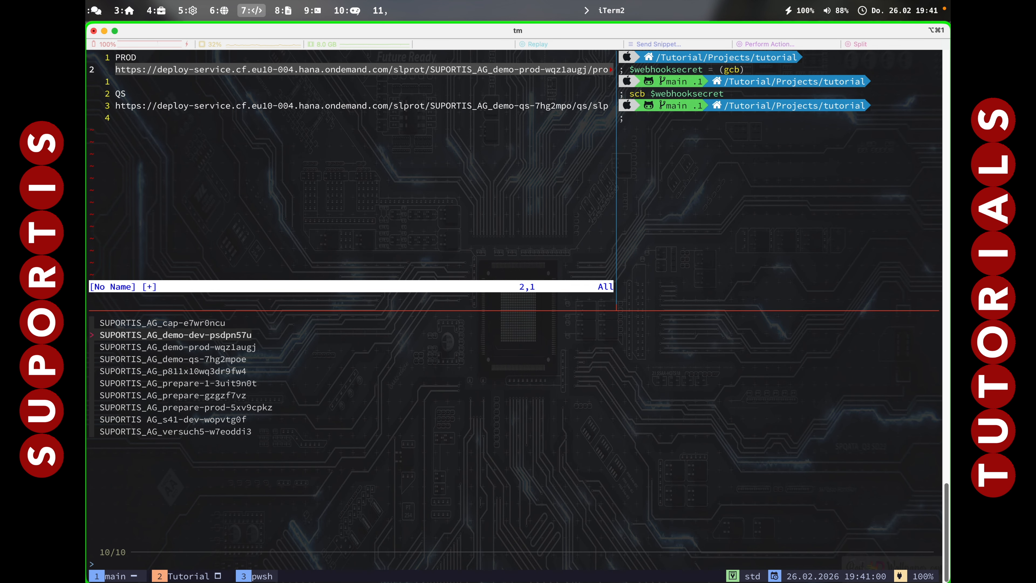
{"action": "key", "text": "Return"}
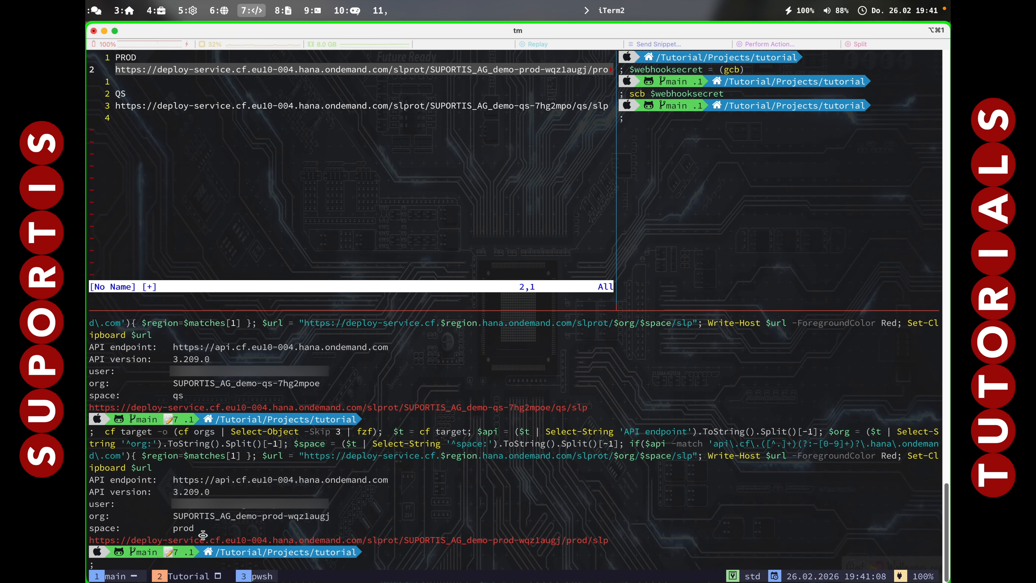
Check the script's clipboard output by pasting it at the shell prompt, discard the line and clear the terminal.
{"action": "type", "text": "https://deploy-service.cf.eu10-004.hana.ondemand.com/slprot/SUPORTIS_AG_demo-prod-wqz1augj/prod/slp"}
{"action": "key", "text": "BackSpace"}
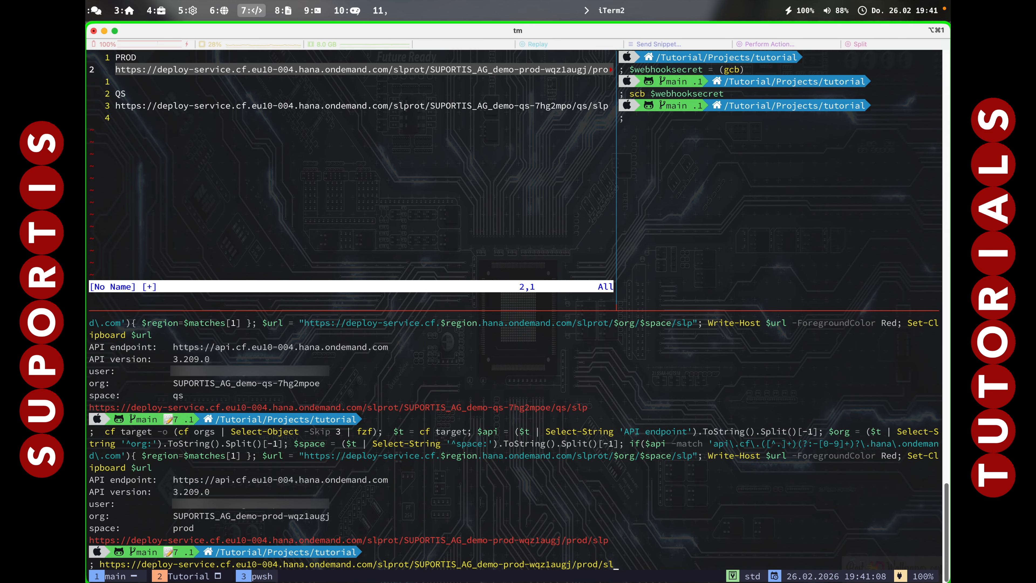
{"action": "key", "text": "BackSpace"}
{"action": "key", "text": "BackSpace"}
{"action": "key", "text": "BackSpace"}
{"action": "key", "text": "BackSpace"}
{"action": "key", "text": "ctrl+c"}
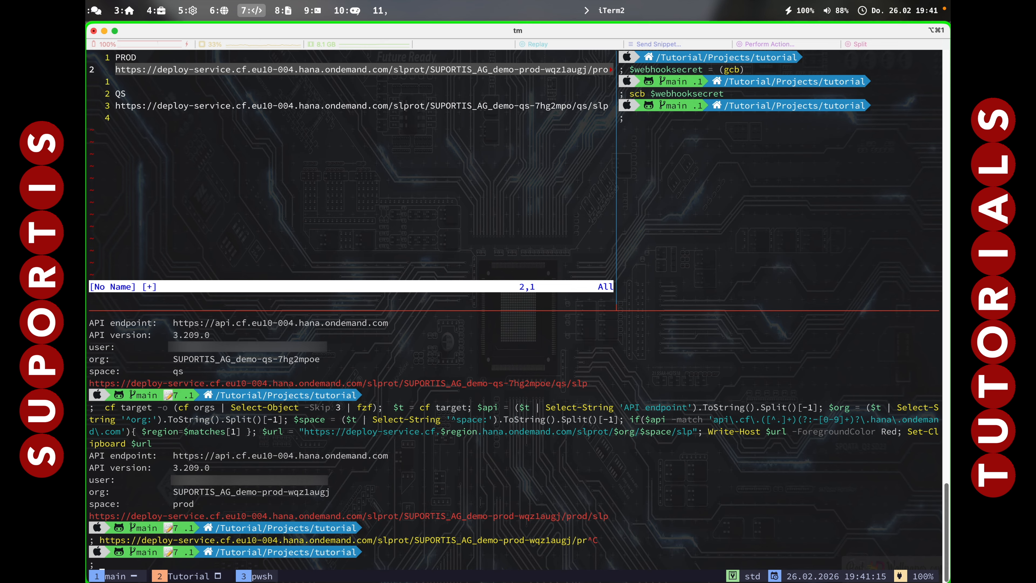
{"action": "key", "text": "ctrl+l"}
Switch back to Arc and select the Demo-DEV subaccount in the global account's Entity Assignments.
{"action": "key", "text": "alt+6"}
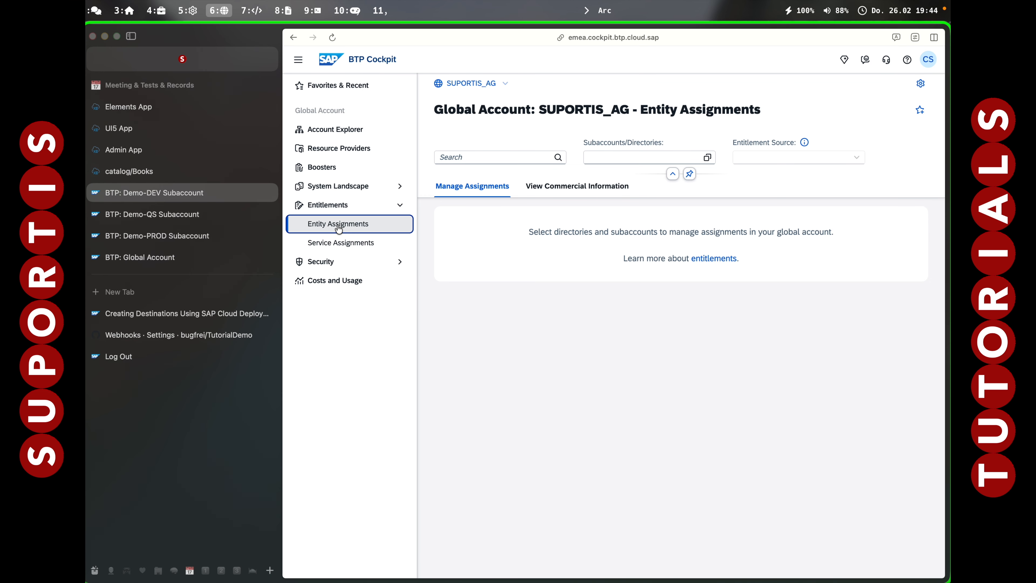
{"action": "left_click", "coordinate": [677, 160]}
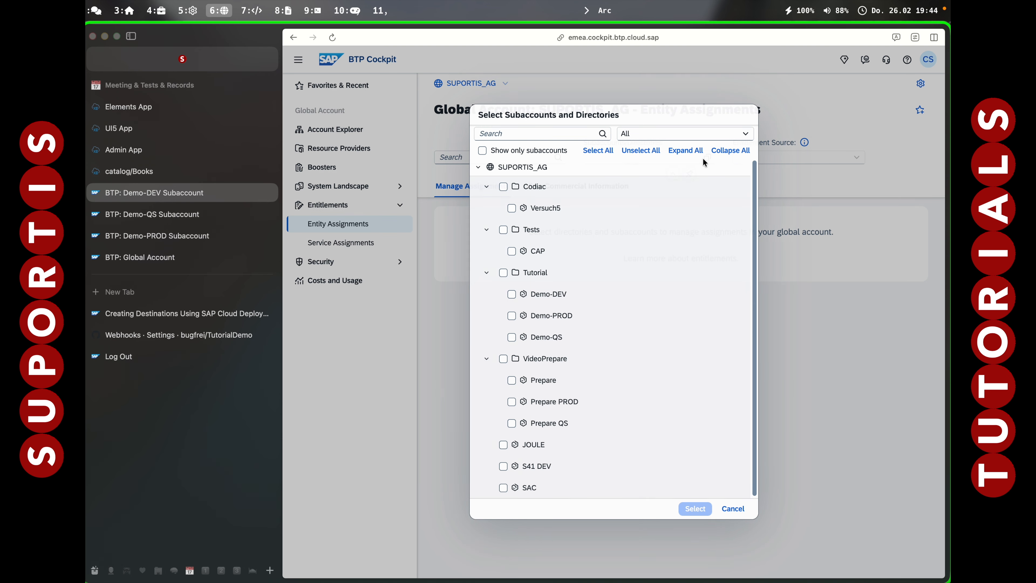
{"action": "left_click", "coordinate": [516, 299]}
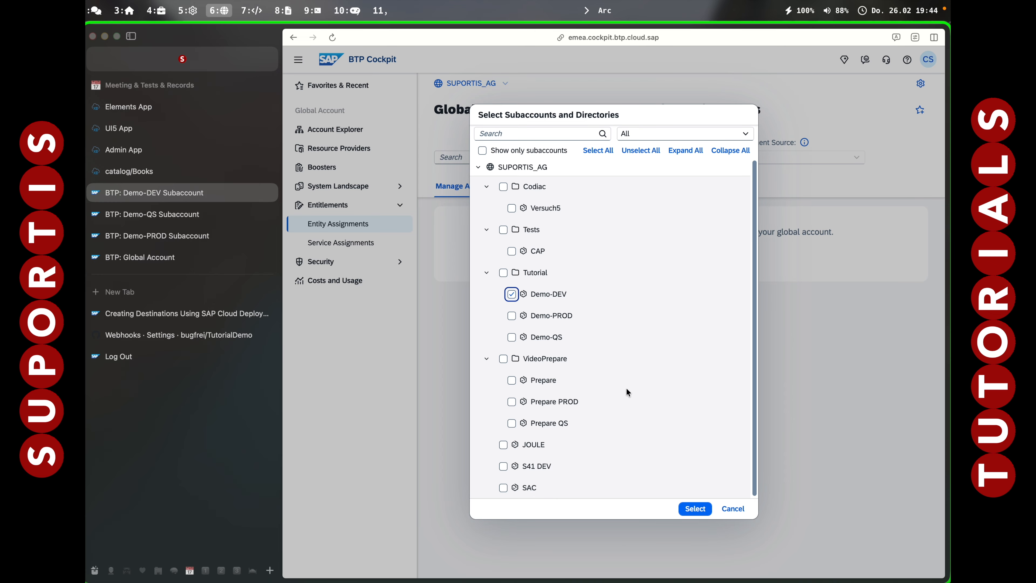
{"action": "left_click", "coordinate": [695, 509]}
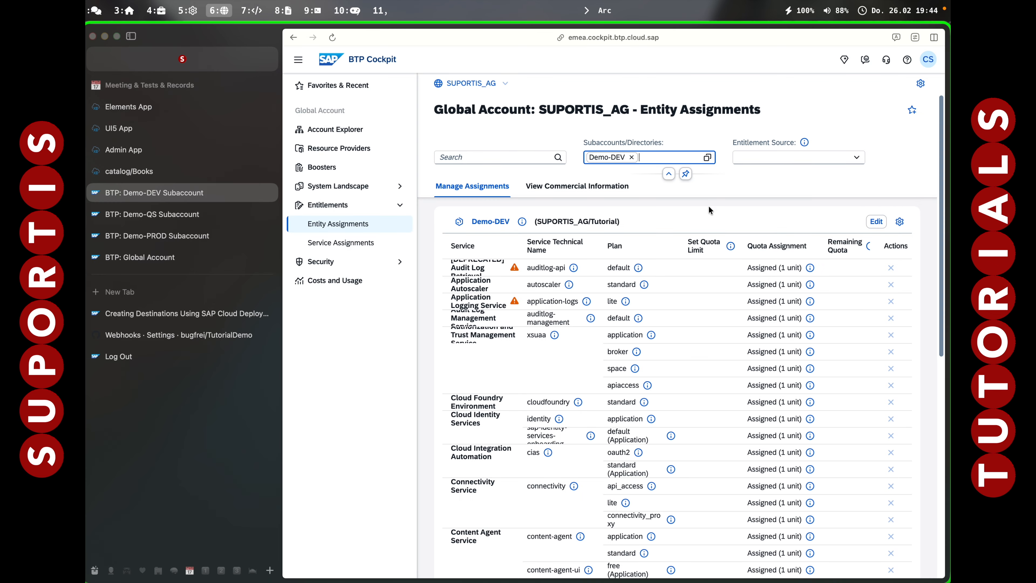
Add the Cloud Transport Management plans standard and standard (Application) to Demo-DEV's entitlements and save the assignments.
{"action": "left_click", "coordinate": [878, 223]}
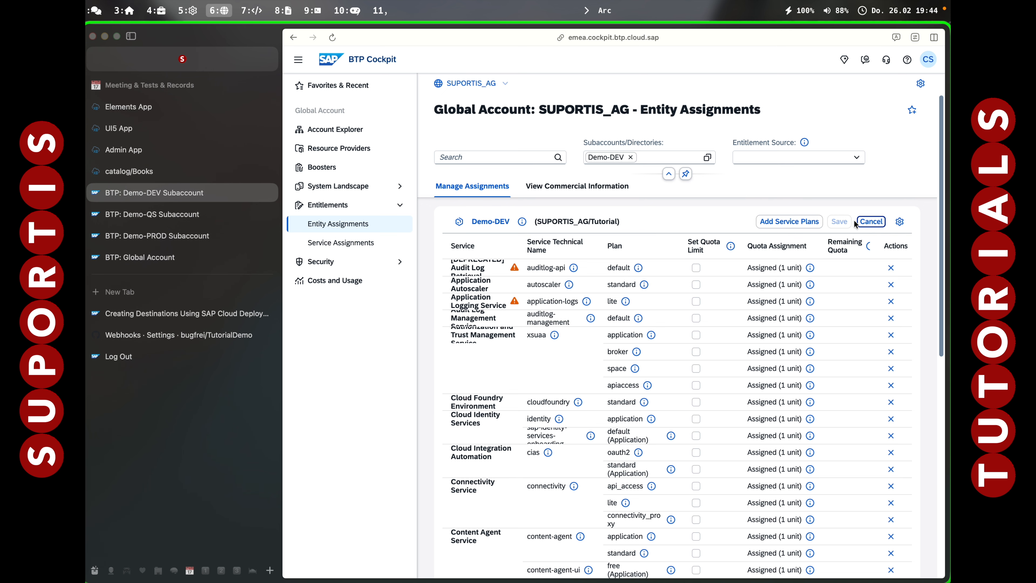
{"action": "left_click", "coordinate": [799, 224]}
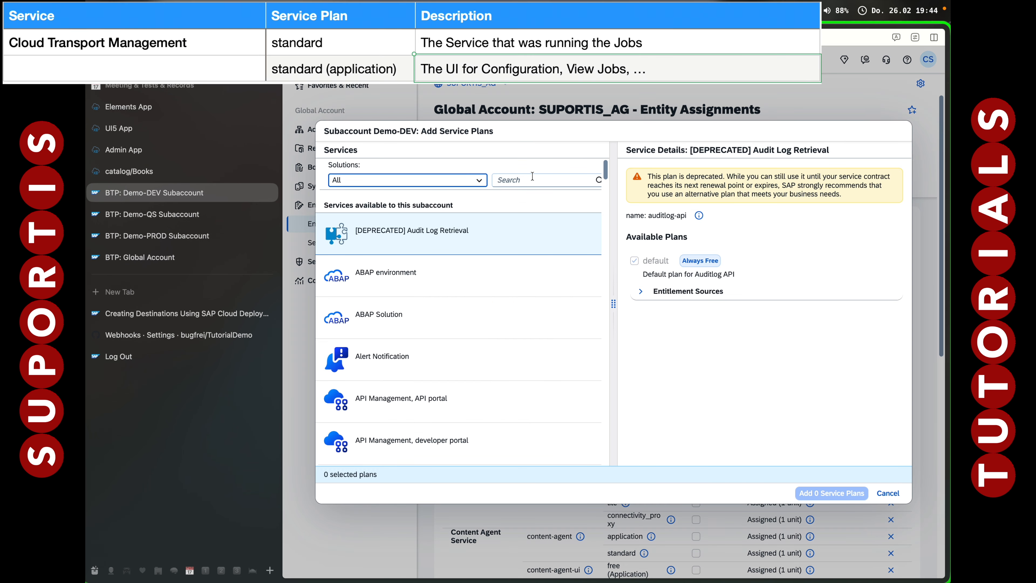
{"action": "left_click", "coordinate": [540, 178]}
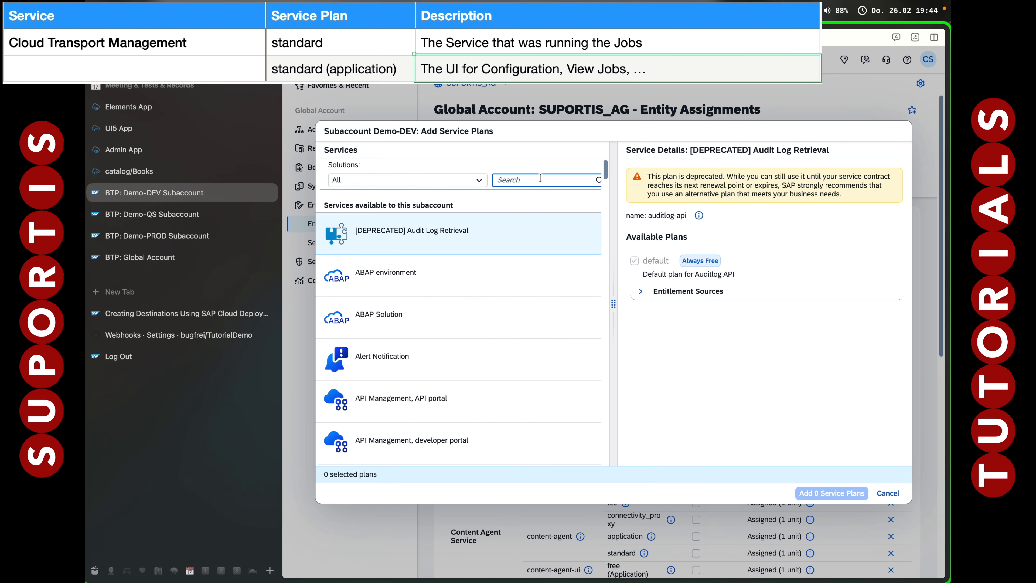
{"action": "type", "text": "Cloud Tr"}
{"action": "left_click", "coordinate": [486, 220]}
{"action": "scroll", "coordinate": [635, 312], "scroll_direction": "down", "scroll_amount": 3}
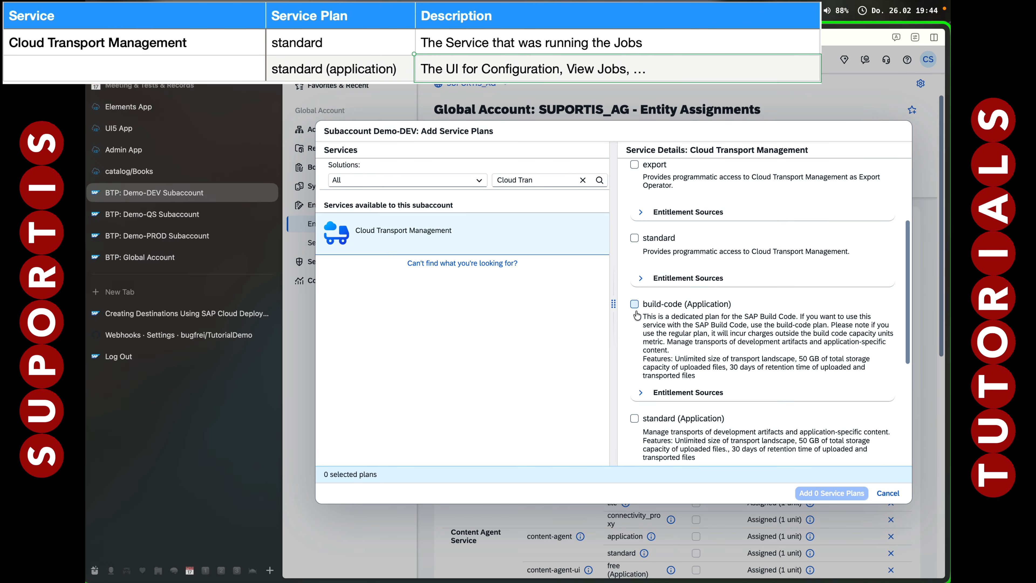
{"action": "left_click", "coordinate": [634, 239]}
{"action": "scroll", "coordinate": [639, 315], "scroll_direction": "down", "scroll_amount": 3}
{"action": "left_click", "coordinate": [635, 312]}
{"action": "left_click", "coordinate": [821, 493]}
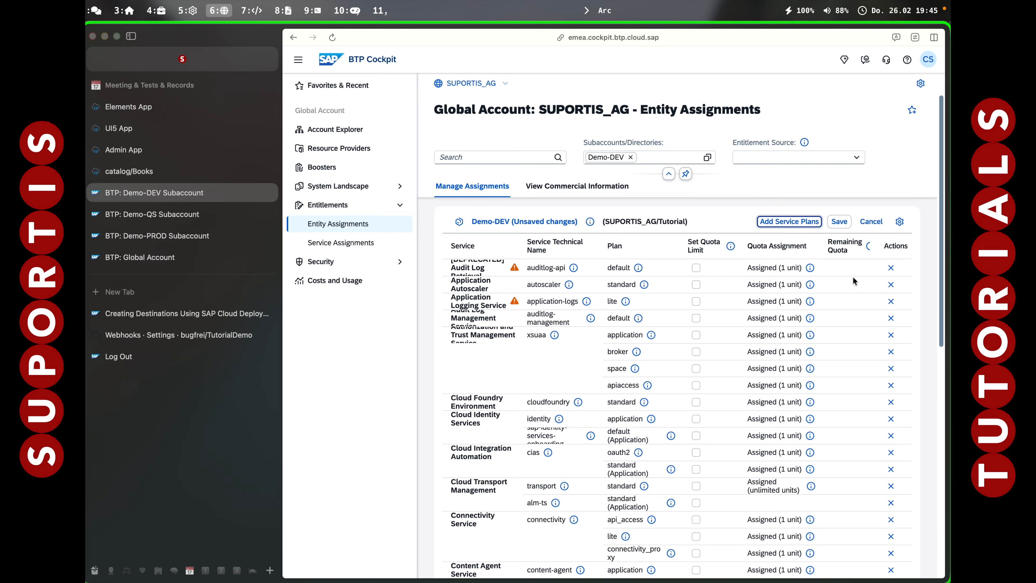
{"action": "left_click", "coordinate": [839, 221]}
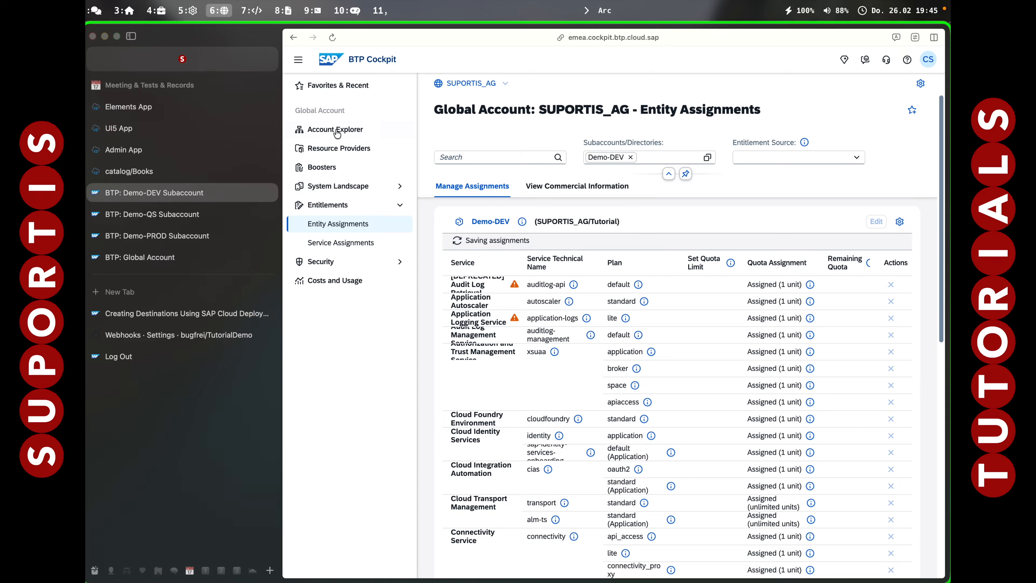
Open the Demo-DEV subaccount from the Account Explorer and go to its Service Marketplace.
{"action": "left_click", "coordinate": [327, 131]}
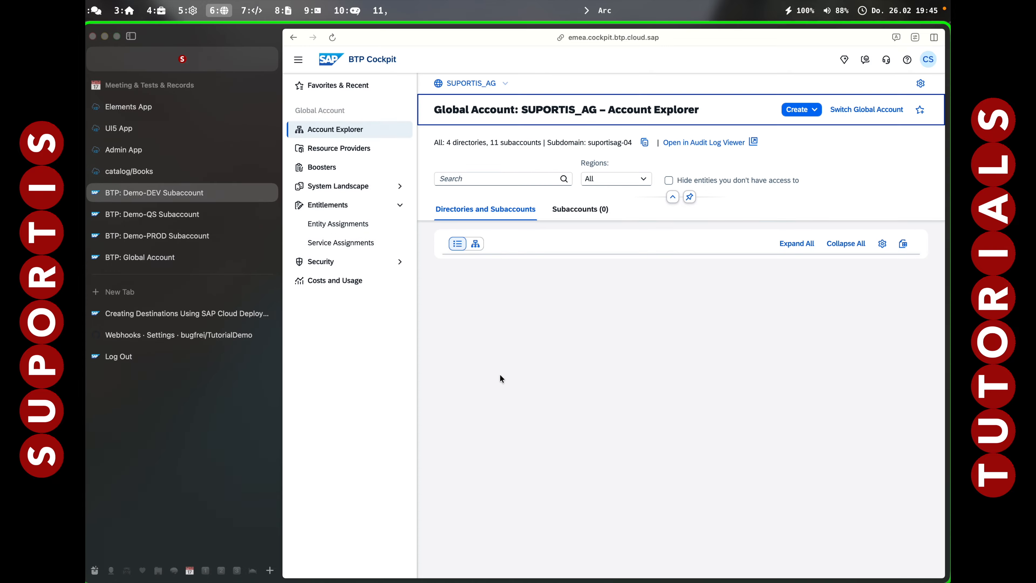
{"action": "left_click", "coordinate": [511, 389]}
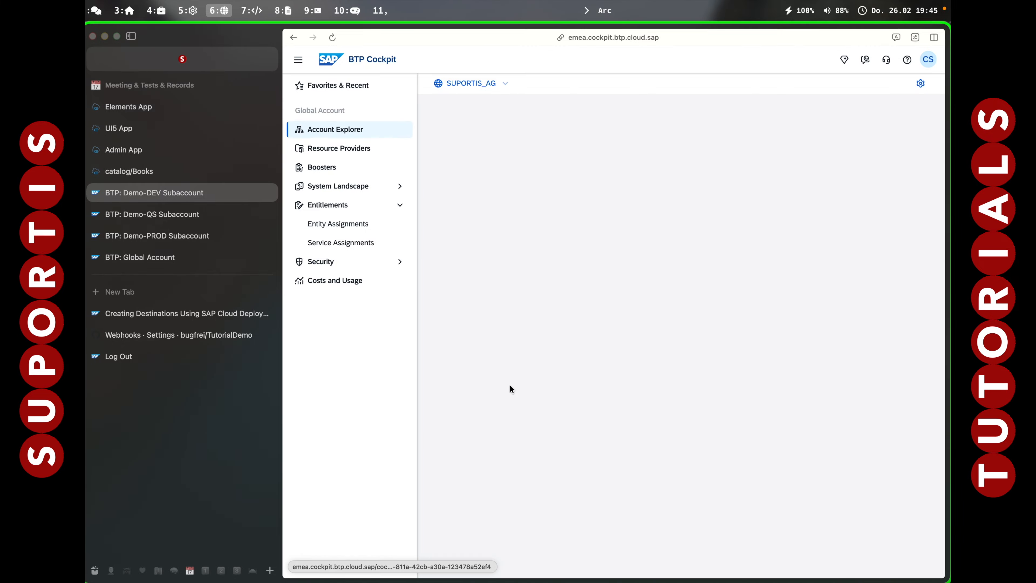
{"action": "left_click", "coordinate": [342, 167]}
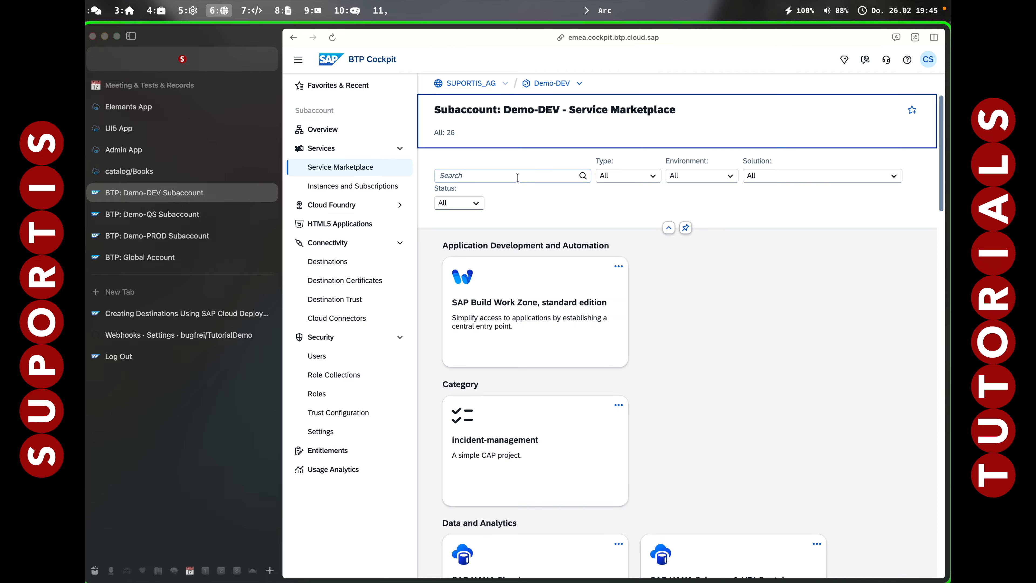
Search the Demo-DEV Service Marketplace for Trans and open Cloud Transport Management.
{"action": "scroll", "coordinate": [544, 406], "scroll_direction": "down", "scroll_amount": 2}
{"action": "scroll", "coordinate": [545, 405], "scroll_direction": "up", "scroll_amount": 3}
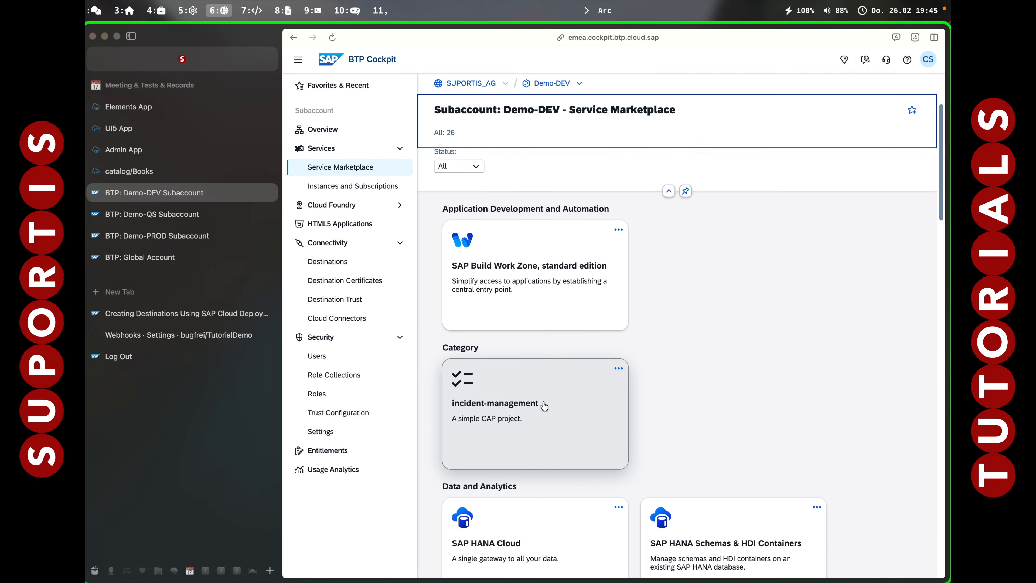
{"action": "left_click", "coordinate": [520, 178]}
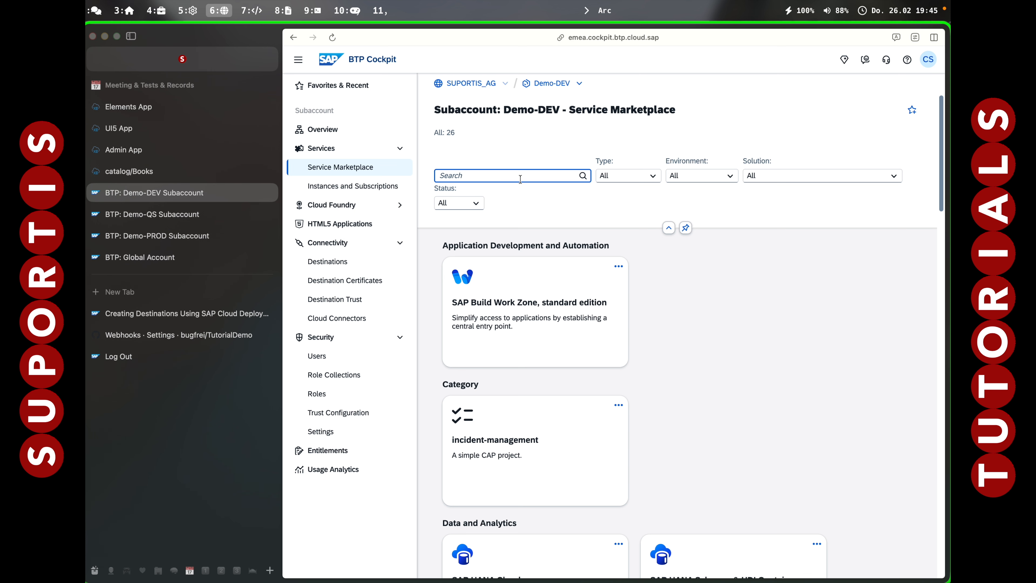
{"action": "type", "text": "Trans"}
{"action": "left_click", "coordinate": [522, 278]}
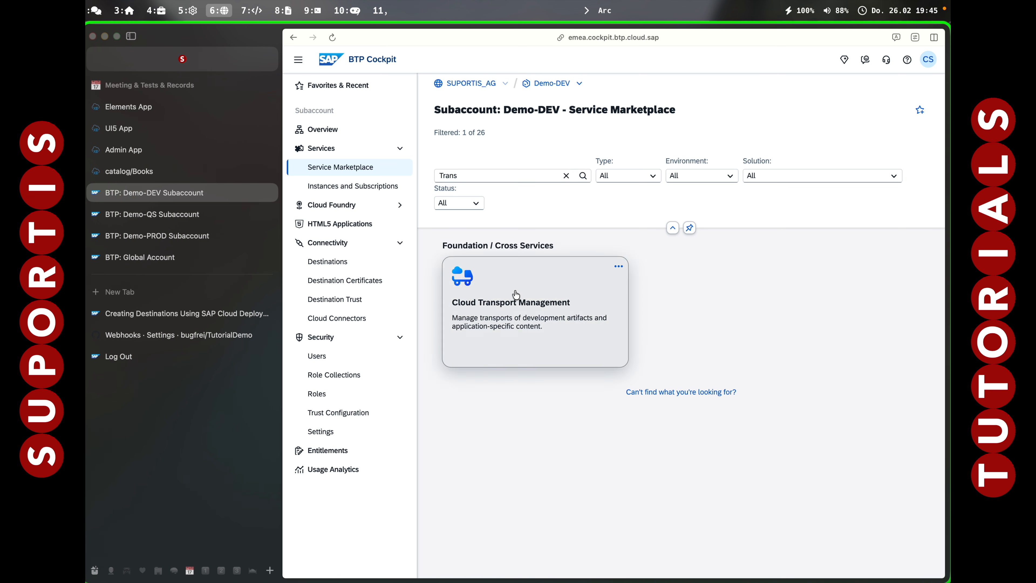
Create a Cloud Transport Management instance on the standard instance plan in Cloud Foundry space dev, named ctm, accepting the cost notice.
{"action": "left_click", "coordinate": [884, 132]}
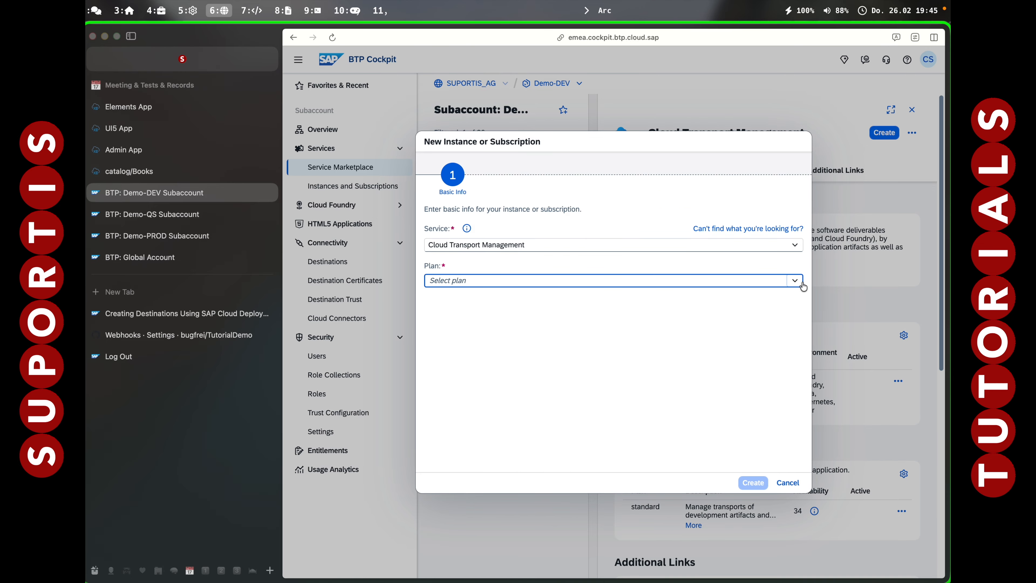
{"action": "left_click", "coordinate": [795, 280]}
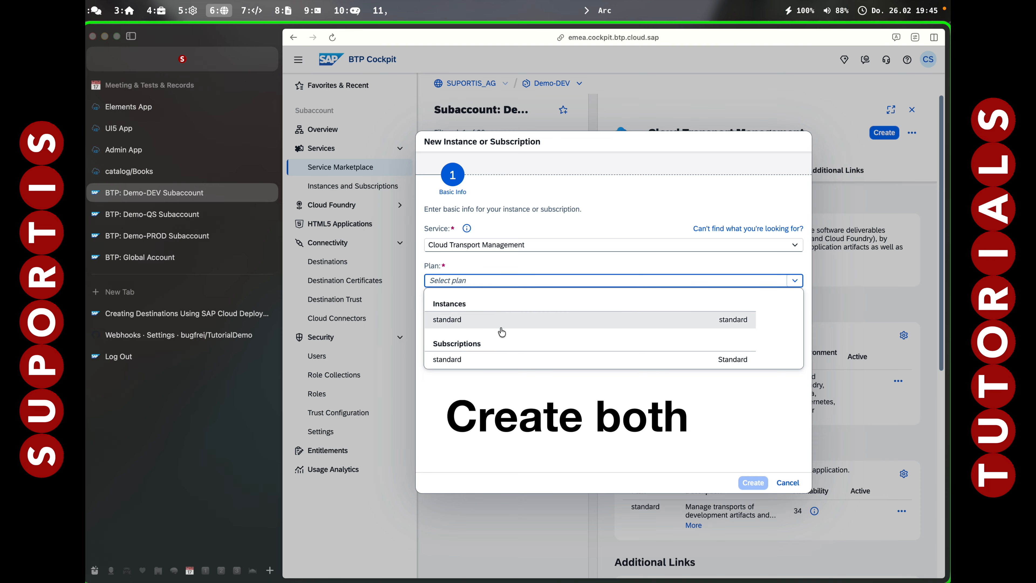
{"action": "left_click", "coordinate": [475, 325]}
{"action": "left_click", "coordinate": [432, 306]}
{"action": "left_click", "coordinate": [449, 415]}
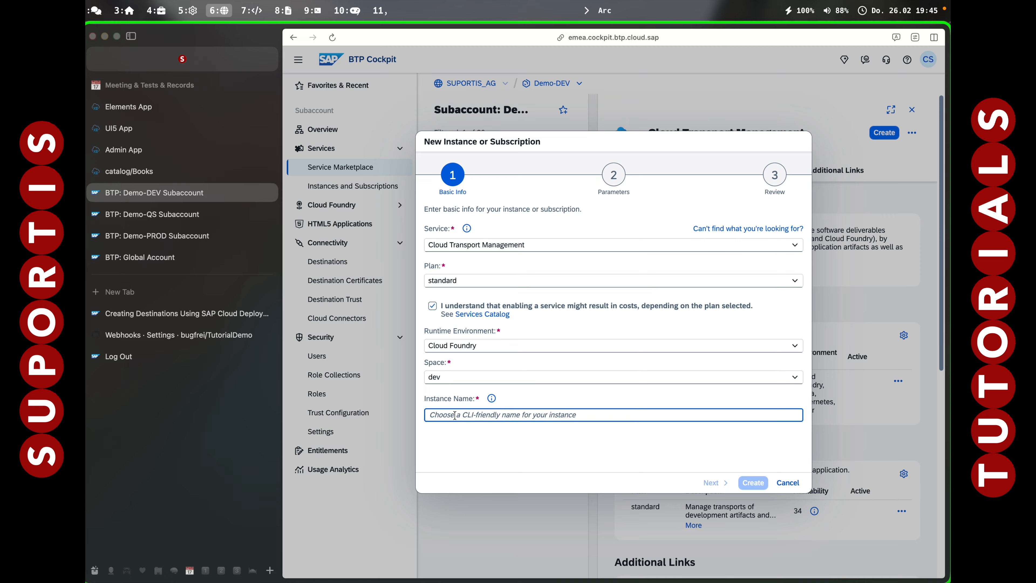
{"action": "type", "text": "ctm"}
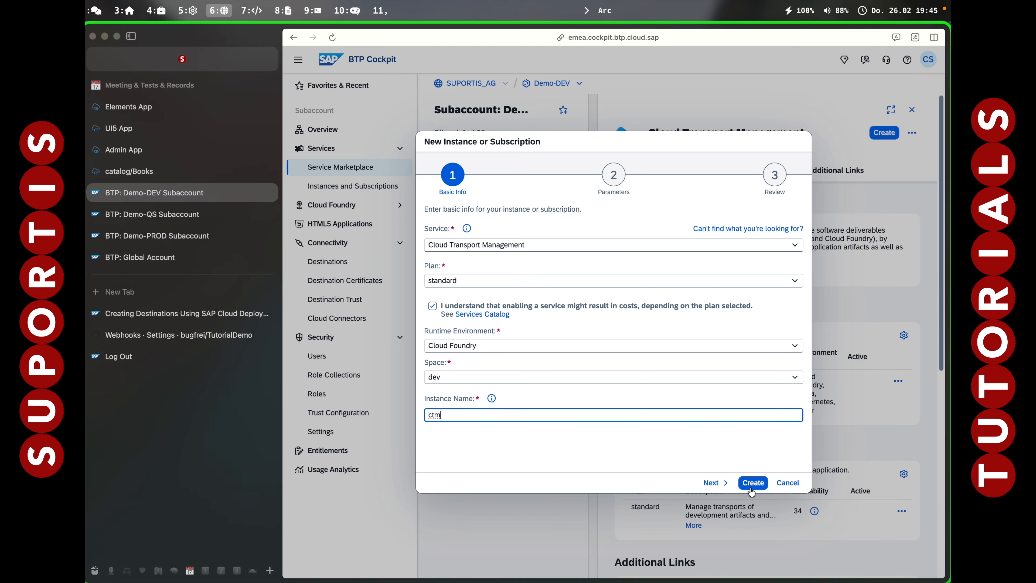
{"action": "left_click", "coordinate": [722, 485]}
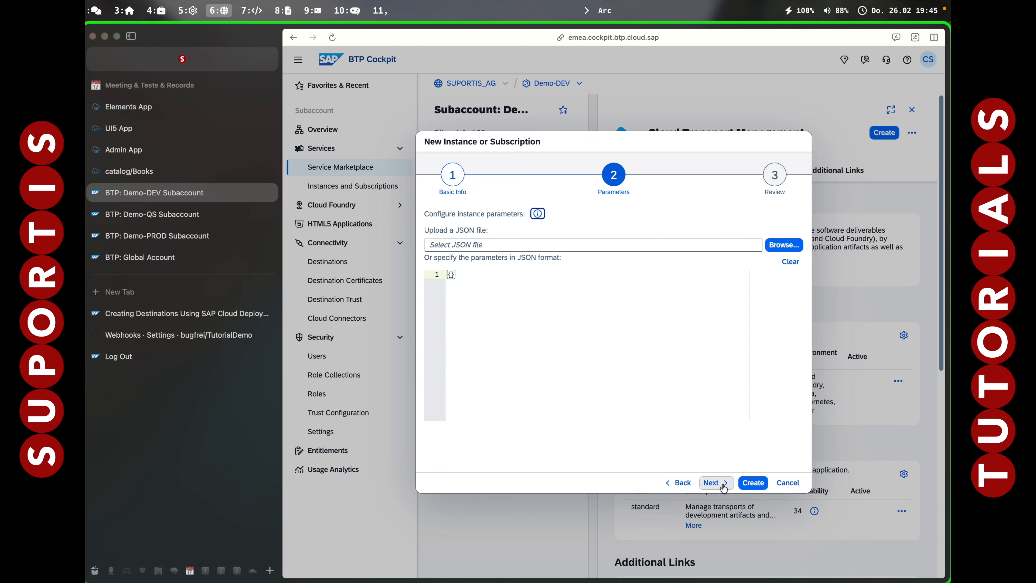
{"action": "left_click", "coordinate": [723, 484]}
{"action": "left_click", "coordinate": [752, 484]}
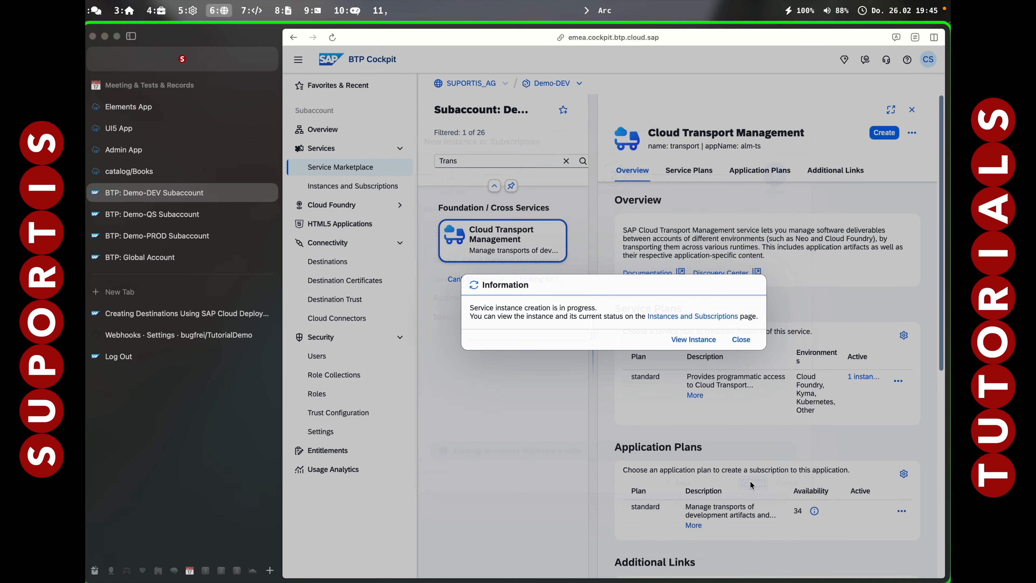
{"action": "left_click", "coordinate": [740, 340]}
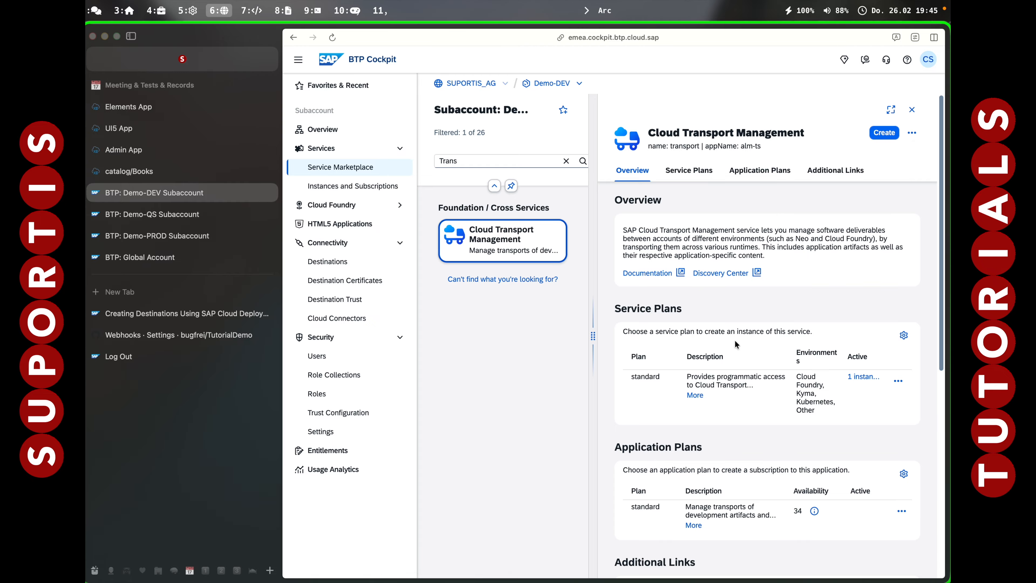
Subscribe Demo-DEV to Cloud Transport Management with the standard subscription plan and check it in the subaccount's Instances and Subscriptions.
{"action": "left_click", "coordinate": [884, 132]}
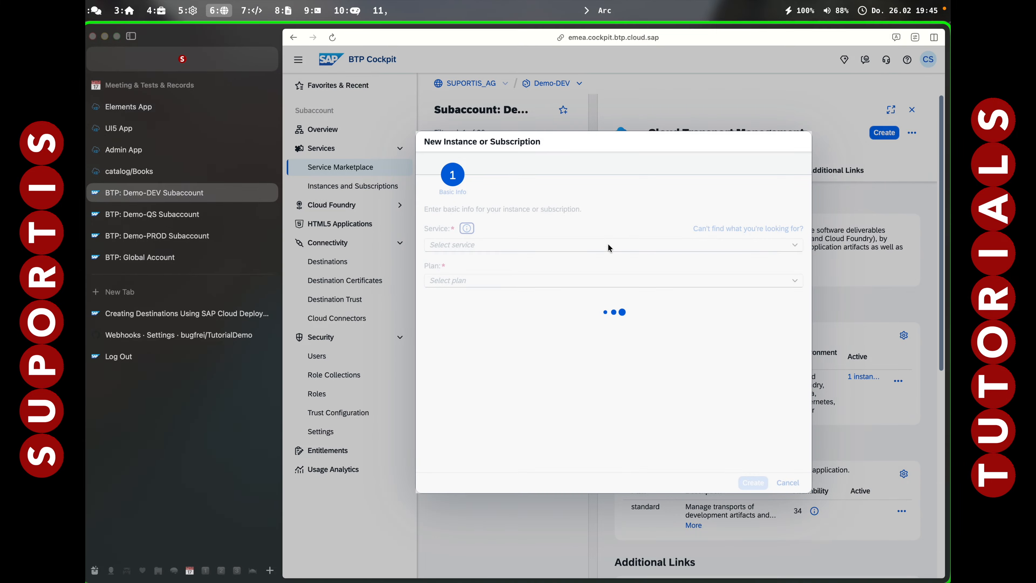
{"action": "left_click", "coordinate": [795, 281]}
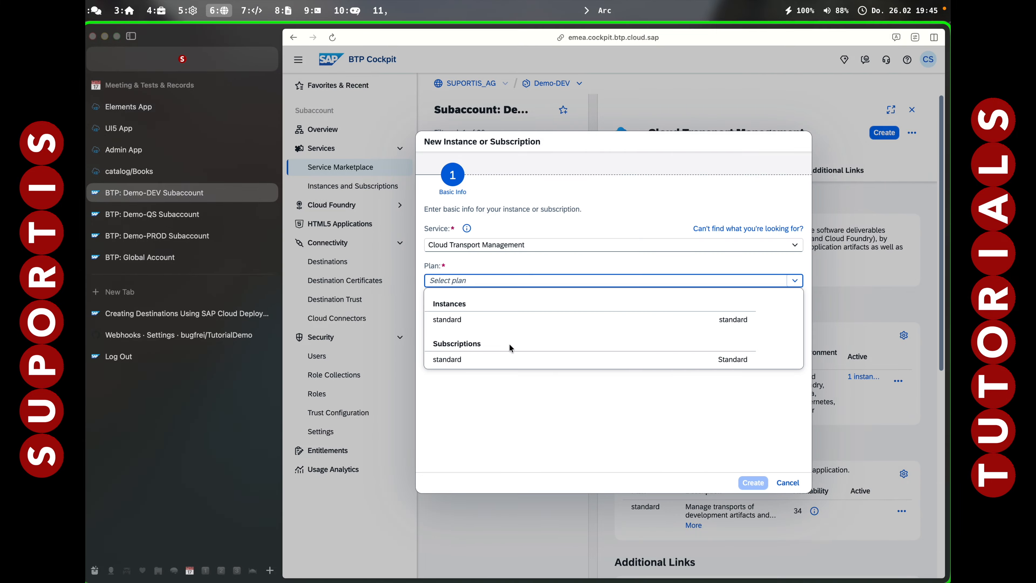
{"action": "left_click", "coordinate": [482, 361]}
{"action": "left_click", "coordinate": [432, 306]}
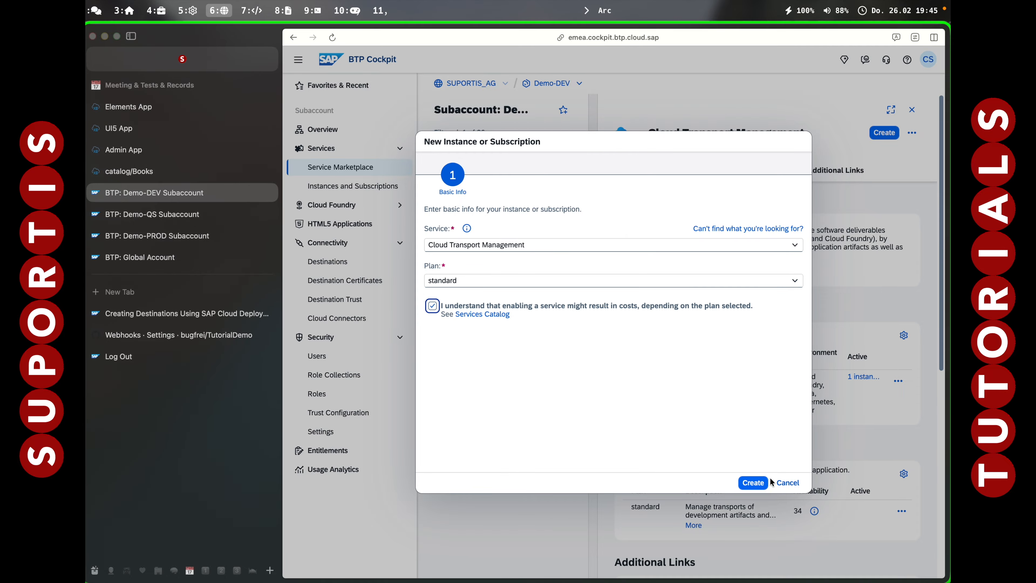
{"action": "left_click", "coordinate": [753, 483]}
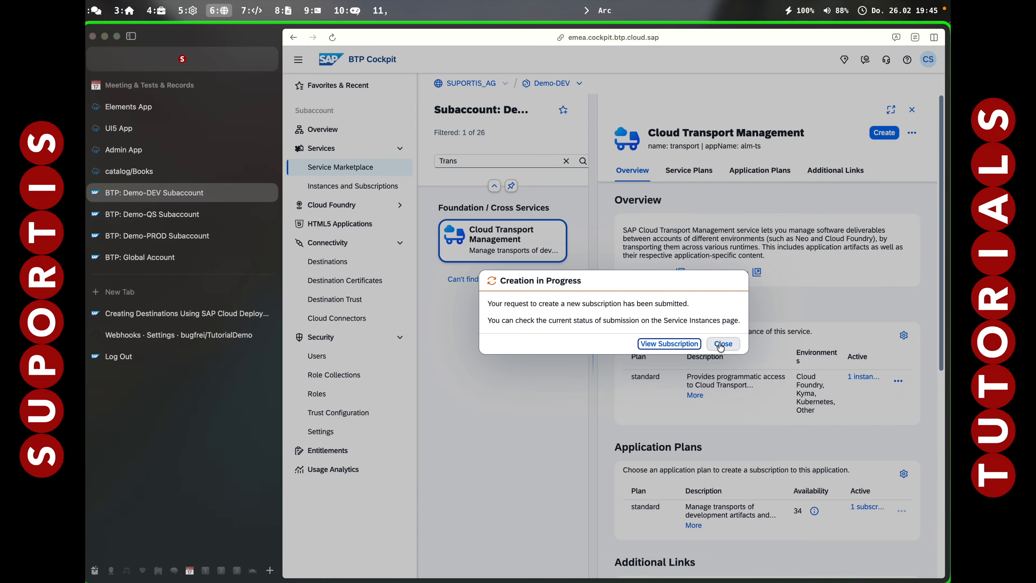
{"action": "left_click", "coordinate": [724, 346]}
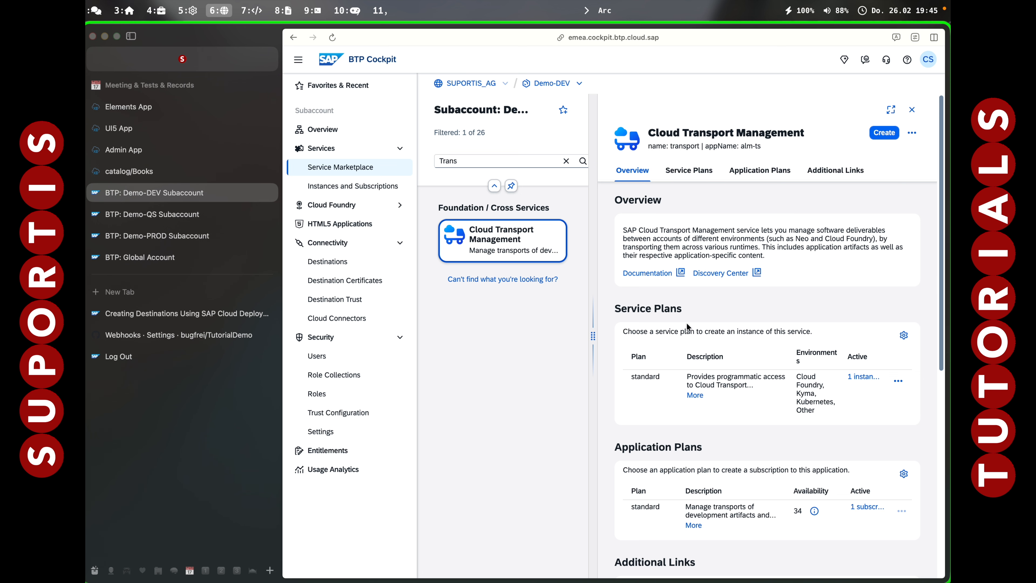
{"action": "left_click", "coordinate": [349, 189]}
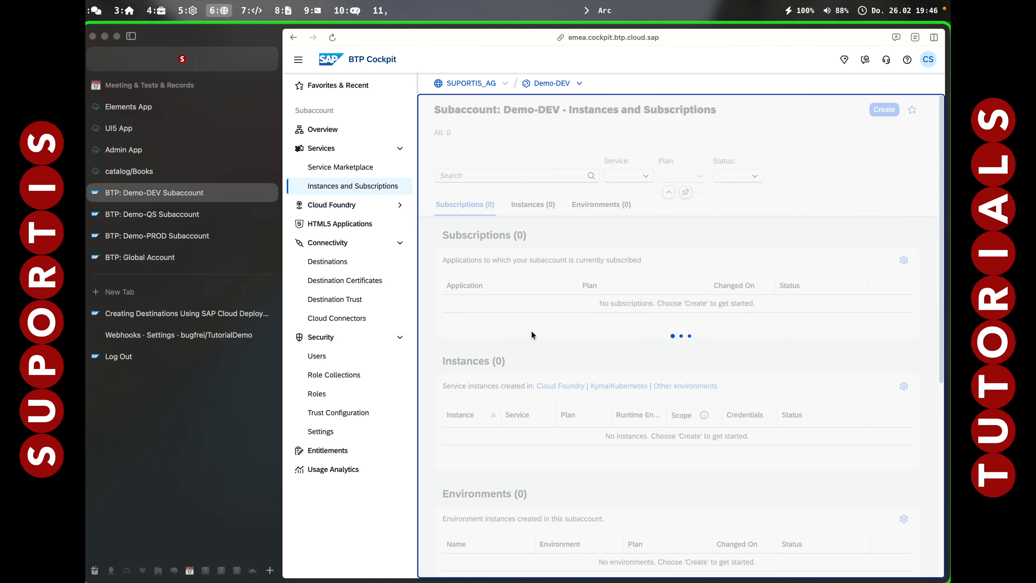
{"action": "scroll", "coordinate": [693, 407], "scroll_direction": "down", "scroll_amount": 3}
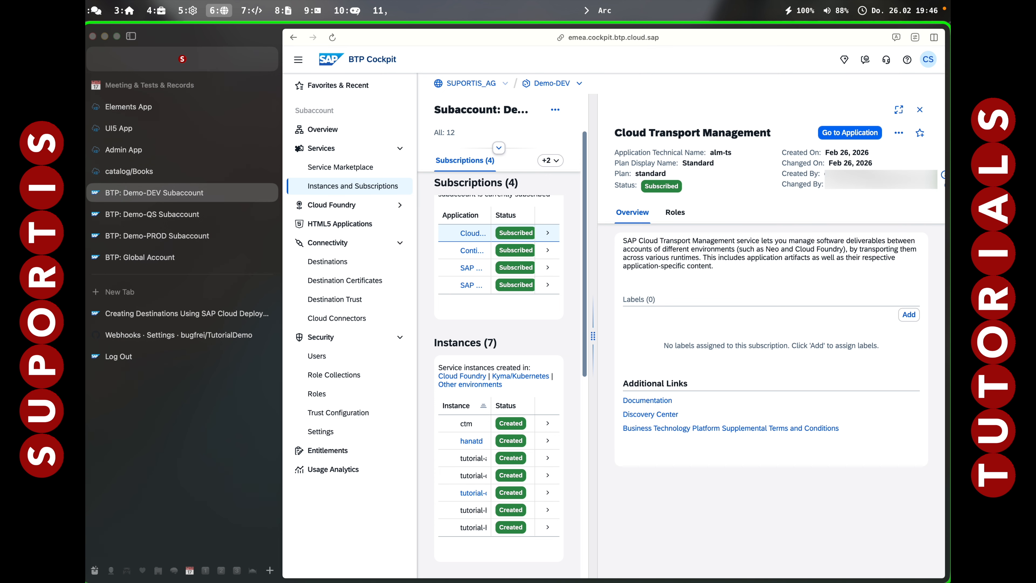
Create a role collection named CTMAll in the Demo-DEV subaccount.
{"action": "left_click", "coordinate": [347, 375]}
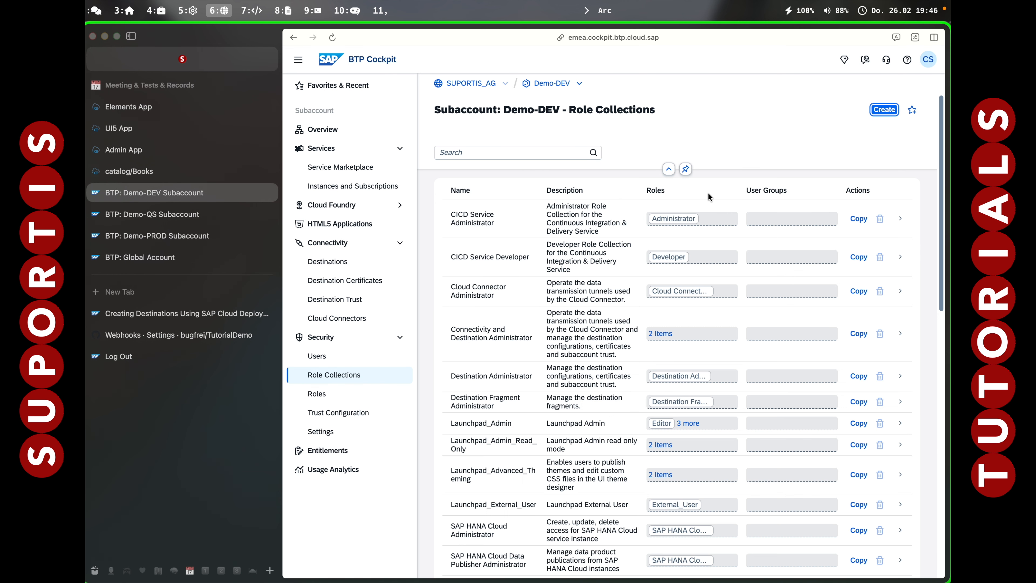
{"action": "left_click", "coordinate": [884, 110]}
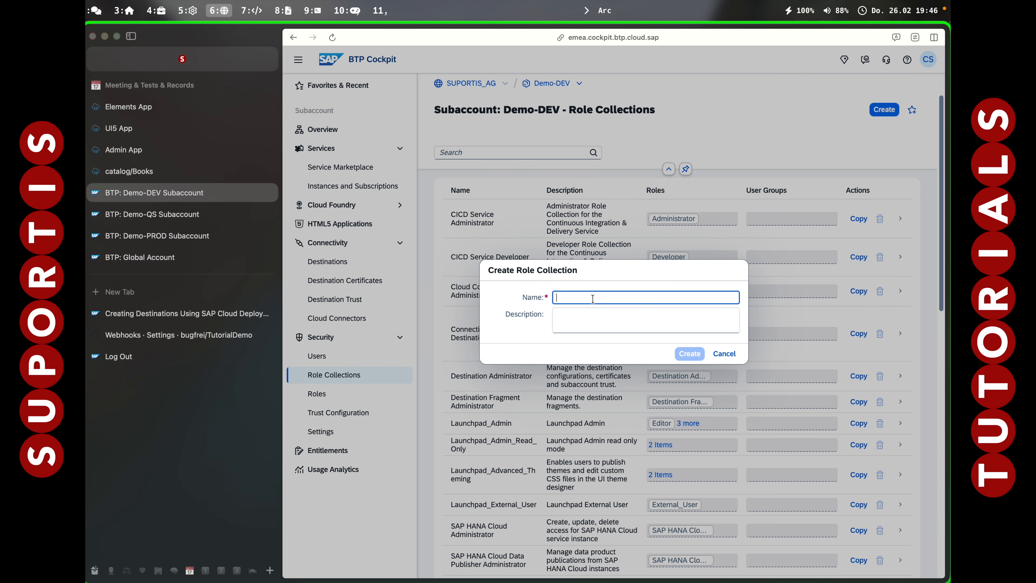
{"action": "type", "text": "CTMAll"}
{"action": "left_click", "coordinate": [694, 355]}
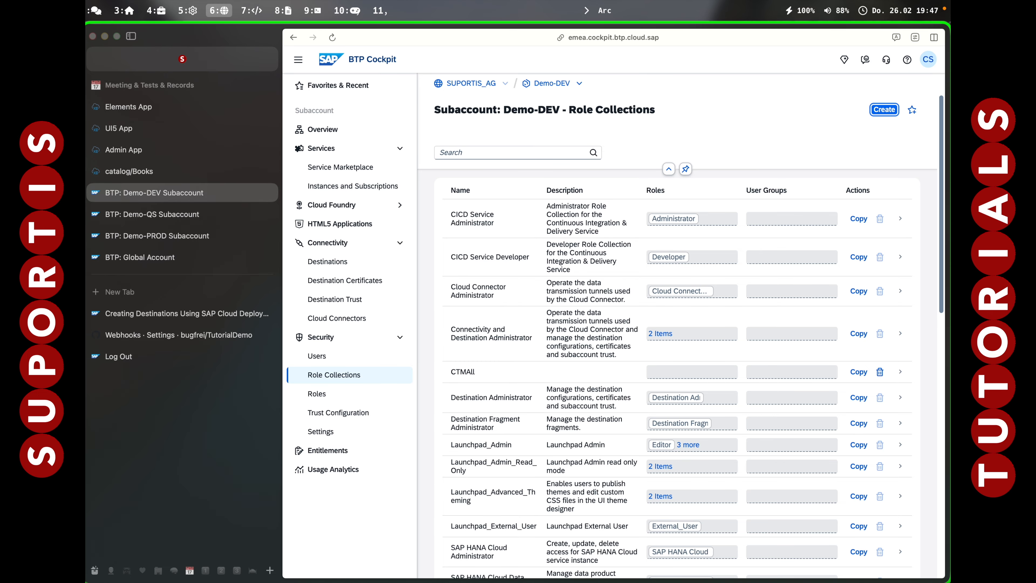
Open role management for the Cloud Transport Management subscription and add the Administrator role to the CTMAll role collection.
{"action": "left_click", "coordinate": [367, 191]}
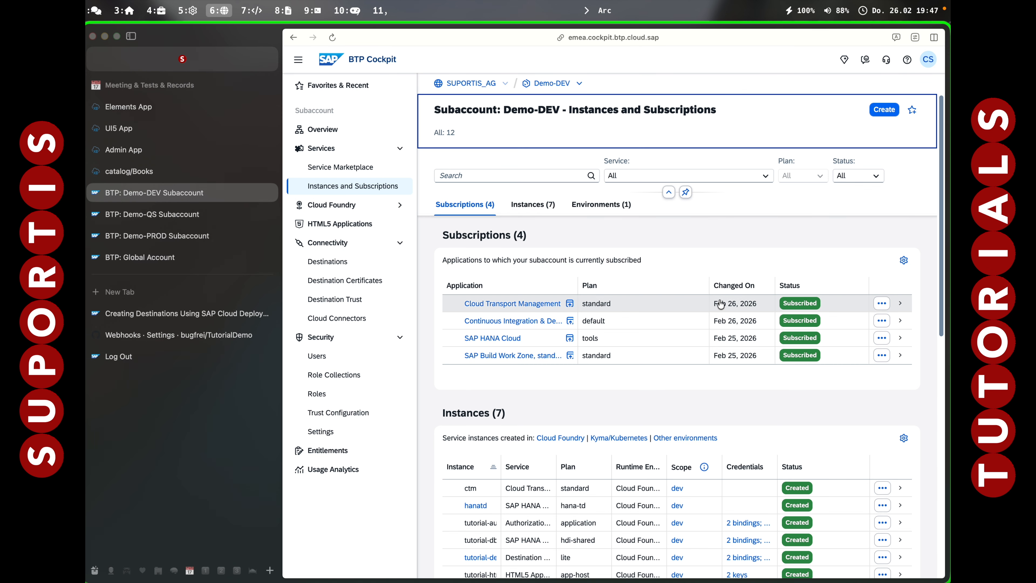
{"action": "left_click", "coordinate": [882, 303]}
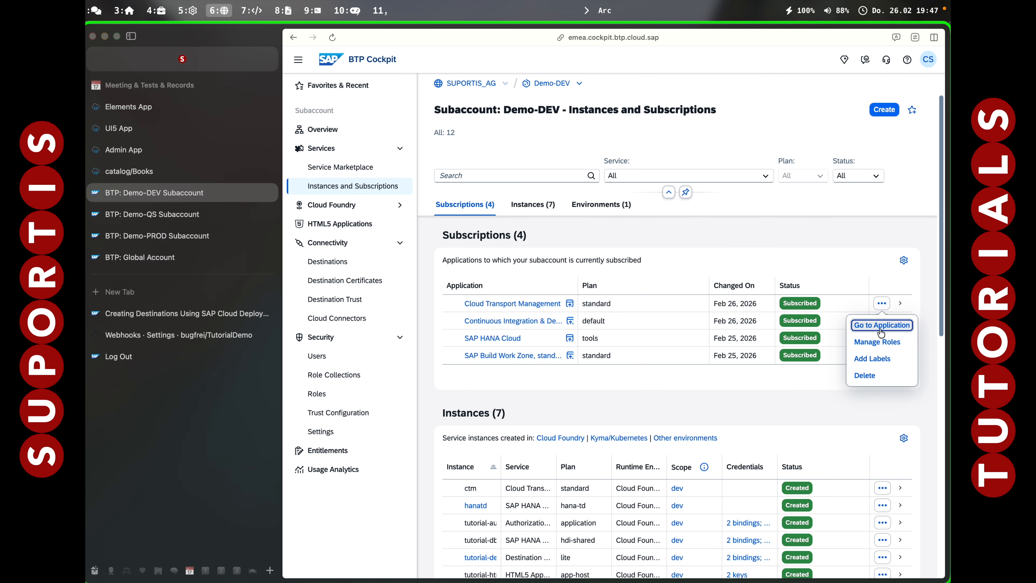
{"action": "left_click", "coordinate": [880, 342]}
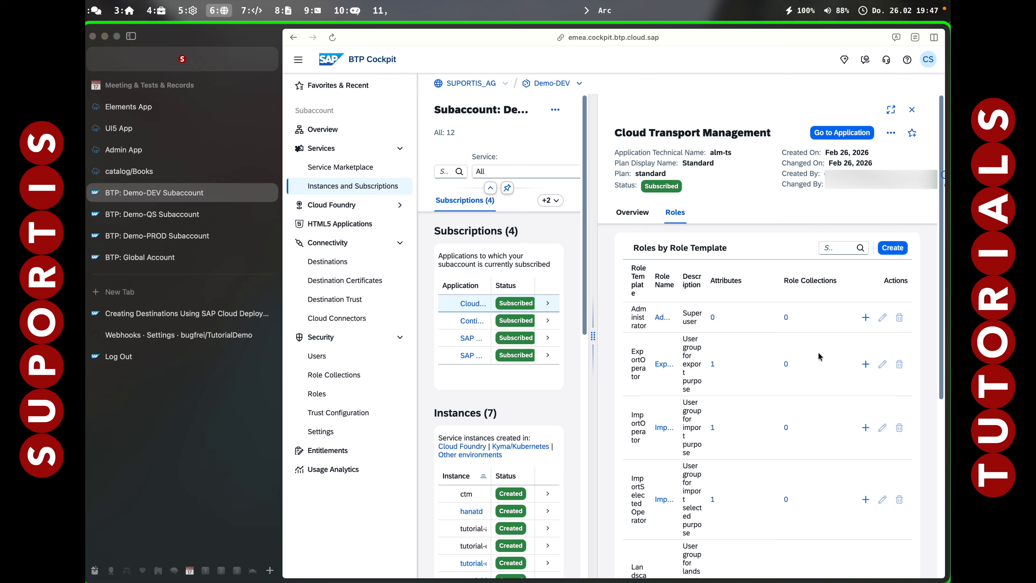
{"action": "scroll", "coordinate": [817, 355], "scroll_direction": "down", "scroll_amount": 3}
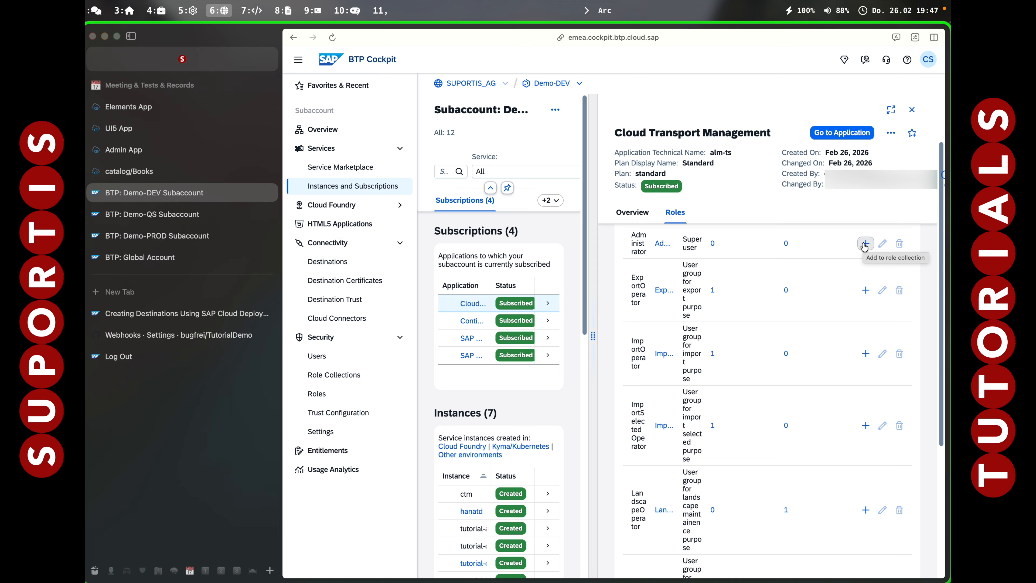
{"action": "left_click", "coordinate": [865, 244]}
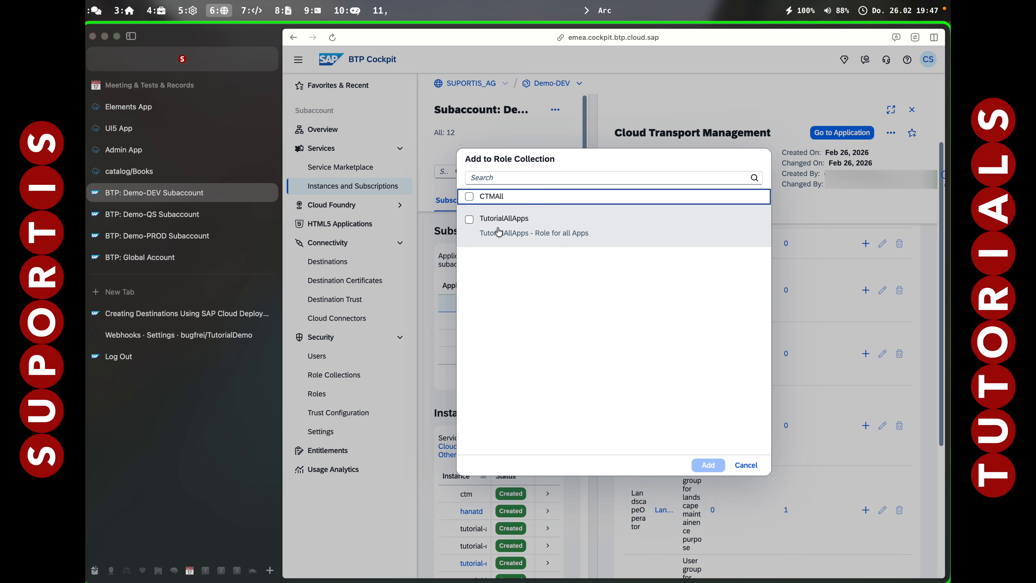
{"action": "left_click", "coordinate": [493, 203]}
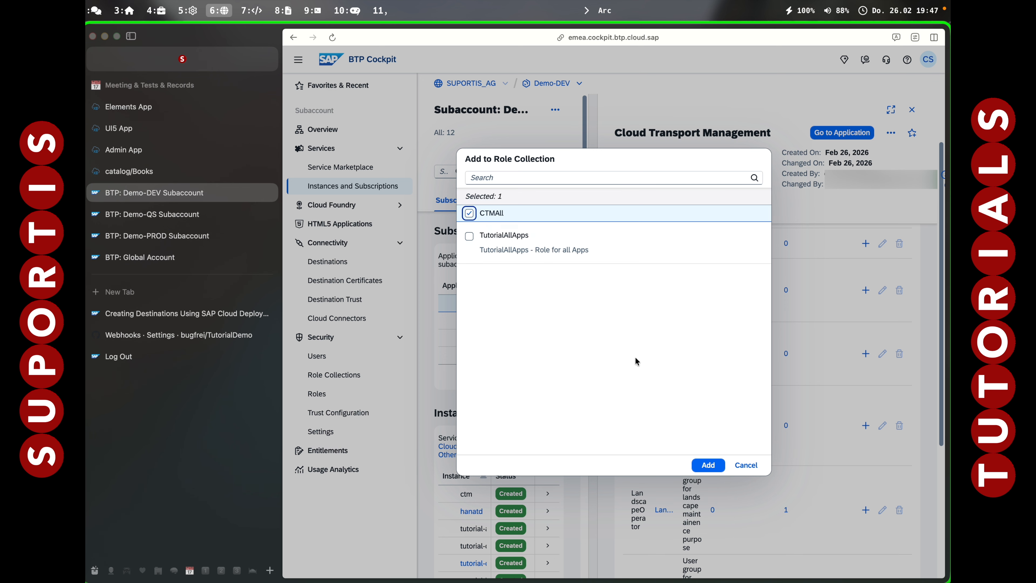
{"action": "left_click", "coordinate": [708, 465]}
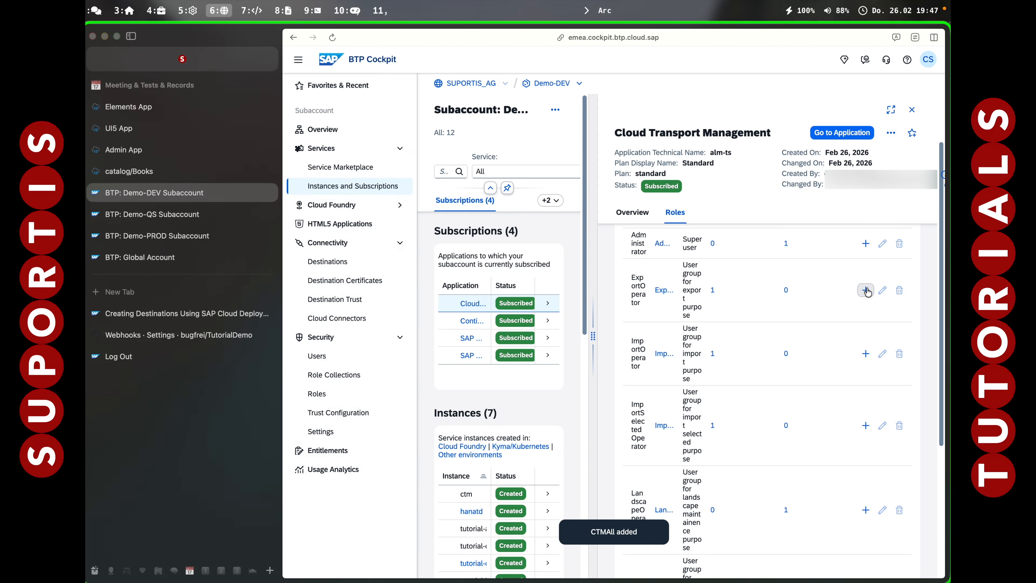
Add the ExportOperator, ImportOperator and ImportSelectedOperator roles to the CTMAll role collection.
{"action": "left_click", "coordinate": [866, 290]}
{"action": "left_click", "coordinate": [489, 197]}
{"action": "left_click", "coordinate": [709, 465]}
{"action": "left_click", "coordinate": [865, 353]}
{"action": "left_click", "coordinate": [490, 197]}
{"action": "left_click", "coordinate": [708, 465]}
{"action": "left_click", "coordinate": [865, 425]}
{"action": "left_click", "coordinate": [490, 197]}
{"action": "left_click", "coordinate": [709, 465]}
Add the LandscapeOperator, TransportOperator and Viewer roles to the CTMAll role collection.
{"action": "left_click", "coordinate": [865, 367]}
{"action": "left_click", "coordinate": [489, 198]}
{"action": "left_click", "coordinate": [708, 465]}
{"action": "left_click", "coordinate": [865, 456]}
{"action": "left_click", "coordinate": [469, 197]}
{"action": "left_click", "coordinate": [708, 465]}
{"action": "left_click", "coordinate": [866, 531]}
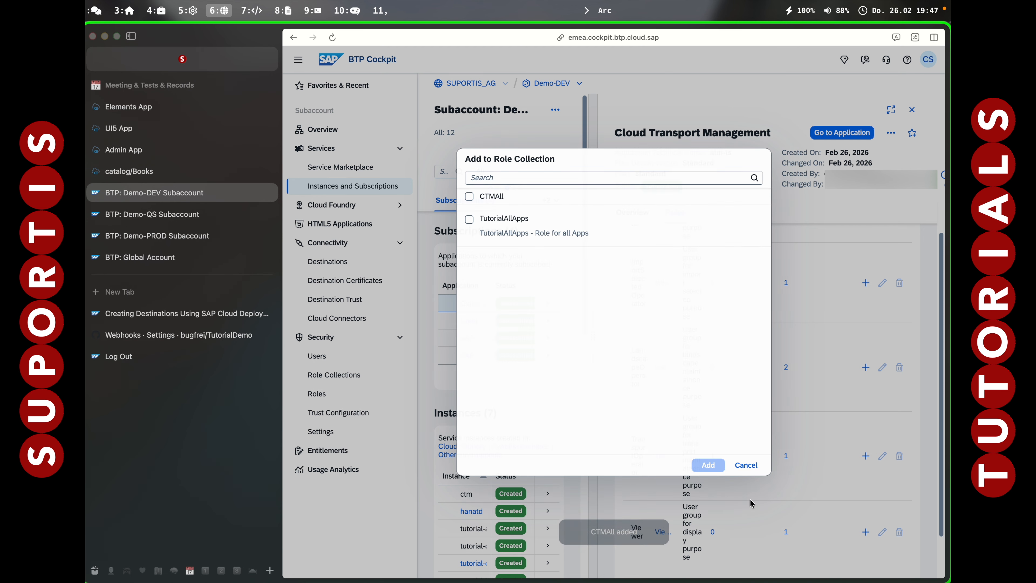
{"action": "left_click", "coordinate": [470, 196]}
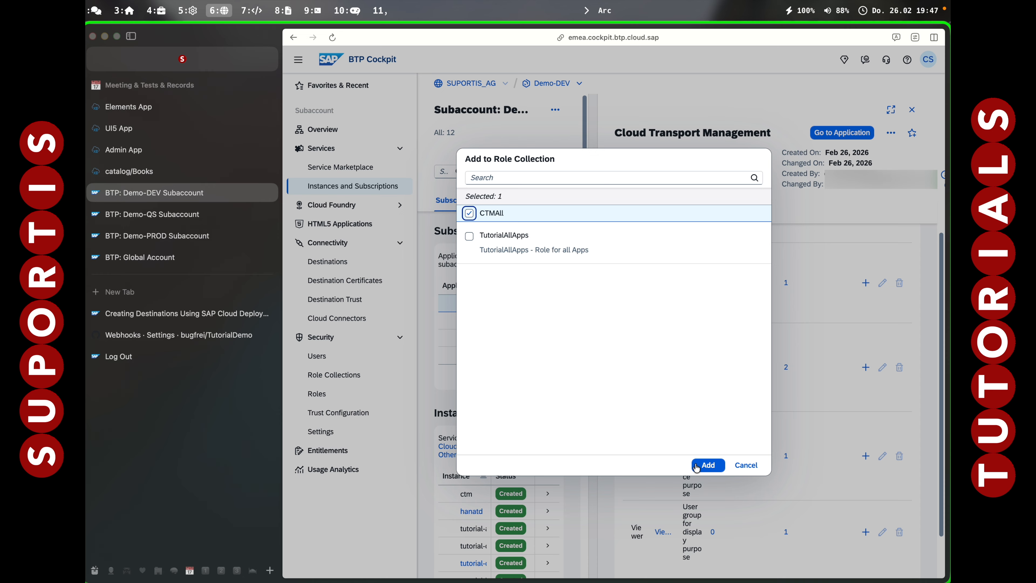
{"action": "left_click", "coordinate": [708, 465]}
{"action": "scroll", "coordinate": [809, 491], "scroll_direction": "down", "scroll_amount": 2}
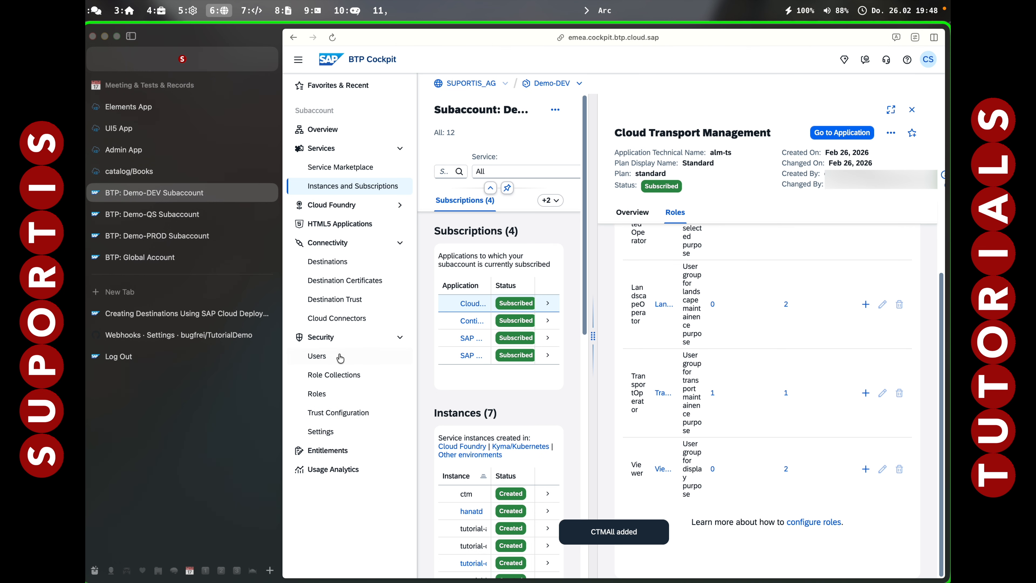
Assign the CTMAll role collection to the Demo-DEV user from the Default identity provider.
{"action": "left_click", "coordinate": [316, 355]}
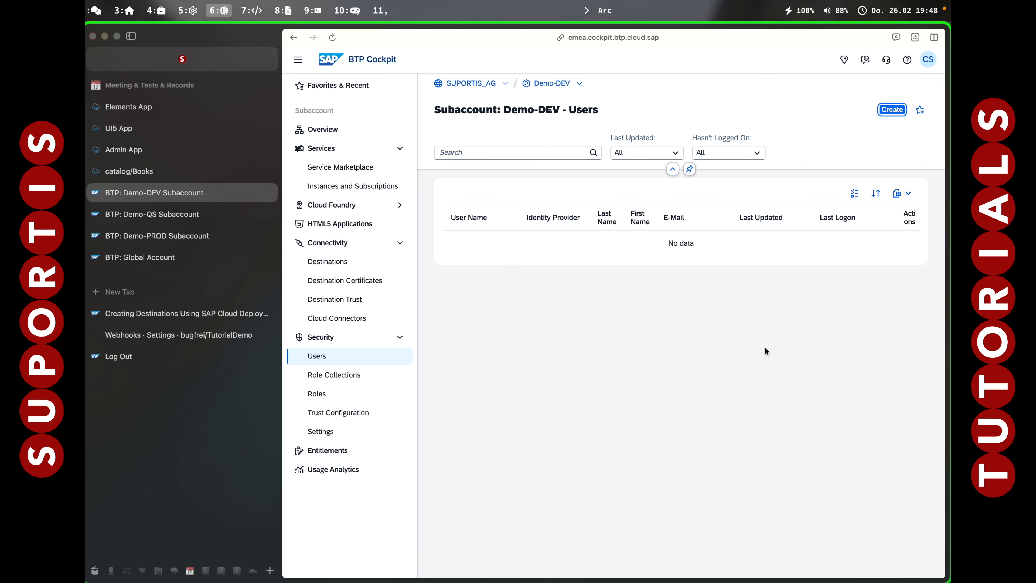
{"action": "left_click", "coordinate": [907, 292]}
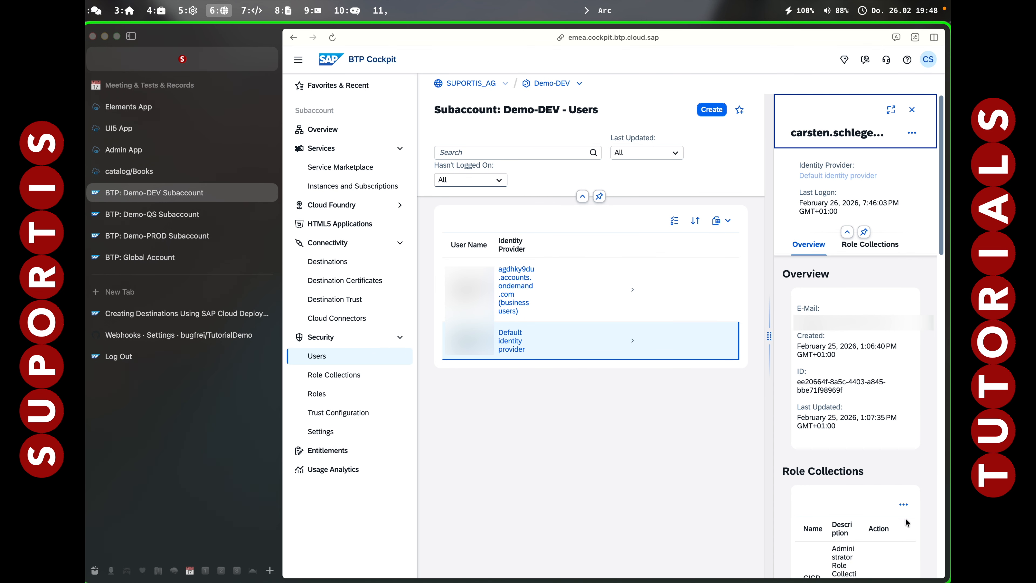
{"action": "left_click", "coordinate": [904, 504]}
{"action": "left_click", "coordinate": [822, 452]}
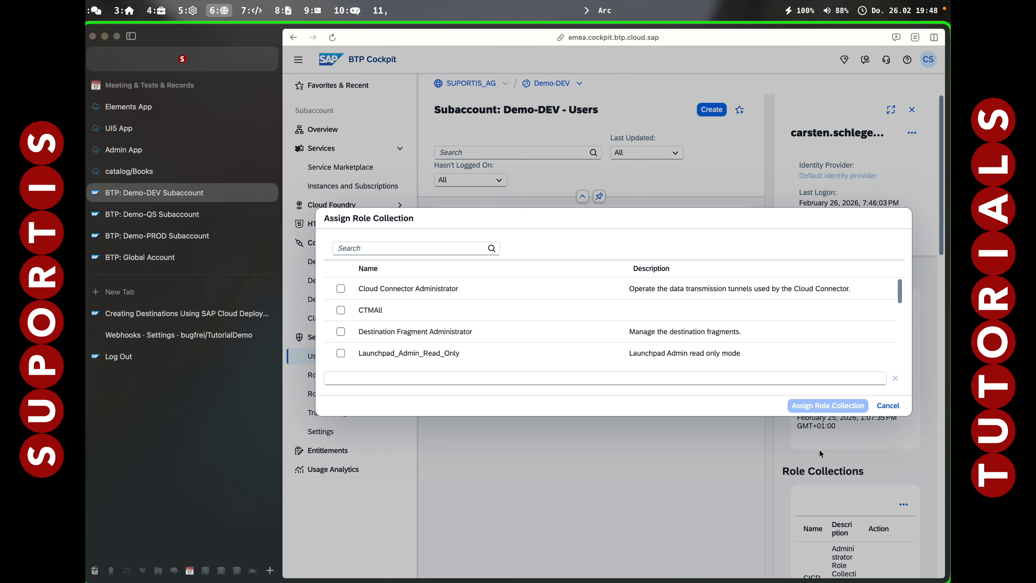
{"action": "left_click", "coordinate": [340, 310]}
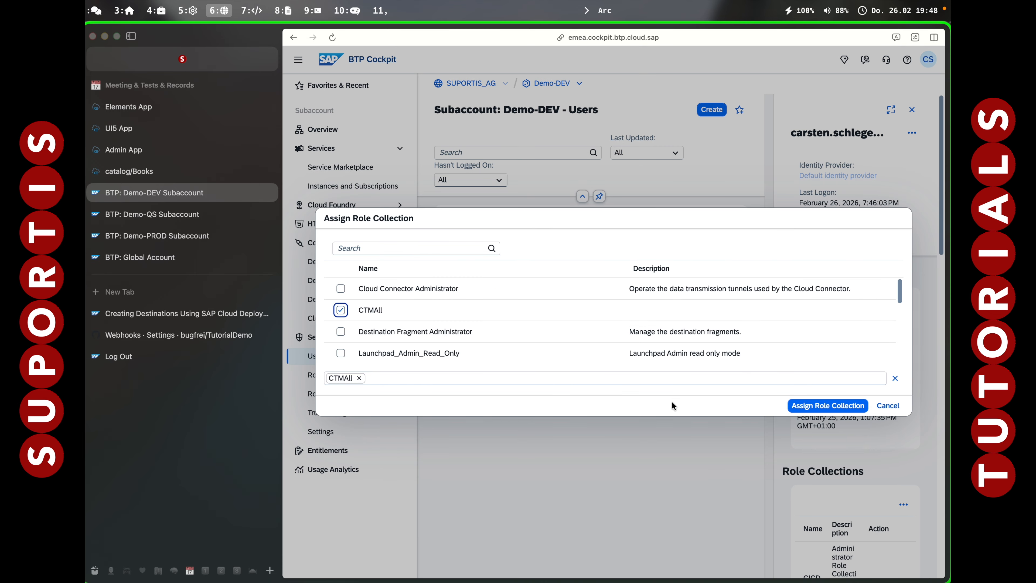
{"action": "left_click", "coordinate": [805, 405]}
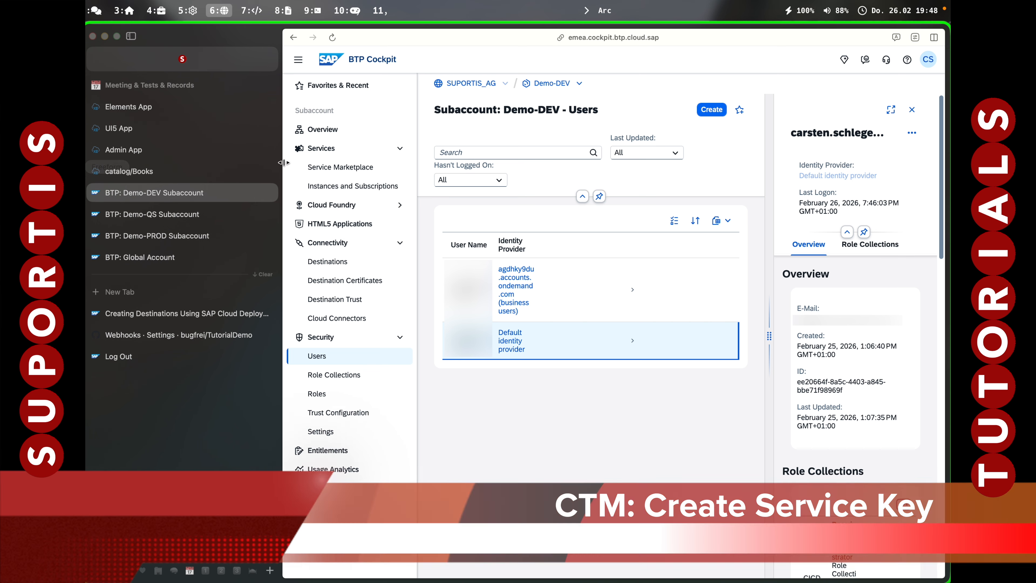
Create a service key named ctmkey for the ctm service instance in the Demo-DEV subaccount.
{"action": "left_click", "coordinate": [322, 185]}
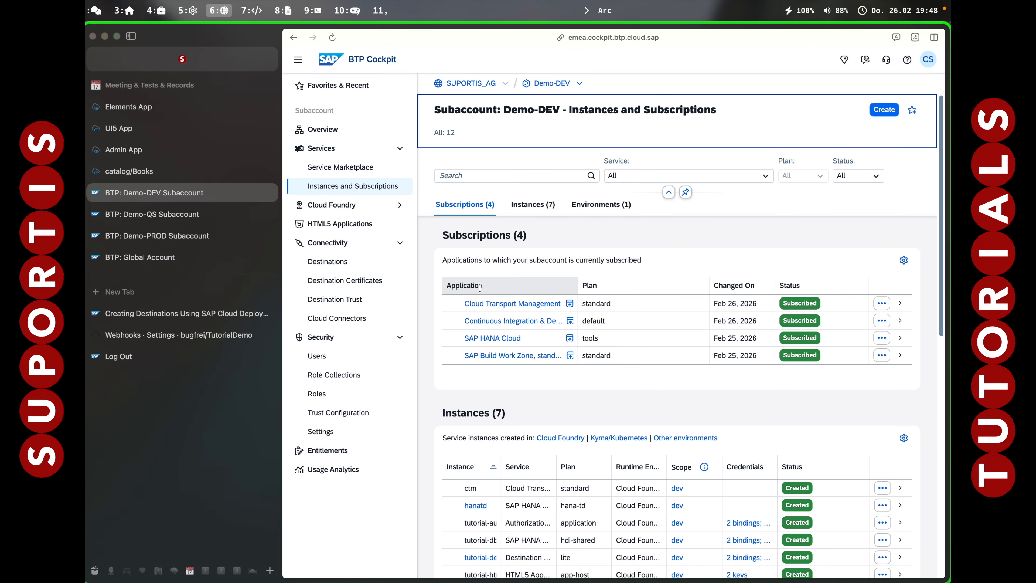
{"action": "scroll", "coordinate": [526, 388], "scroll_direction": "down", "scroll_amount": 3}
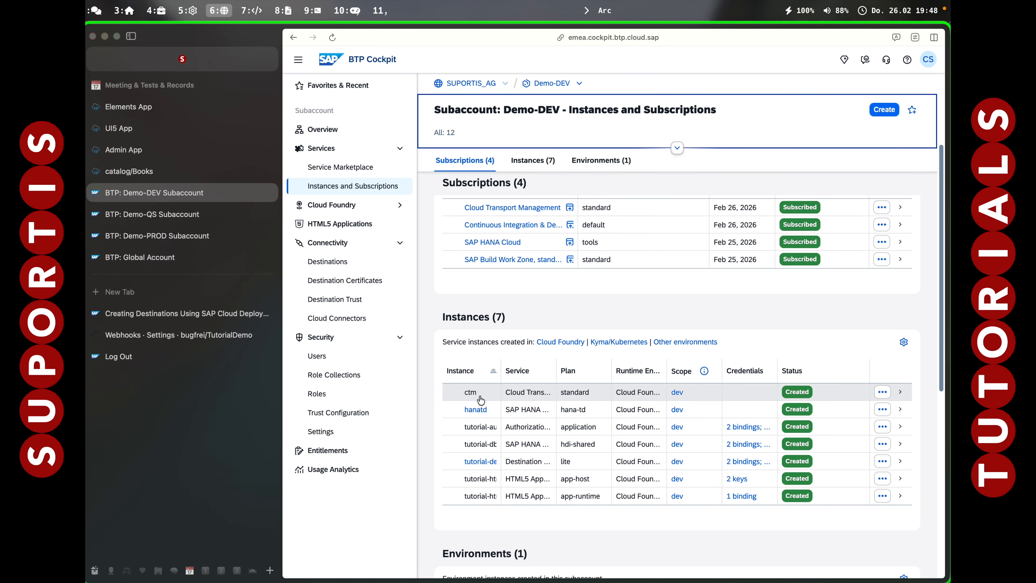
{"action": "left_click", "coordinate": [882, 392]}
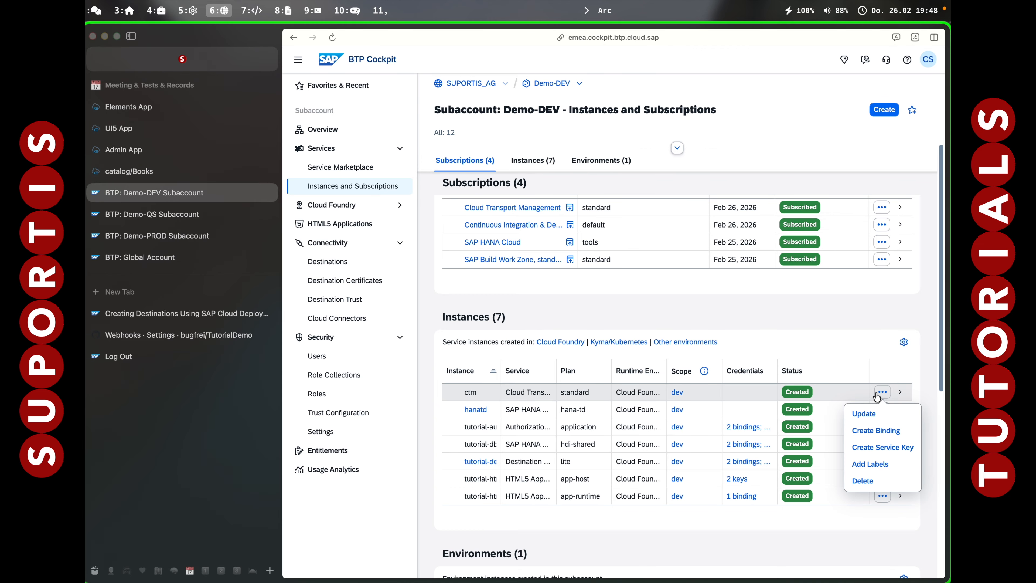
{"action": "left_click", "coordinate": [868, 446]}
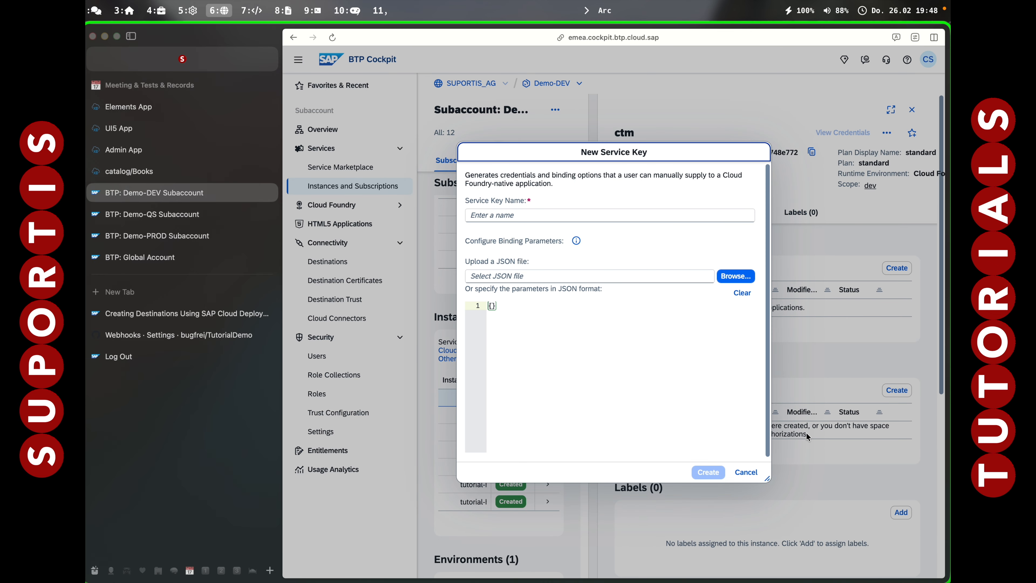
{"action": "left_click", "coordinate": [546, 219]}
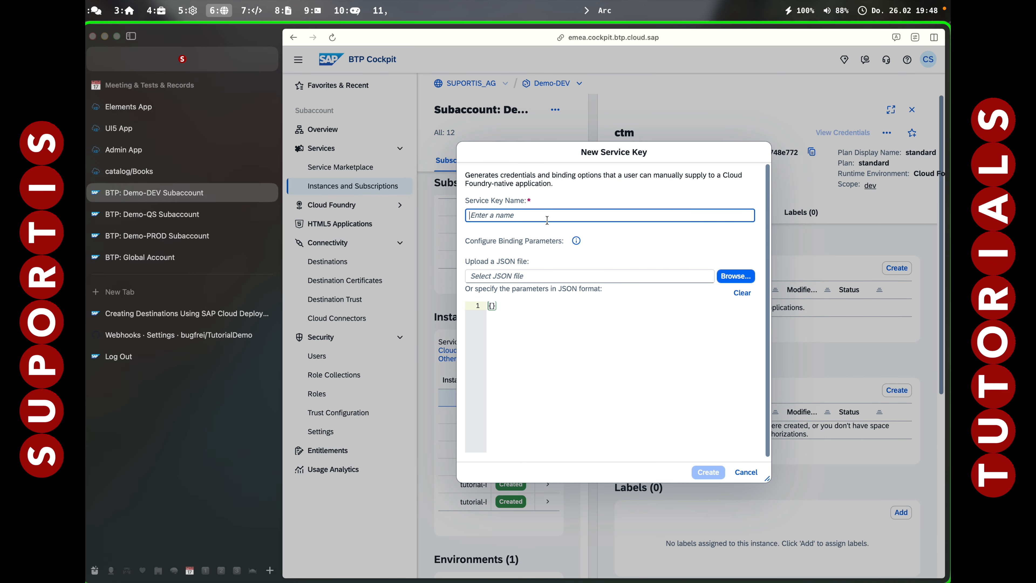
{"action": "type", "text": "ctm"}
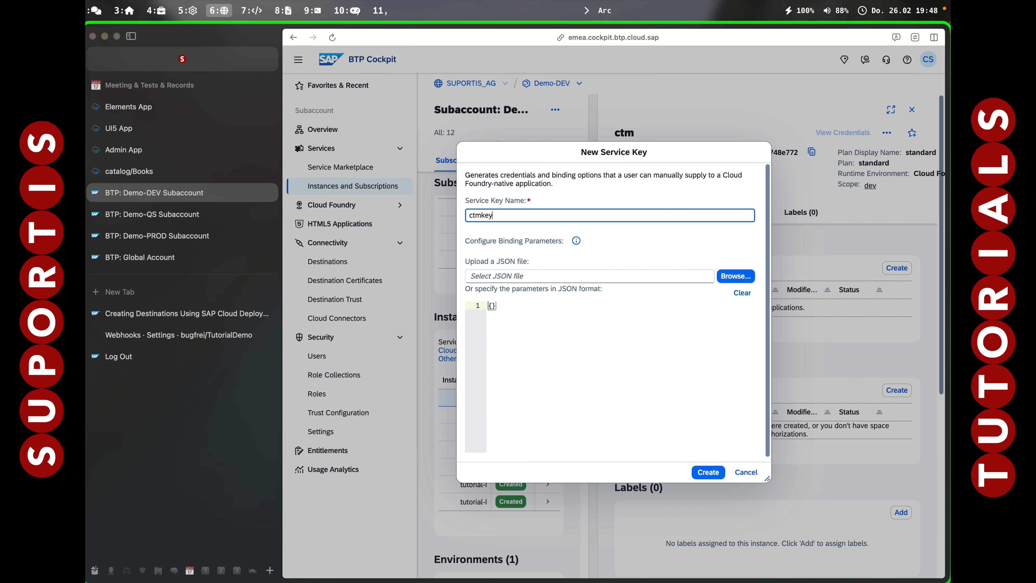
{"action": "type", "text": "key"}
{"action": "left_click", "coordinate": [713, 471]}
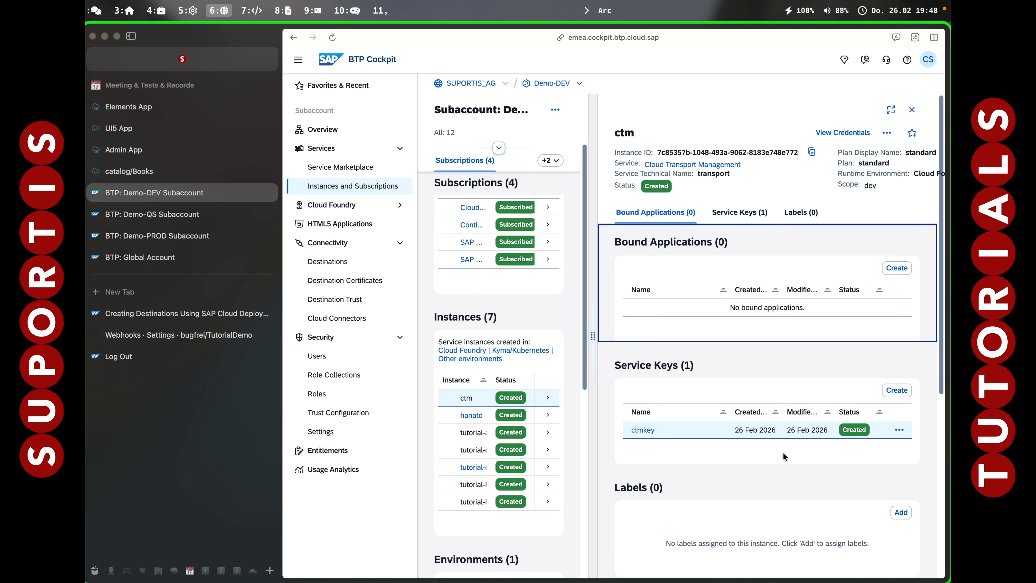
View the credentials of the ctmkey service key and copy them as JSON.
{"action": "key", "text": "super+s"}
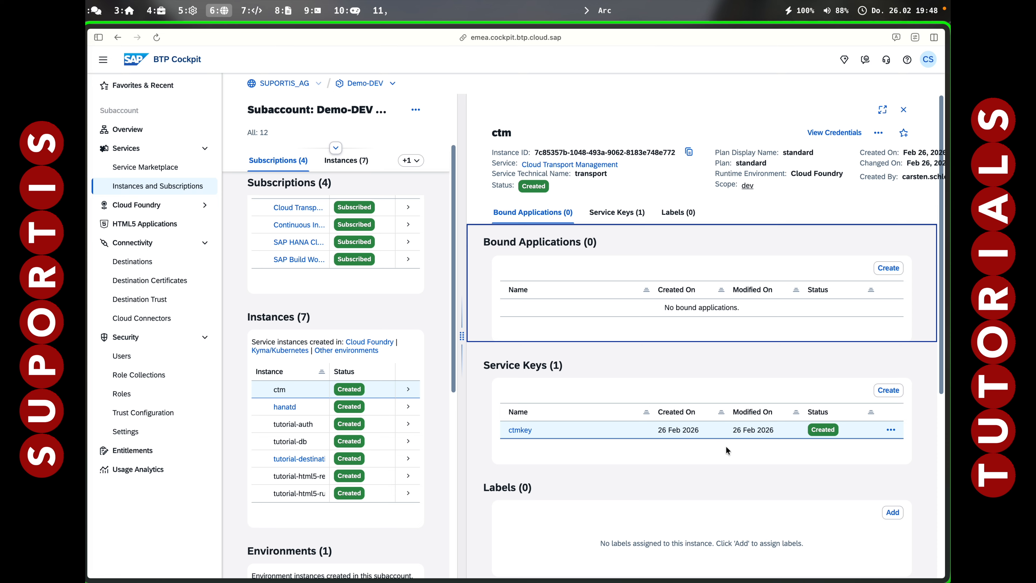
{"action": "left_click", "coordinate": [891, 431]}
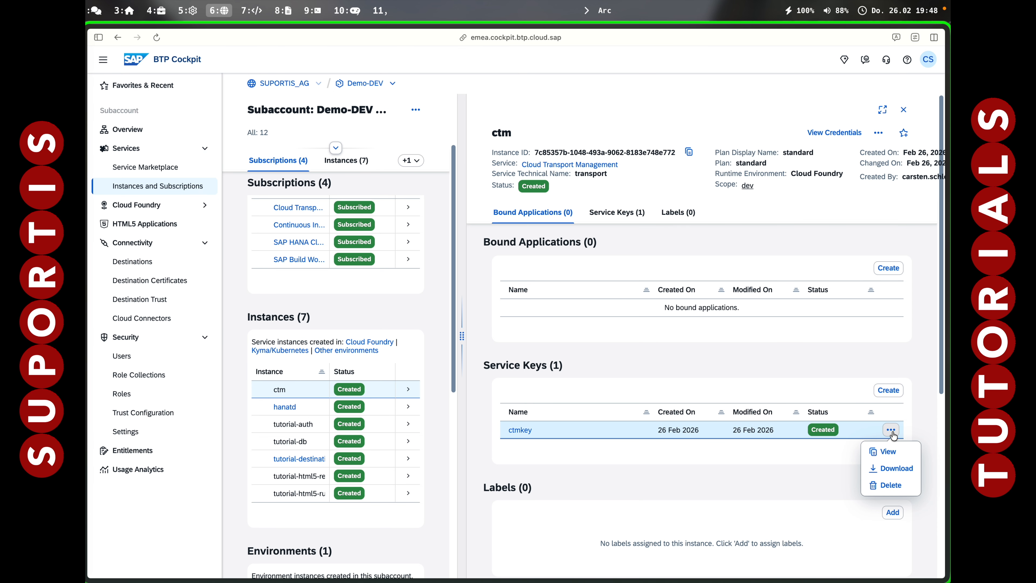
{"action": "left_click", "coordinate": [891, 453]}
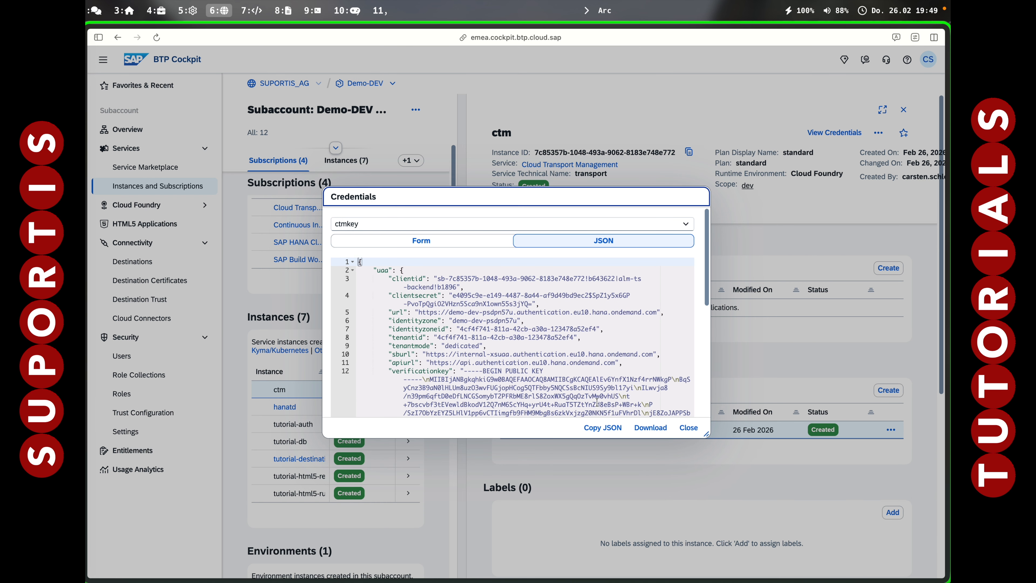
{"action": "left_click", "coordinate": [607, 432]}
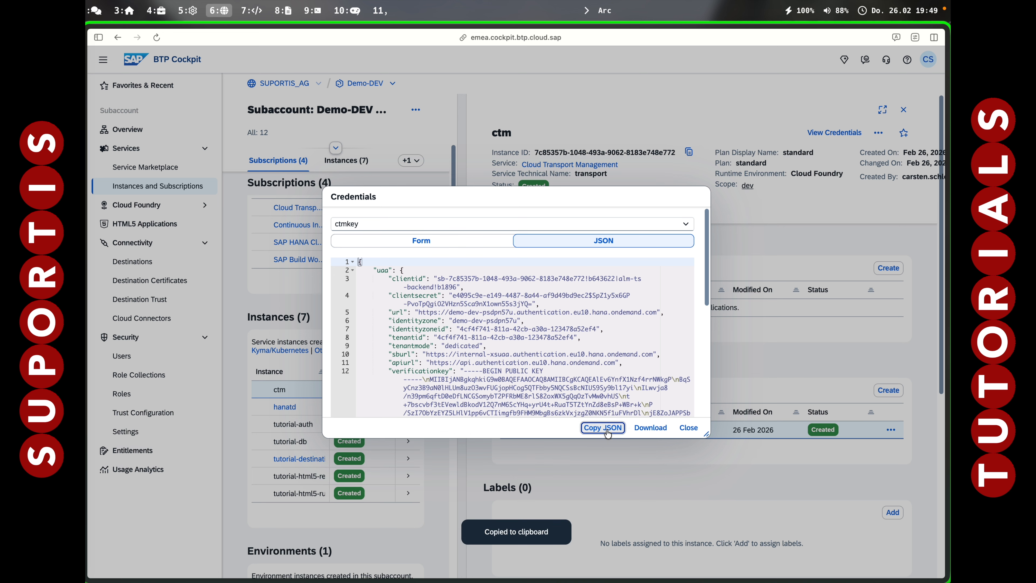
{"action": "left_click", "coordinate": [689, 429]}
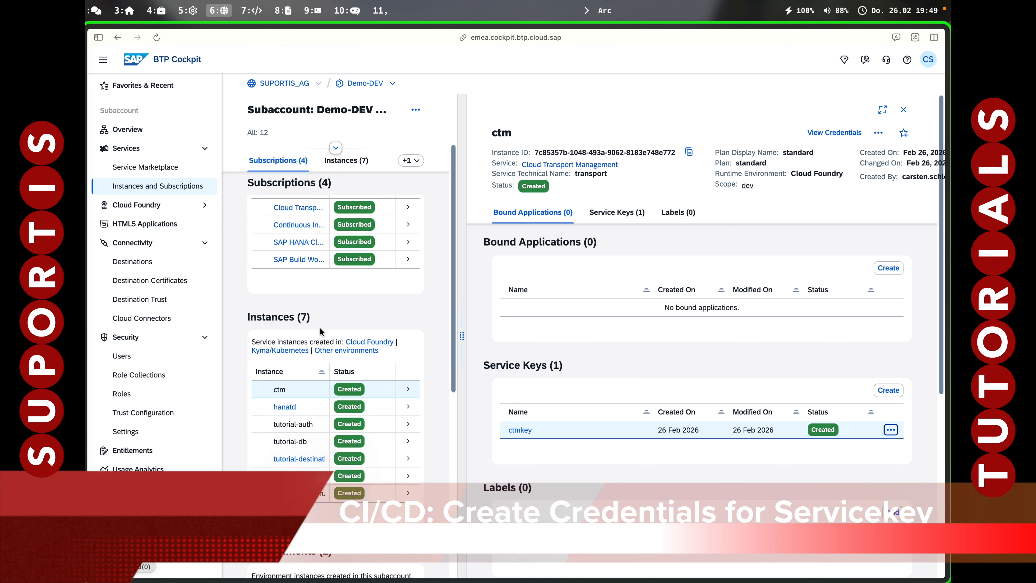
Open the Continuous Integration & Delivery subscription and start a new credential named ctmkey with the description CTM Service Key.
{"action": "left_click", "coordinate": [150, 191]}
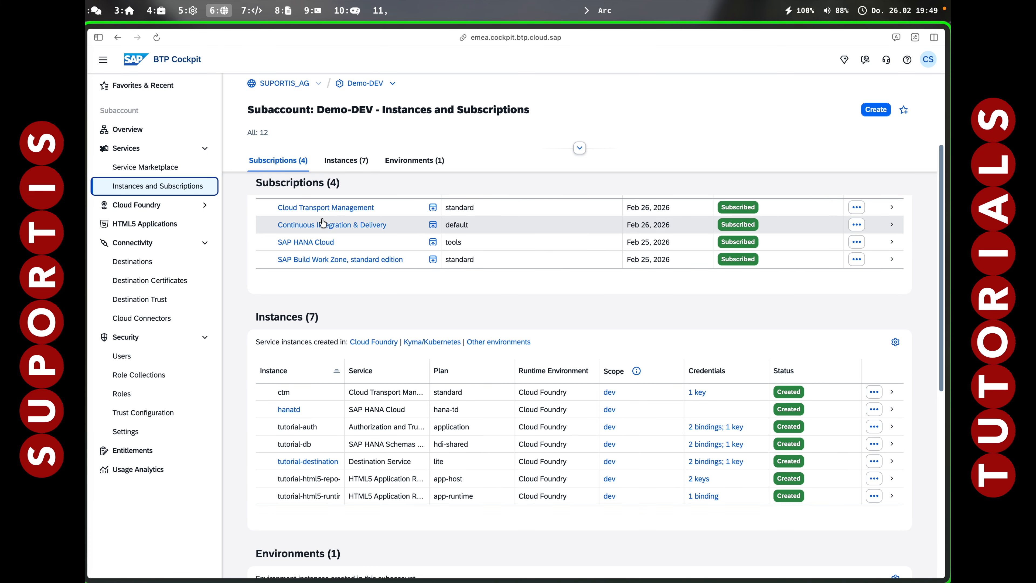
{"action": "left_click", "coordinate": [322, 225]}
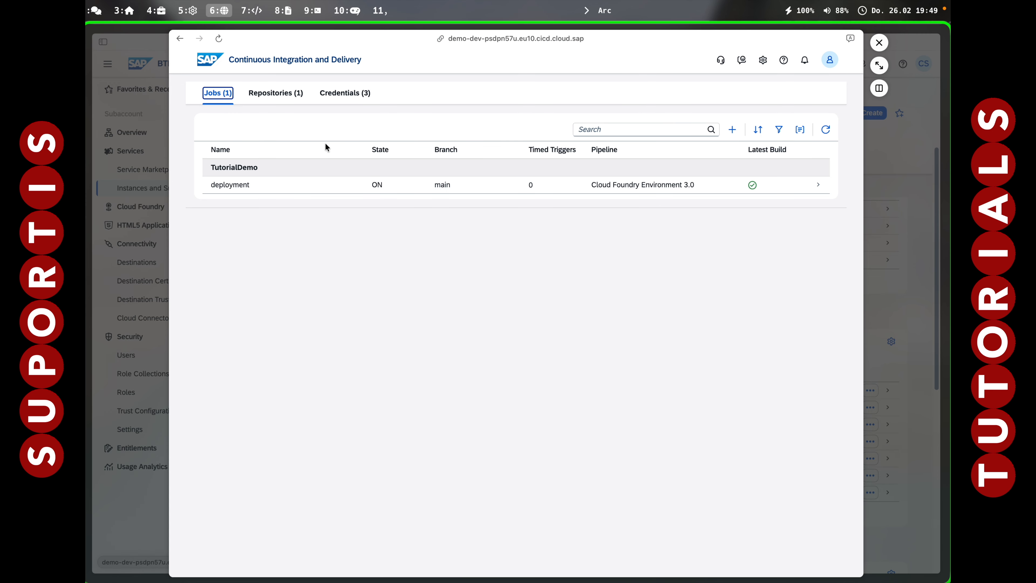
{"action": "left_click", "coordinate": [349, 93]}
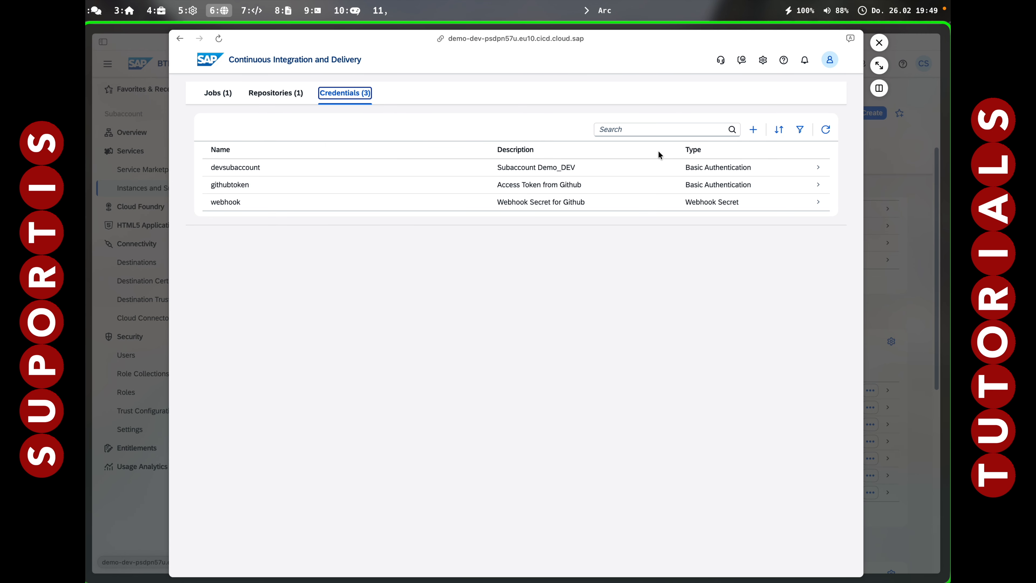
{"action": "left_click", "coordinate": [753, 129]}
{"action": "left_click", "coordinate": [733, 164]}
{"action": "type", "text": "ctmkey"}
{"action": "key", "text": "Tab"}
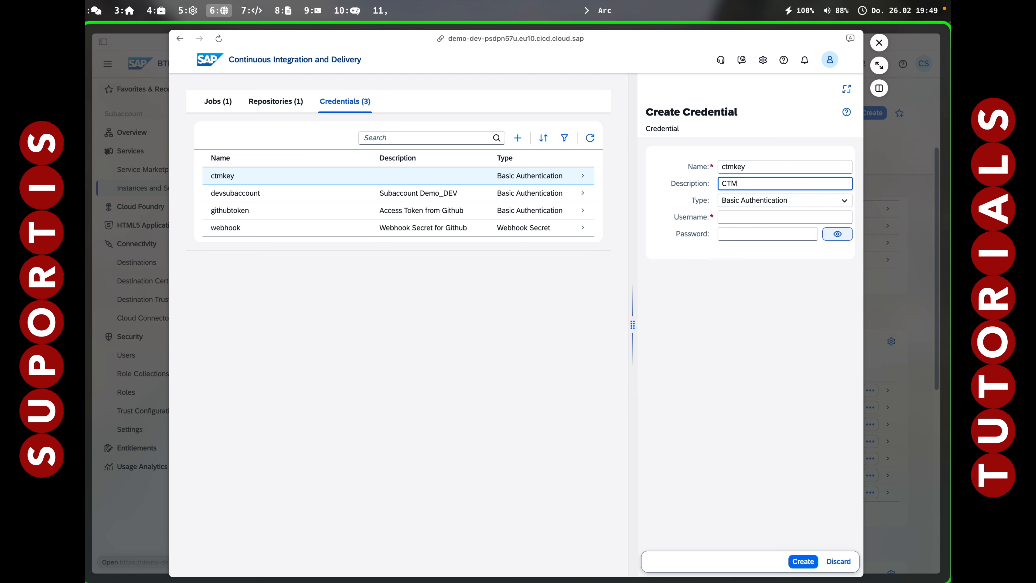
{"action": "type", "text": "CTM Service Key"}
{"action": "key", "text": "Tab"}
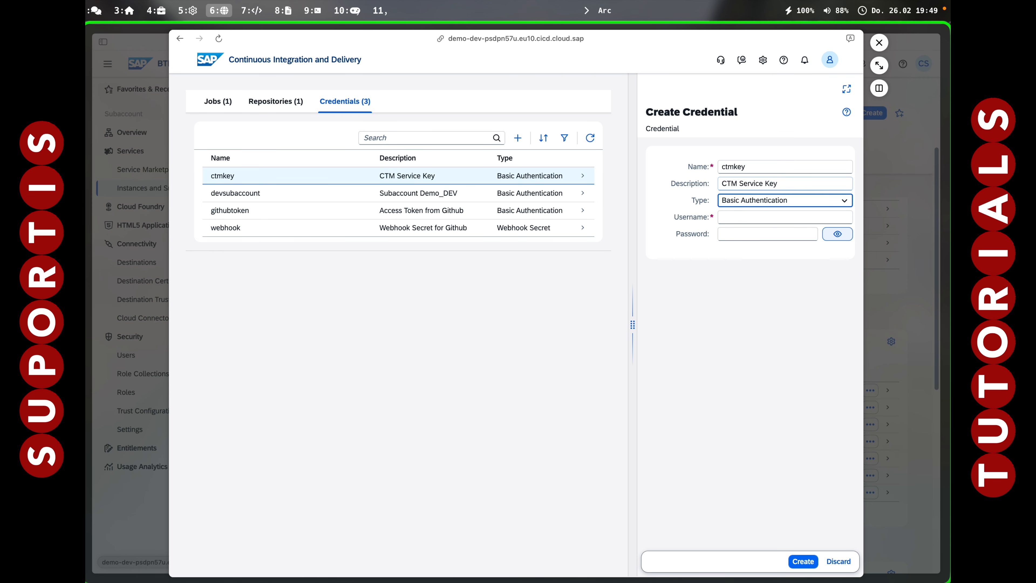
Set the ctmkey credential's type to Service Key, paste the copied service key JSON, and create the credential.
{"action": "left_click", "coordinate": [792, 201]}
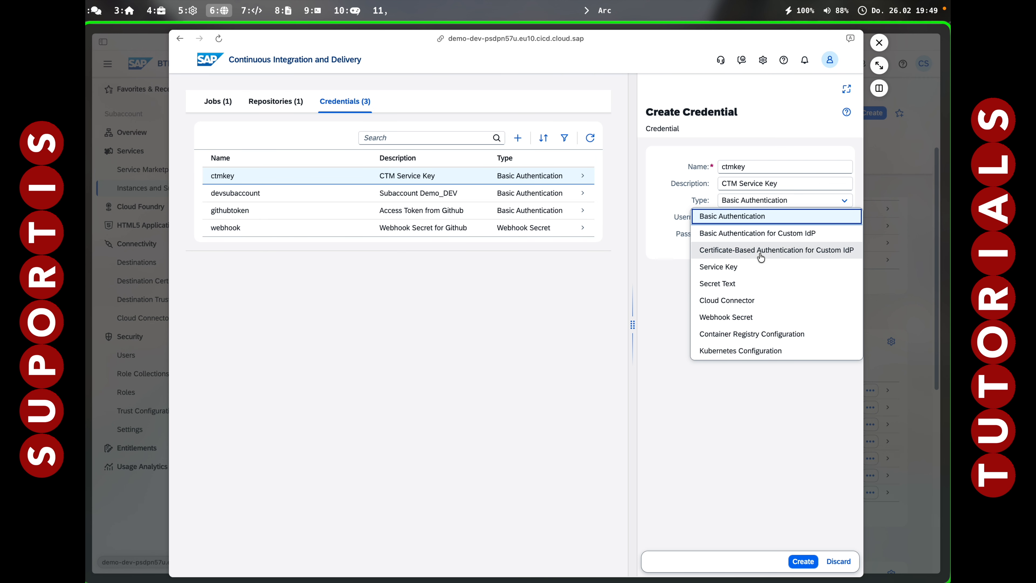
{"action": "left_click", "coordinate": [733, 272]}
{"action": "left_click", "coordinate": [730, 333]}
{"action": "key", "text": "super+v"}
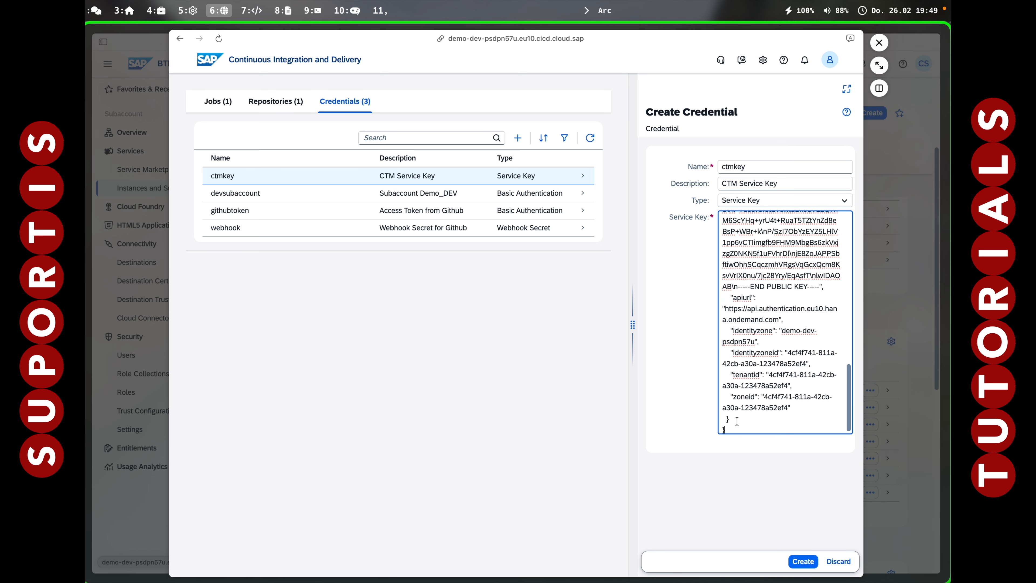
{"action": "left_click", "coordinate": [801, 561]}
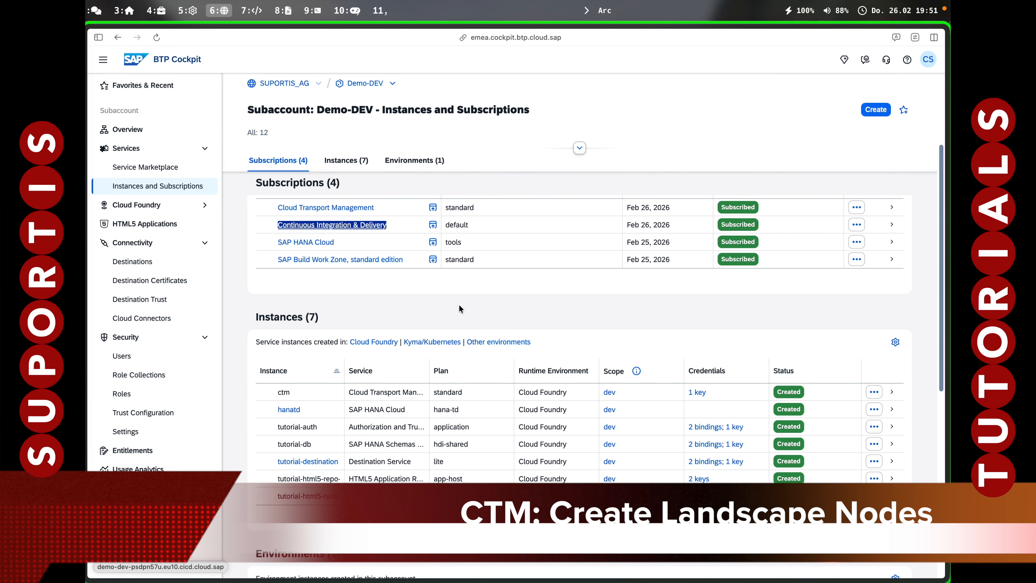
Open the Cloud Transport Management application at full size and start the Landscape Wizard with the Two-Node Landscape template.
{"action": "left_click", "coordinate": [330, 209]}
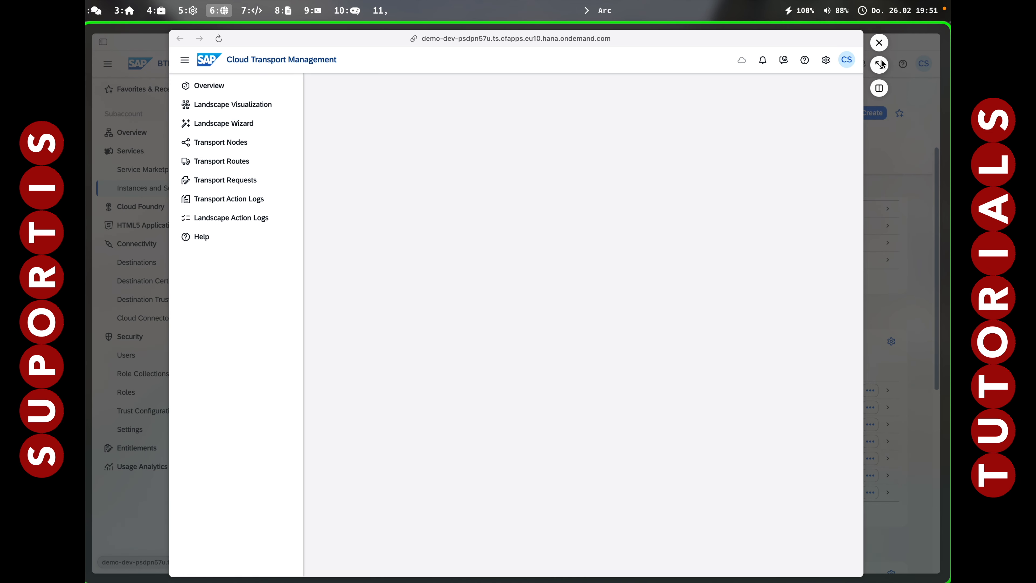
{"action": "left_click", "coordinate": [879, 65]}
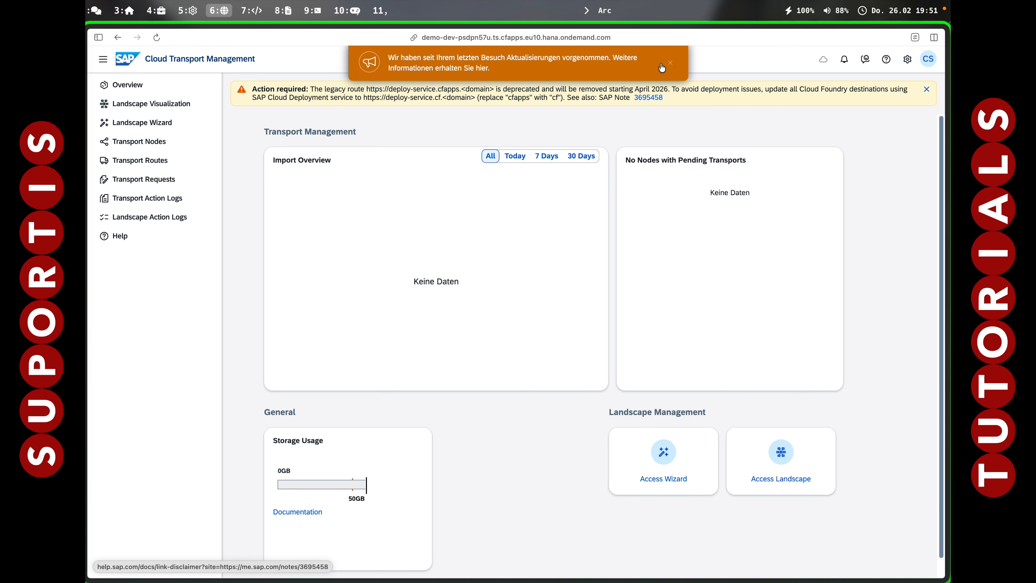
{"action": "left_click", "coordinate": [670, 62]}
{"action": "left_click", "coordinate": [153, 128]}
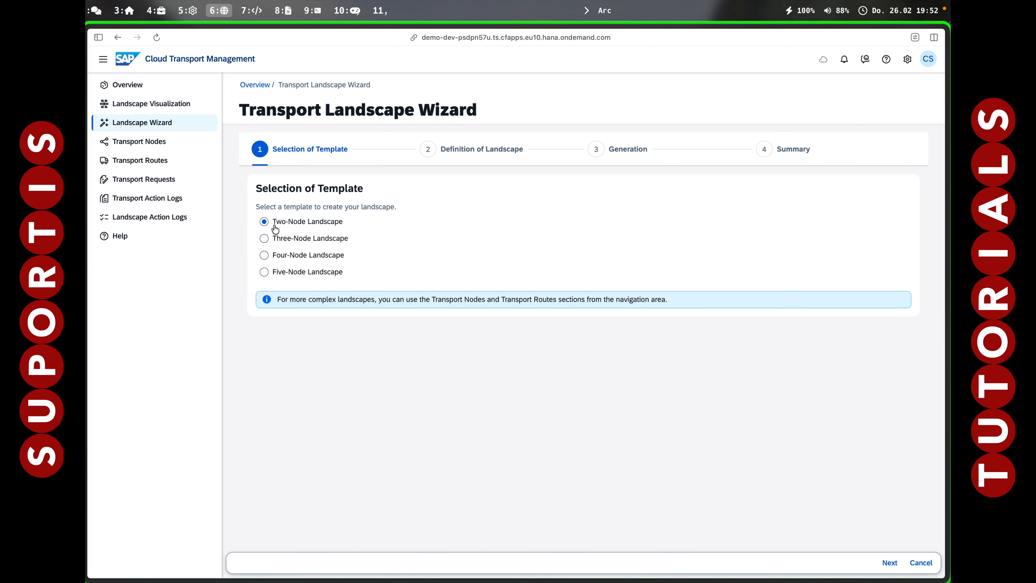
{"action": "left_click", "coordinate": [267, 225]}
{"action": "left_click", "coordinate": [890, 562]}
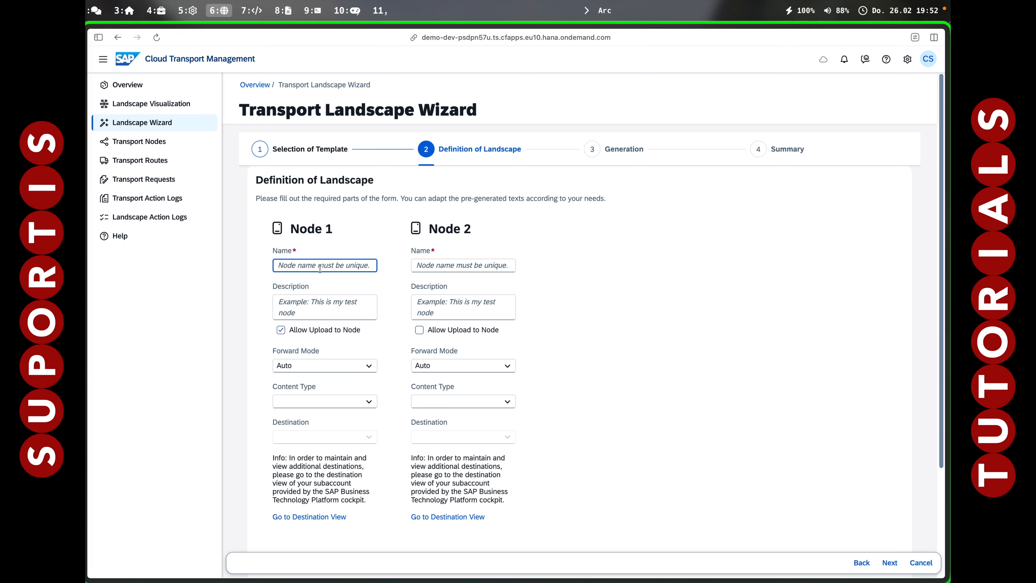
Name Node 1 qsnode and give it the description QS System.
{"action": "type", "text": "qsnode"}
{"action": "key", "text": "Tab"}
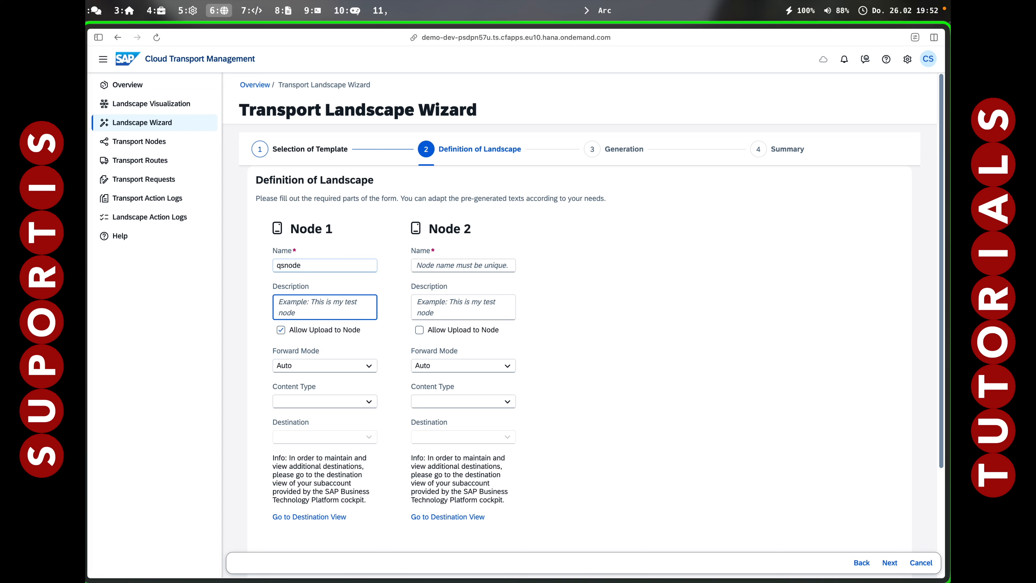
{"action": "type", "text": "QD System"}
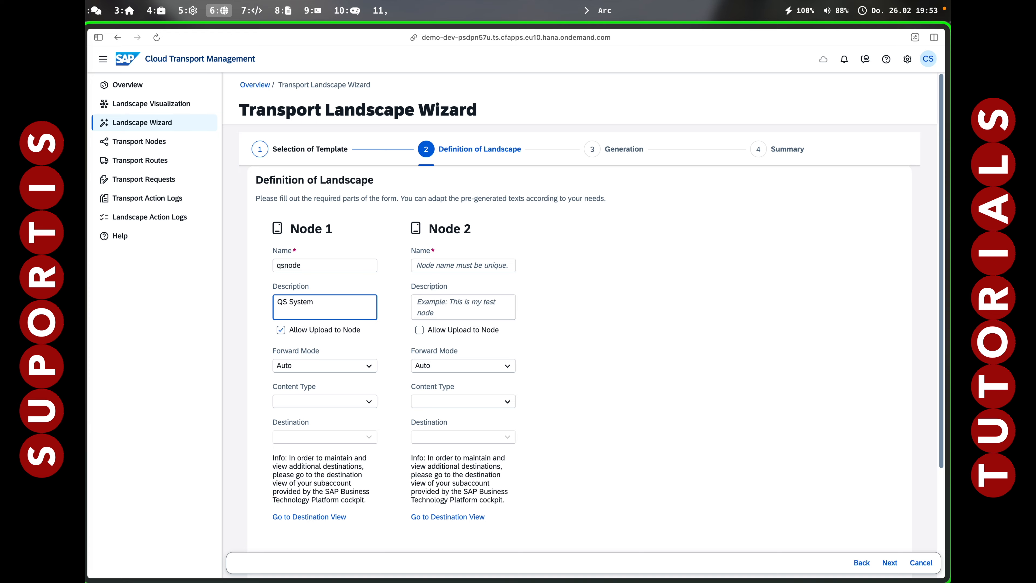
{"action": "key", "text": "Escape"}
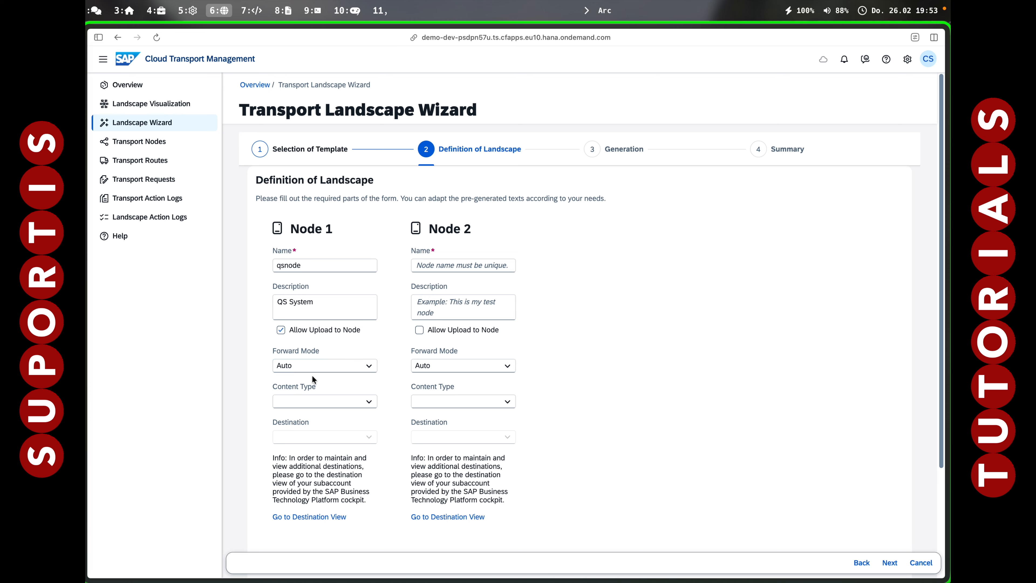
Set Node 1's content type to Multi-Target Application and its destination to destqs.
{"action": "left_click", "coordinate": [308, 396]}
{"action": "left_click", "coordinate": [308, 450]}
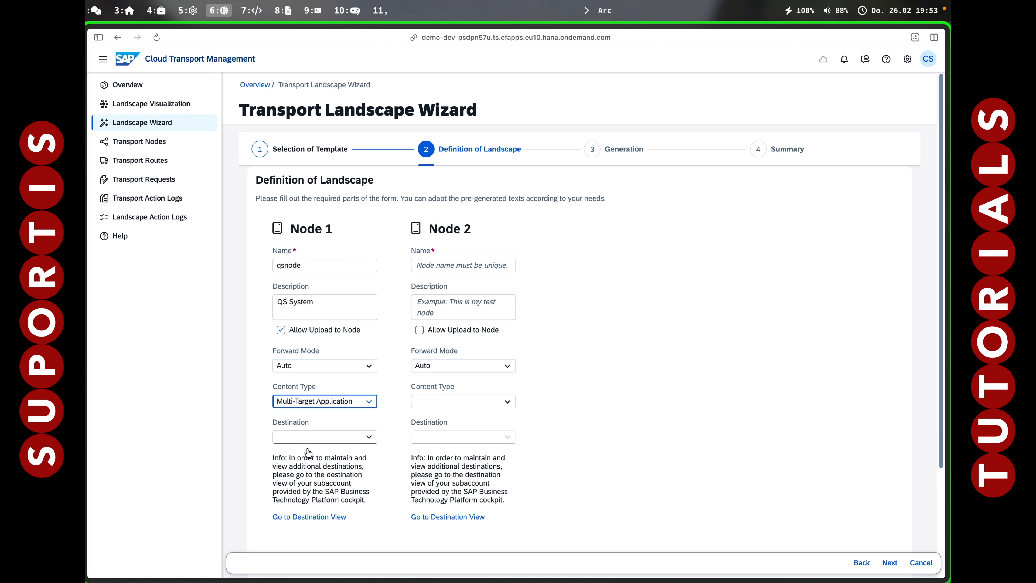
{"action": "left_click", "coordinate": [369, 440]}
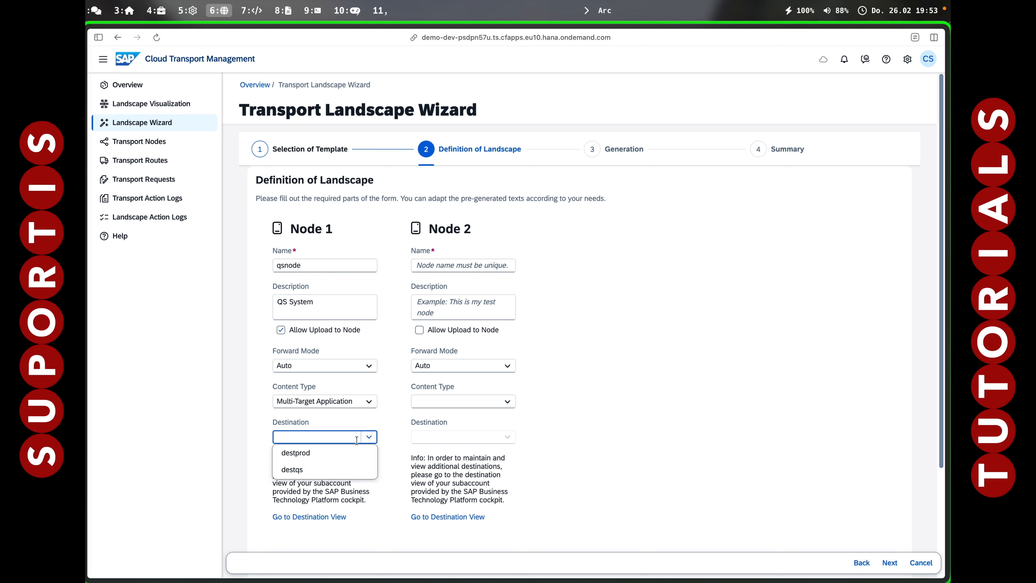
{"action": "left_click", "coordinate": [294, 470]}
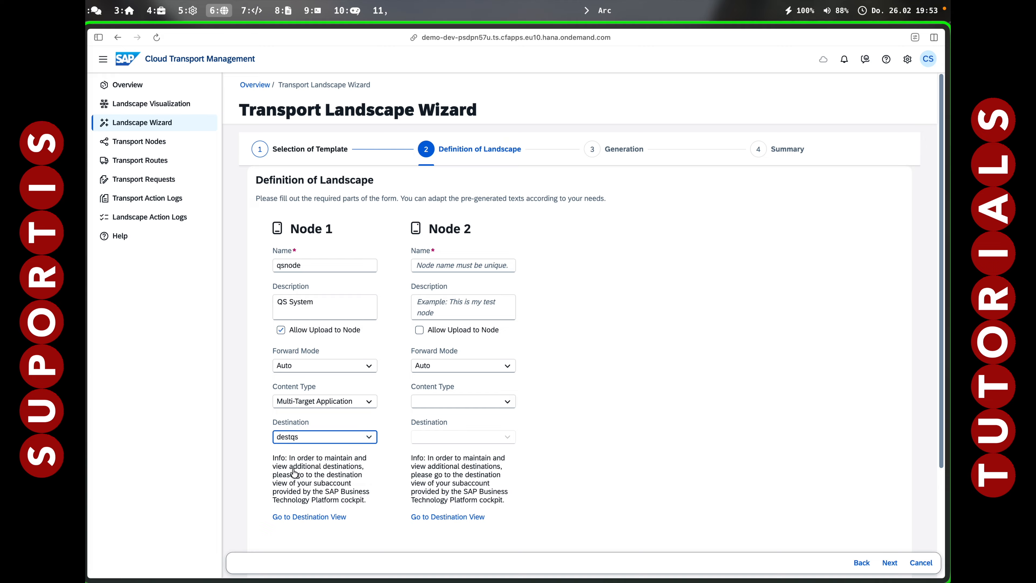
Name Node 2 prodnode and give it the description Prod System.
{"action": "left_click", "coordinate": [468, 265]}
{"action": "type", "text": "prodnode"}
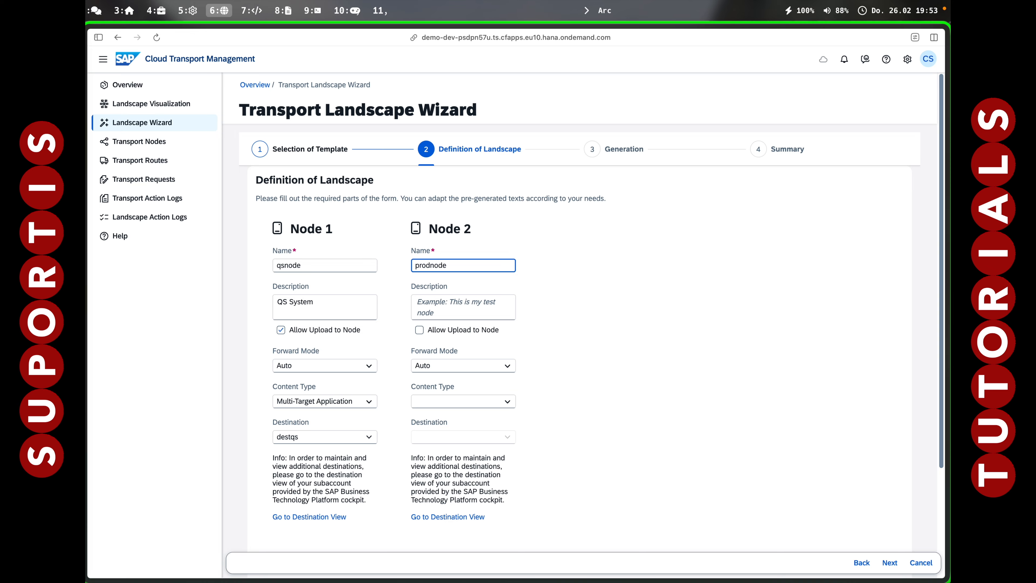
{"action": "key", "text": "Tab"}
{"action": "type", "text": "Prod System"}
{"action": "key", "text": "Tab"}
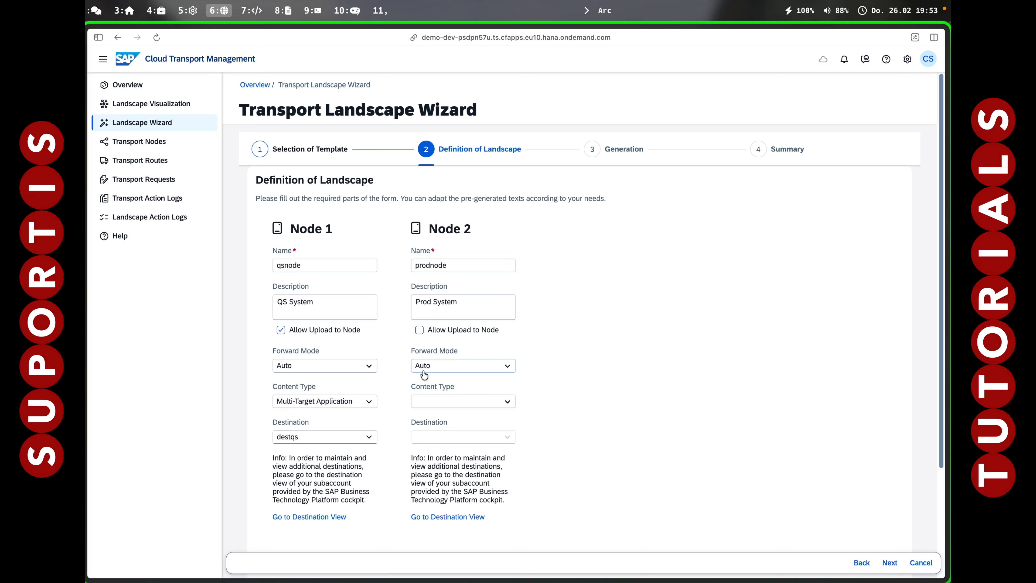
Set Node 2's content type to Multi-Target Application and its destination to destprod.
{"action": "left_click", "coordinate": [455, 404]}
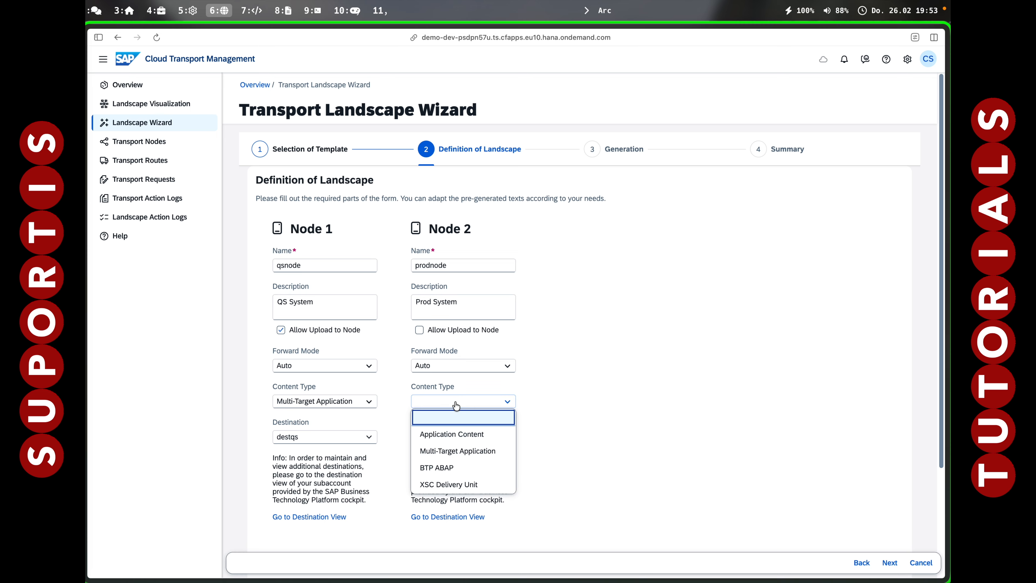
{"action": "left_click", "coordinate": [444, 450]}
{"action": "left_click", "coordinate": [452, 437]}
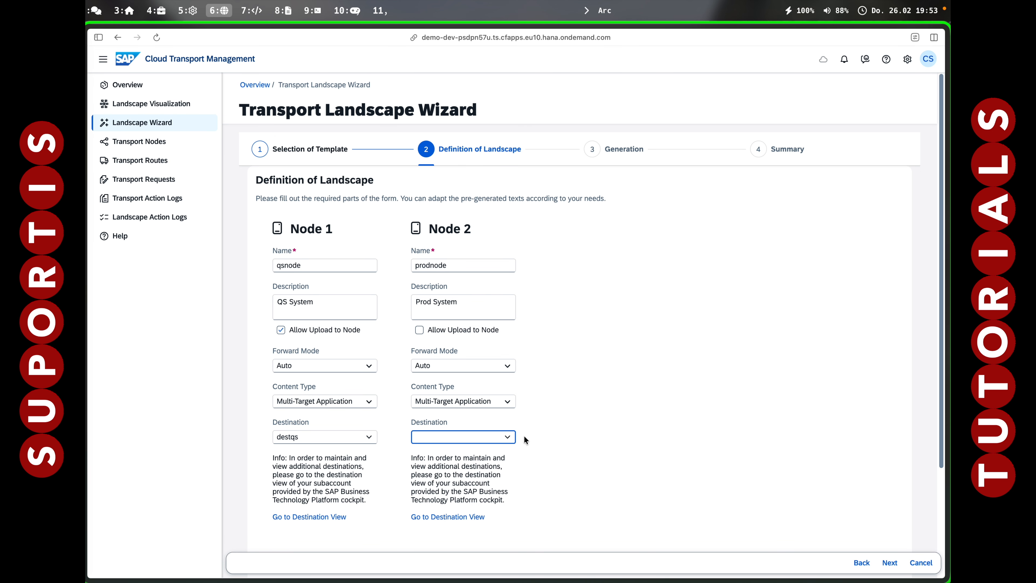
{"action": "left_click", "coordinate": [507, 437]}
{"action": "left_click", "coordinate": [449, 460]}
Generate the two-node landscape with the default route name and finish the wizard from its summary.
{"action": "scroll", "coordinate": [502, 494], "scroll_direction": "down", "scroll_amount": 3}
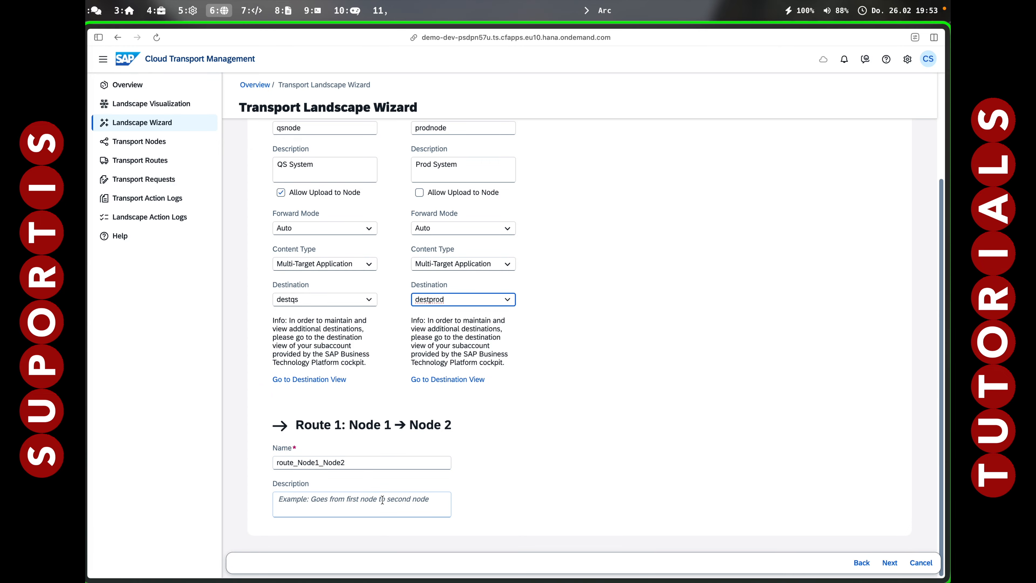
{"action": "left_click", "coordinate": [890, 562]}
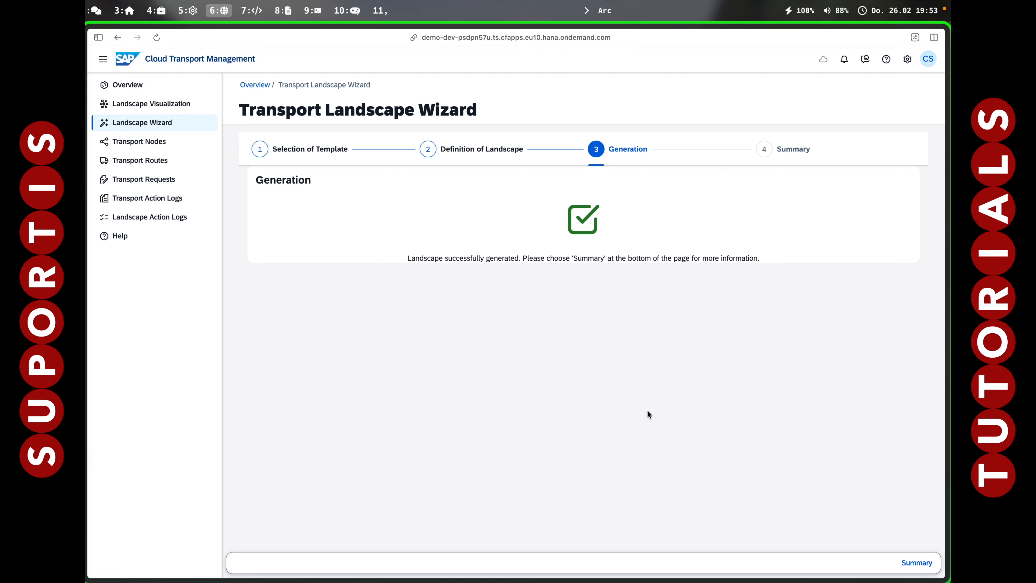
{"action": "left_click", "coordinate": [917, 563]}
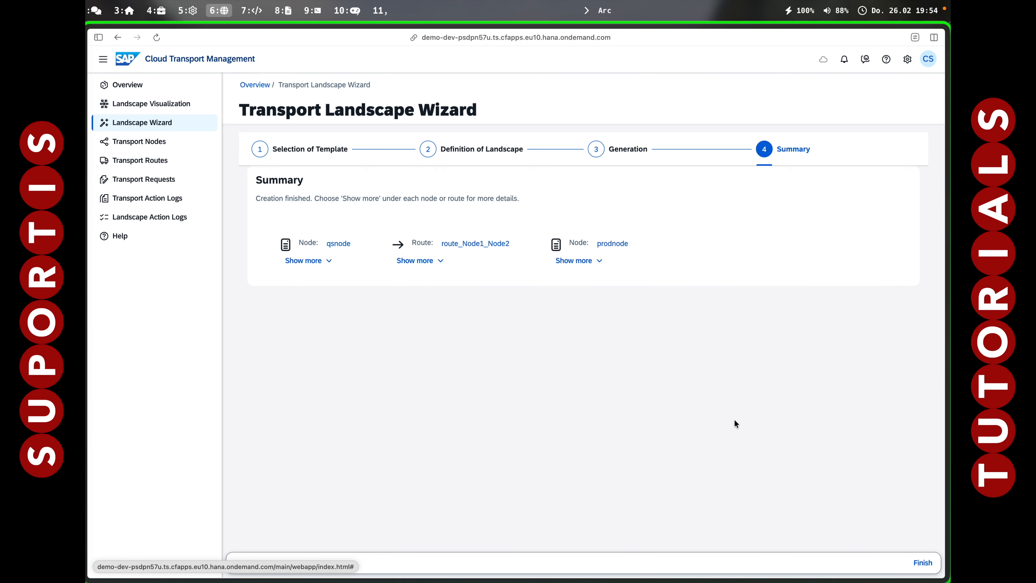
{"action": "left_click", "coordinate": [921, 563]}
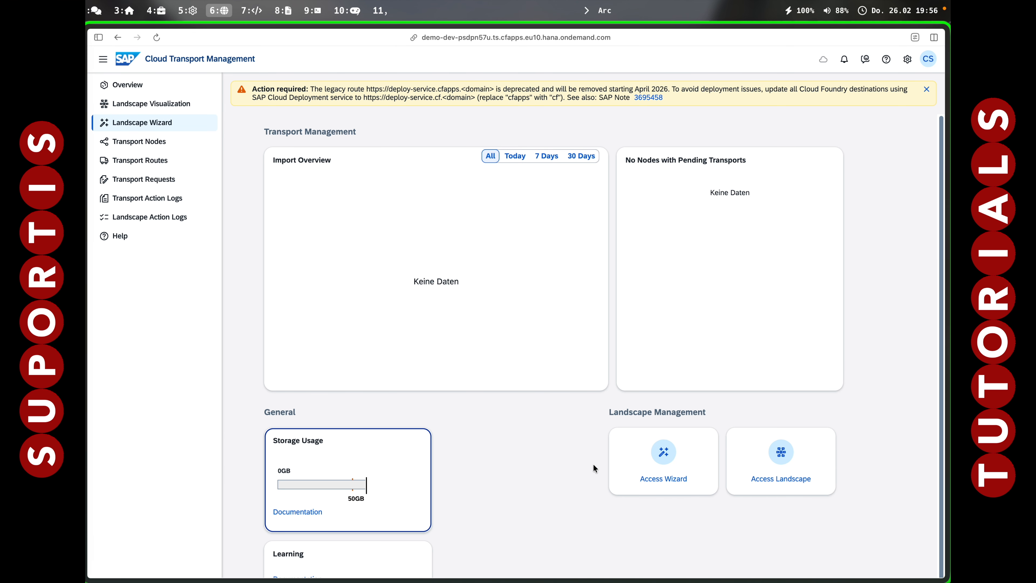
Switch to the BTP Cockpit, launch Continuous Integration & Delivery and open the deployment job for editing.
{"action": "key", "text": "ctrl+Tab"}
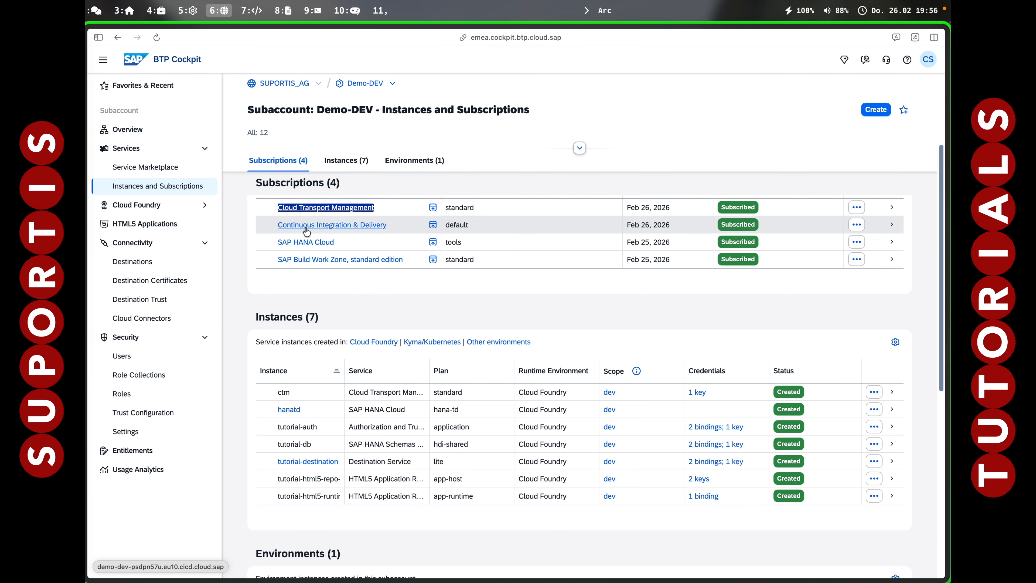
{"action": "left_click", "coordinate": [313, 225]}
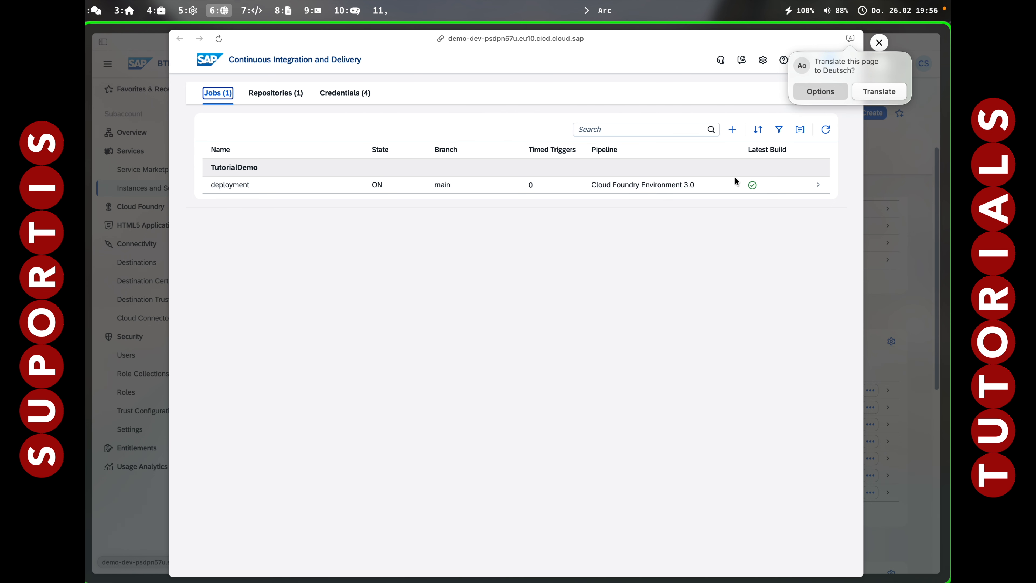
{"action": "left_click", "coordinate": [818, 184]}
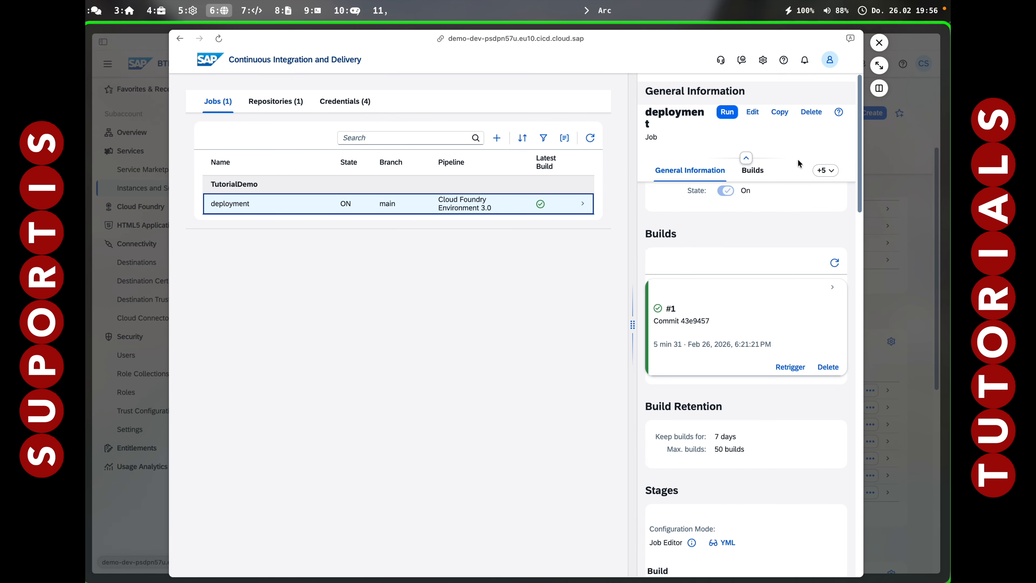
{"action": "left_click", "coordinate": [786, 112]}
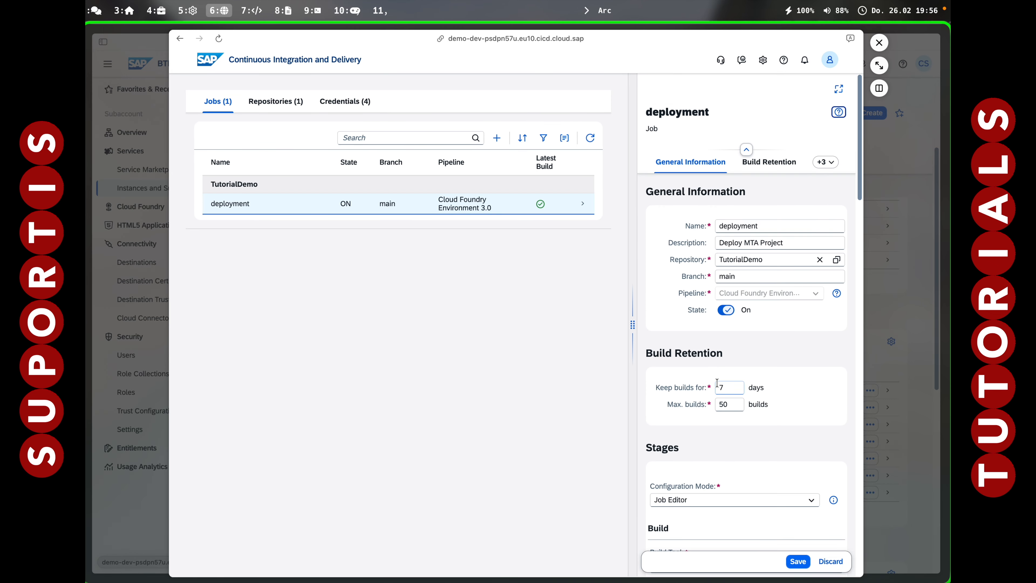
Add Cloud Transport Management to the deployment job's Release stage with the node operation Upload to.
{"action": "scroll", "coordinate": [711, 472], "scroll_direction": "down", "scroll_amount": 2}
{"action": "scroll", "coordinate": [712, 472], "scroll_direction": "down", "scroll_amount": 15}
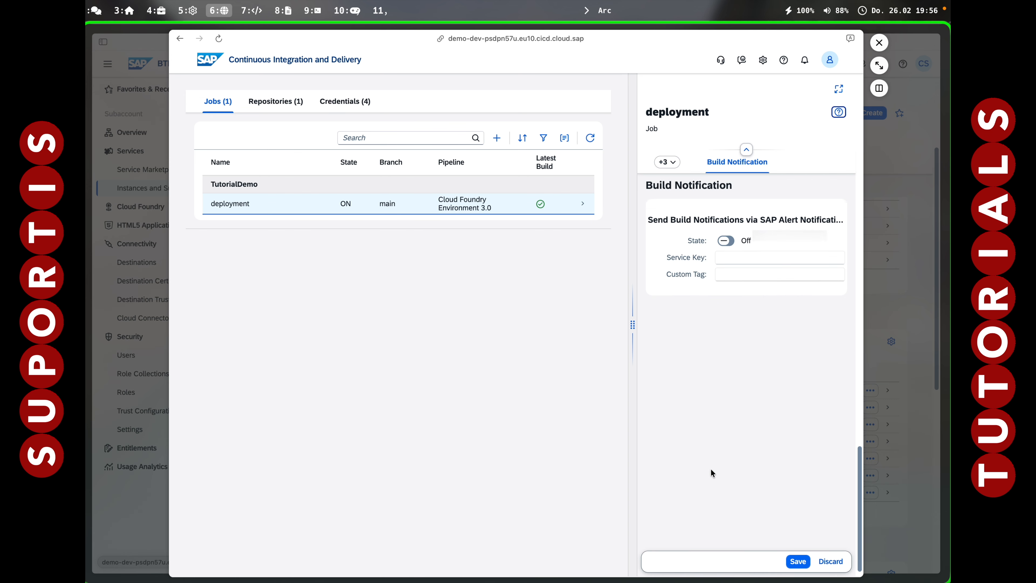
{"action": "scroll", "coordinate": [711, 468], "scroll_direction": "up", "scroll_amount": 5}
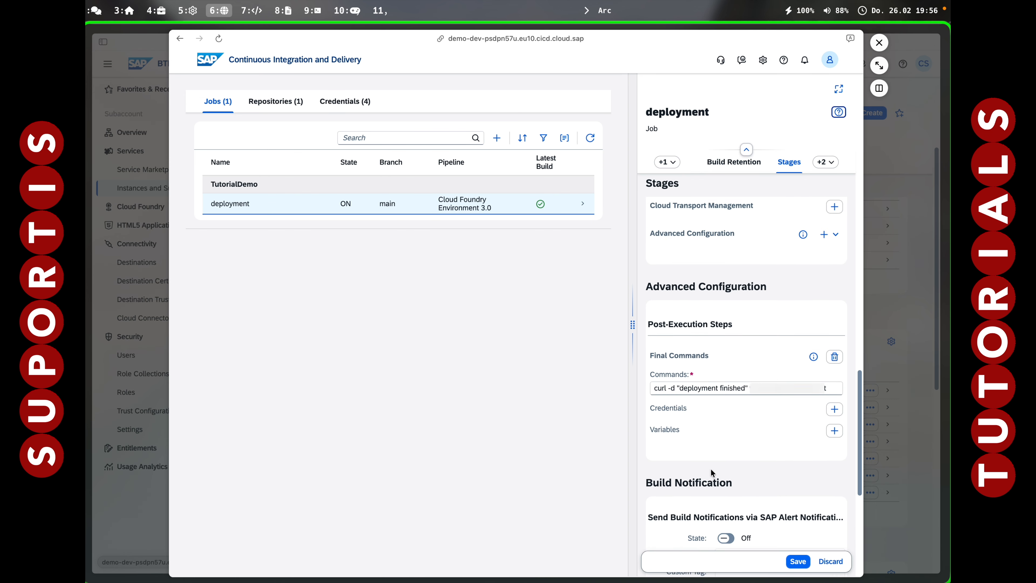
{"action": "scroll", "coordinate": [711, 468], "scroll_direction": "up", "scroll_amount": 1}
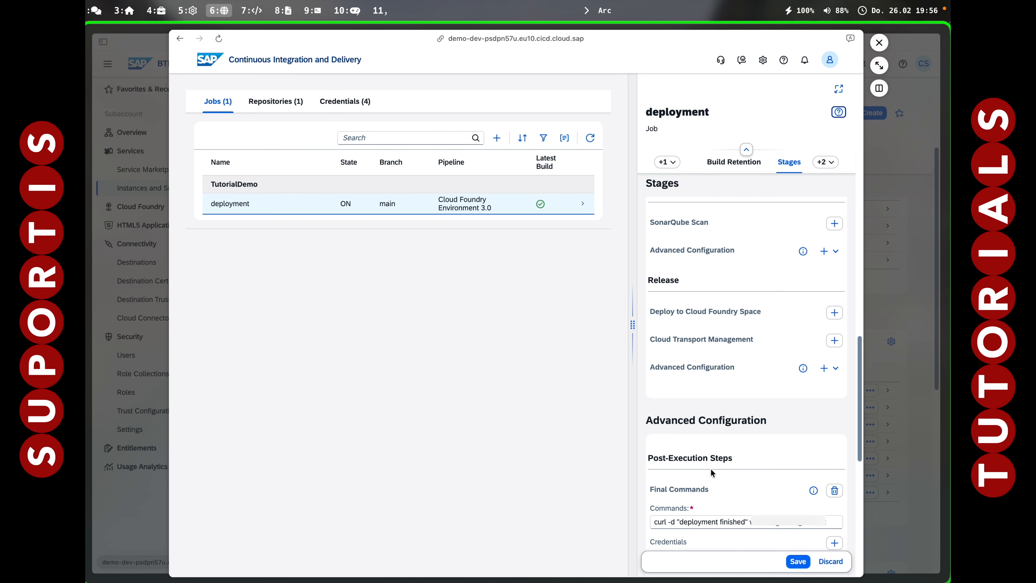
{"action": "scroll", "coordinate": [711, 468], "scroll_direction": "up", "scroll_amount": 2}
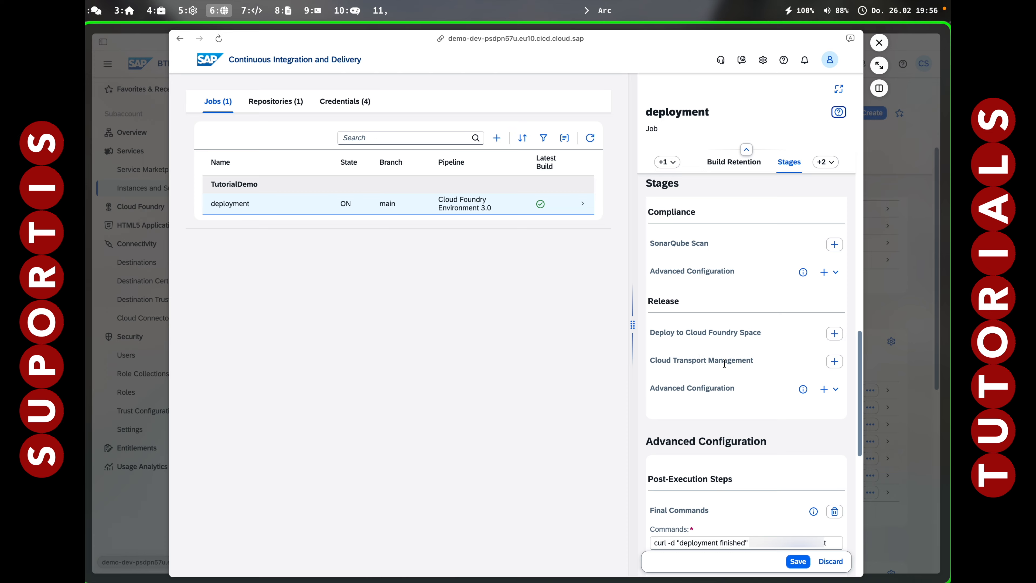
{"action": "left_click", "coordinate": [834, 362]}
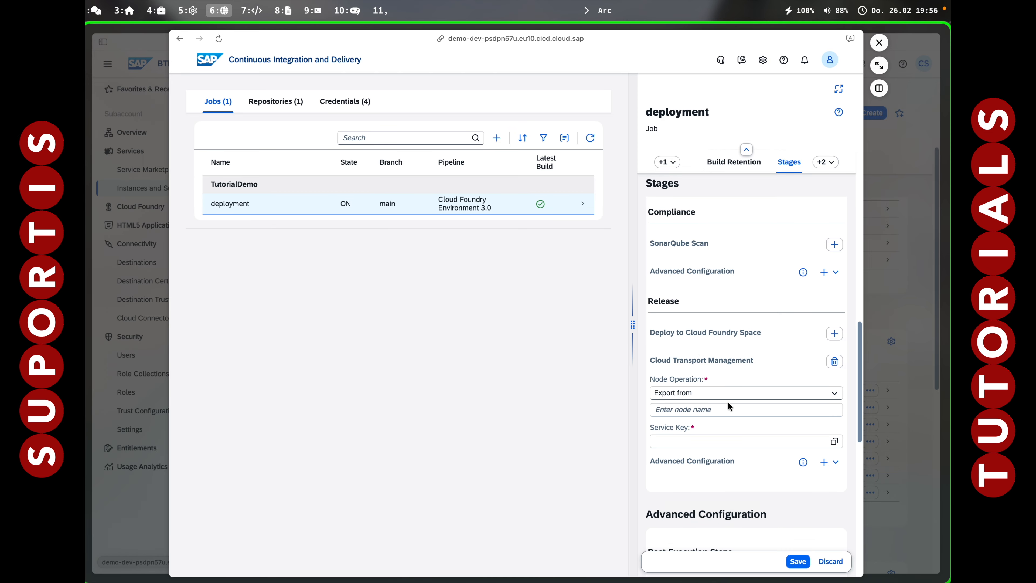
{"action": "left_click", "coordinate": [835, 393]}
{"action": "left_click", "coordinate": [696, 423]}
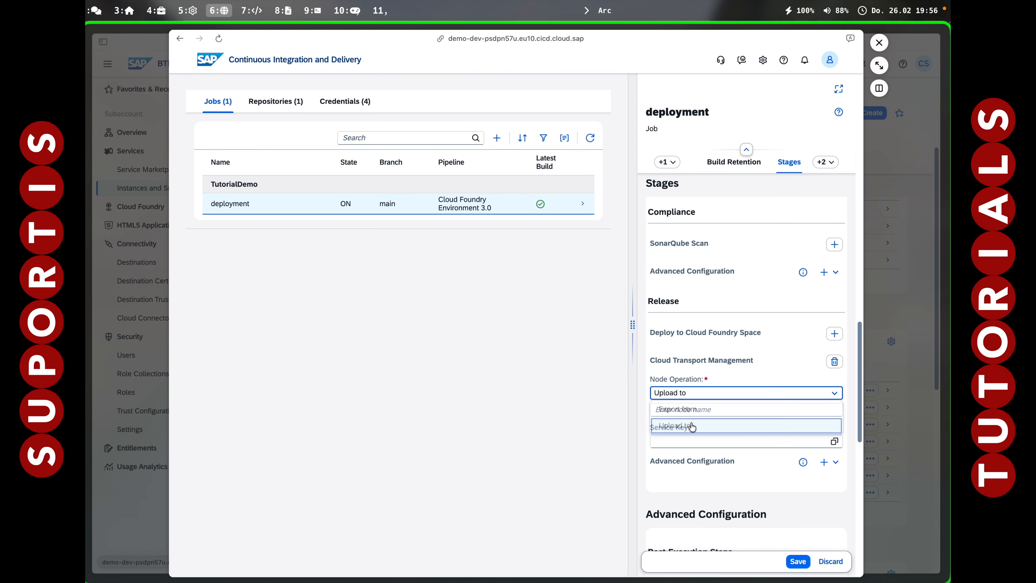
Set the upload node to qsnode and the service key to ctmkey, save the deployment job and close the CI/CD window.
{"action": "left_click", "coordinate": [701, 410]}
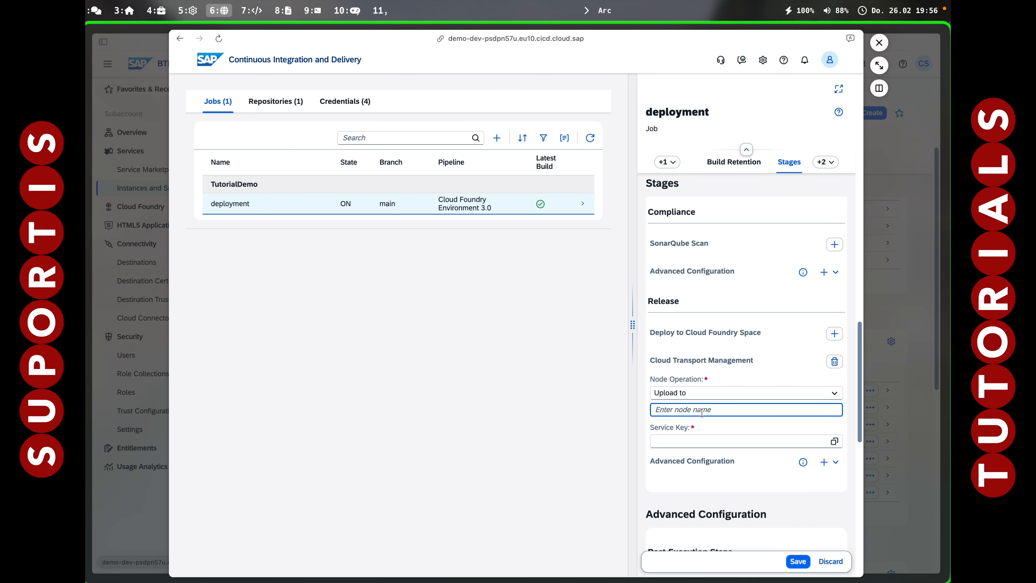
{"action": "type", "text": "qsnode"}
{"action": "left_click", "coordinate": [833, 444]}
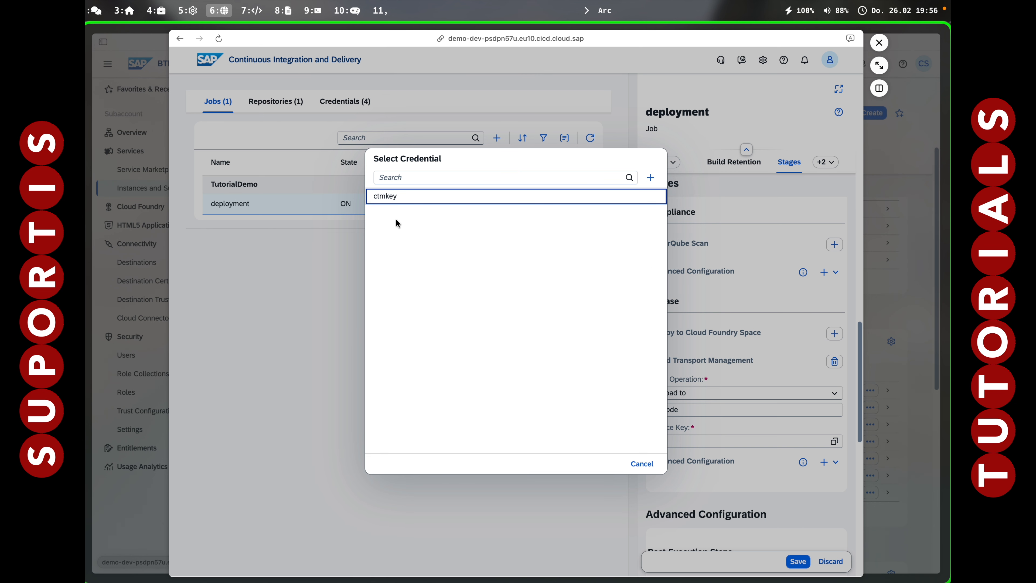
{"action": "left_click", "coordinate": [388, 203]}
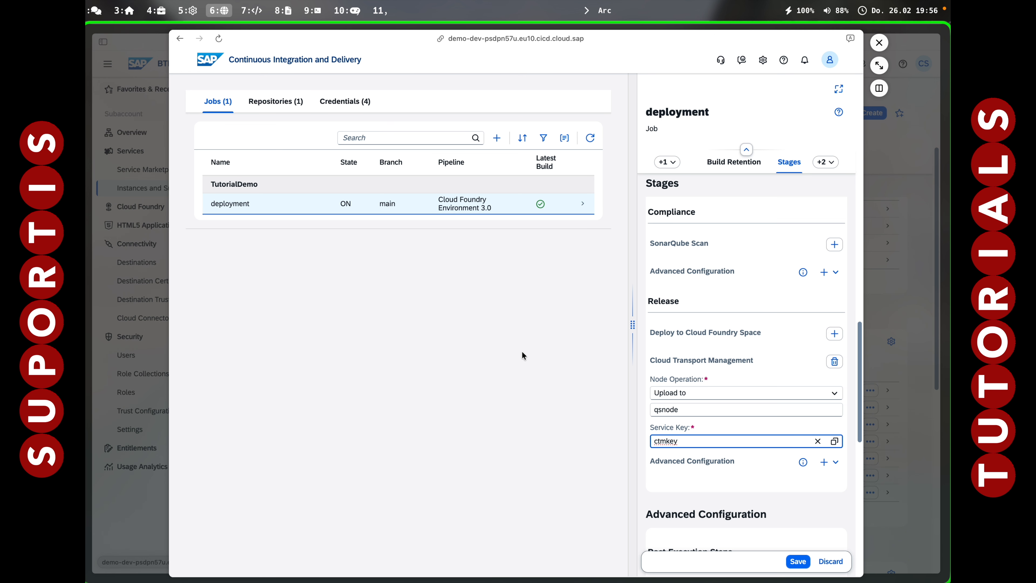
{"action": "left_click", "coordinate": [799, 561]}
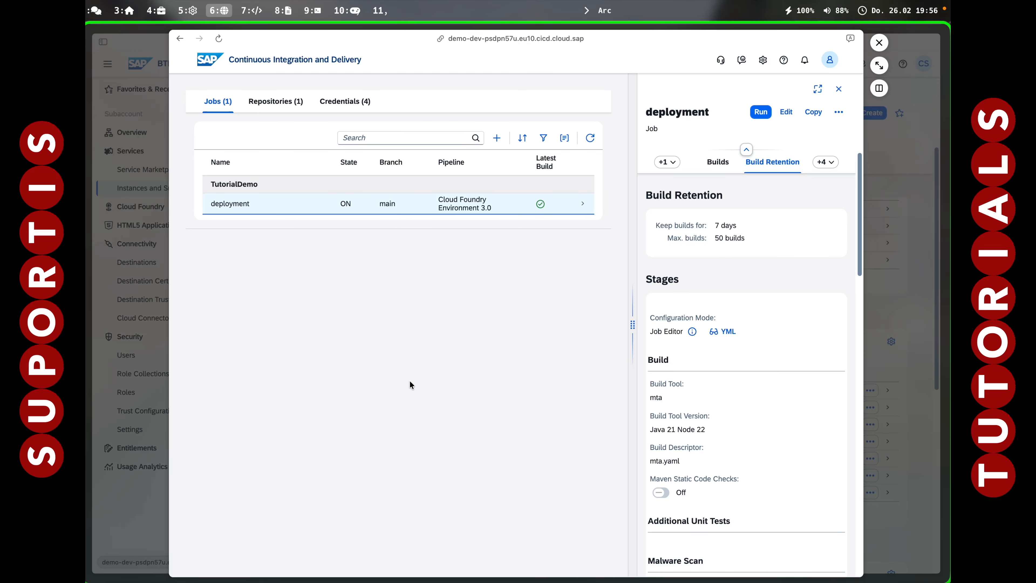
{"action": "left_click", "coordinate": [879, 43]}
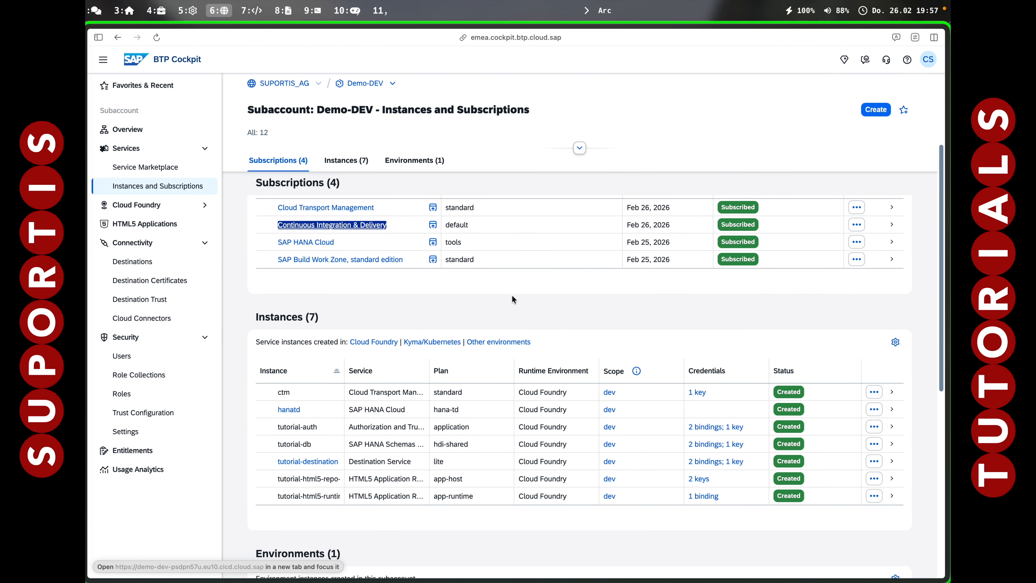
Switch to iTerm2 and check the current Cloud Foundry org and space with cf target.
{"action": "key", "text": "alt+7"}
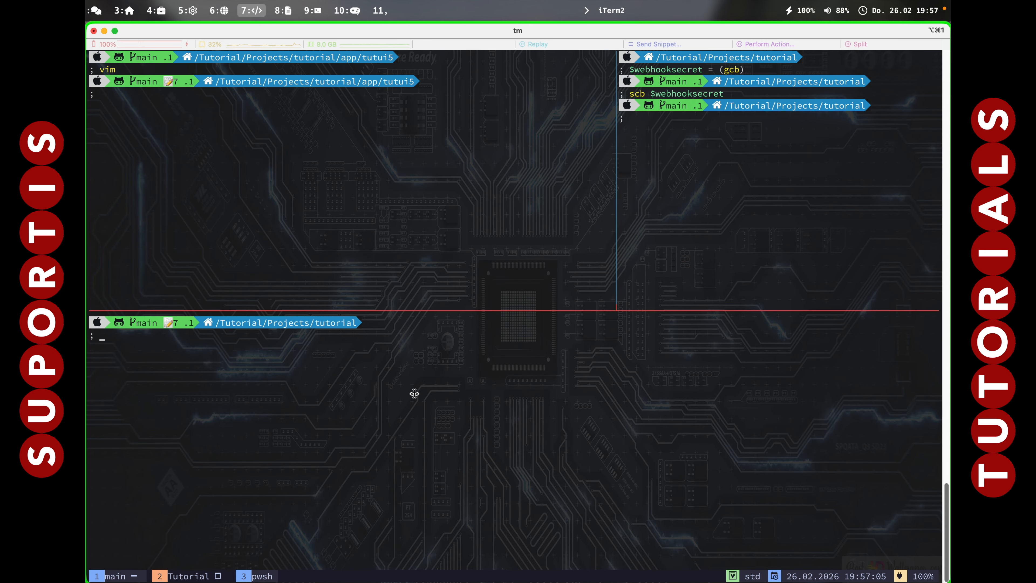
{"action": "type", "text": "cf t"}
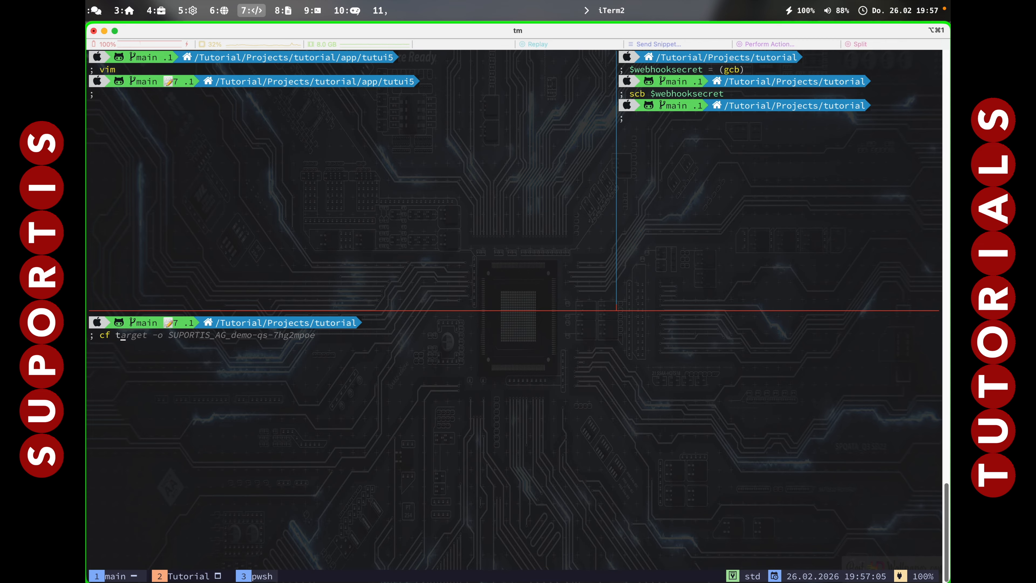
{"action": "type", "text": "arget"}
{"action": "key", "text": "Return"}
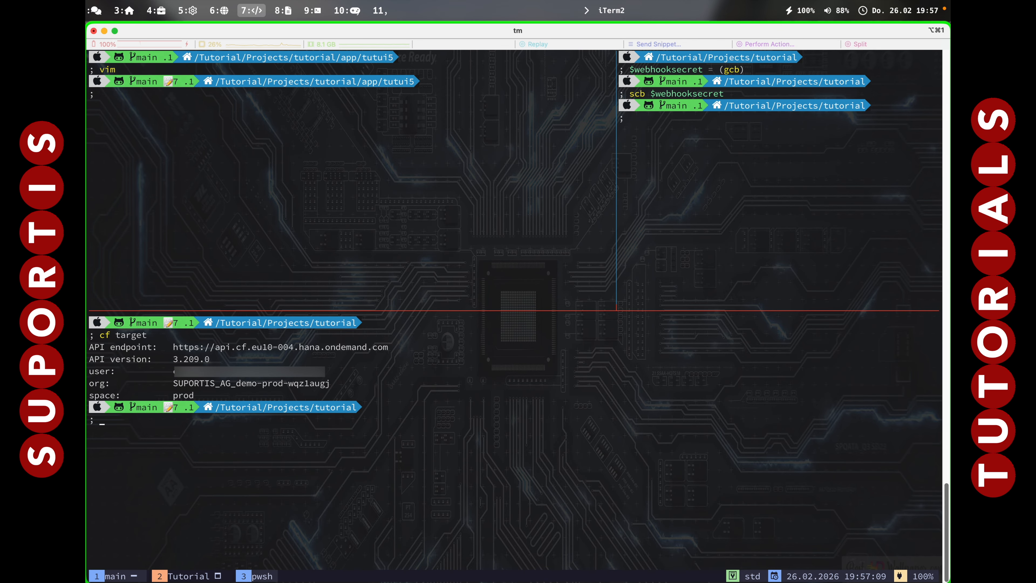
Run the ug command, choose the manifest ID tutui5 and sign in to Demo-PROD with the Default Identity Provider.
{"action": "type", "text": "ug"}
{"action": "key", "text": "Return"}
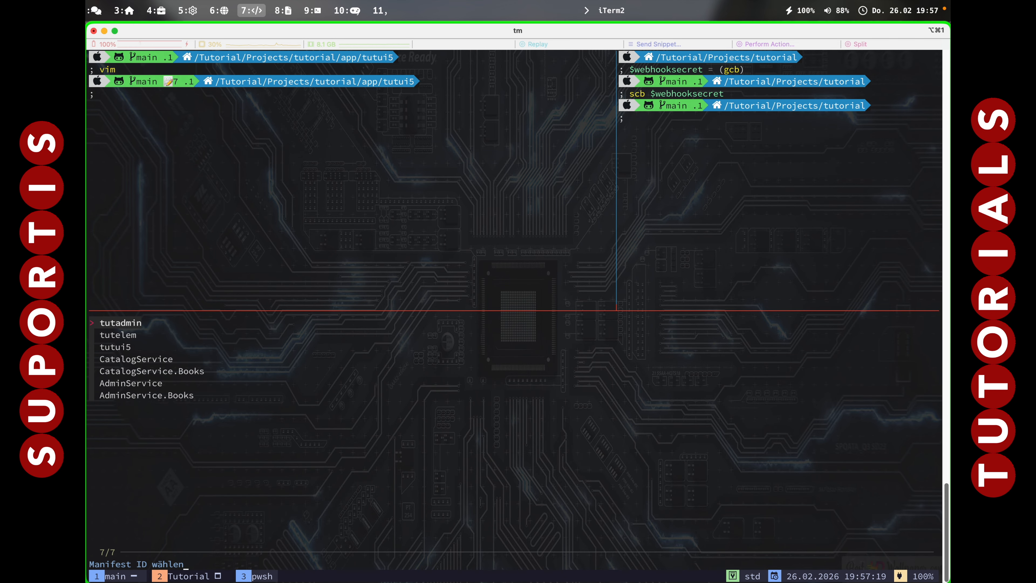
{"action": "key", "text": "Down"}
{"action": "key", "text": "Down"}
{"action": "key", "text": "Return"}
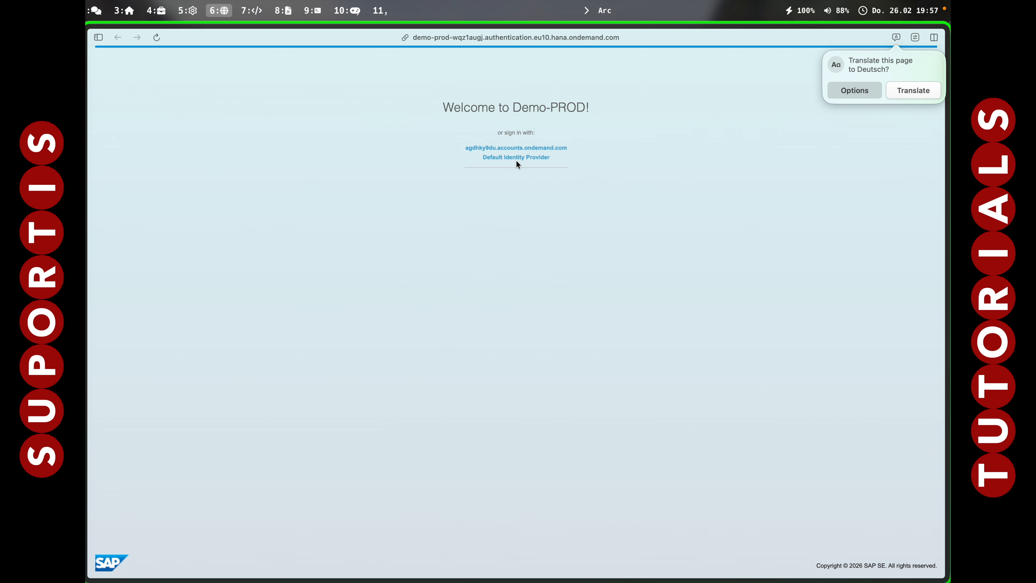
{"action": "left_click", "coordinate": [517, 157]}
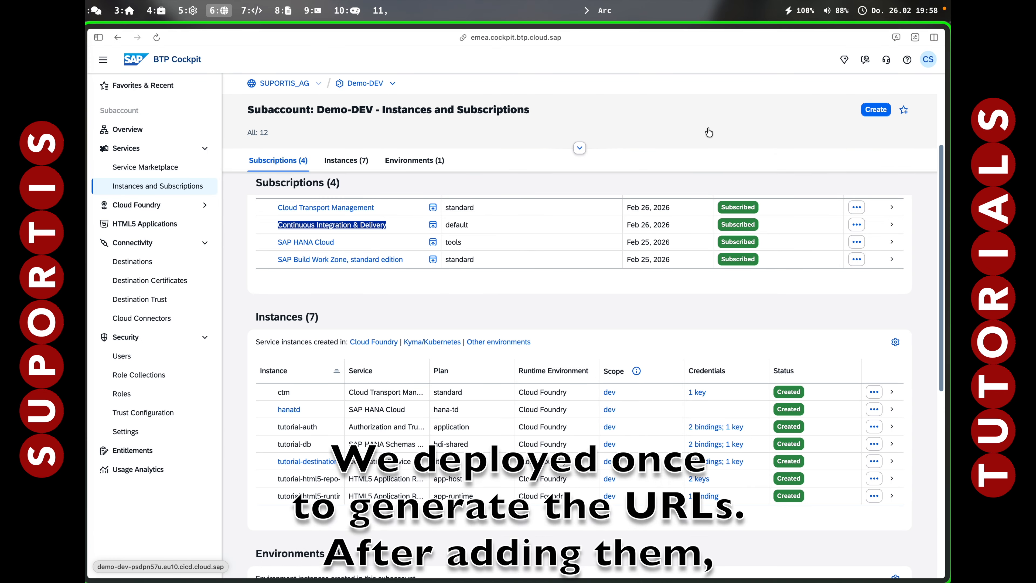
Switch the BTP Cockpit to the Demo-QS subaccount and open its user list.
{"action": "left_click", "coordinate": [130, 357]}
{"action": "triple_click", "coordinate": [365, 85]}
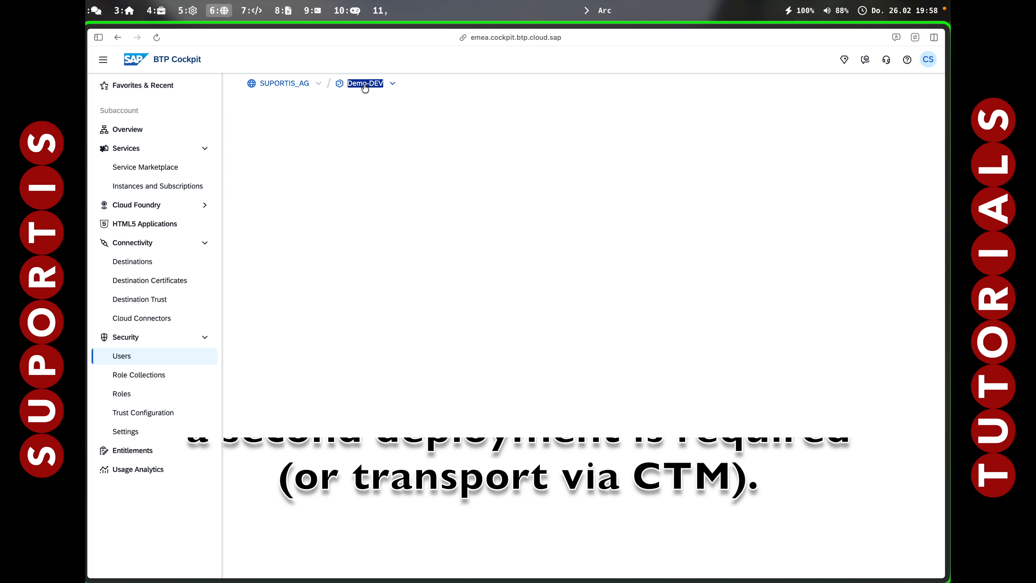
{"action": "left_click", "coordinate": [392, 84]}
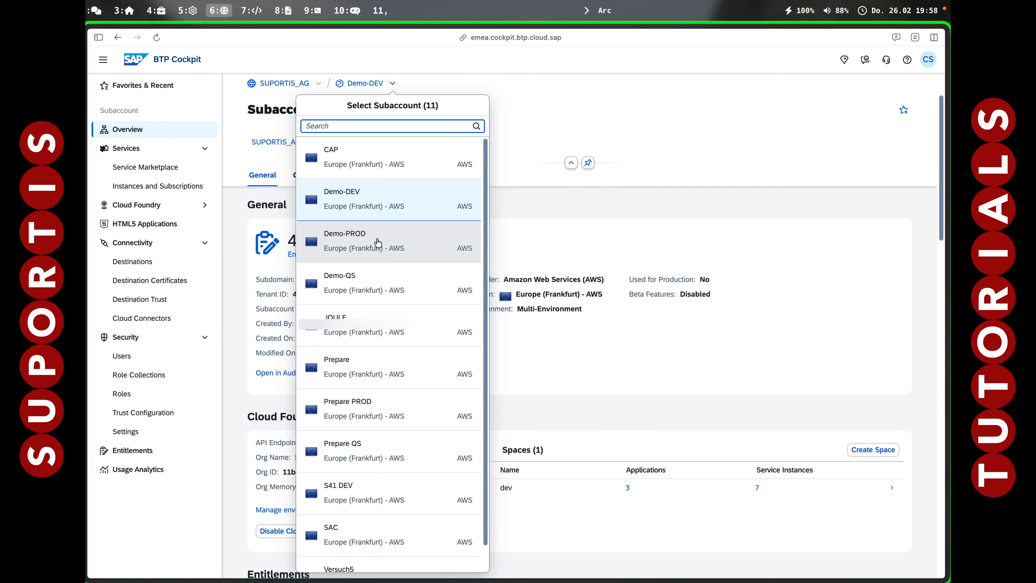
{"action": "left_click", "coordinate": [360, 280]}
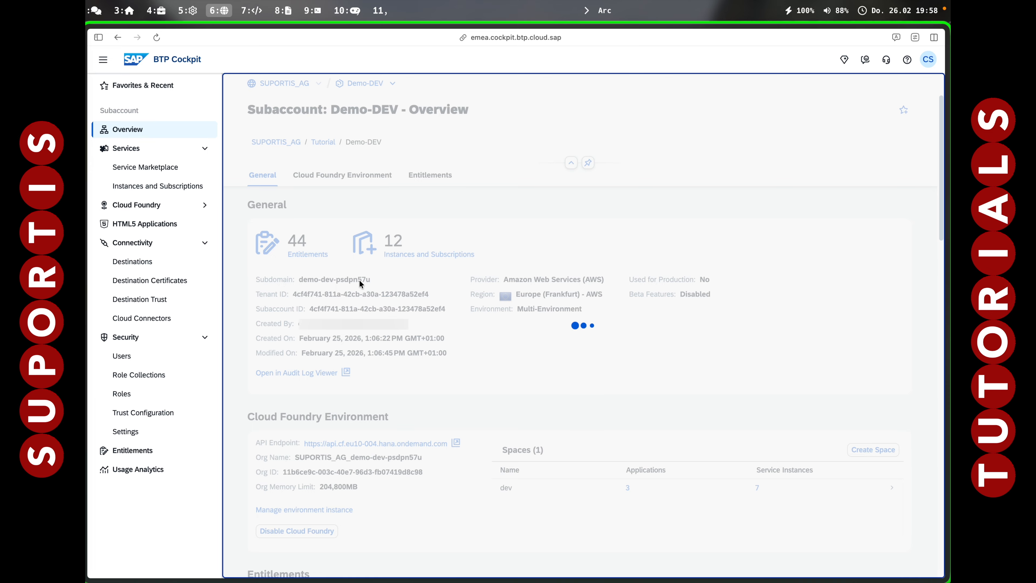
{"action": "left_click", "coordinate": [130, 357]}
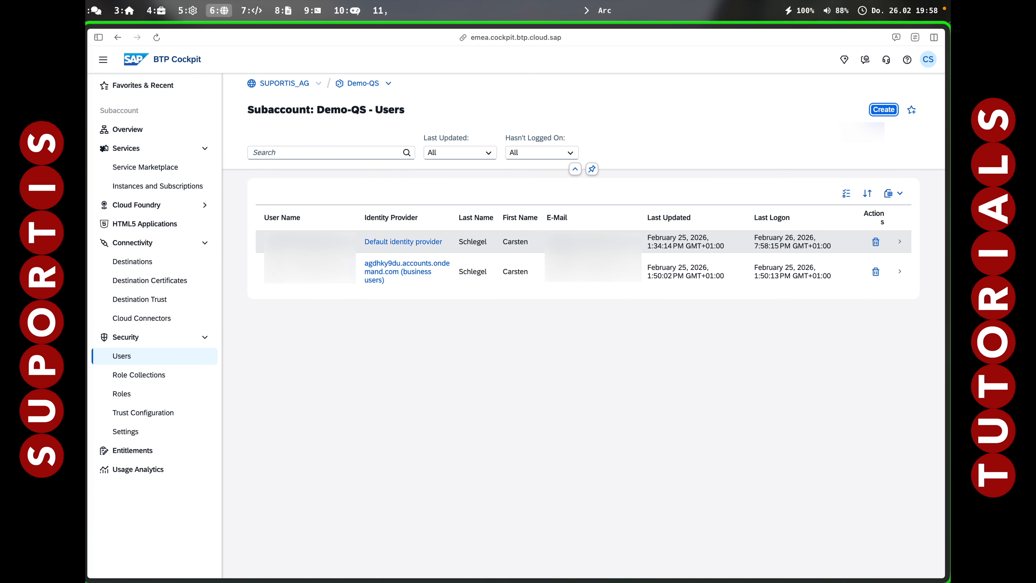
Assign the TutorialDemo-User and TutorialDemo-Admin role collections to the Demo-QS user of the agdhky9du business users identity provider.
{"action": "left_click", "coordinate": [592, 243]}
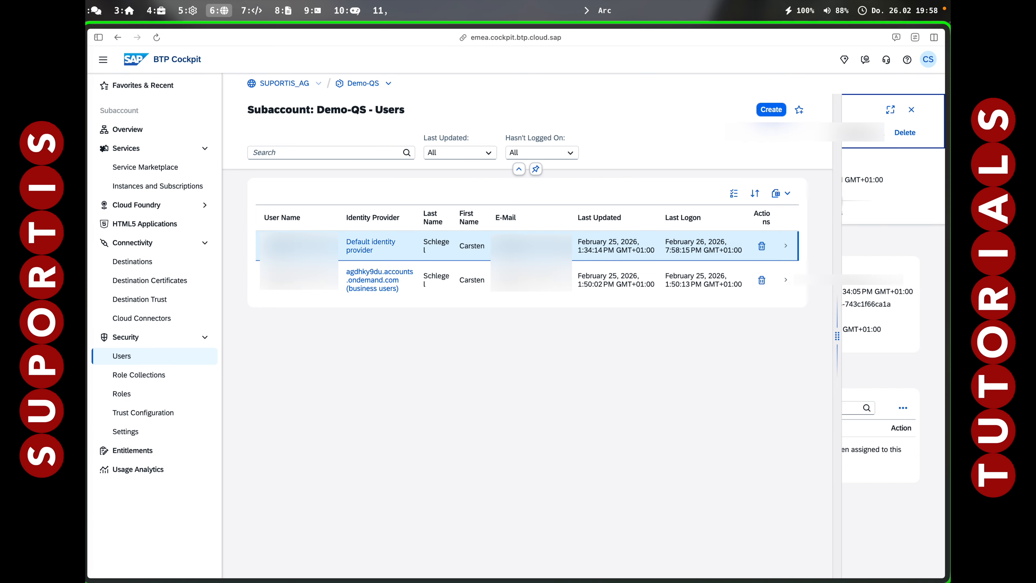
{"action": "left_click", "coordinate": [416, 281]}
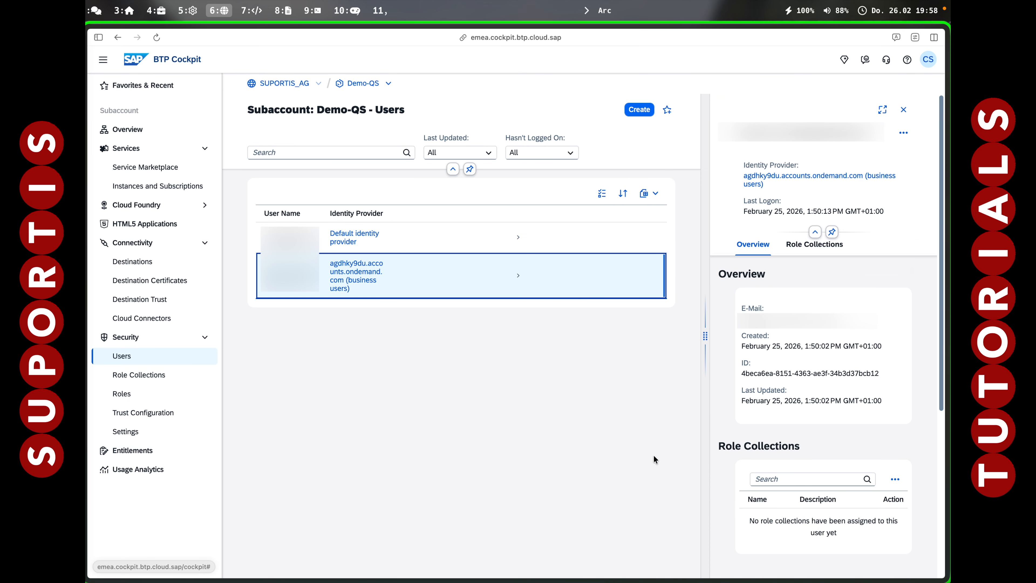
{"action": "left_click", "coordinate": [892, 480]}
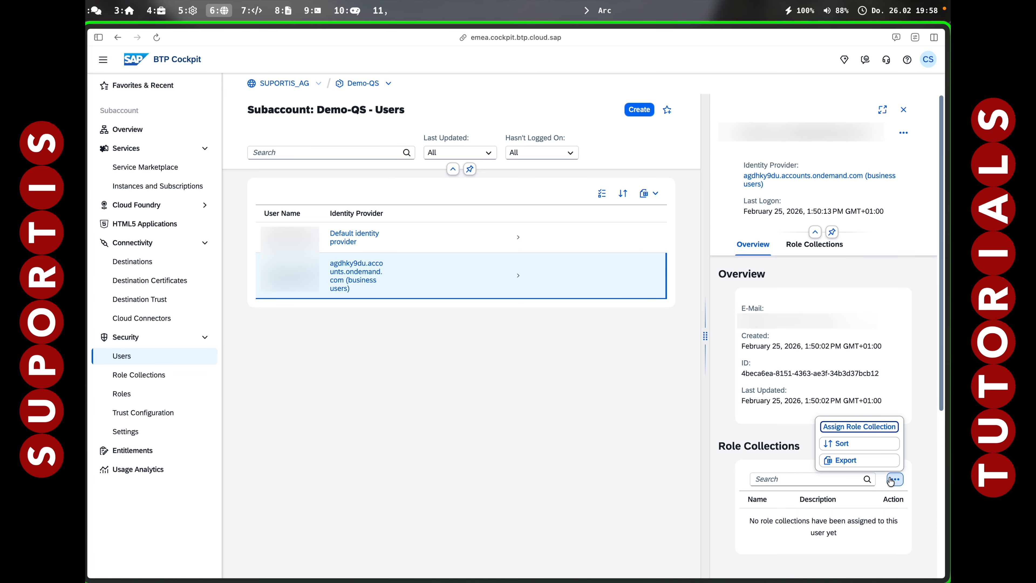
{"action": "left_click", "coordinate": [873, 428]}
{"action": "scroll", "coordinate": [269, 324], "scroll_direction": "down", "scroll_amount": 10}
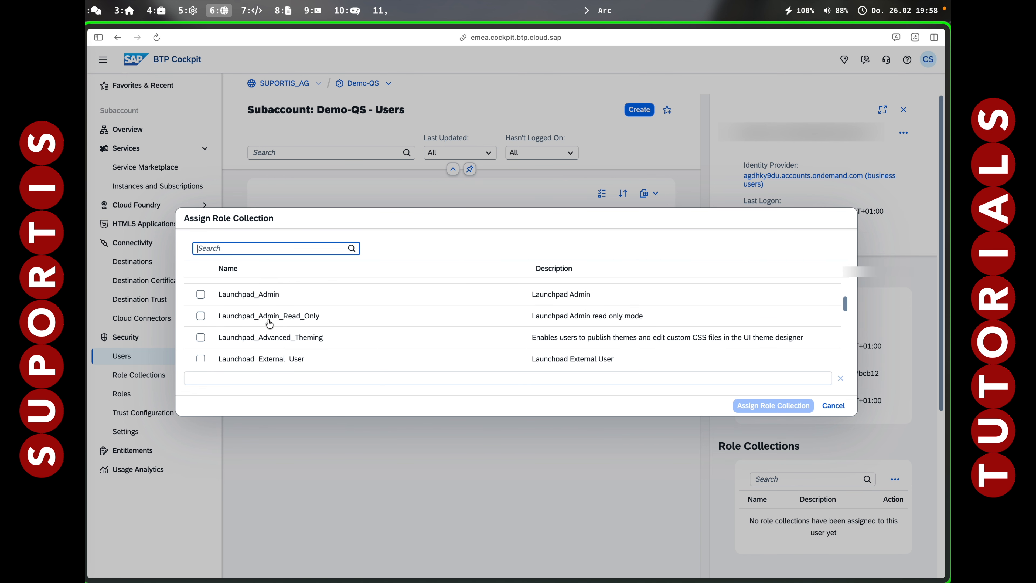
{"action": "scroll", "coordinate": [269, 323], "scroll_direction": "down", "scroll_amount": 3}
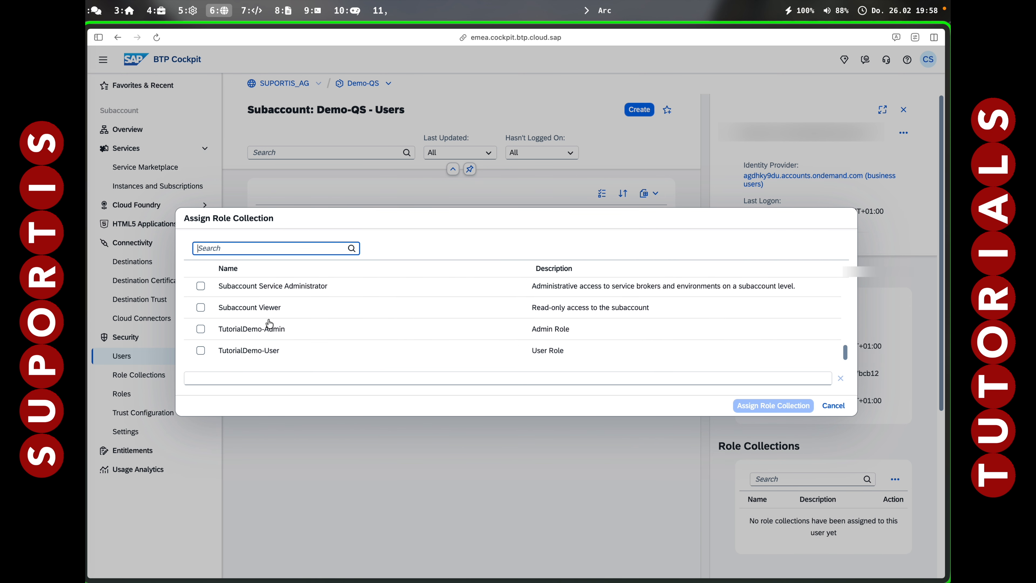
{"action": "left_click", "coordinate": [201, 351]}
{"action": "left_click", "coordinate": [200, 329]}
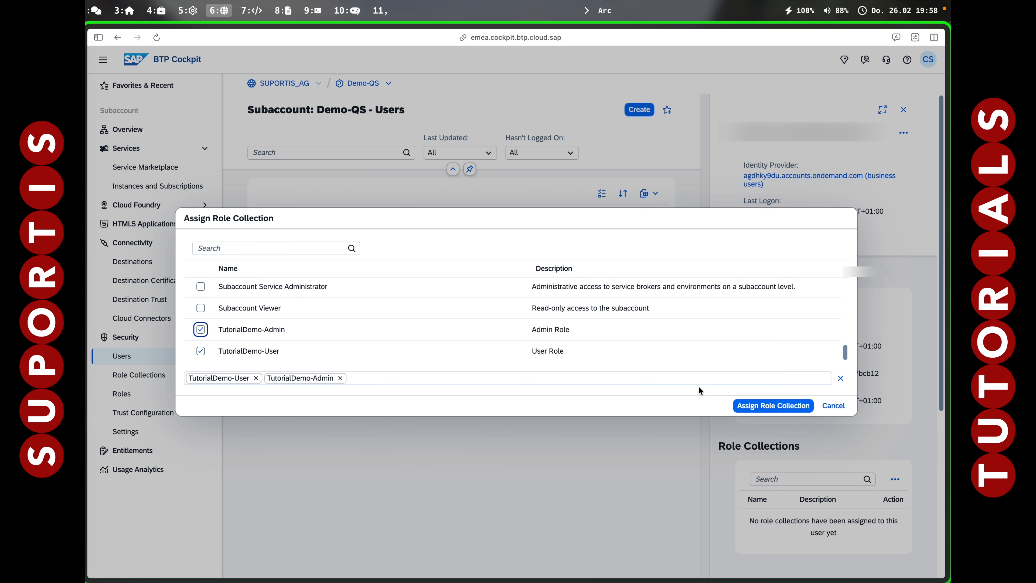
{"action": "left_click", "coordinate": [768, 406]}
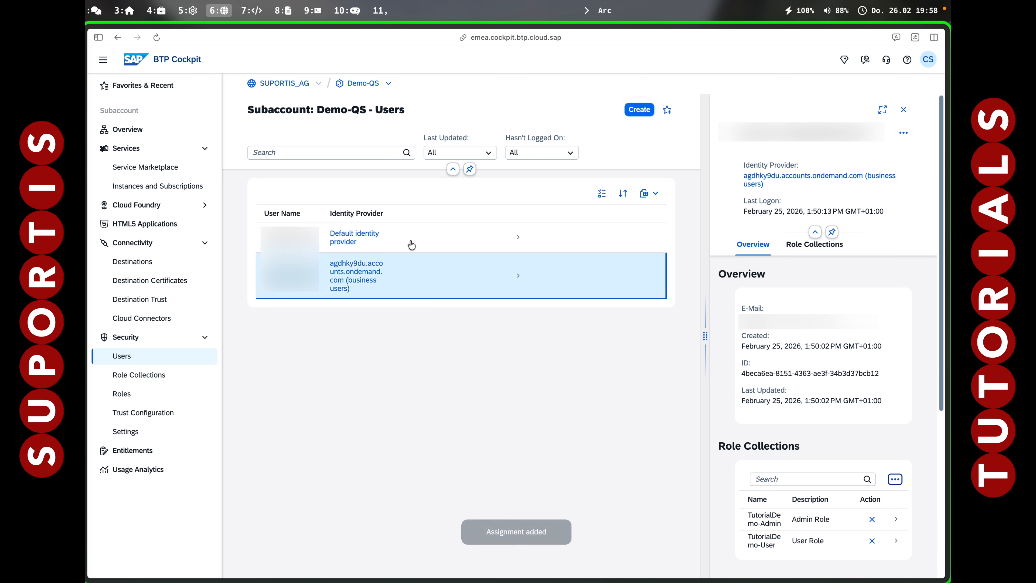
Switch to the Demo-PROD subaccount and assign the TutorialDemo-User and TutorialDemo-Admin role collections to its default identity provider user.
{"action": "left_click", "coordinate": [389, 84]}
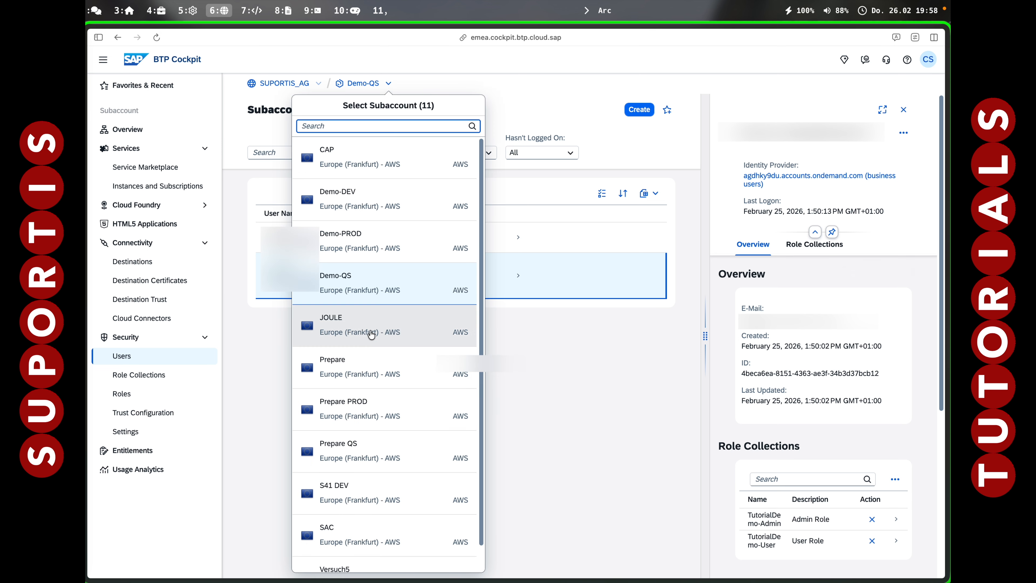
{"action": "left_click", "coordinate": [376, 242]}
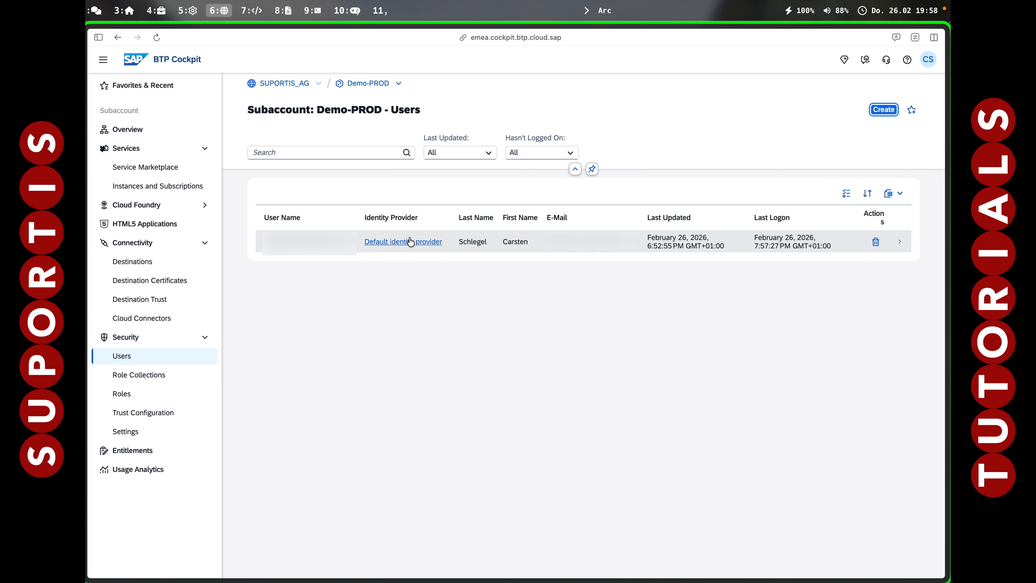
{"action": "left_click", "coordinate": [477, 245]}
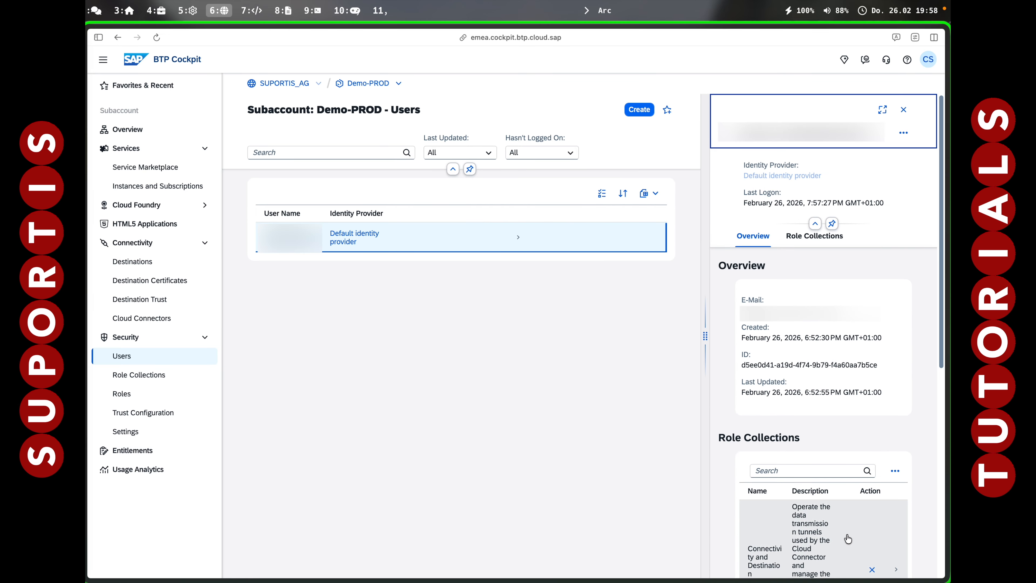
{"action": "left_click", "coordinate": [893, 471]}
{"action": "left_click", "coordinate": [857, 418]}
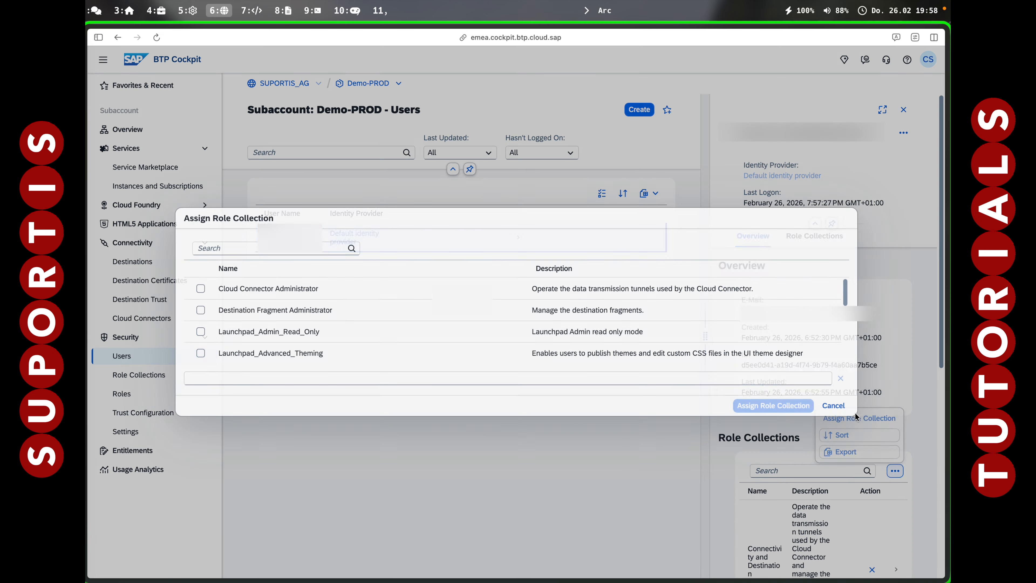
{"action": "scroll", "coordinate": [352, 320], "scroll_direction": "down", "scroll_amount": 10}
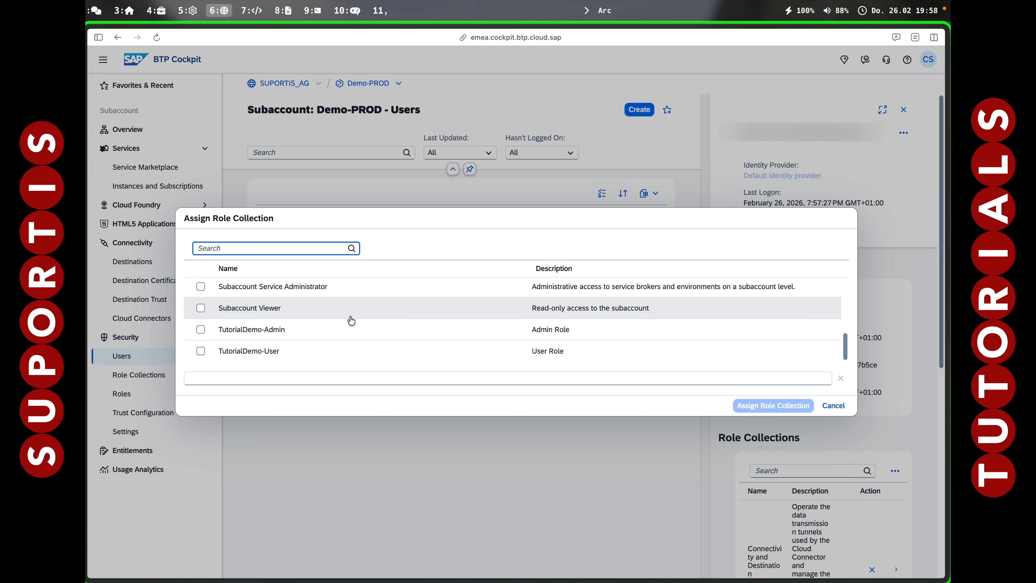
{"action": "left_click", "coordinate": [200, 351]}
{"action": "left_click", "coordinate": [201, 351]}
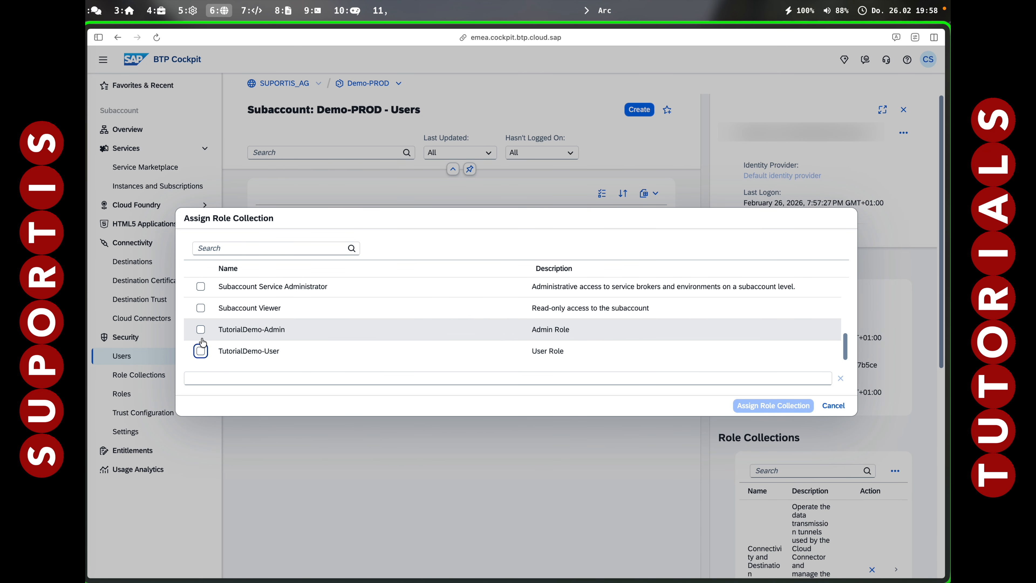
{"action": "left_click", "coordinate": [200, 351]}
{"action": "left_click", "coordinate": [201, 330]}
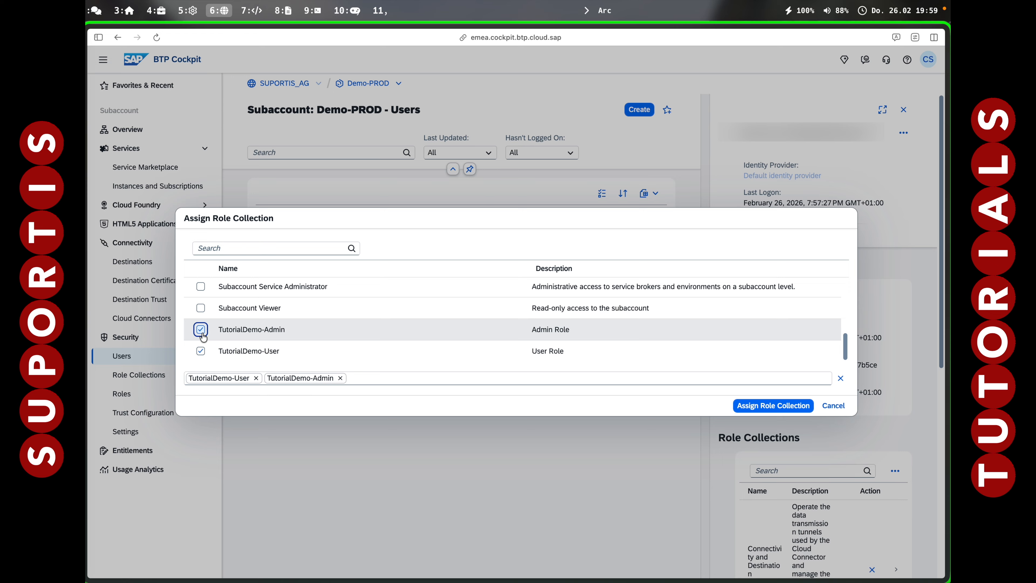
{"action": "left_click", "coordinate": [773, 406]}
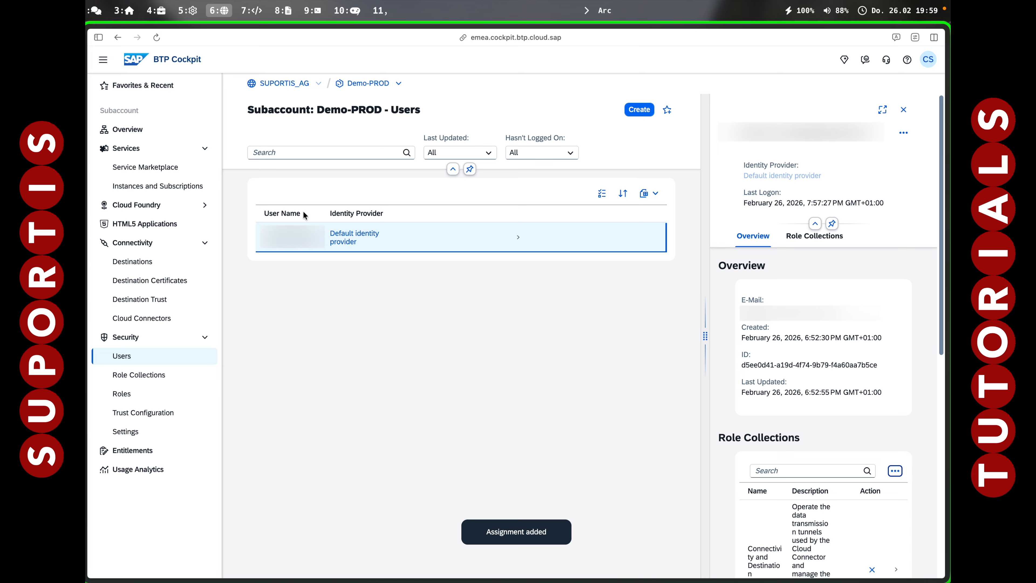
Switch back to the Demo-QS subaccount and assign TutorialDemo-Admin and TutorialDemo-User to the default identity provider user.
{"action": "left_click", "coordinate": [398, 83]}
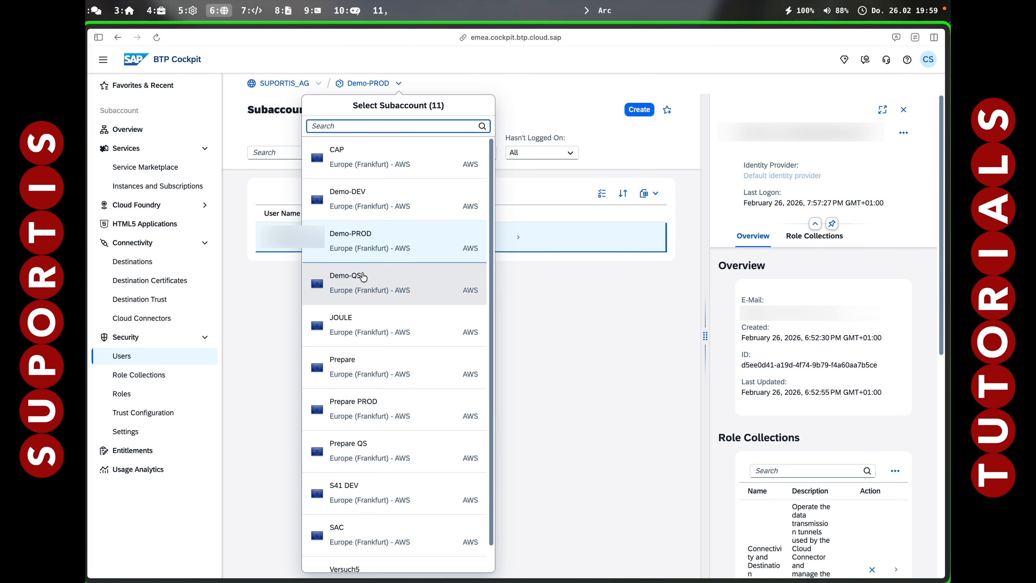
{"action": "left_click", "coordinate": [361, 281]}
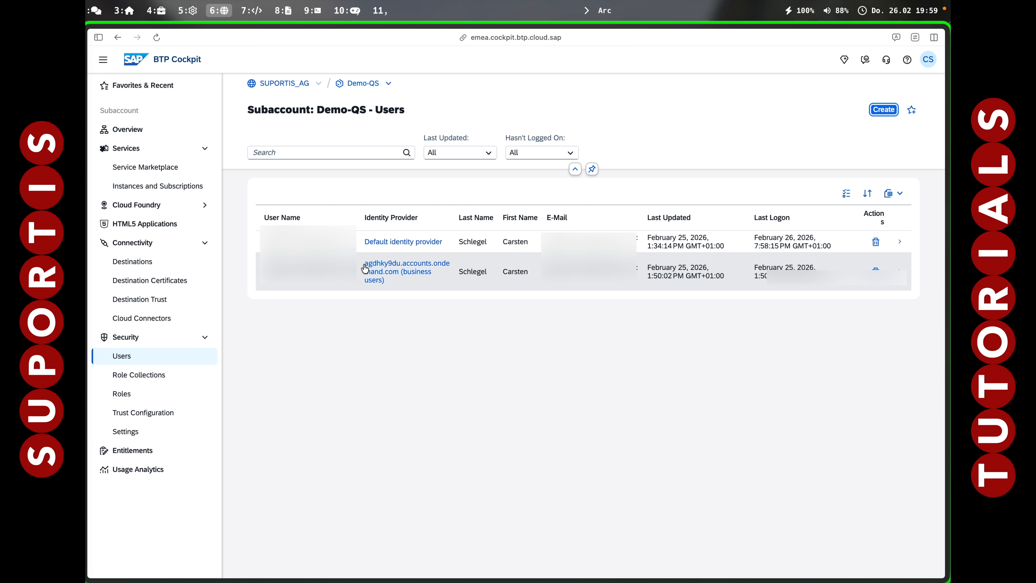
{"action": "left_click", "coordinate": [452, 242]}
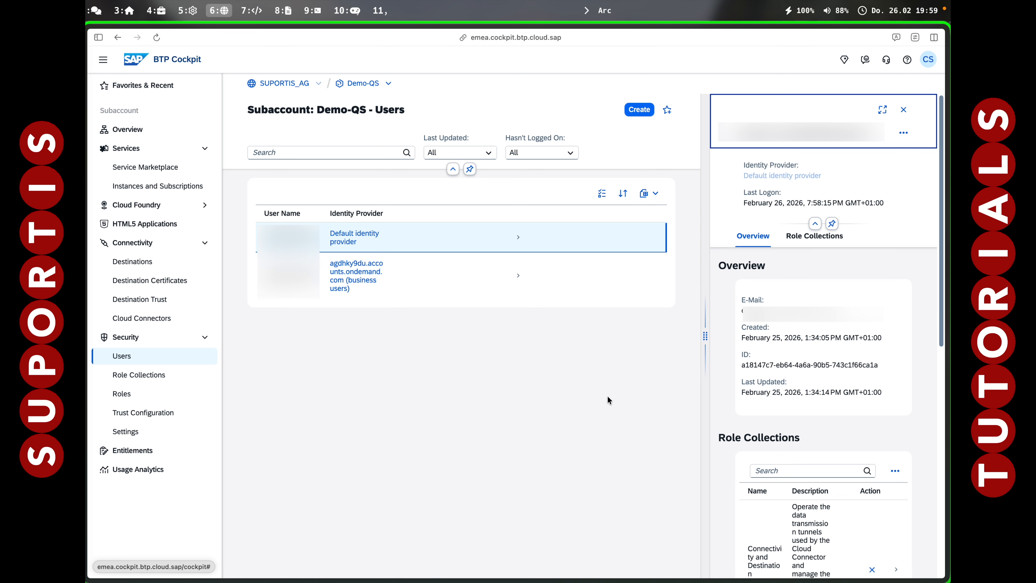
{"action": "left_click", "coordinate": [895, 471]}
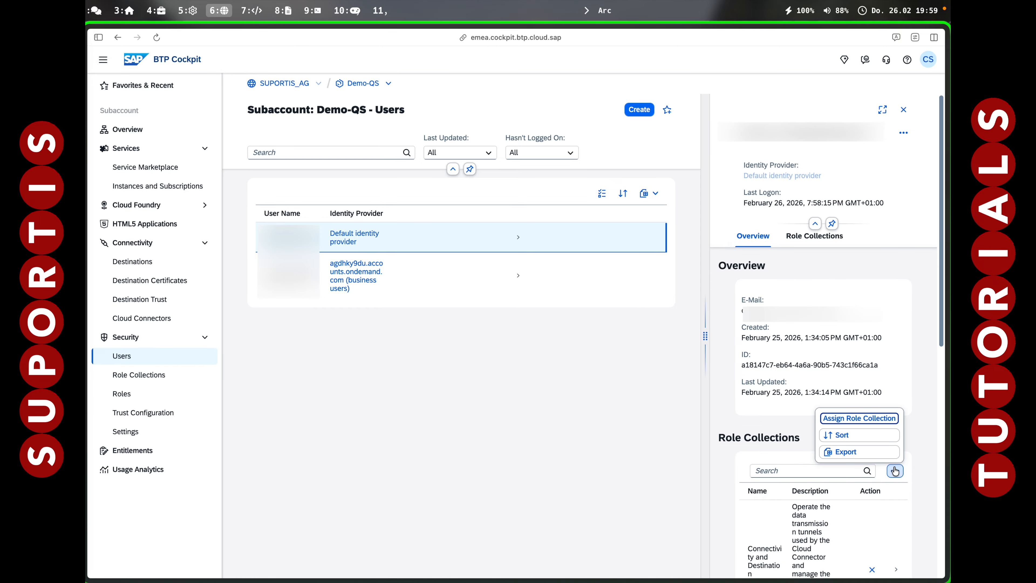
{"action": "left_click", "coordinate": [859, 418]}
{"action": "scroll", "coordinate": [343, 353], "scroll_direction": "down", "scroll_amount": 5}
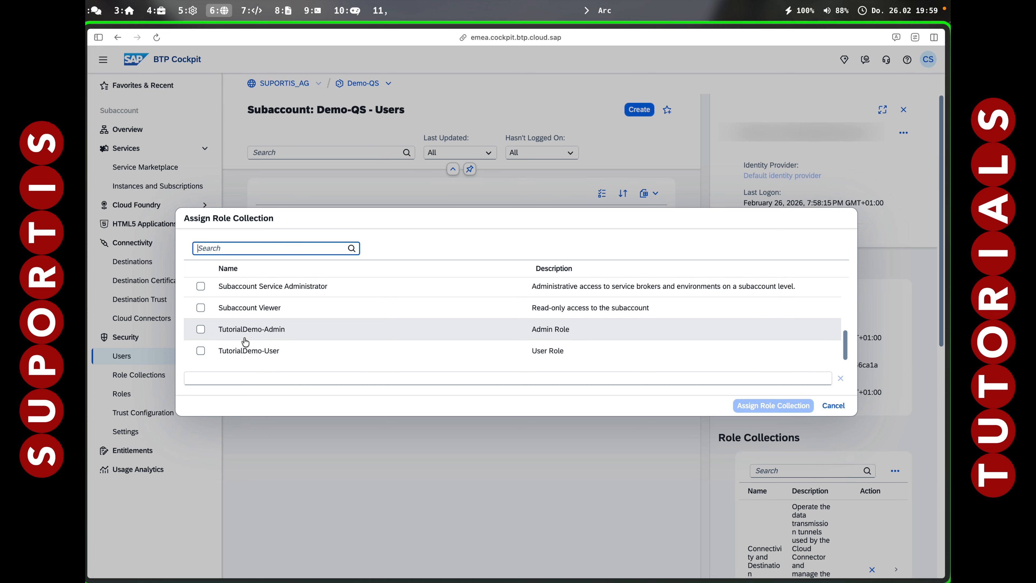
{"action": "left_click", "coordinate": [200, 330]}
{"action": "left_click", "coordinate": [200, 351]}
{"action": "left_click", "coordinate": [767, 406]}
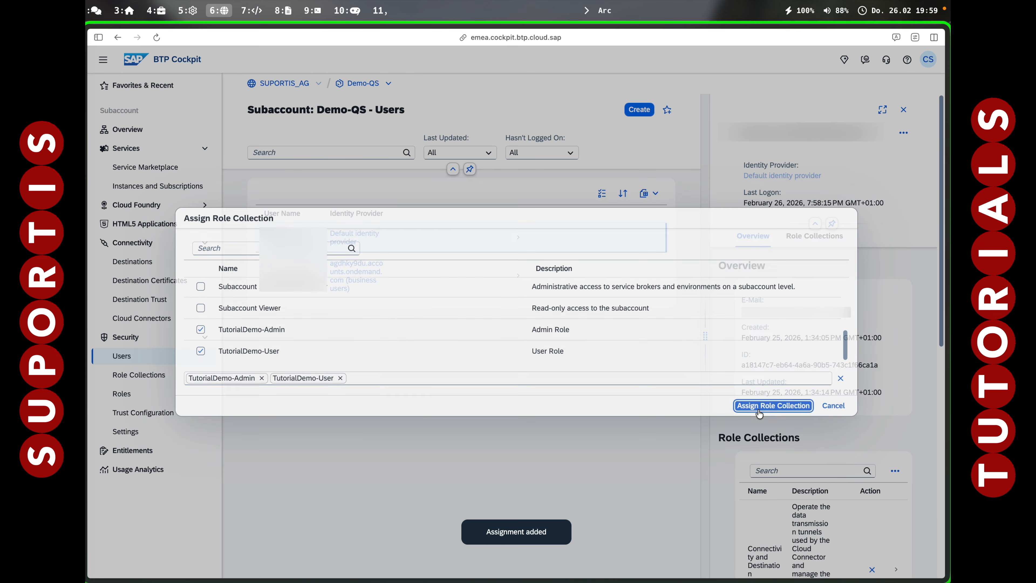
Sign out of the BTP Cockpit and clear the page's cookies and cache.
{"action": "left_click", "coordinate": [928, 62]}
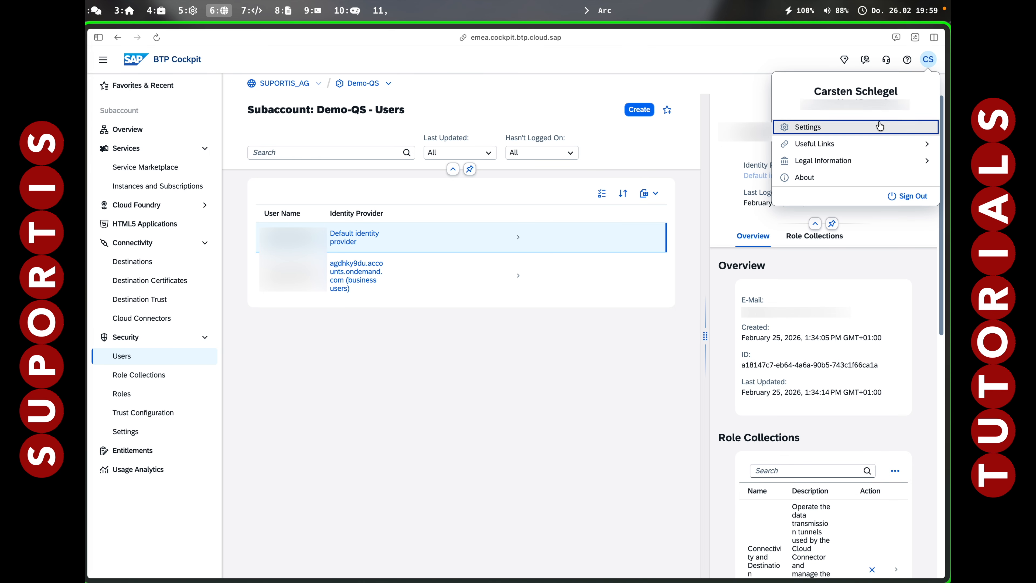
{"action": "left_click", "coordinate": [912, 197]}
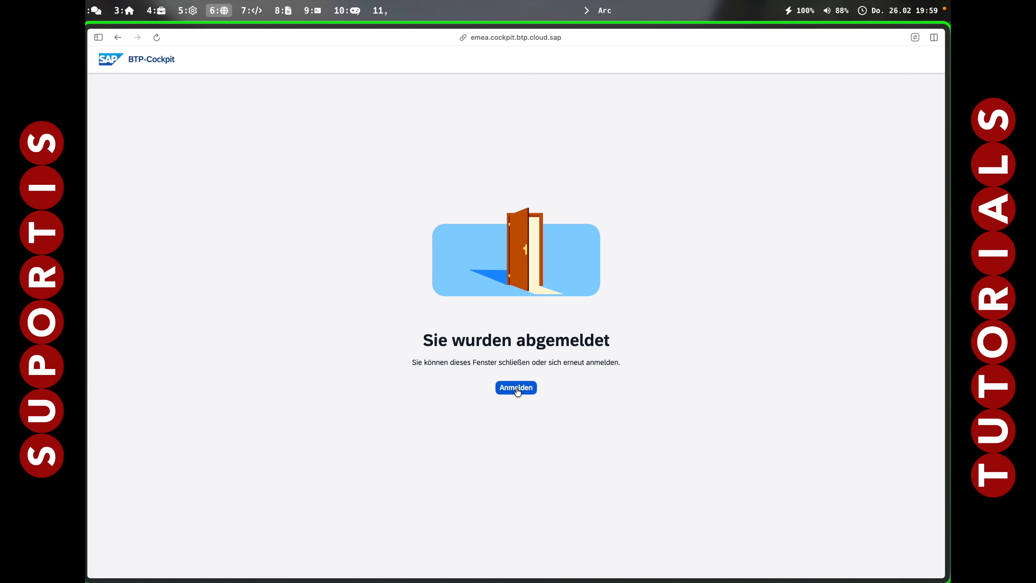
{"action": "left_click", "coordinate": [151, 9]}
{"action": "left_click", "coordinate": [169, 114]}
{"action": "left_click", "coordinate": [150, 5]}
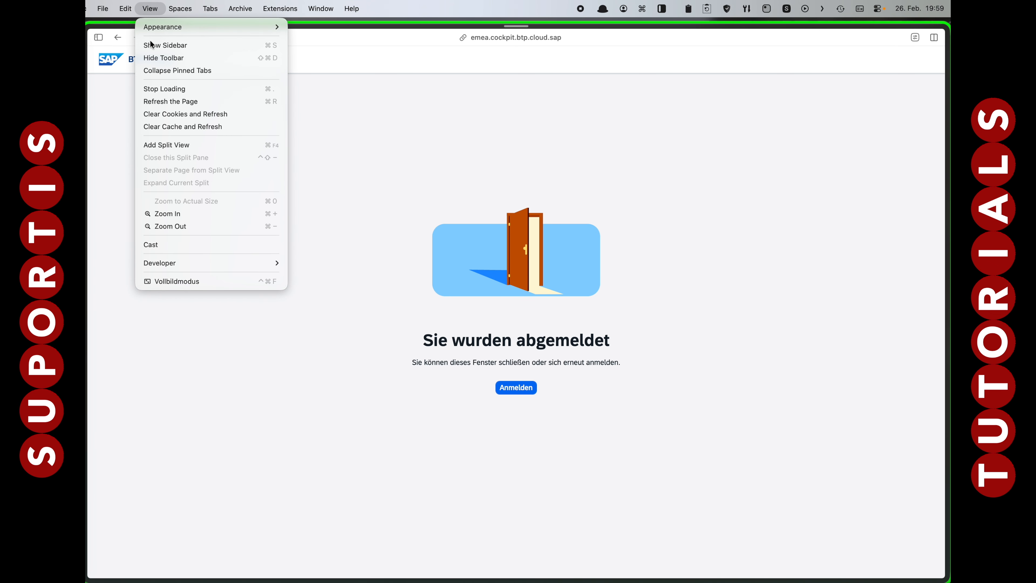
{"action": "left_click", "coordinate": [168, 127]}
Sign in to the BTP Cockpit again through SAP ID with the prefilled account name.
{"action": "left_click", "coordinate": [504, 387]}
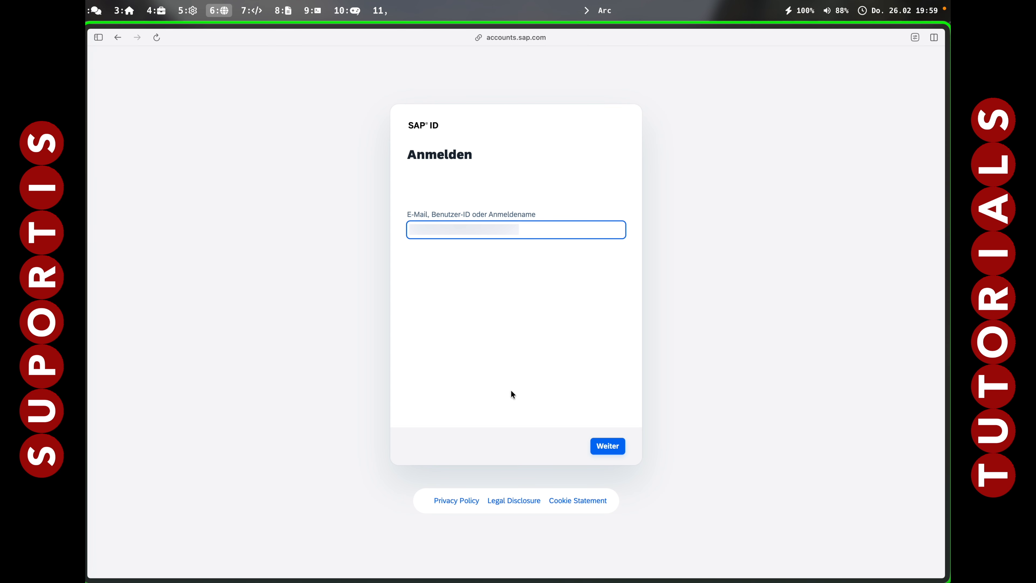
{"action": "left_click", "coordinate": [608, 447]}
{"action": "left_click", "coordinate": [608, 446]}
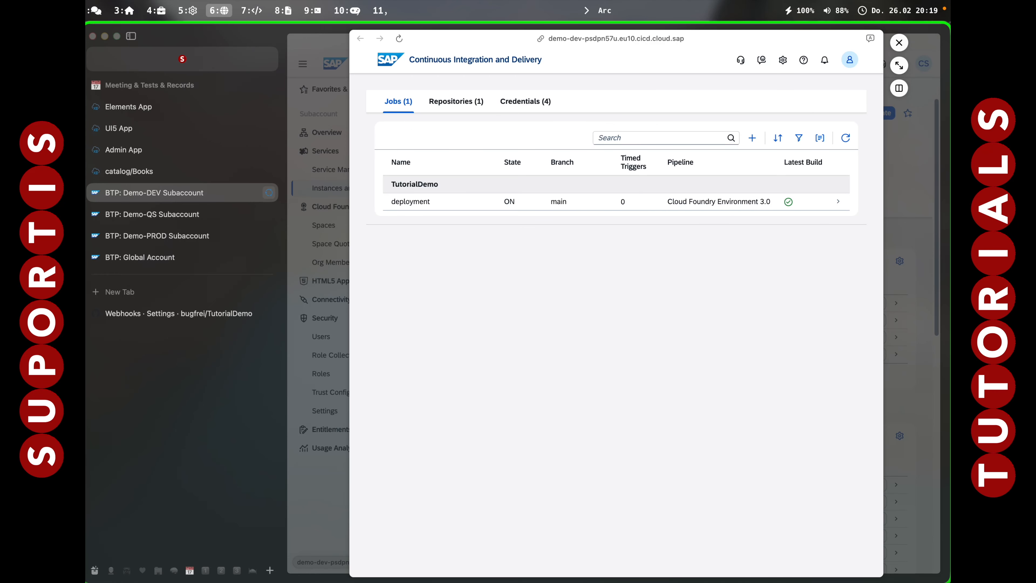
Switch to iTerm2 and run ug -SelectTarget for the org SUPORTIS_AG_demo-qs-7hg2mpoe and the manifest ID tutui5.
{"action": "key", "text": "alt+7"}
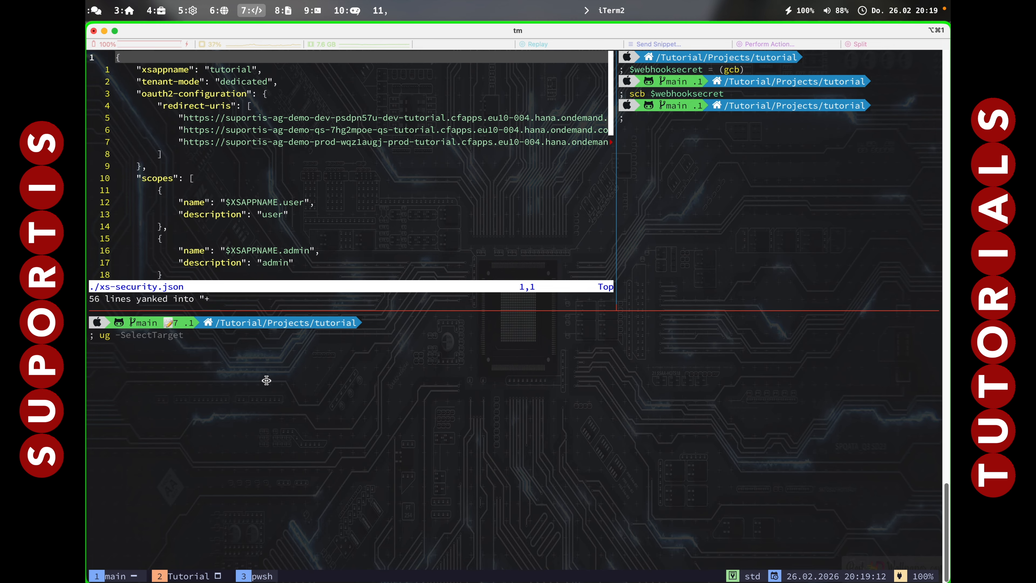
{"action": "key", "text": "Return"}
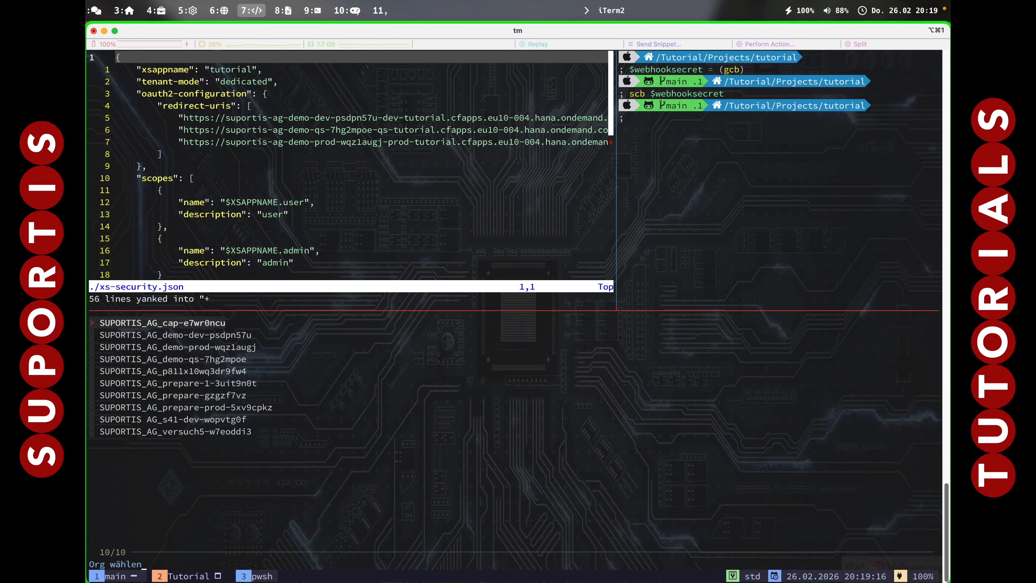
{"action": "key", "text": "Down"}
{"action": "key", "text": "Down"}
{"action": "key", "text": "Down"}
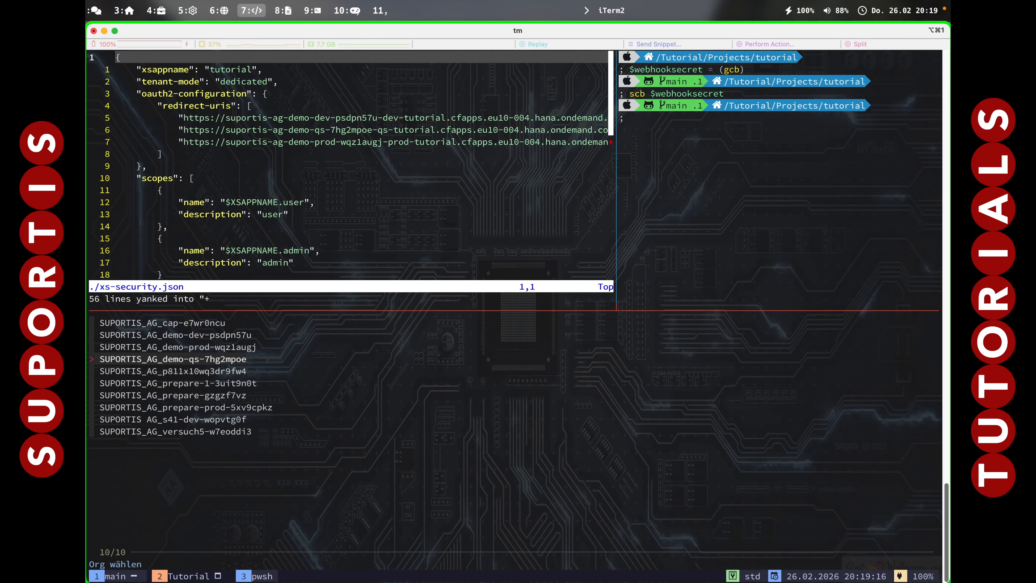
{"action": "key", "text": "Return"}
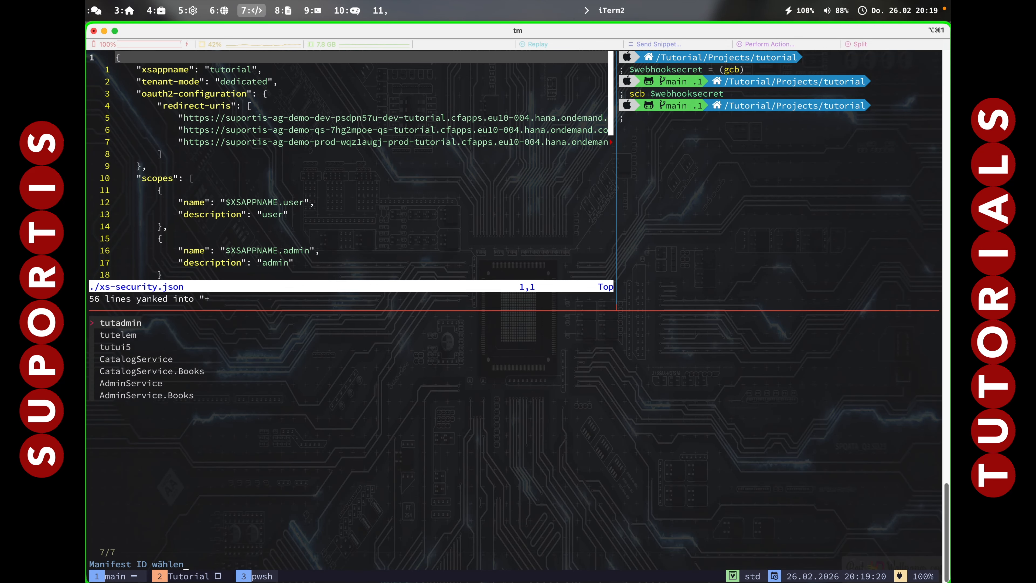
{"action": "key", "text": "Down"}
{"action": "key", "text": "Down"}
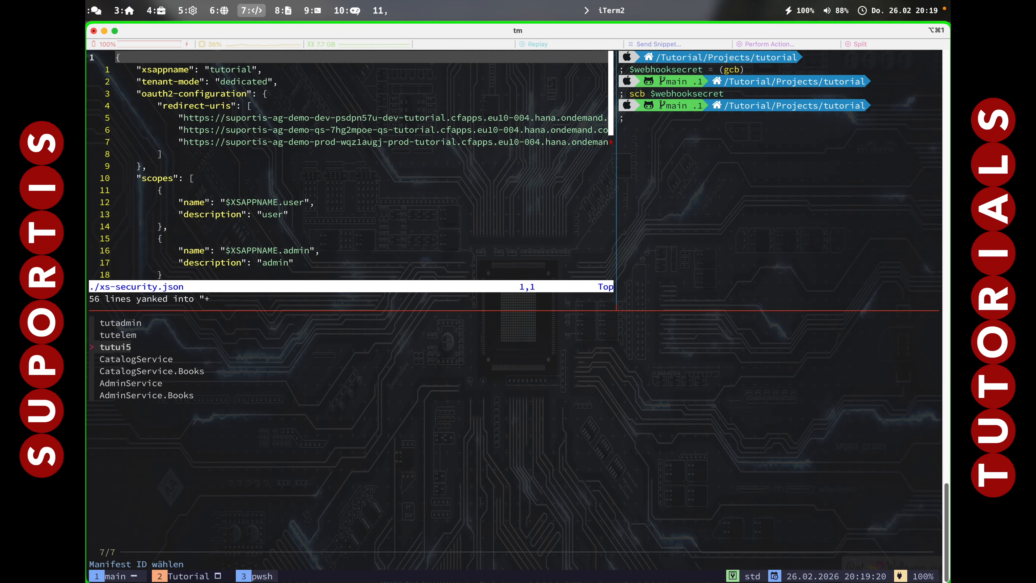
{"action": "key", "text": "Return"}
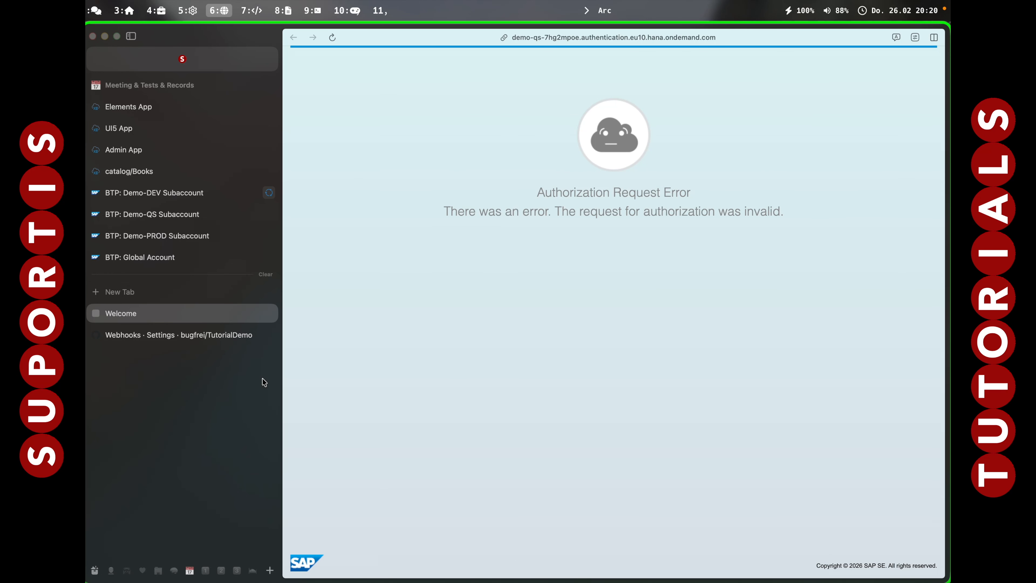
Return to iTerm2 and run ug -SelectTarget again to open tutui5 from the org SUPORTIS_AG_demo-dev-psdpn57u.
{"action": "key", "text": "alt+7"}
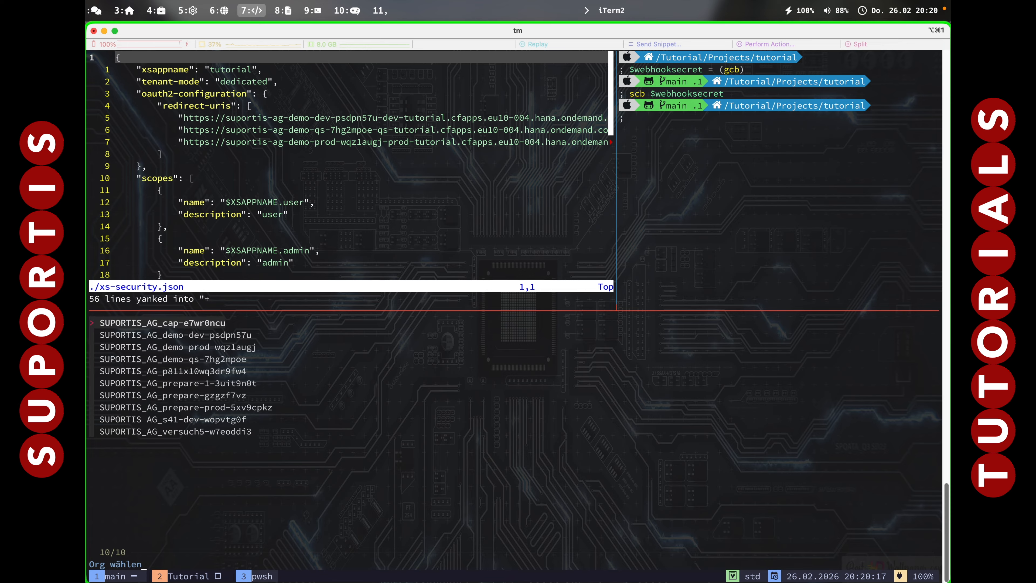
{"action": "key", "text": "Down"}
{"action": "key", "text": "Down"}
{"action": "key", "text": "Up"}
{"action": "key", "text": "Return"}
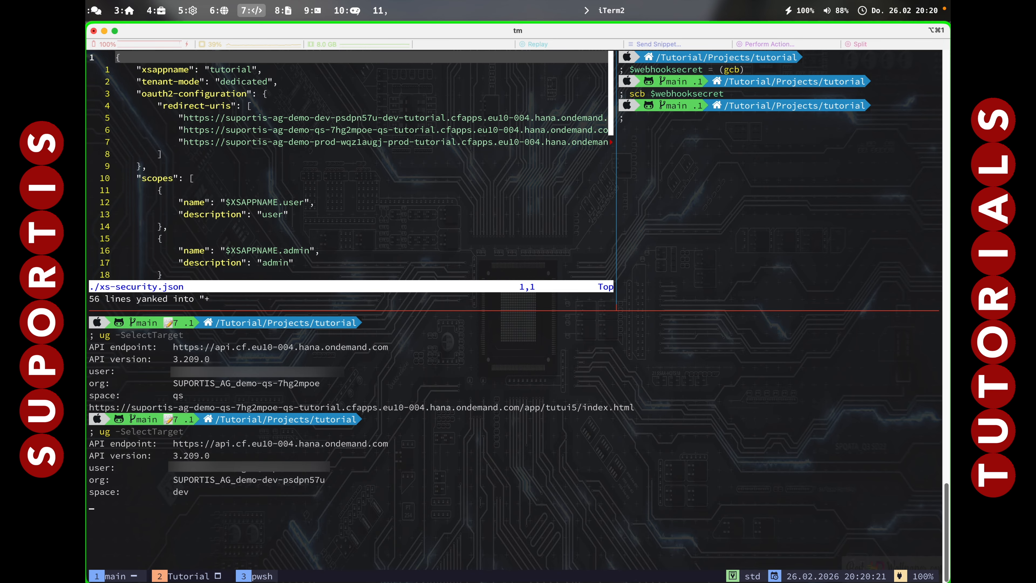
{"action": "key", "text": "Down"}
{"action": "key", "text": "Down"}
{"action": "key", "text": "Return"}
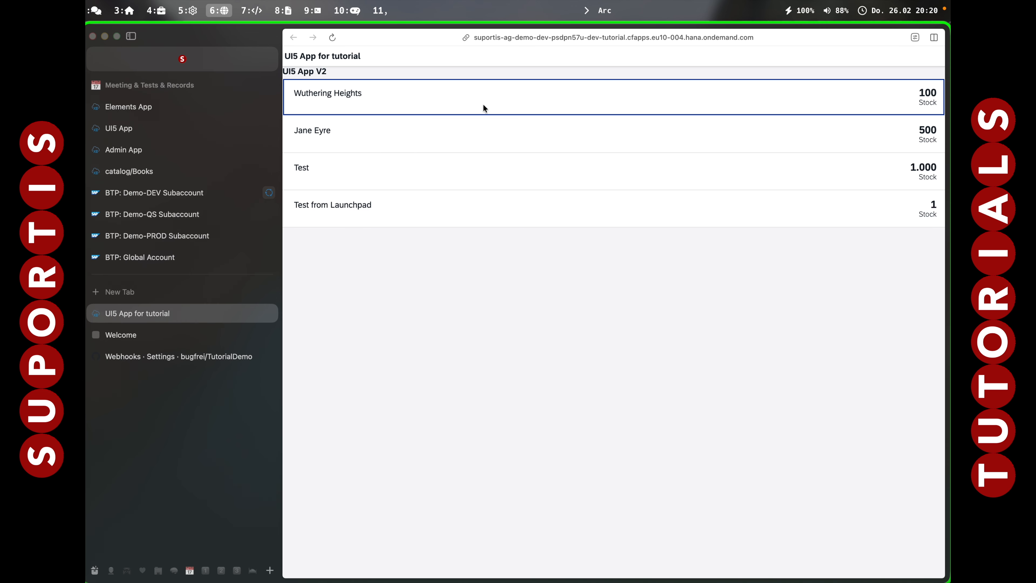
Switch to iTerm2, clear the terminal and change to the app/tutui5/webapp/view folder of the tutorial project.
{"action": "key", "text": "alt+7"}
{"action": "type", "text": "cls"}
{"action": "key", "text": "Return"}
{"action": "type", "text": "cd"}
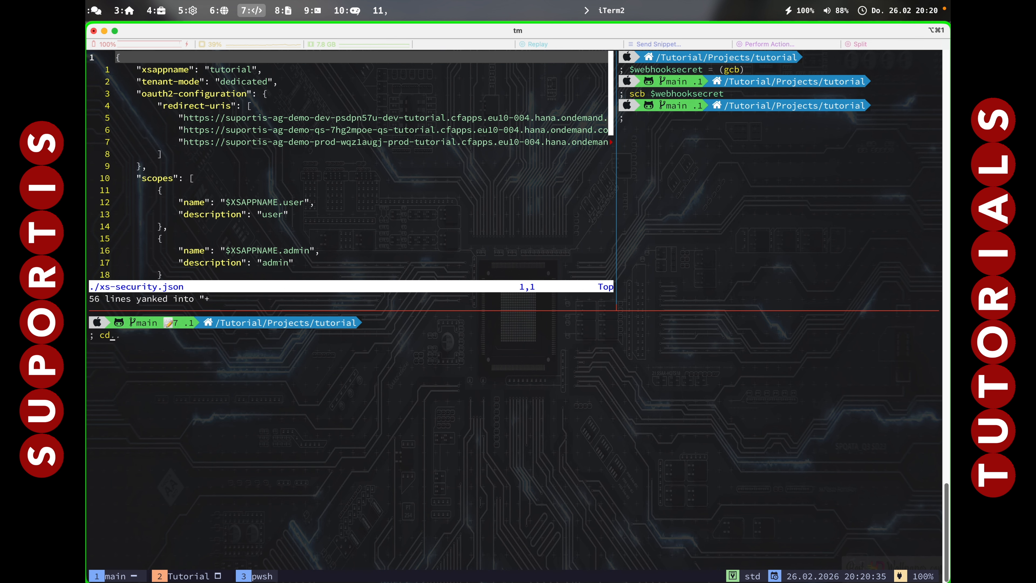
{"action": "type", "text": " ./app/*ui5*"}
{"action": "key", "text": "Return"}
{"action": "type", "text": "cd ./webapp/"}
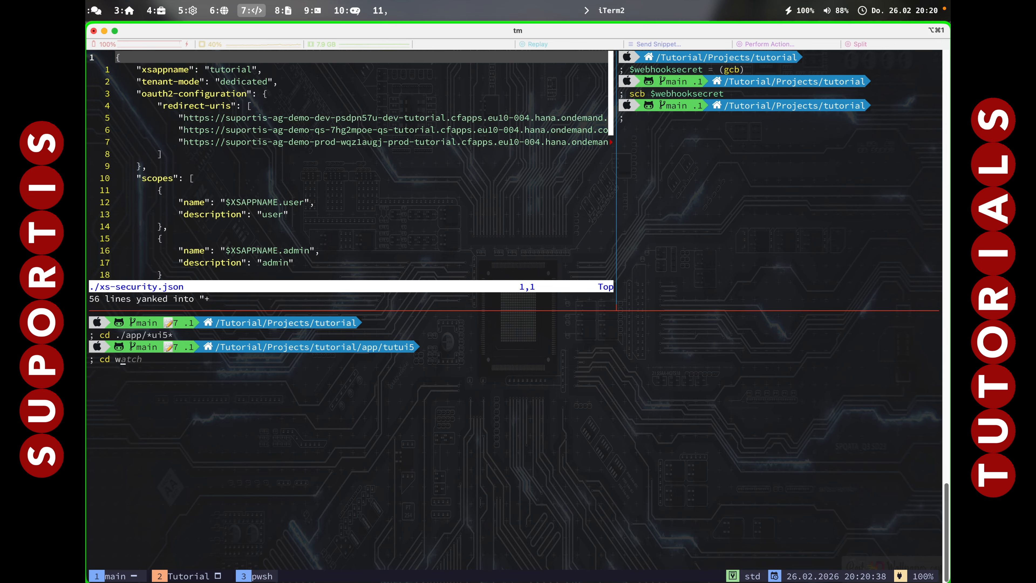
{"action": "type", "text": "view/"}
{"action": "key", "text": "Return"}
Open View1.view.xml in vim, change the title text to "UI5 App V3" and save the file.
{"action": "type", "text": "vim v"}
{"action": "key", "text": "Tab"}
{"action": "key", "text": "Return"}
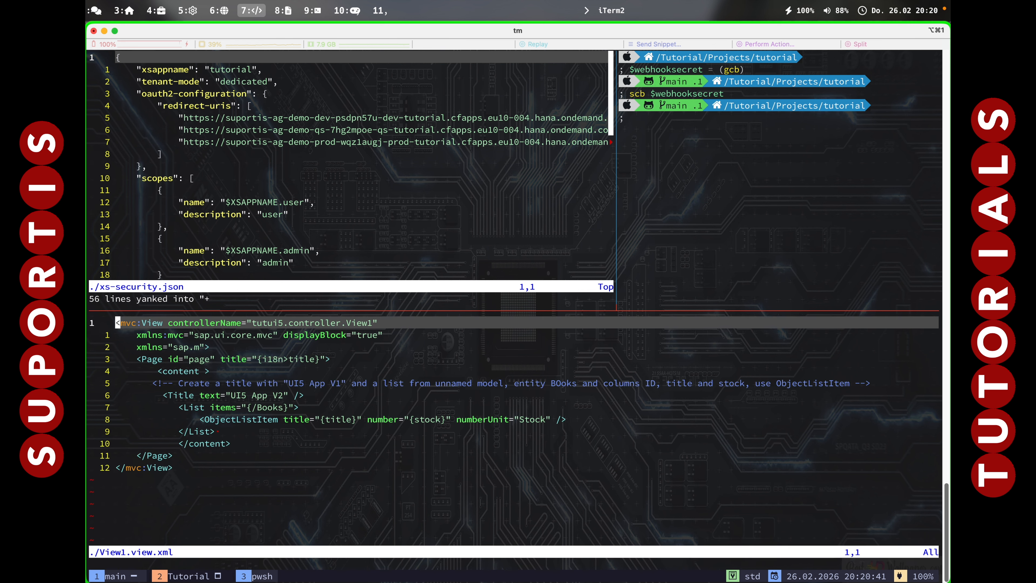
{"action": "key", "text": "j"}
{"action": "key", "text": "j"}
{"action": "key", "text": "j"}
{"action": "key", "text": "j"}
{"action": "key", "text": "j"}
{"action": "key", "text": "j"}
{"action": "key", "text": "f"}
{"action": "key", "text": "2"}
{"action": "key", "text": "r"}
{"action": "key", "text": "3"}
{"action": "type", "text": ":wq"}
{"action": "key", "text": "Return"}
Go back up four directory levels to the root of the tutorial project.
{"action": "type", "text": "cd"}
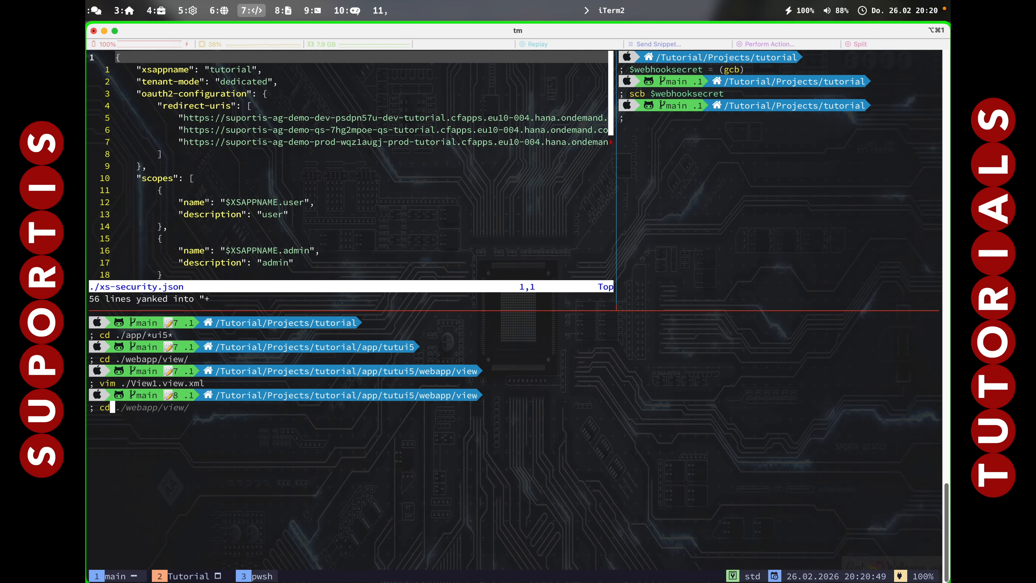
{"action": "type", "text": ".."}
{"action": "key", "text": "Return"}
{"action": "type", "text": "cd.."}
{"action": "key", "text": "Return"}
{"action": "type", "text": "cd.."}
{"action": "key", "text": "Return"}
{"action": "type", "text": "cd.."}
{"action": "key", "text": "Return"}
Stage all changed files of the tutorial project for the commit with git add.
{"action": "type", "text": "git add ."}
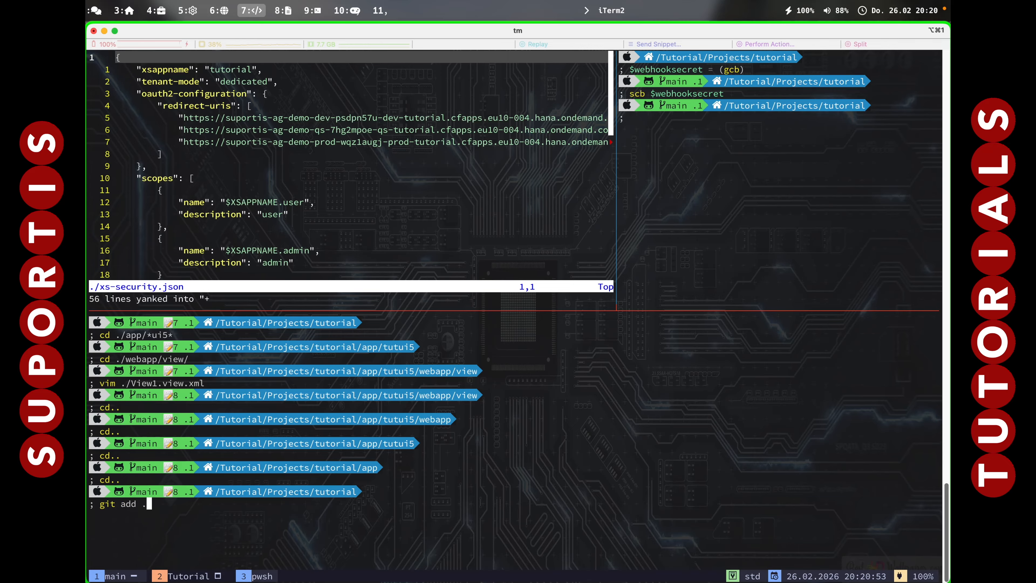
{"action": "type", "text": "#"}
{"action": "key", "text": "Return"}
{"action": "key", "text": "Up"}
{"action": "key", "text": "BackSpace"}
{"action": "key", "text": "Return"}
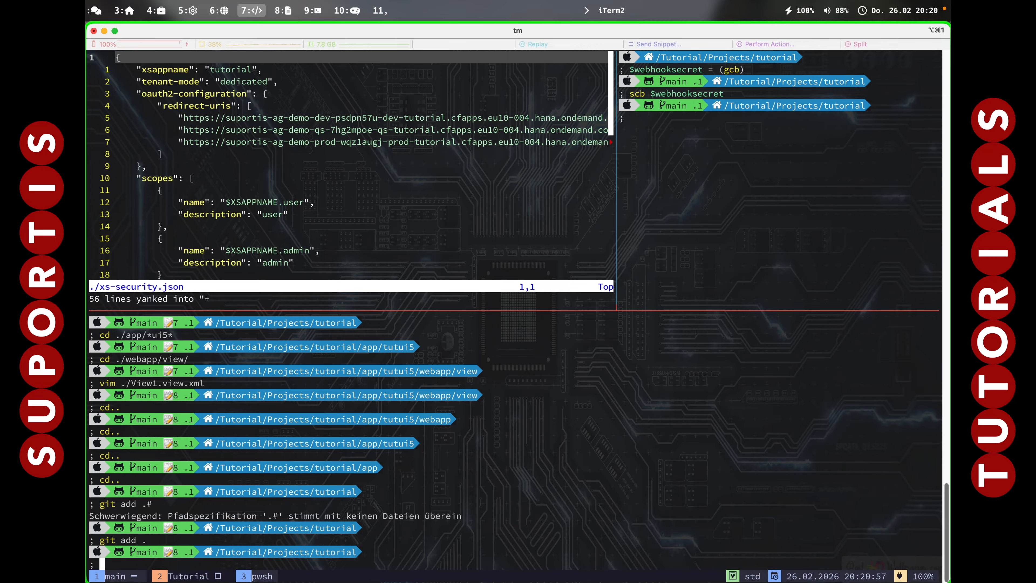
Commit the staged changes with the message "UI5 V3" and push them to the remote repository.
{"action": "type", "text": "git commit -m \"UI5 V3\""}
{"action": "key", "text": "Return"}
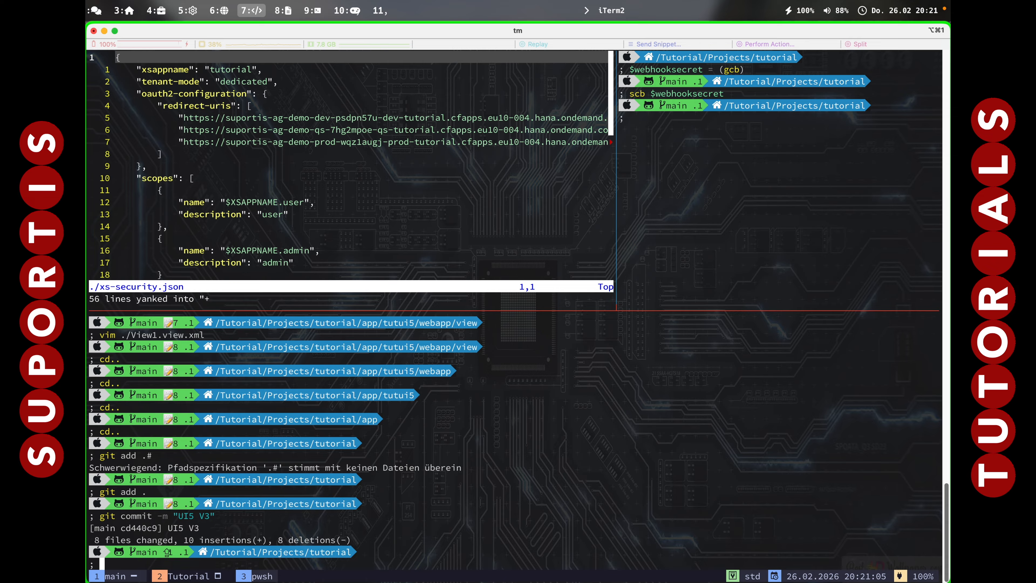
{"action": "type", "text": "ush"}
{"action": "key", "text": "Return"}
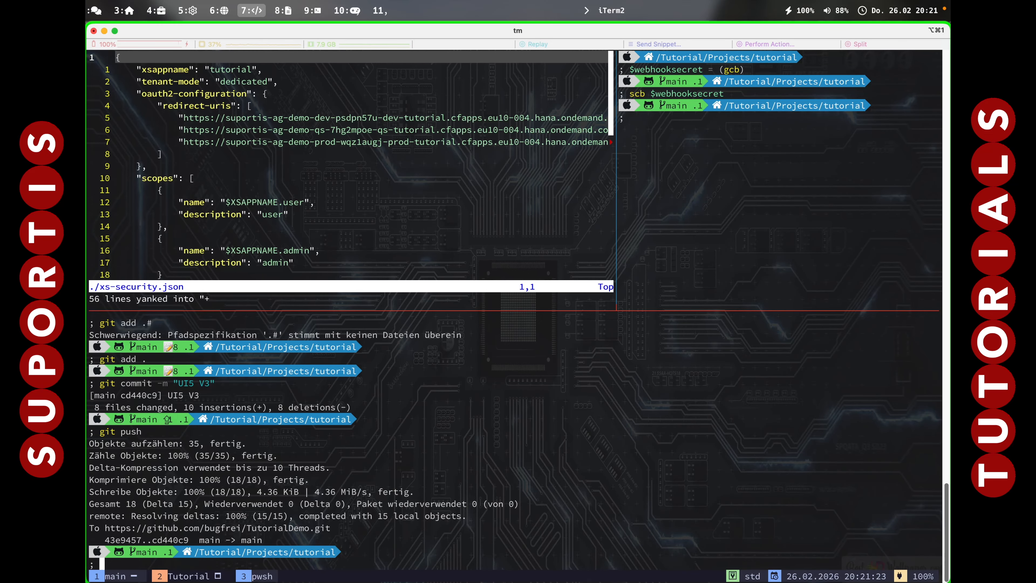
Switch to Arc and open build #2 of the deployment job in Demo-DEV's Continuous Integration and Delivery.
{"action": "key", "text": "alt+6"}
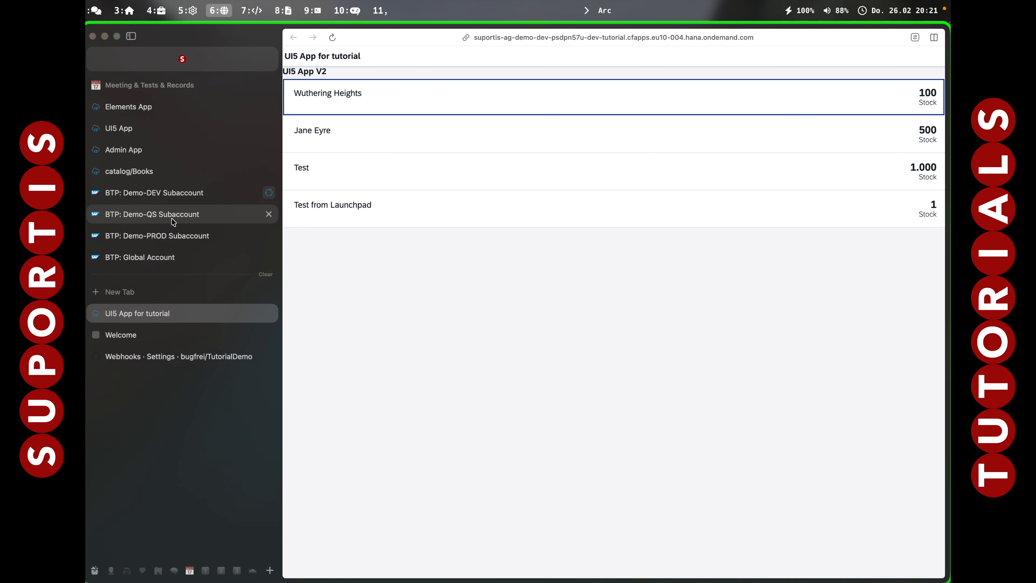
{"action": "left_click", "coordinate": [158, 198]}
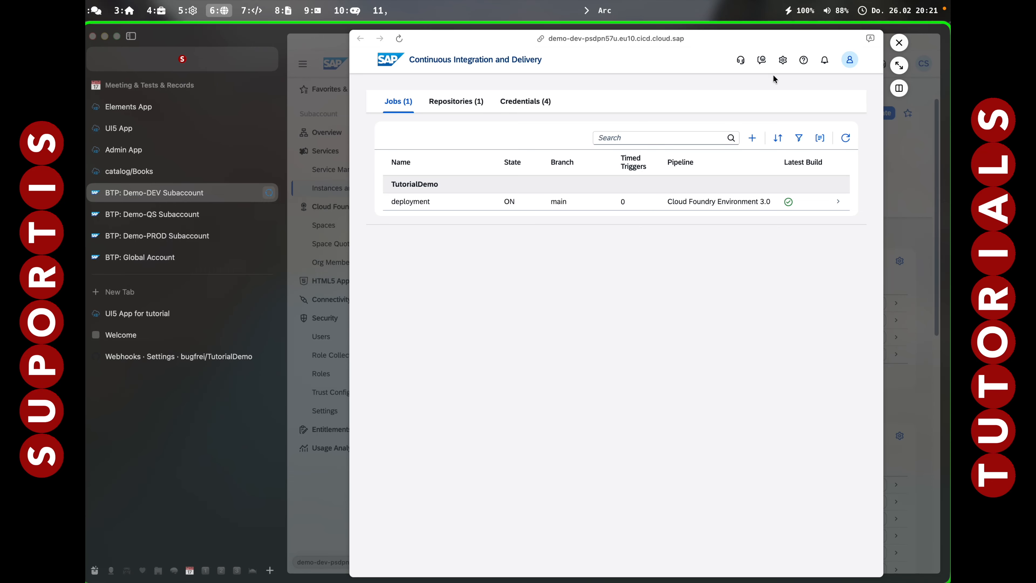
{"action": "left_click", "coordinate": [395, 104]}
{"action": "left_click", "coordinate": [397, 102]}
{"action": "left_click", "coordinate": [480, 200]}
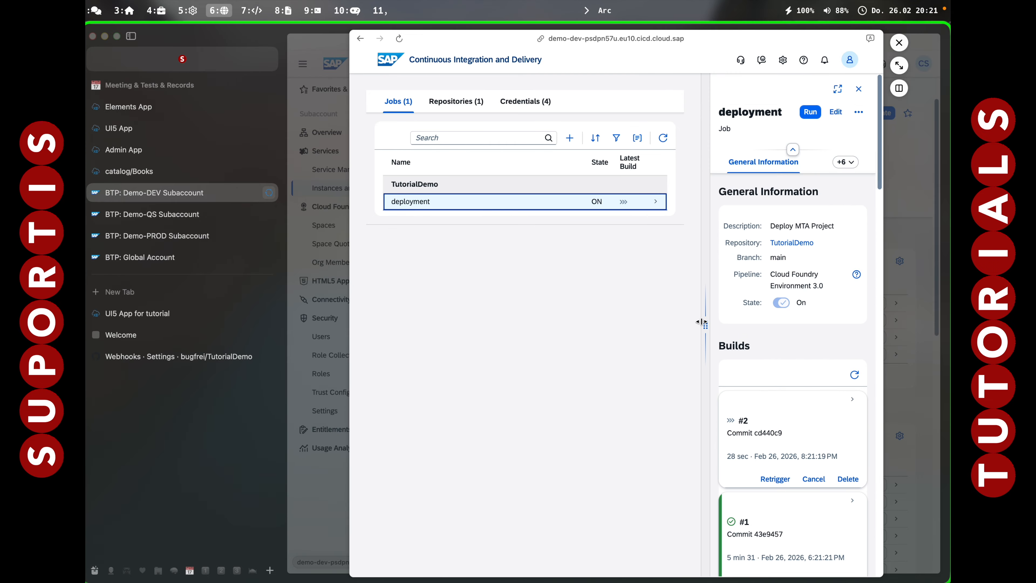
{"action": "left_click", "coordinate": [802, 438]}
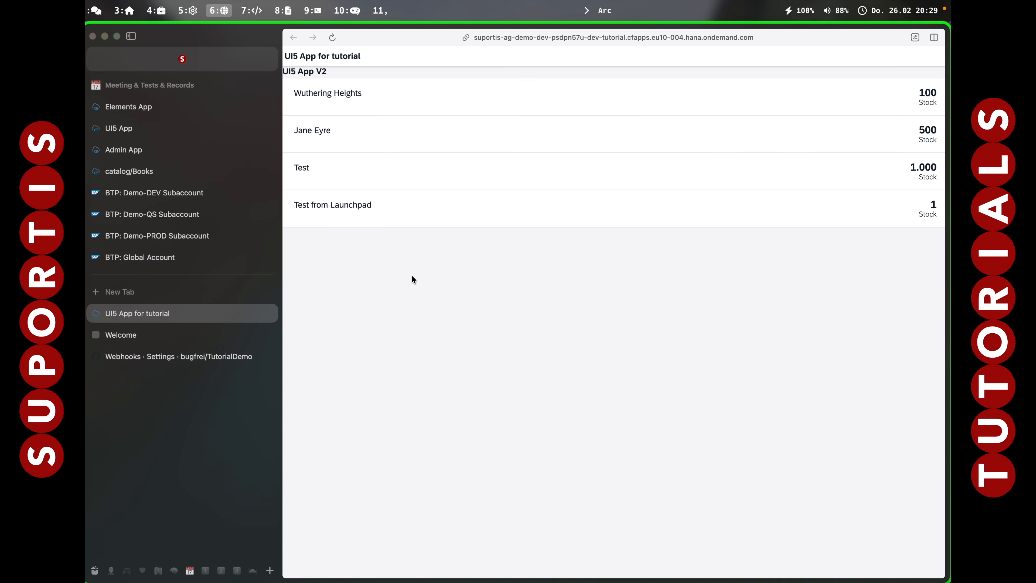
Reload the UI5 App for tutorial page, and close it together with the Welcome page.
{"action": "left_click", "coordinate": [332, 38]}
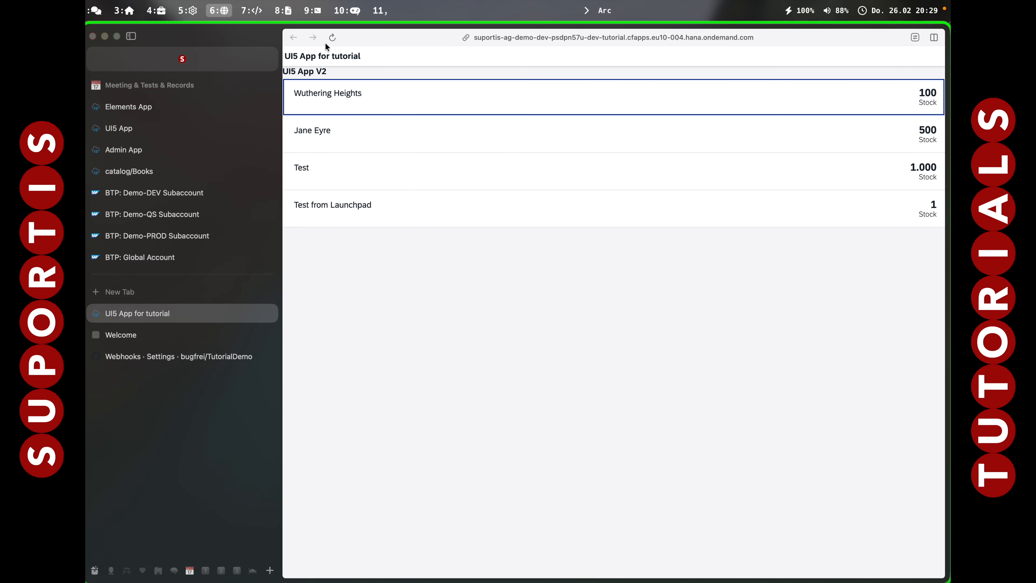
{"action": "left_click", "coordinate": [326, 44]}
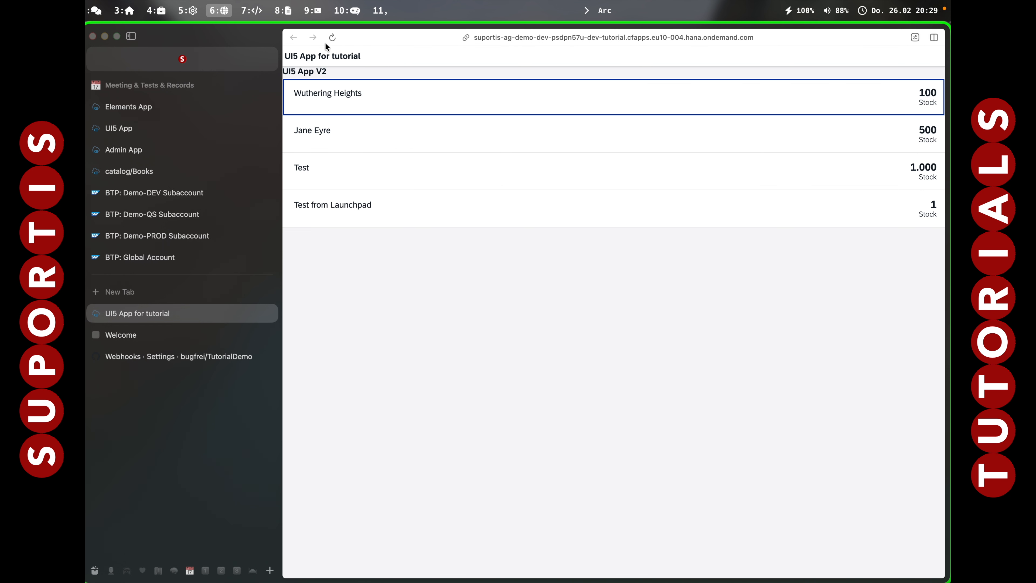
{"action": "left_click", "coordinate": [270, 315]}
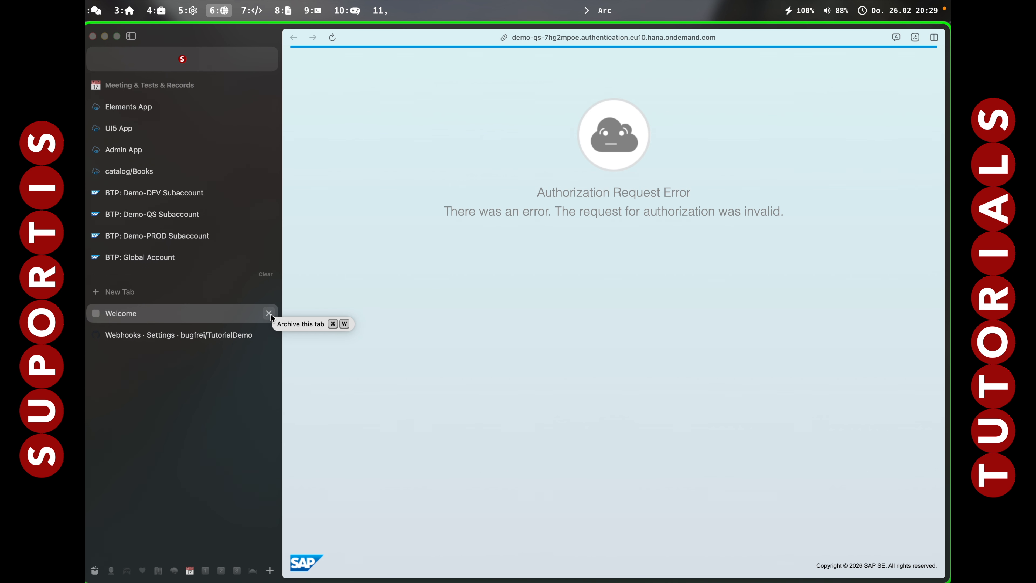
{"action": "left_click", "coordinate": [270, 315]}
Return to iTerm2, run ug to reopen tutui5 from the dev org, check the app's title and close the page.
{"action": "key", "text": "alt+7"}
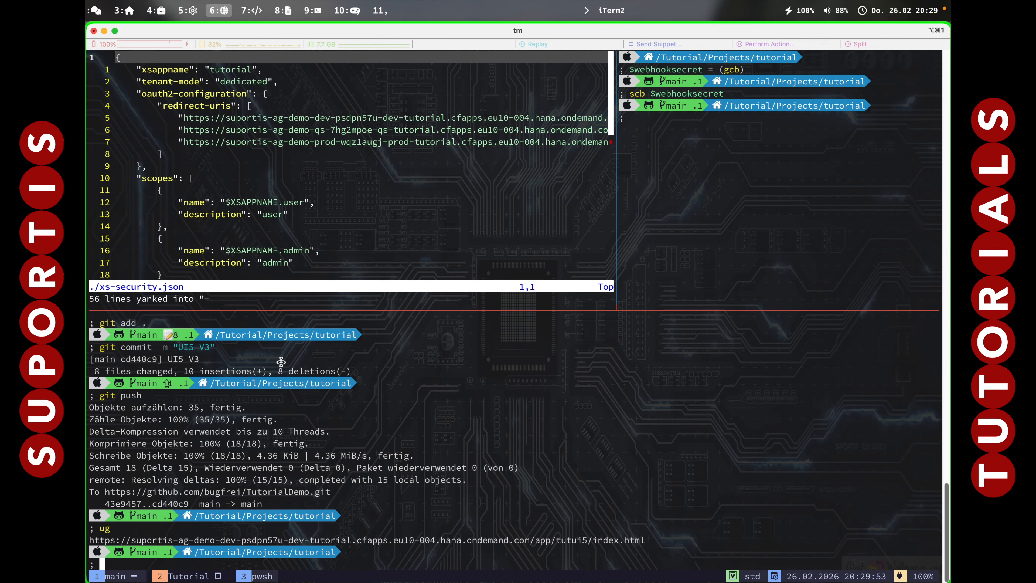
{"action": "type", "text": "ug"}
{"action": "key", "text": "Return"}
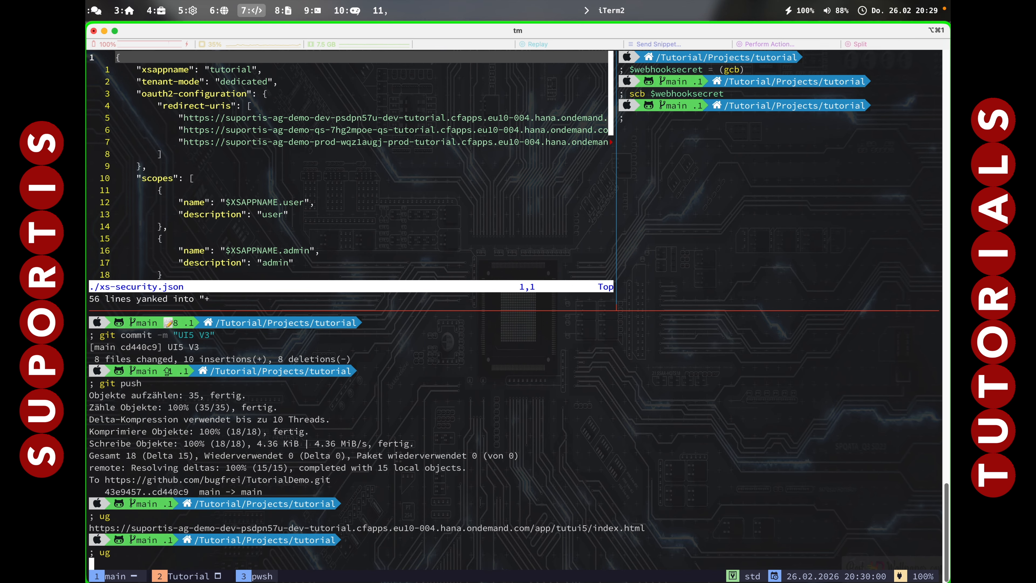
{"action": "key", "text": "Down"}
{"action": "key", "text": "Down"}
{"action": "key", "text": "Up"}
{"action": "key", "text": "Return"}
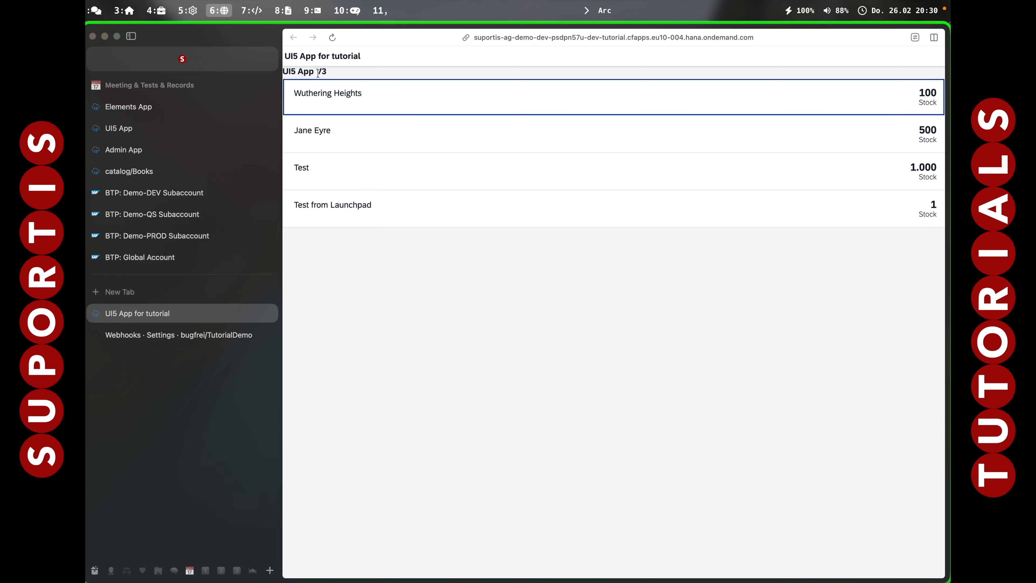
{"action": "left_click", "coordinate": [398, 322]}
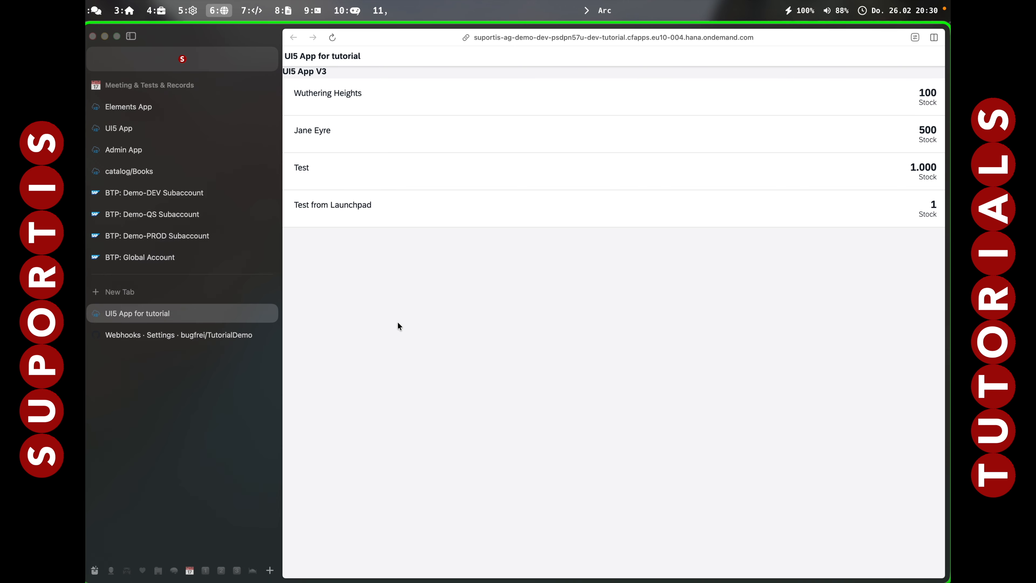
{"action": "key", "text": "super+w"}
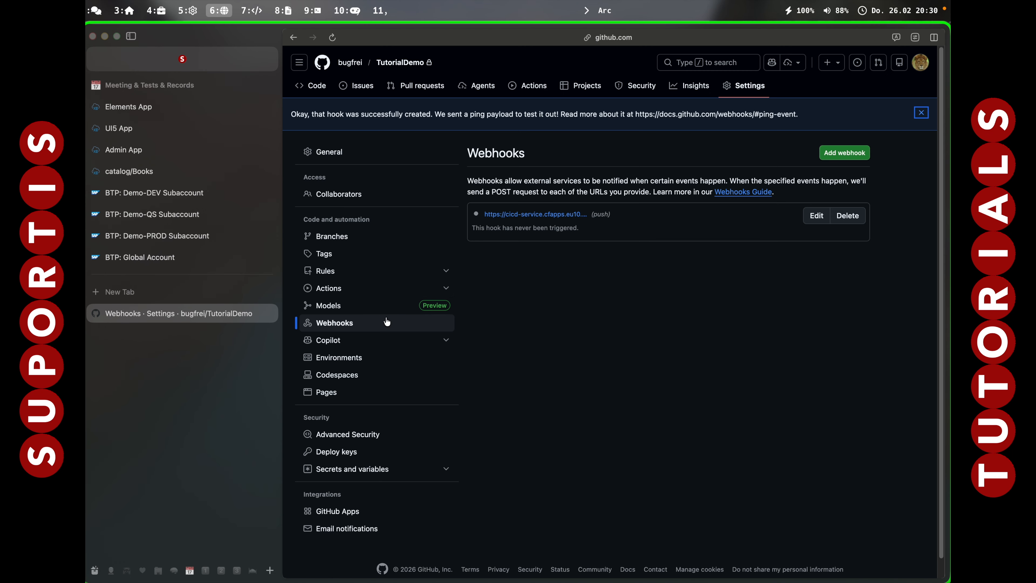
Open Cloud Transport Management from Demo-DEV and try to import transport request 16 (cd440c9 - UI5 V3) from the qsnode import queue.
{"action": "left_click", "coordinate": [170, 200]}
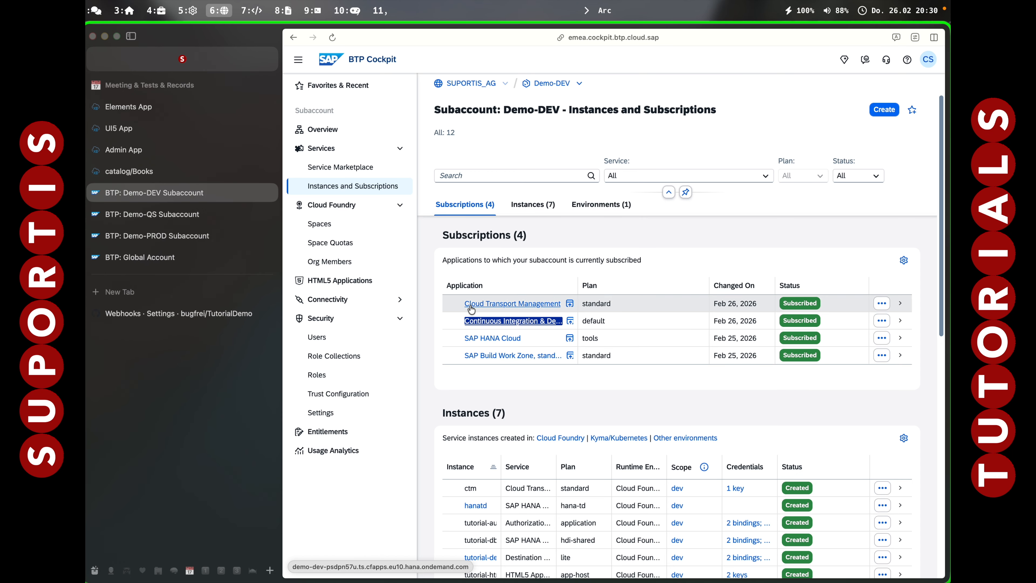
{"action": "left_click", "coordinate": [498, 305]}
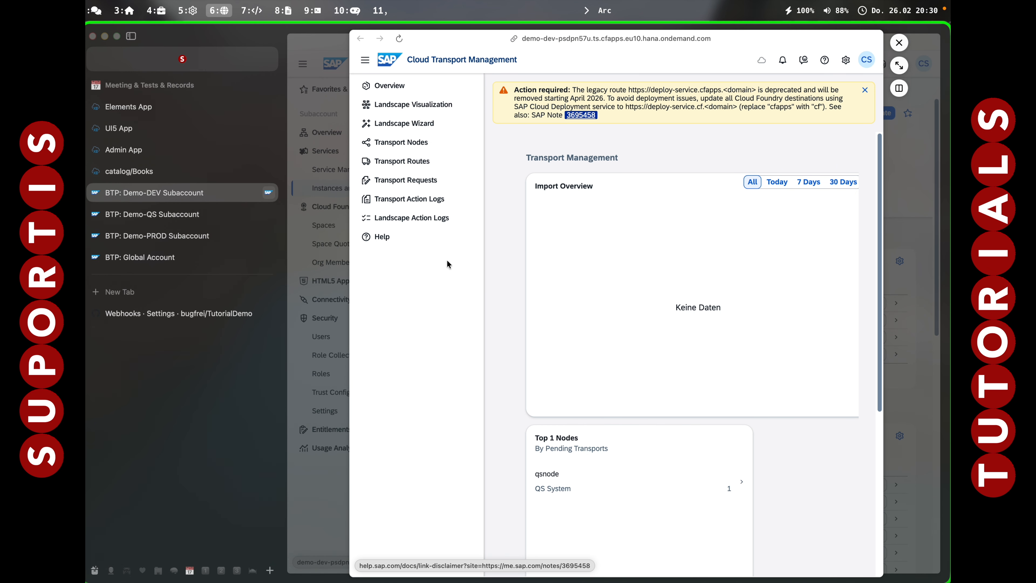
{"action": "left_click", "coordinate": [396, 144]}
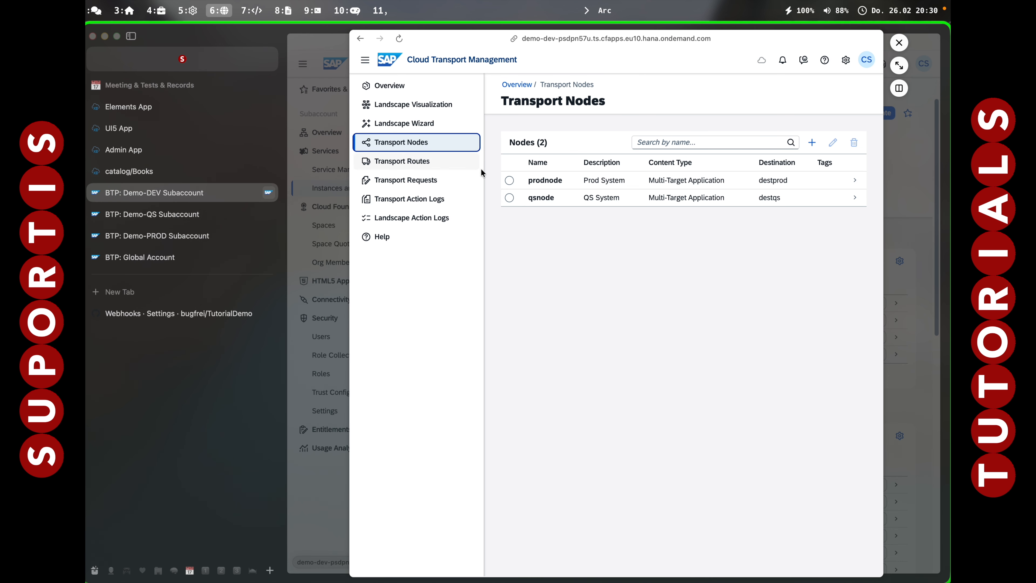
{"action": "left_click", "coordinate": [520, 202]}
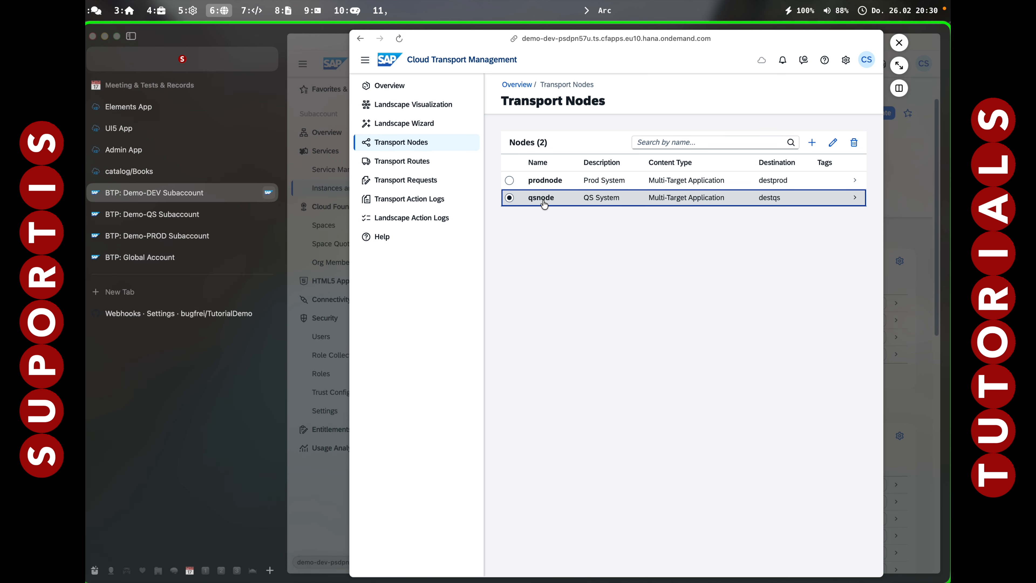
{"action": "left_click", "coordinate": [855, 199]}
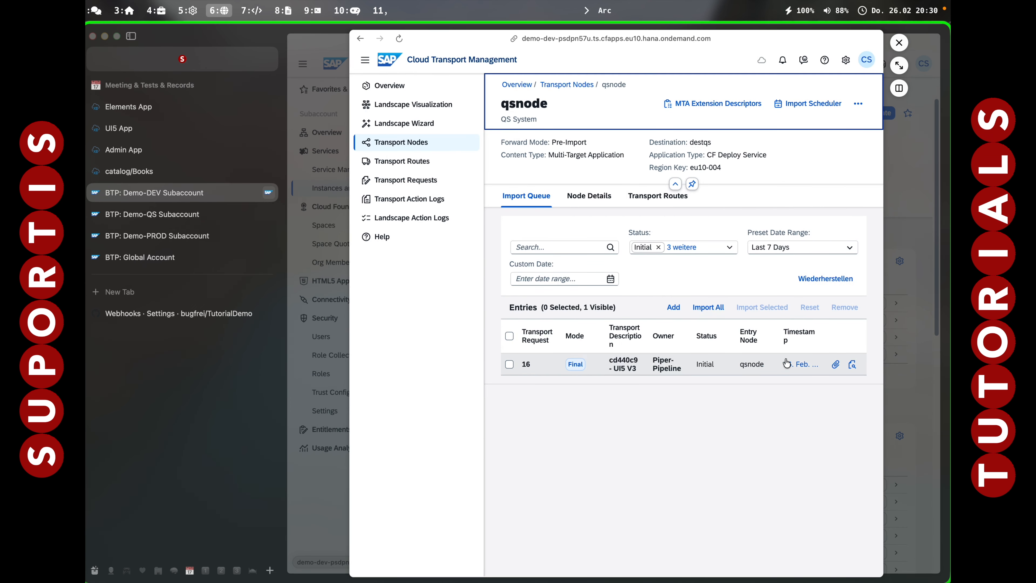
{"action": "left_click", "coordinate": [510, 366]}
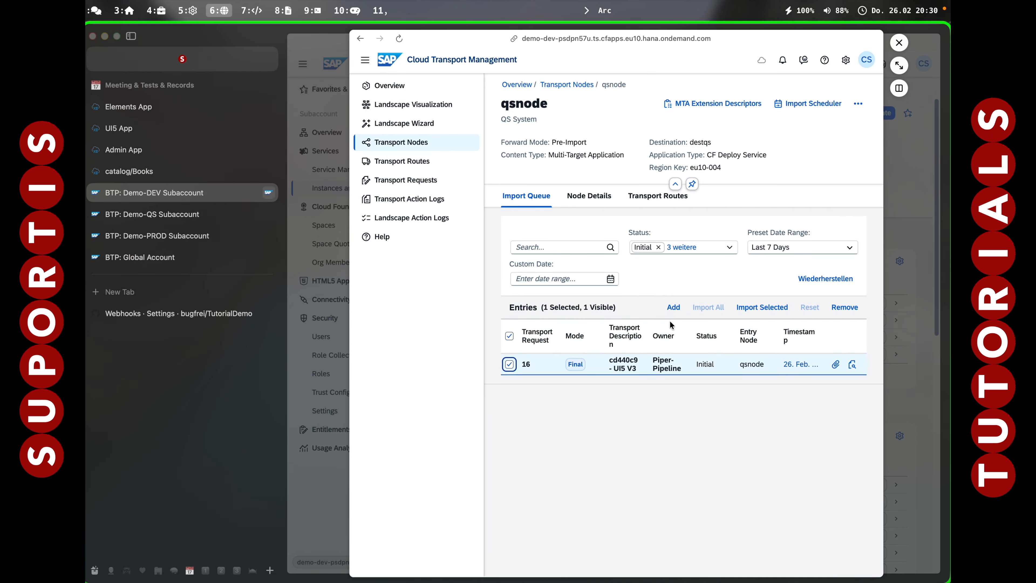
{"action": "left_click", "coordinate": [762, 307]}
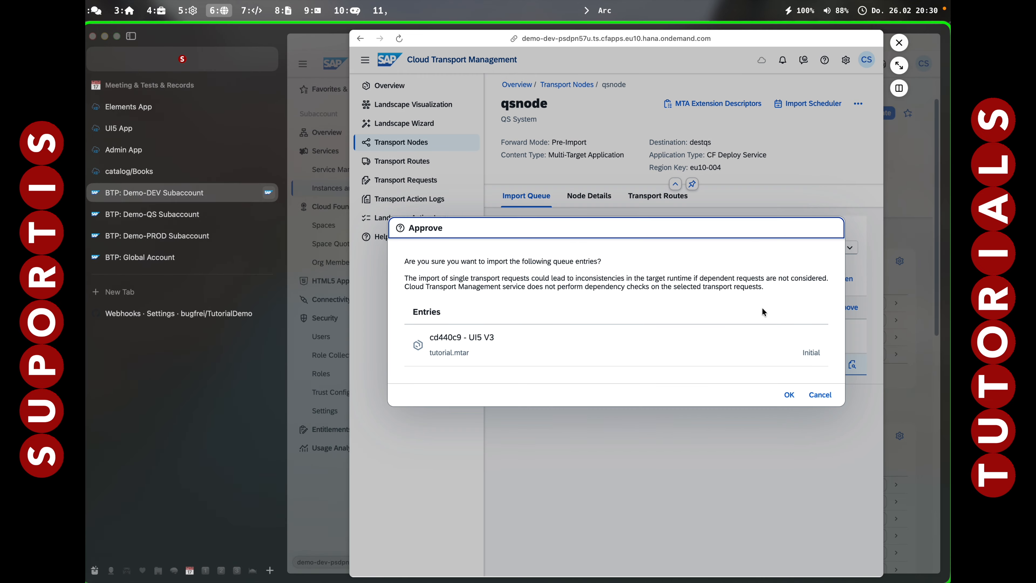
{"action": "left_click", "coordinate": [789, 394]}
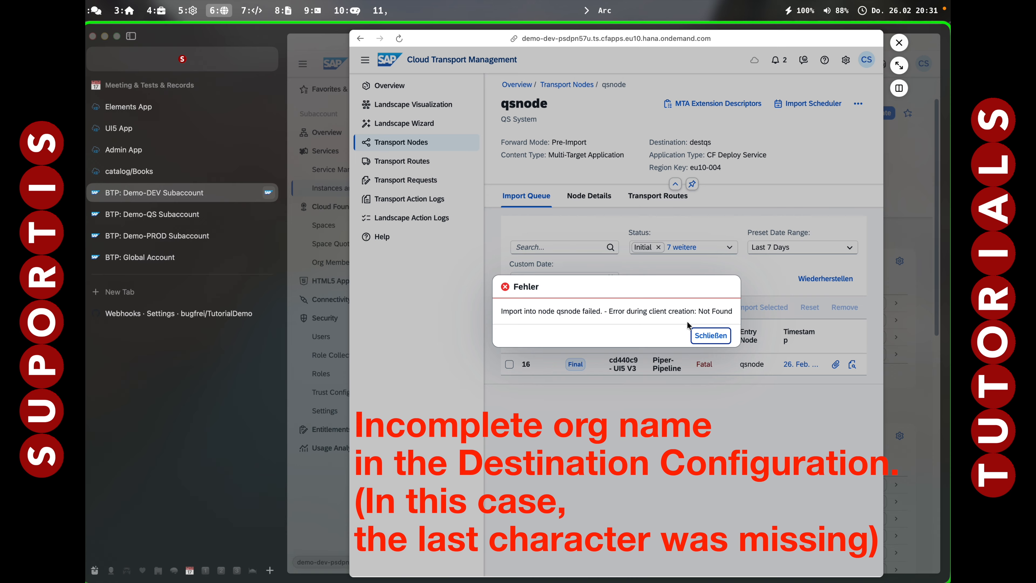
{"action": "left_click", "coordinate": [712, 344]}
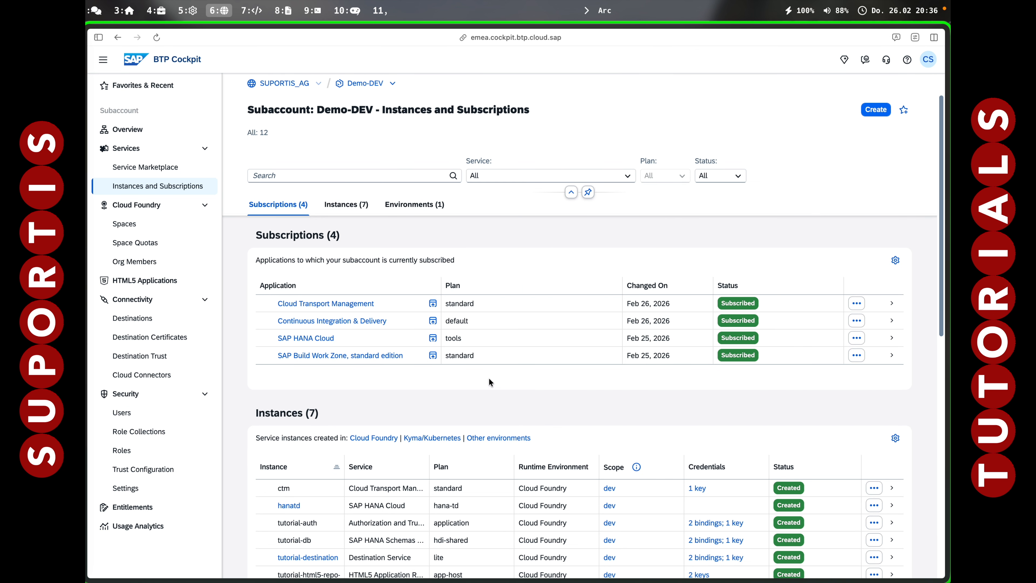
Reopen Cloud Transport Management and import transport request 16 (cd440c9 - UI5 V3) into qsnode.
{"action": "left_click", "coordinate": [321, 309]}
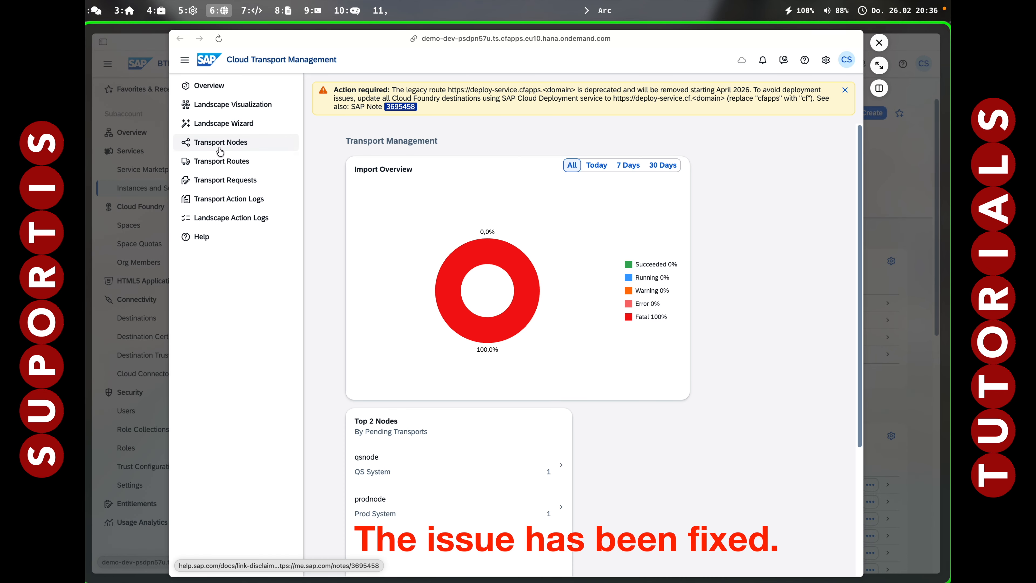
{"action": "left_click", "coordinate": [208, 149]}
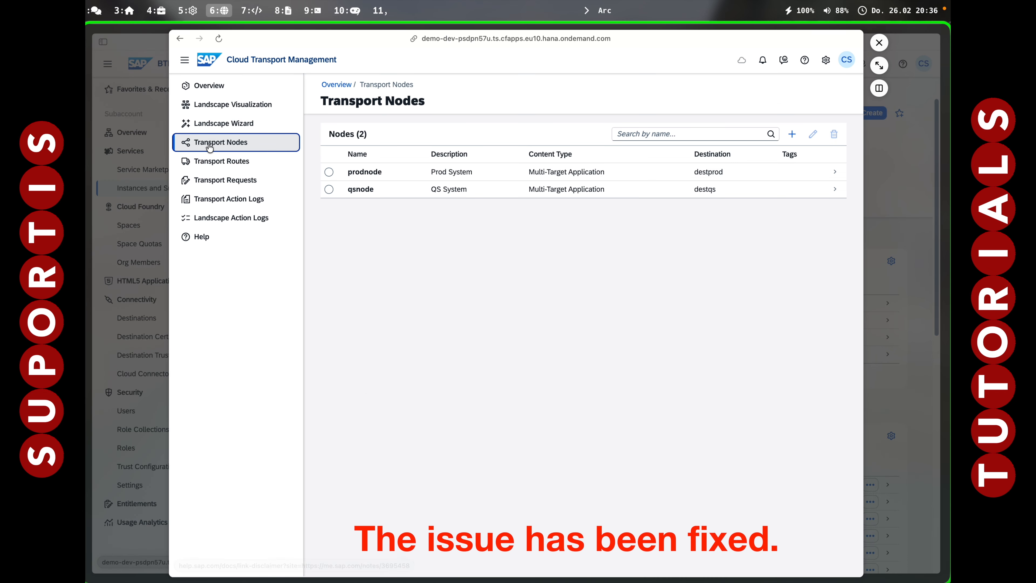
{"action": "left_click", "coordinate": [450, 195]}
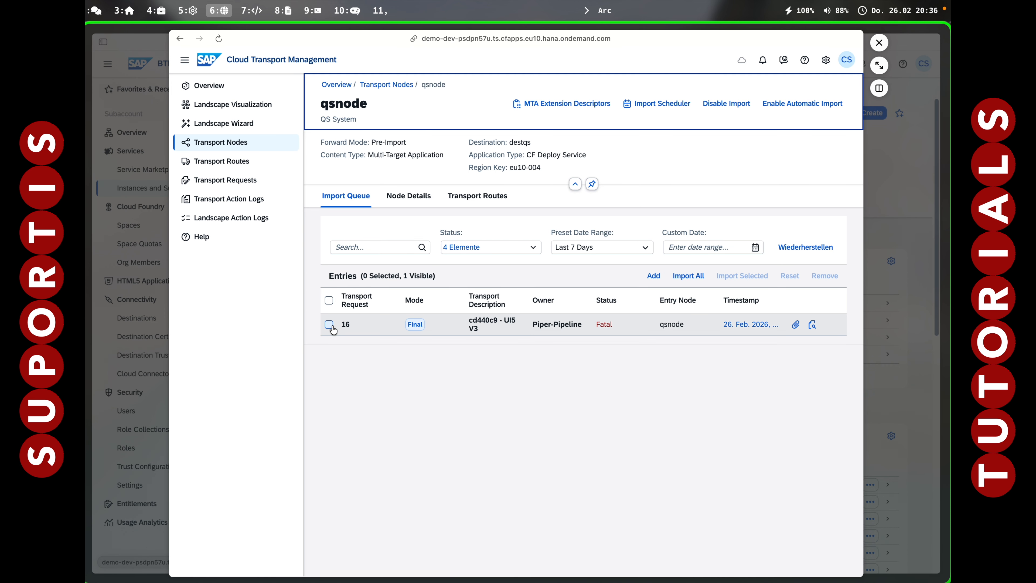
{"action": "left_click", "coordinate": [331, 327]}
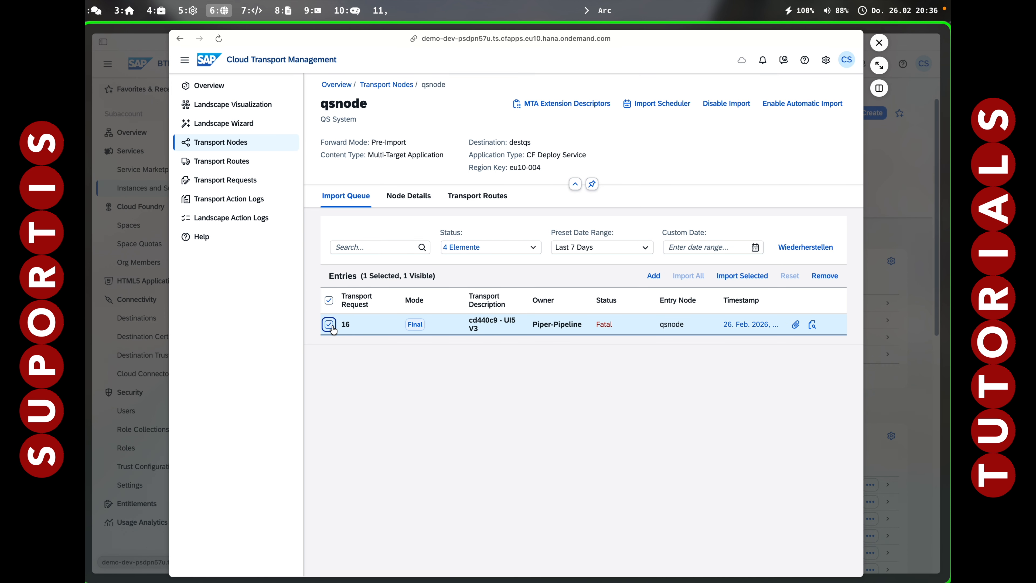
{"action": "left_click", "coordinate": [755, 275]}
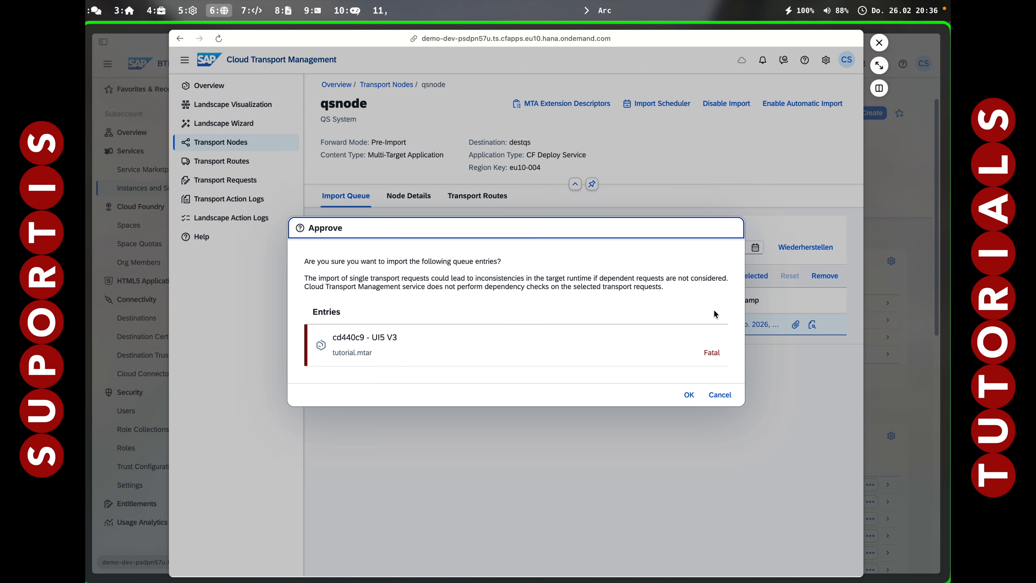
{"action": "left_click", "coordinate": [689, 394]}
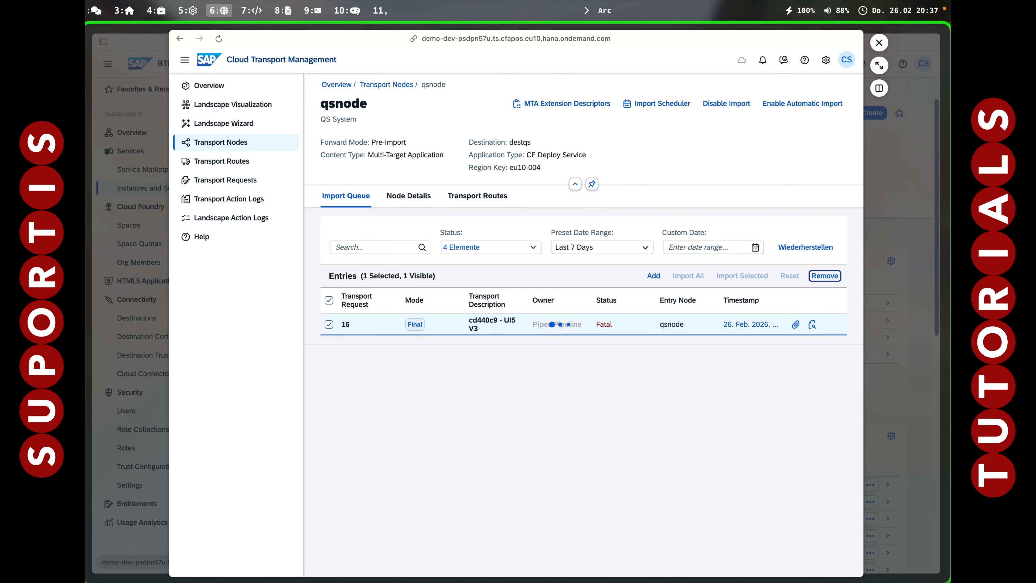
Check the status of the latest qsnode import in the Transport Action Logs, and close Cloud Transport Management.
{"action": "left_click", "coordinate": [190, 200]}
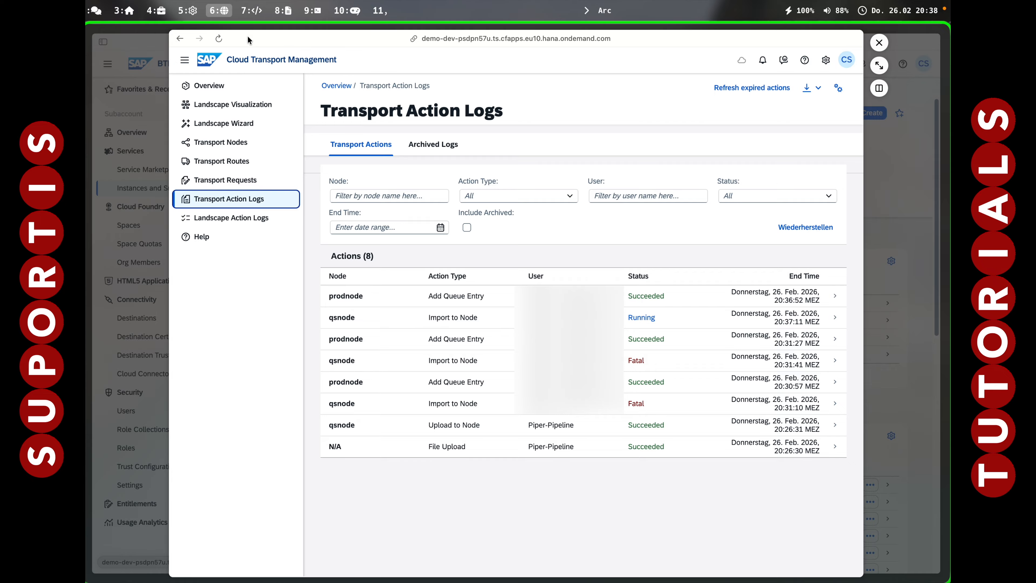
{"action": "left_click", "coordinate": [212, 200]}
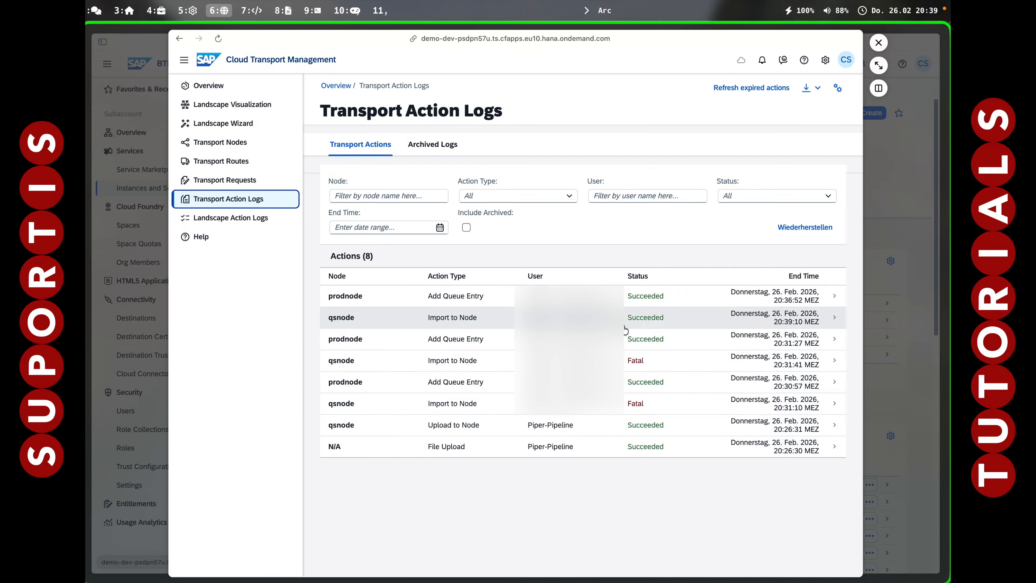
{"action": "key", "text": "Escape"}
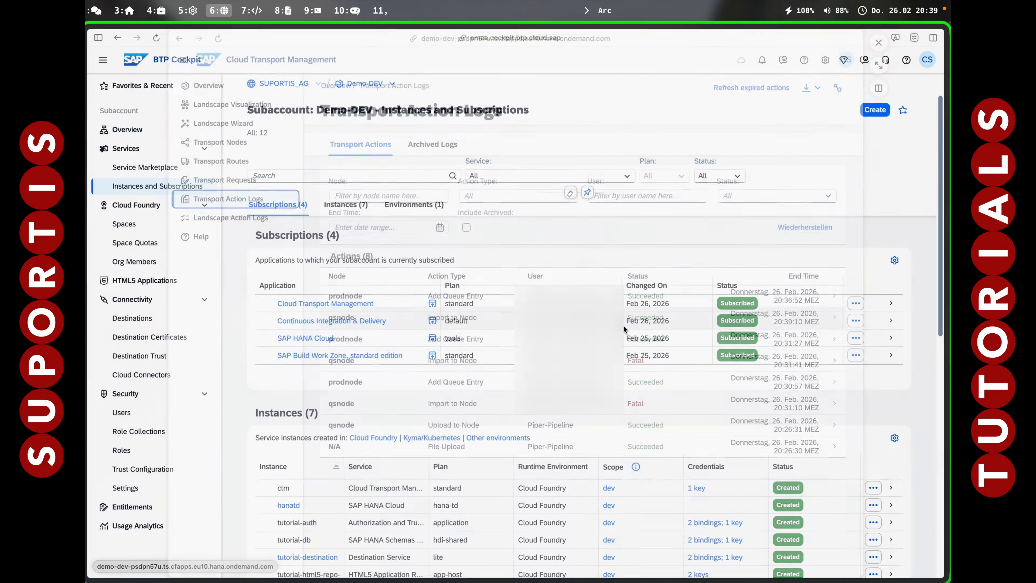
Switch to iTerm2, run ug -SelectTarget for org SUPORTIS_AG_demo-qs-7hg2mpoe to open tutui5, and check the app's title in the browser.
{"action": "key", "text": "alt+7"}
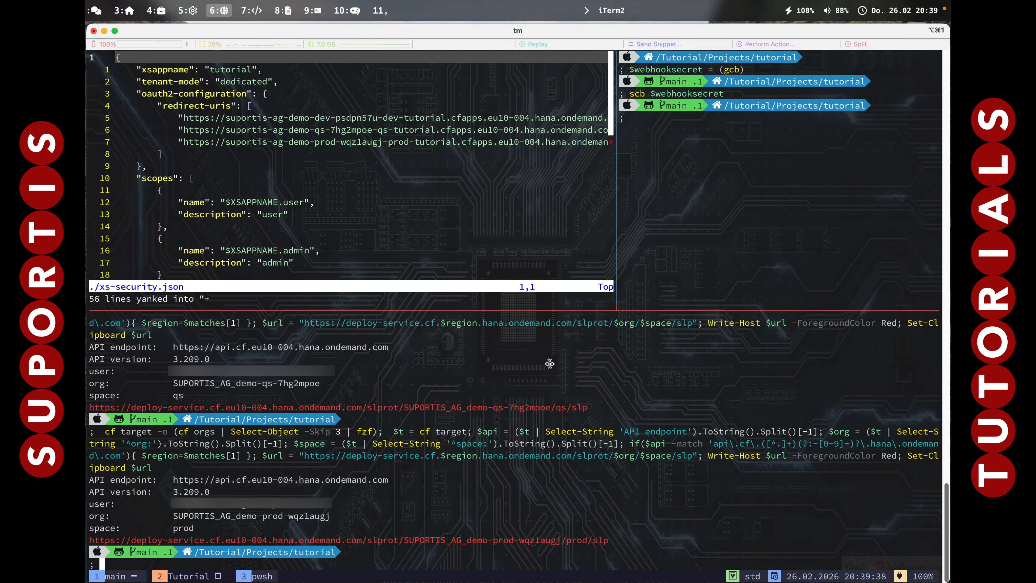
{"action": "type", "text": "ug -SelectTarget"}
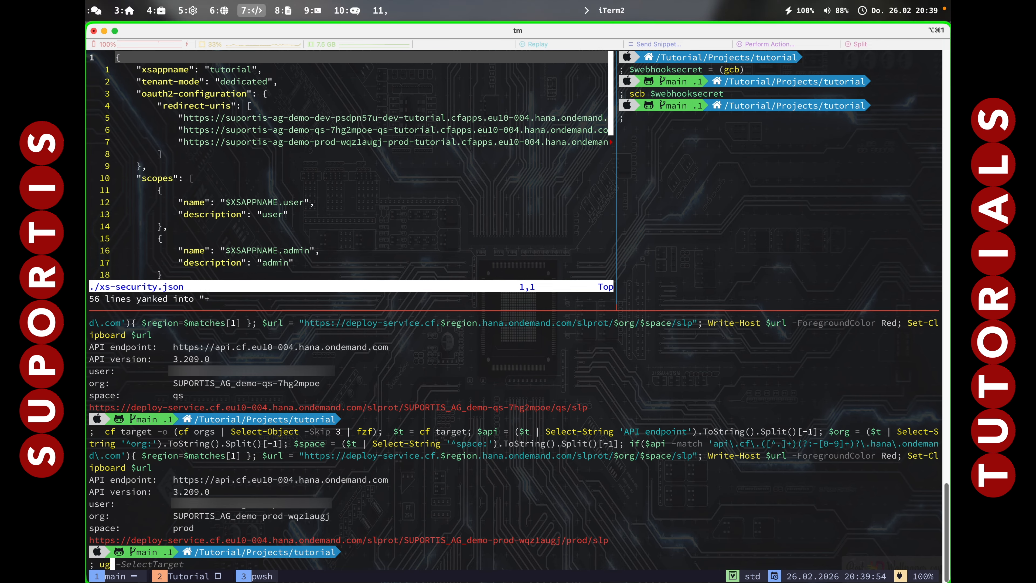
{"action": "key", "text": "Return"}
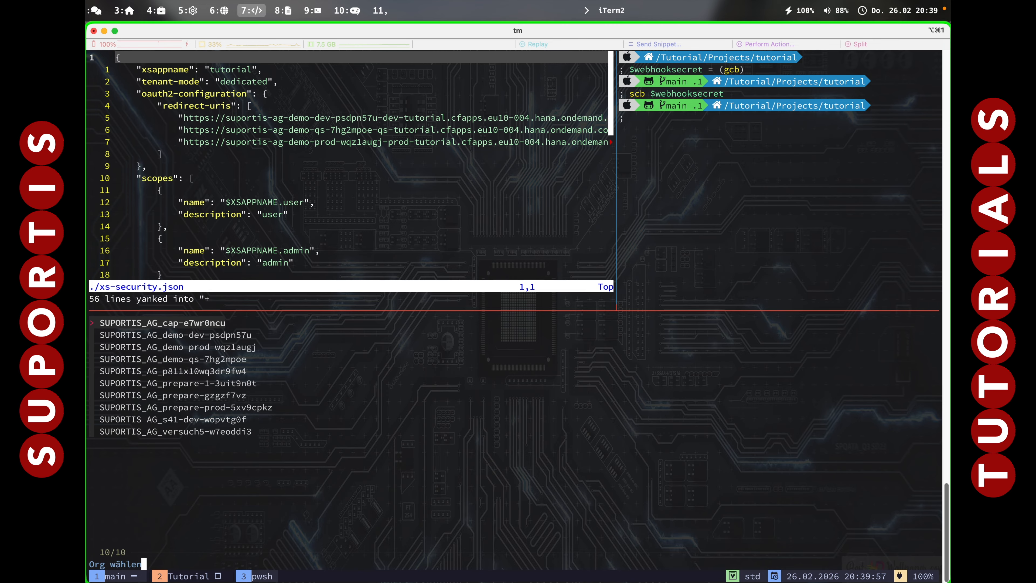
{"action": "key", "text": "Down"}
{"action": "key", "text": "Down"}
{"action": "key", "text": "Down"}
{"action": "key", "text": "Return"}
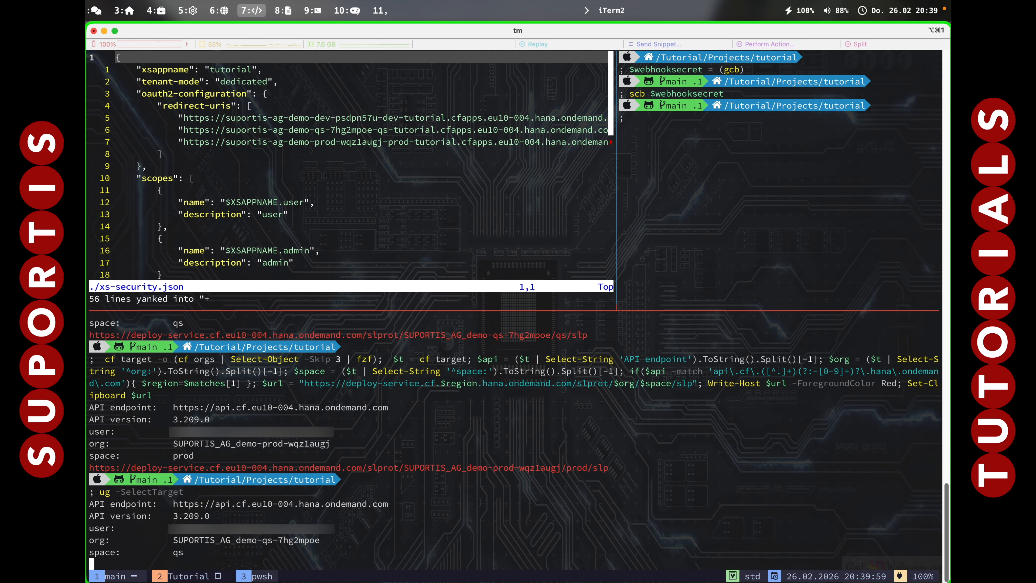
{"action": "key", "text": "Down"}
{"action": "key", "text": "Return"}
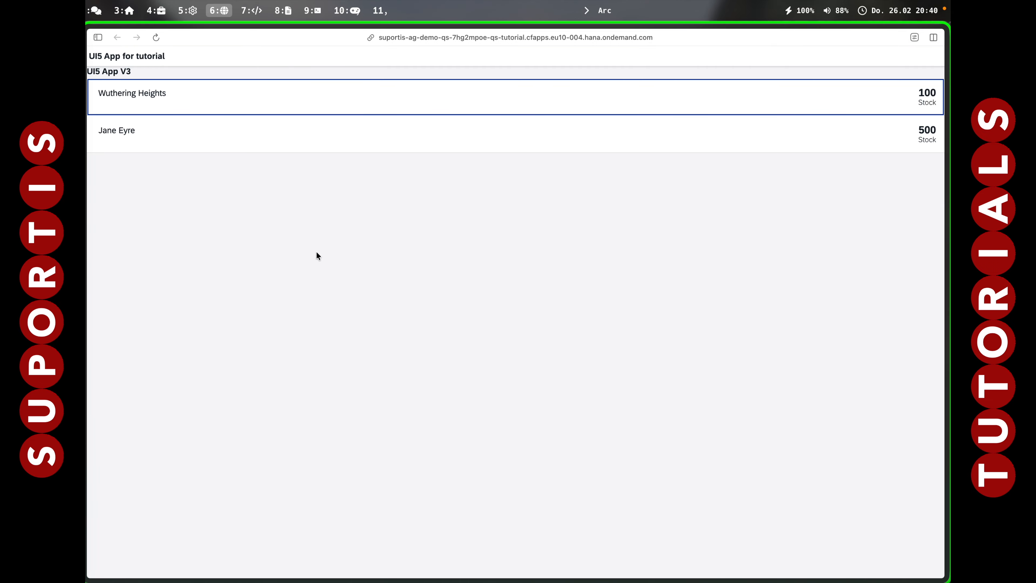
{"action": "left_click_drag", "start_coordinate": [126, 73], "coordinate": [131, 71]}
Reopen Cloud Transport Management from Demo-DEV, import transport request 16 (cd440c9 - UI5 V3) into prodnode, and check its status in the Transport Action Logs.
{"action": "key", "text": "ctrl+Tab"}
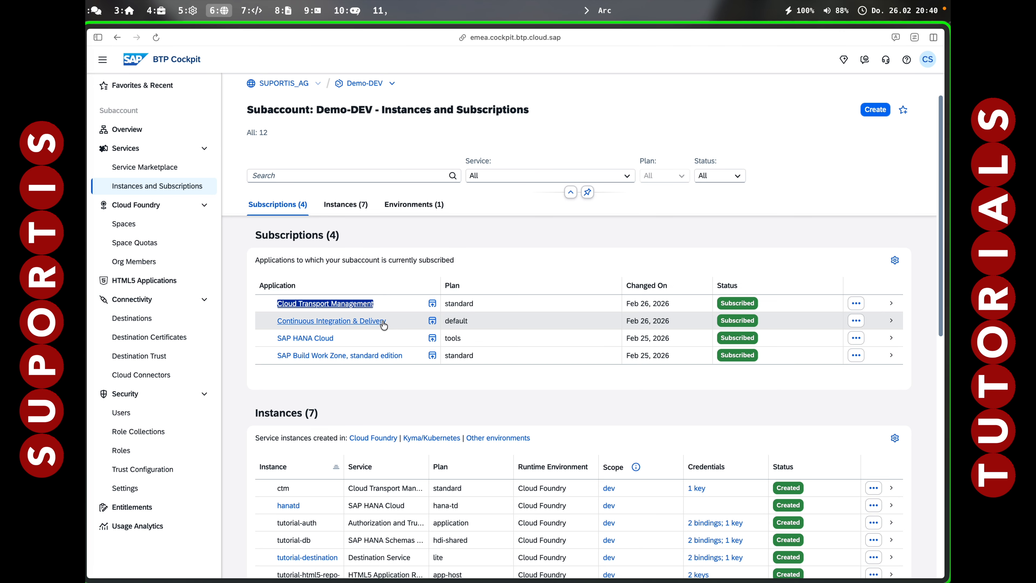
{"action": "left_click", "coordinate": [351, 302]}
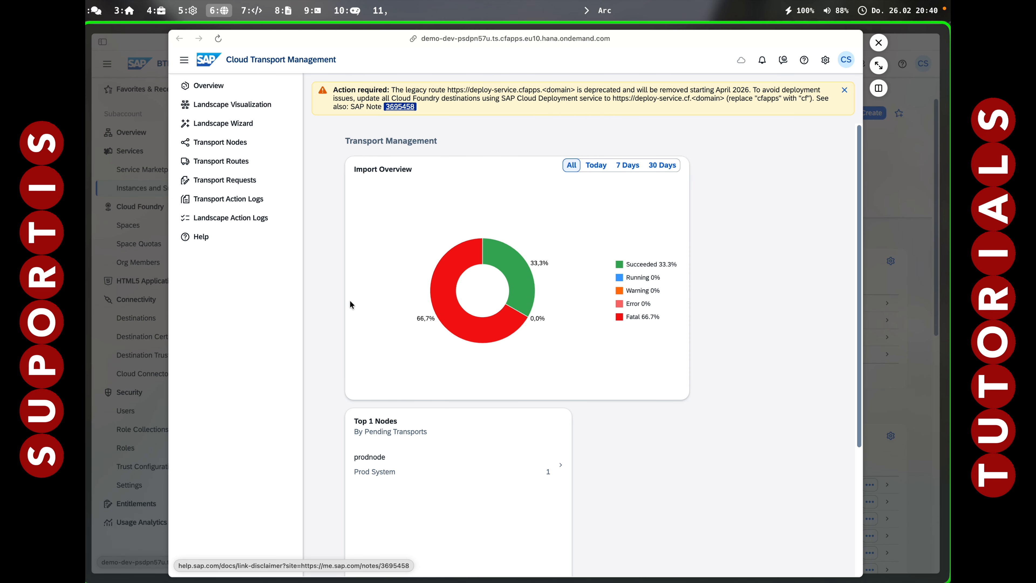
{"action": "left_click", "coordinate": [225, 147]}
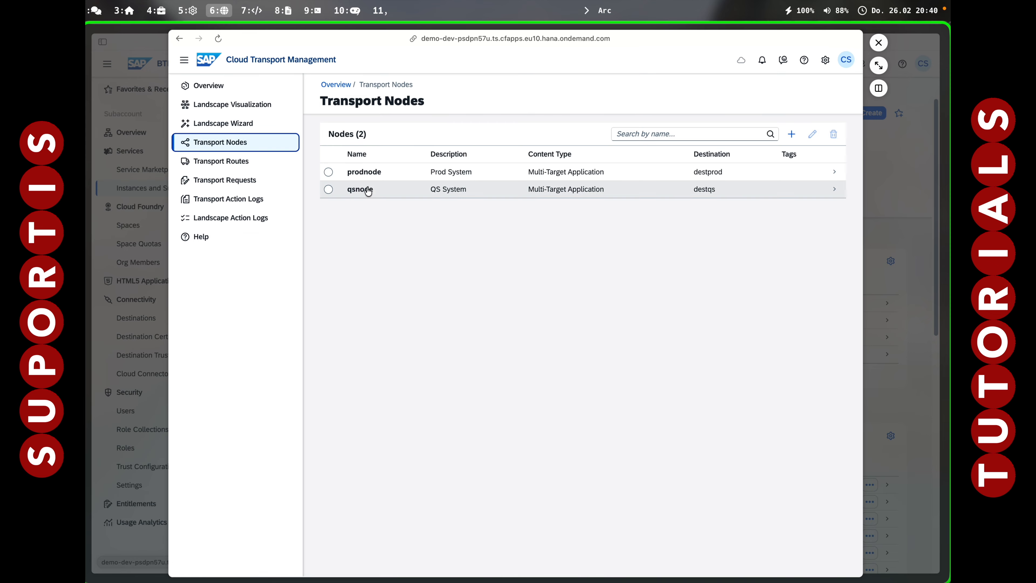
{"action": "left_click", "coordinate": [392, 176]}
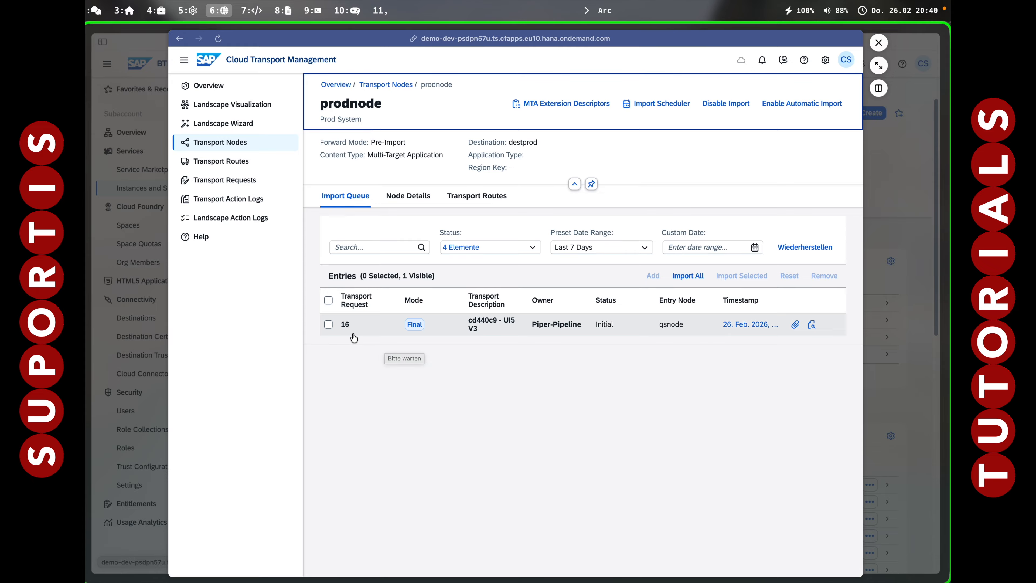
{"action": "left_click", "coordinate": [329, 324]}
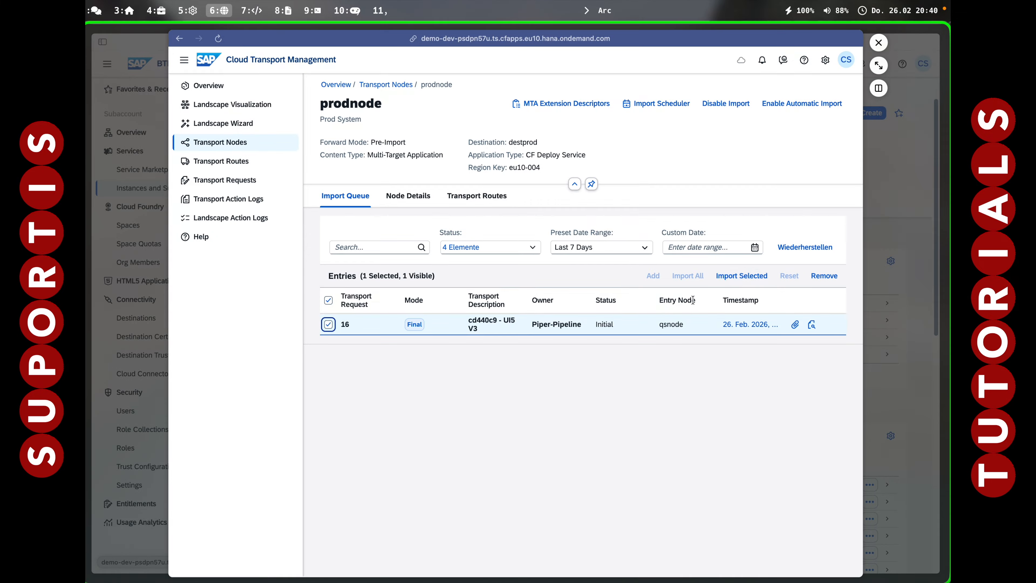
{"action": "left_click", "coordinate": [728, 275]}
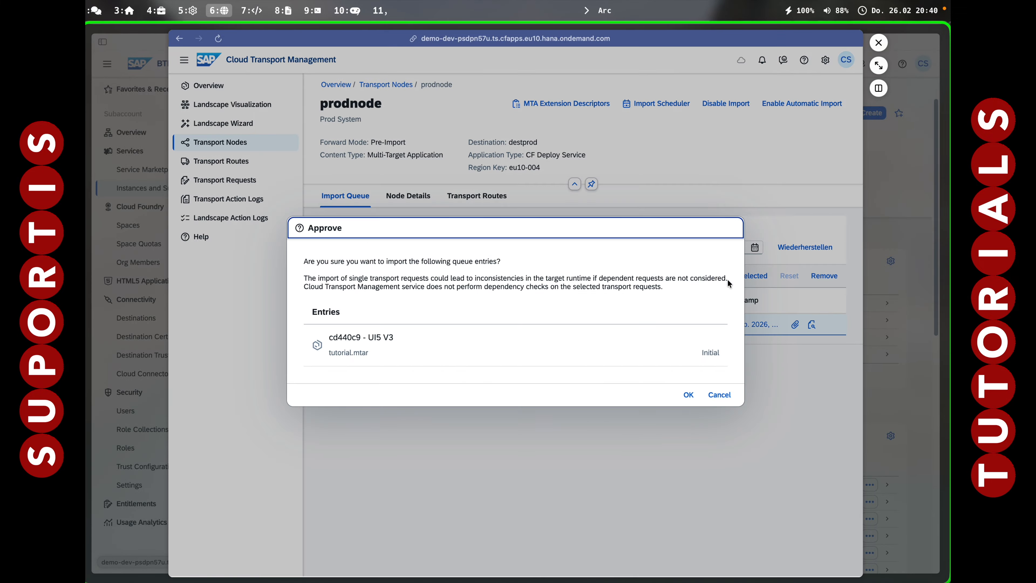
{"action": "left_click", "coordinate": [689, 393]}
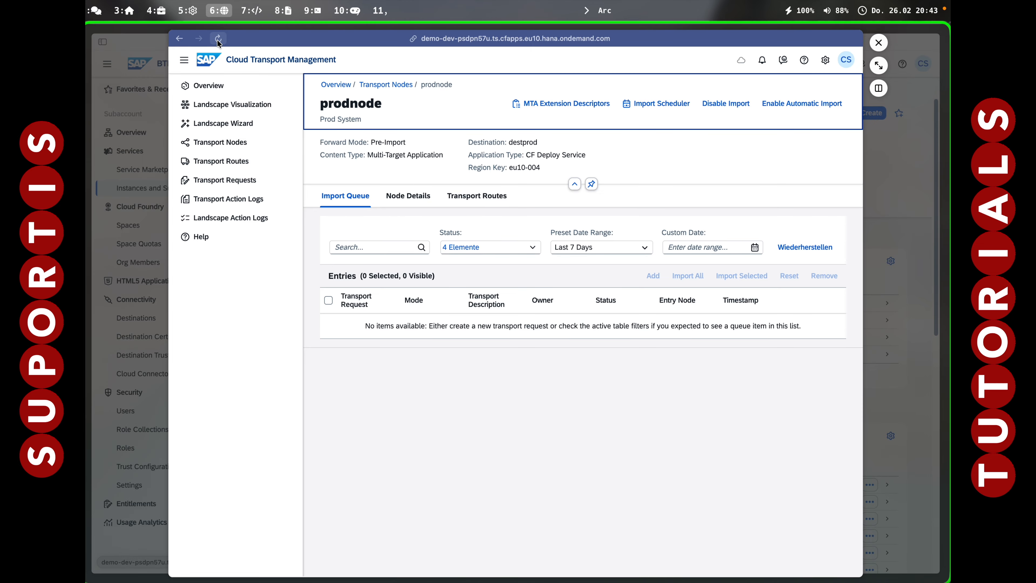
{"action": "left_click", "coordinate": [219, 198]}
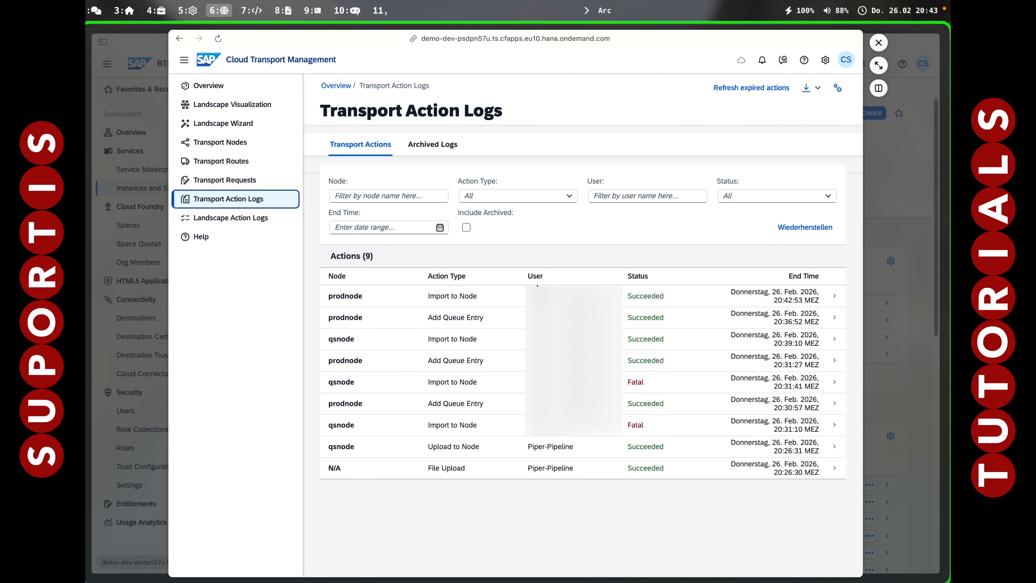
Return to iTerm2, run ug -SelectTarget for org SUPORTIS_AG_demo-prod-wqz1augj to open its app, and sign in to Demo-PROD with the Default Identity Provider.
{"action": "key", "text": "alt+7"}
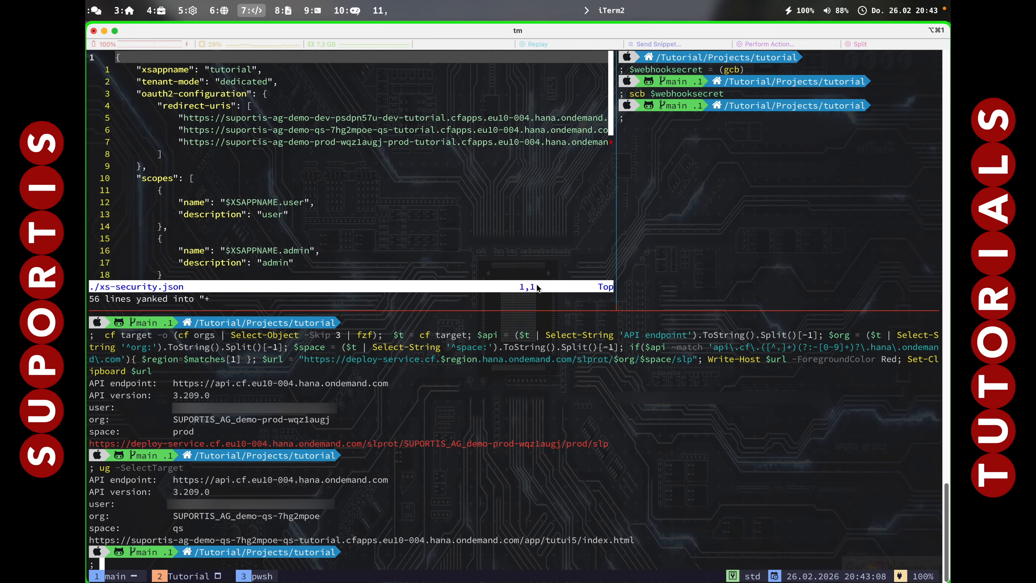
{"action": "key", "text": "Up"}
{"action": "key", "text": "Return"}
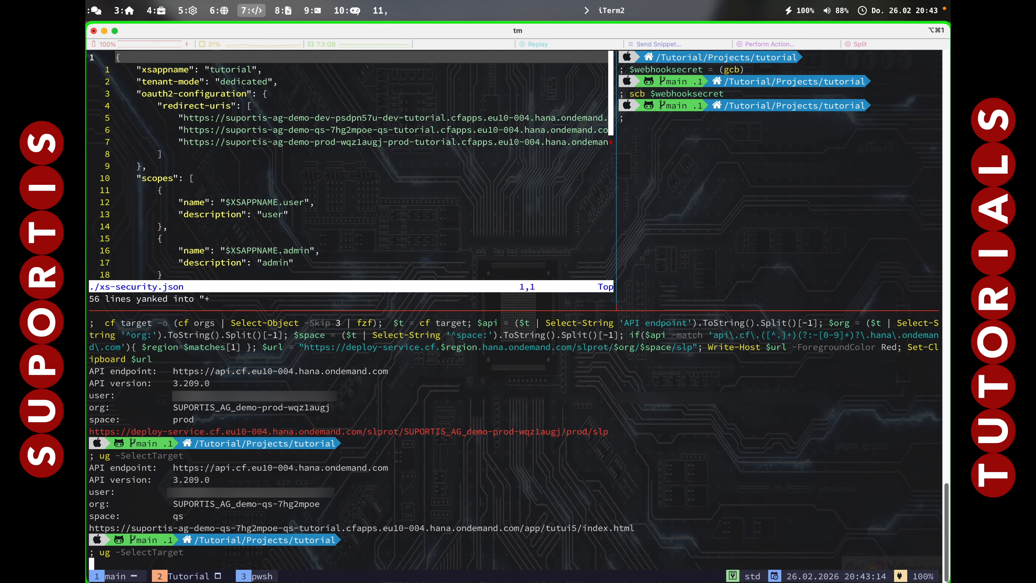
{"action": "key", "text": "Down"}
{"action": "key", "text": "Down"}
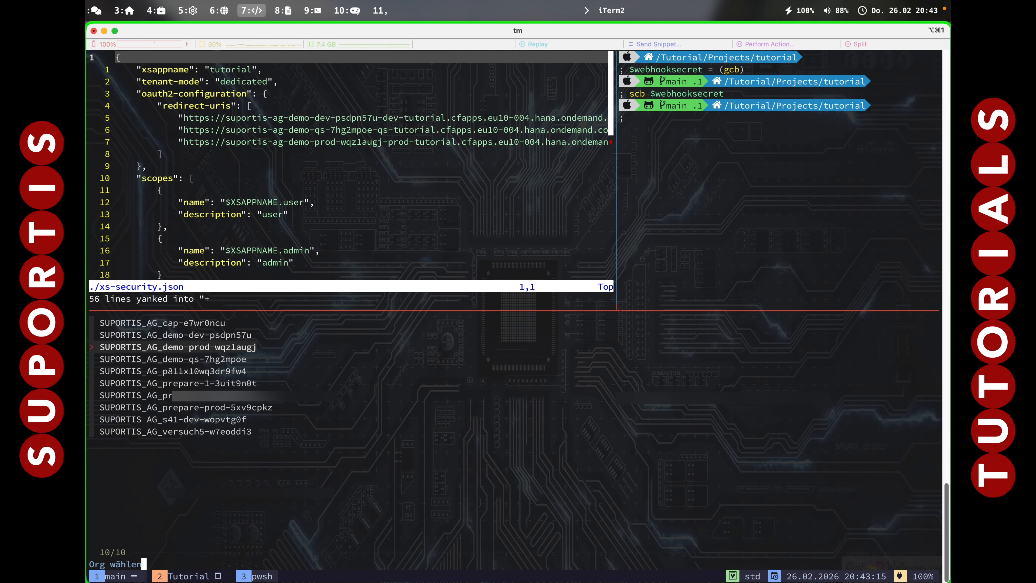
{"action": "key", "text": "Return"}
{"action": "key", "text": "Down"}
{"action": "key", "text": "Down"}
{"action": "key", "text": "Return"}
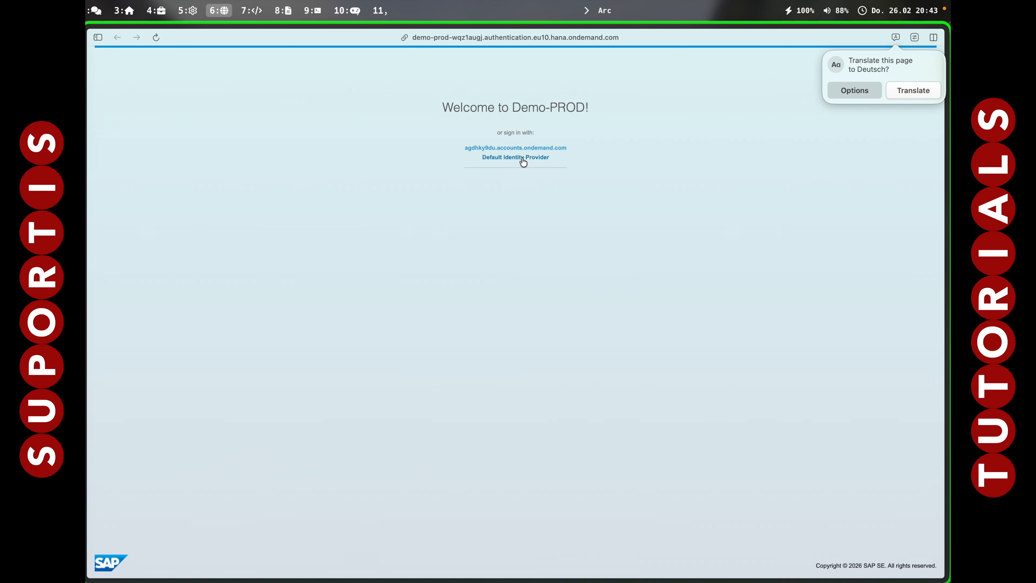
{"action": "left_click", "coordinate": [515, 160]}
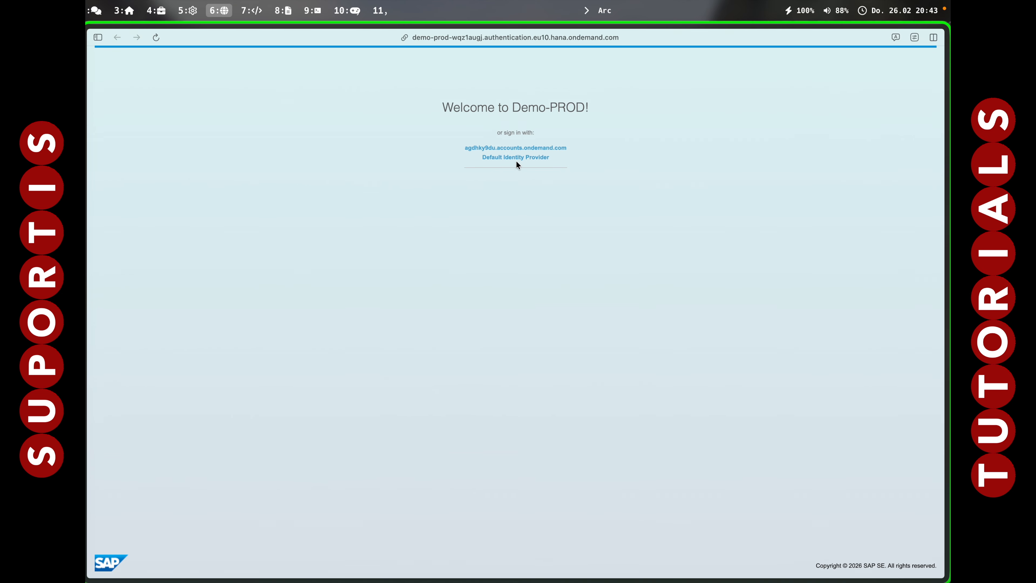
{"action": "left_click", "coordinate": [518, 162]}
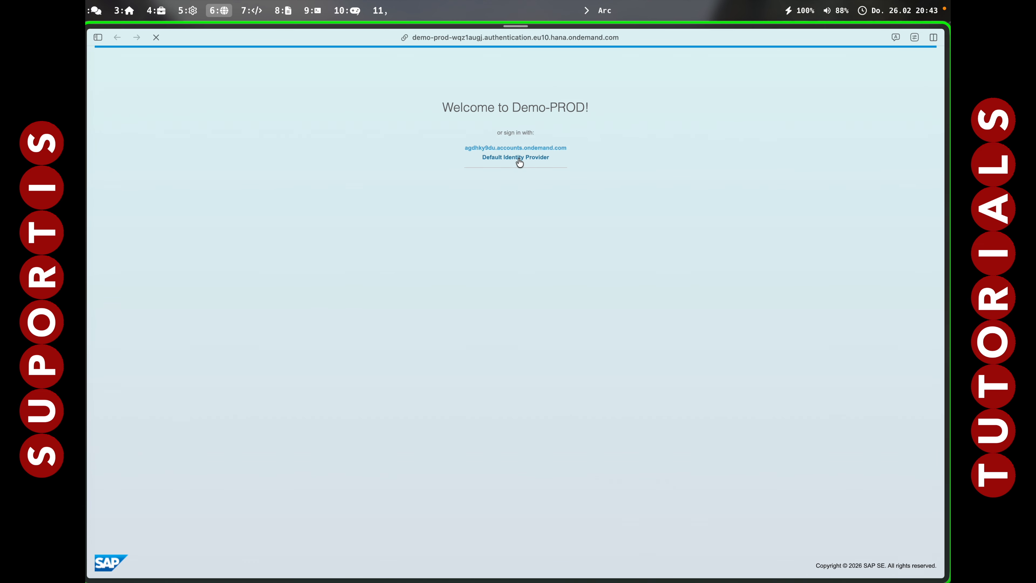
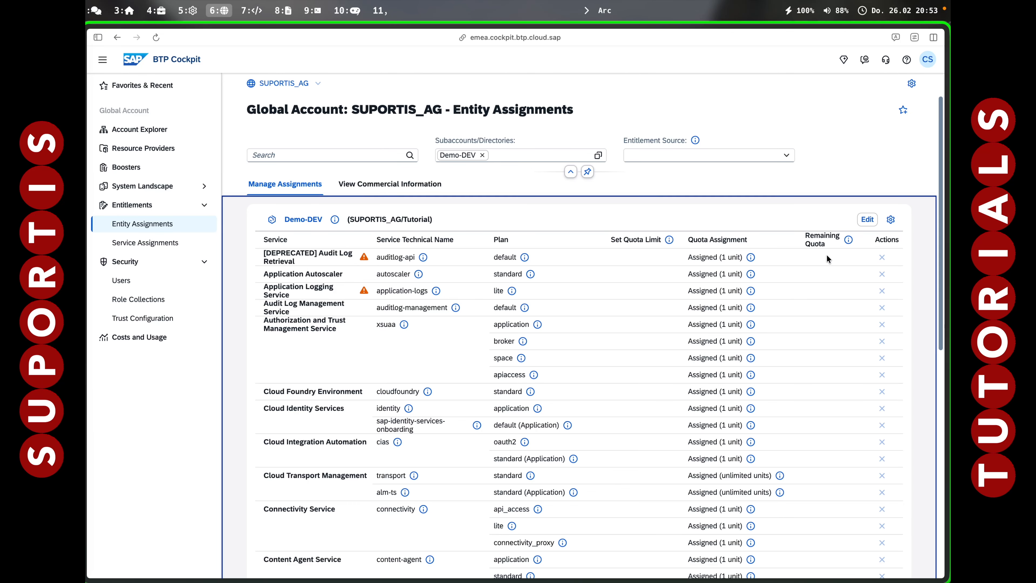
Add the Alert Notification service with the standard plan to Demo-DEV's entitlements and save the assignments.
{"action": "left_click", "coordinate": [867, 219]}
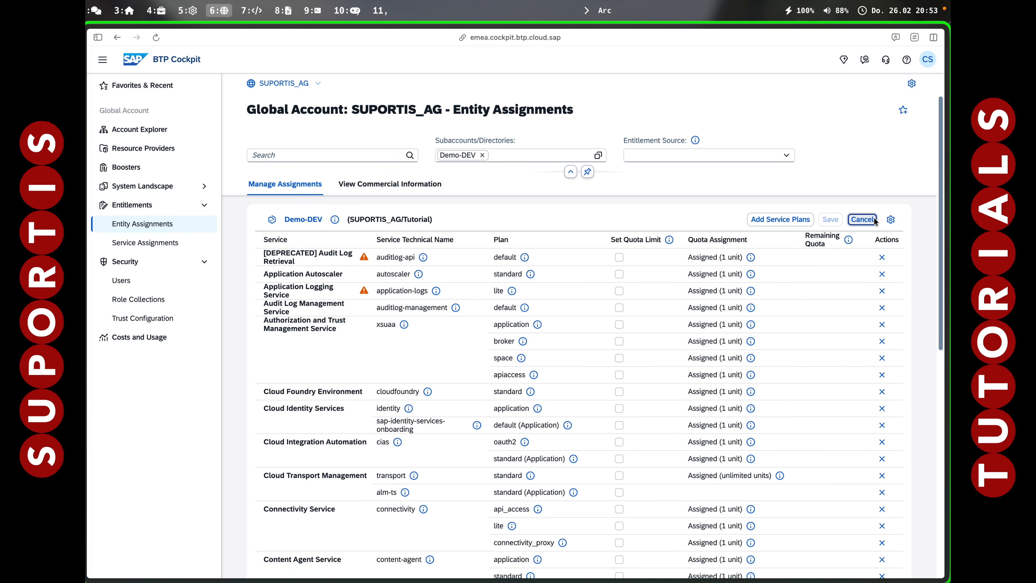
{"action": "left_click", "coordinate": [780, 219]}
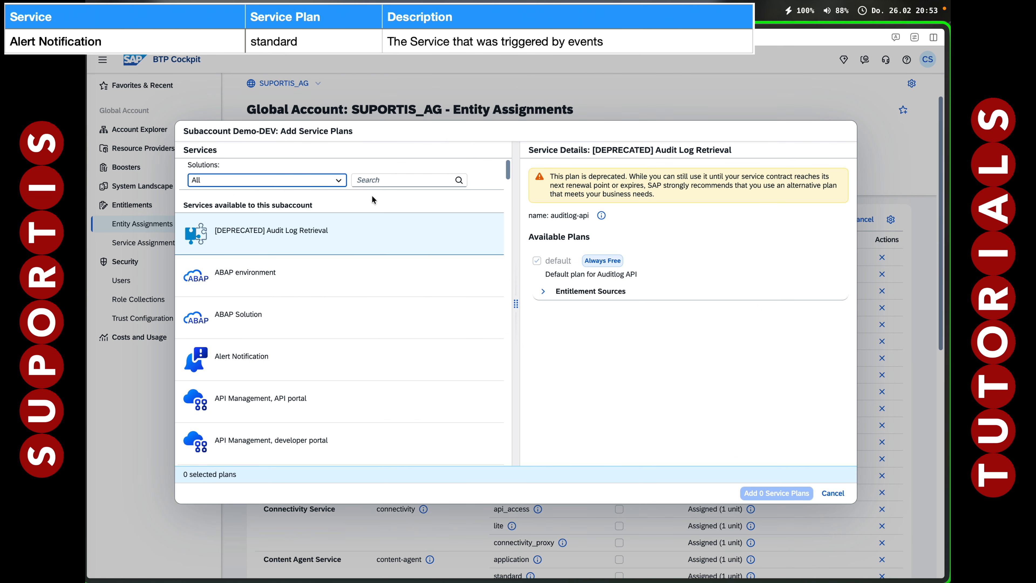
{"action": "left_click", "coordinate": [390, 180]}
{"action": "type", "text": "Alert"}
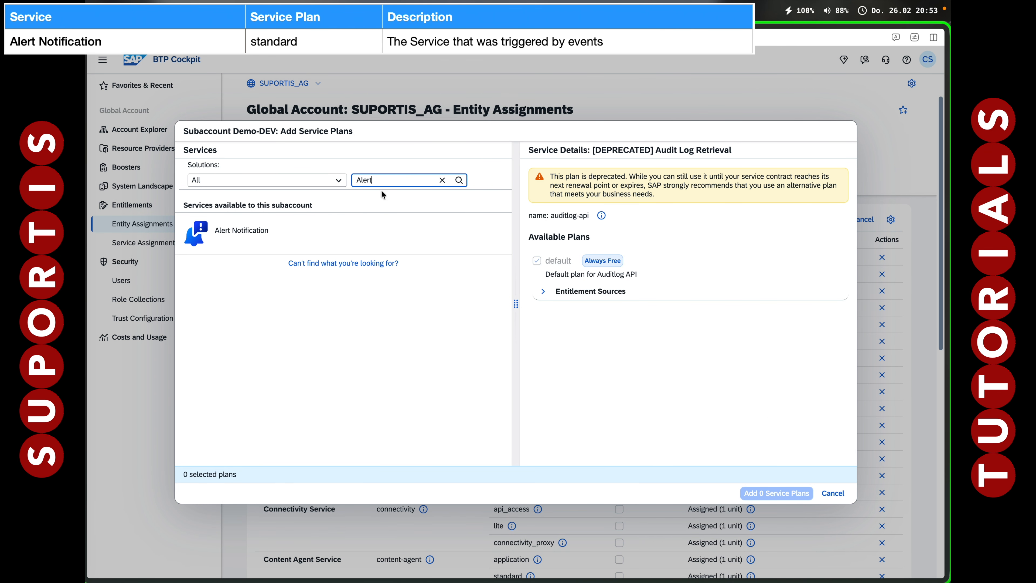
{"action": "left_click", "coordinate": [296, 232]}
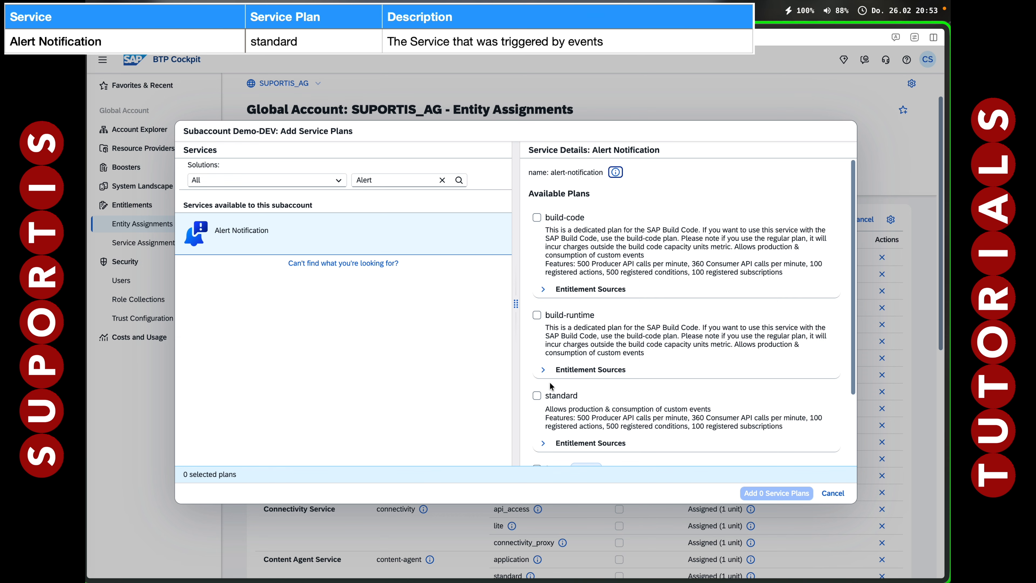
{"action": "scroll", "coordinate": [552, 387], "scroll_direction": "down", "scroll_amount": 1}
{"action": "left_click", "coordinate": [538, 358]}
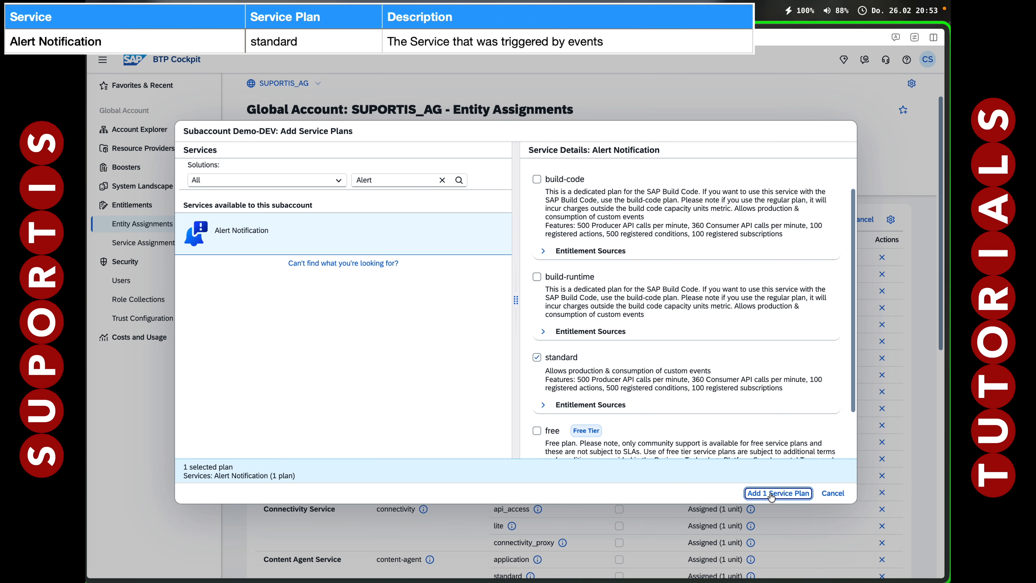
{"action": "left_click", "coordinate": [767, 493]}
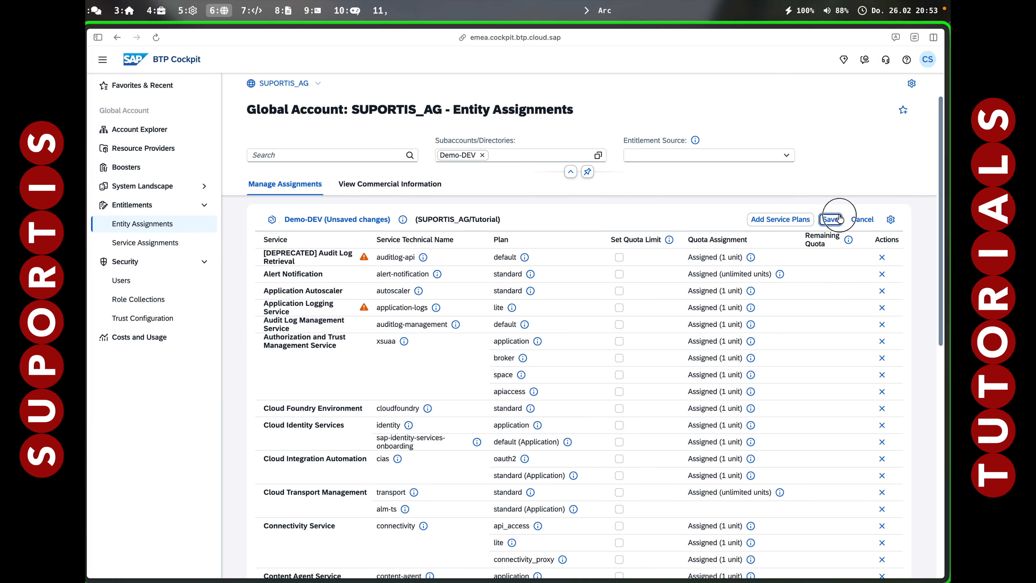
{"action": "left_click", "coordinate": [830, 219]}
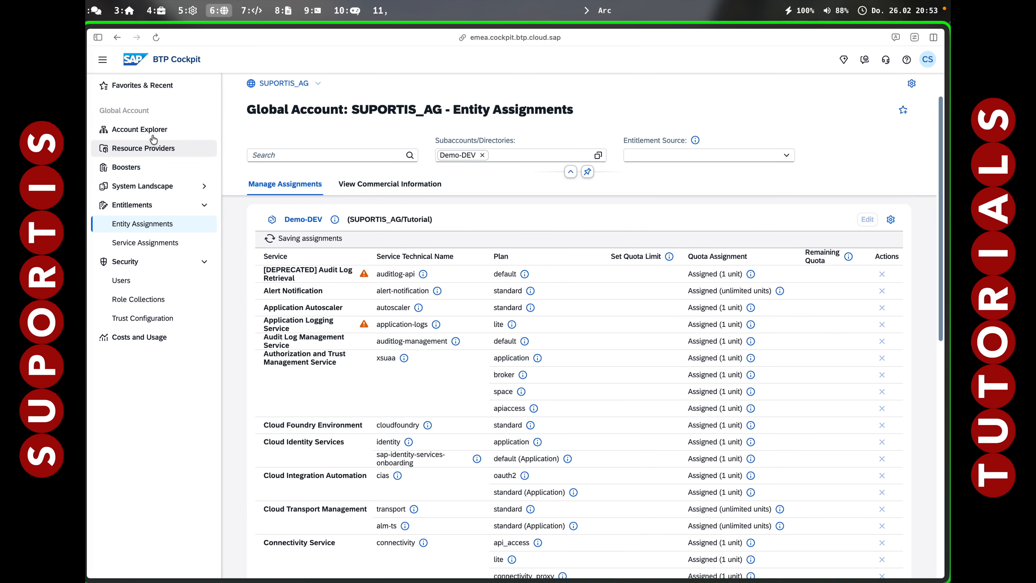
Go to the Service Marketplace of the Demo-DEV subaccount, search for Alert, and open the Alert Notification service.
{"action": "left_click", "coordinate": [140, 130]}
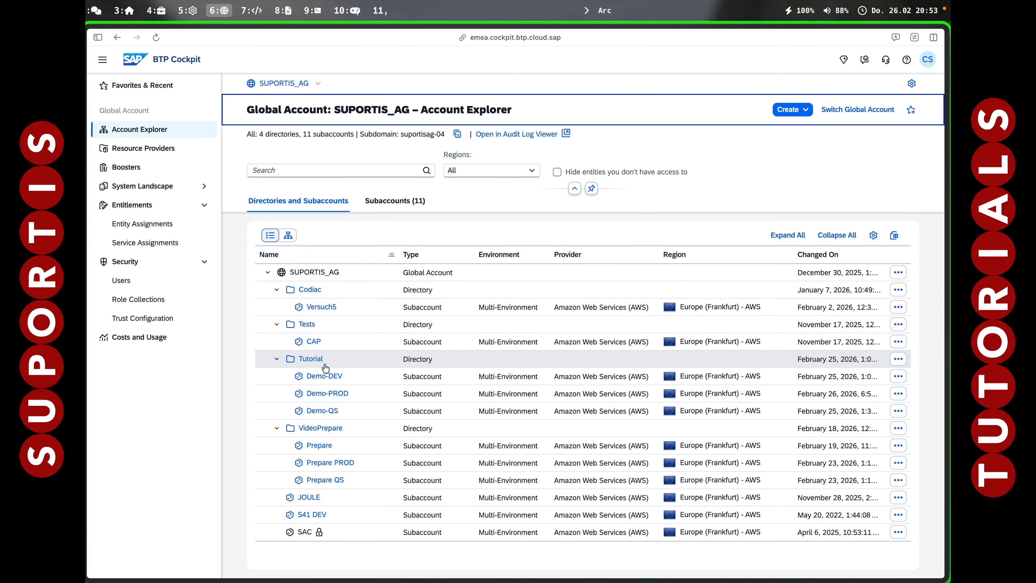
{"action": "left_click", "coordinate": [330, 377]}
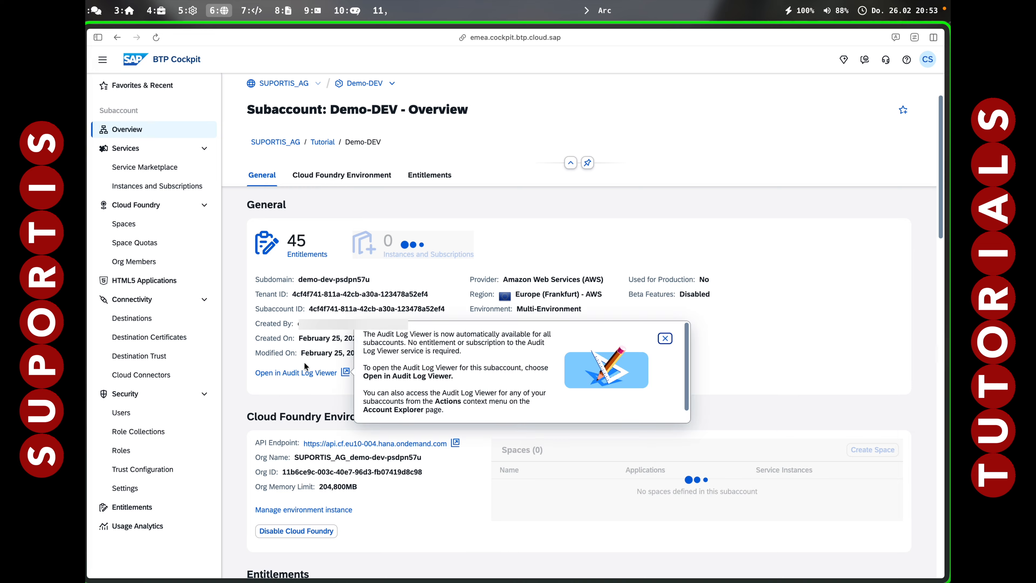
{"action": "left_click", "coordinate": [144, 167]}
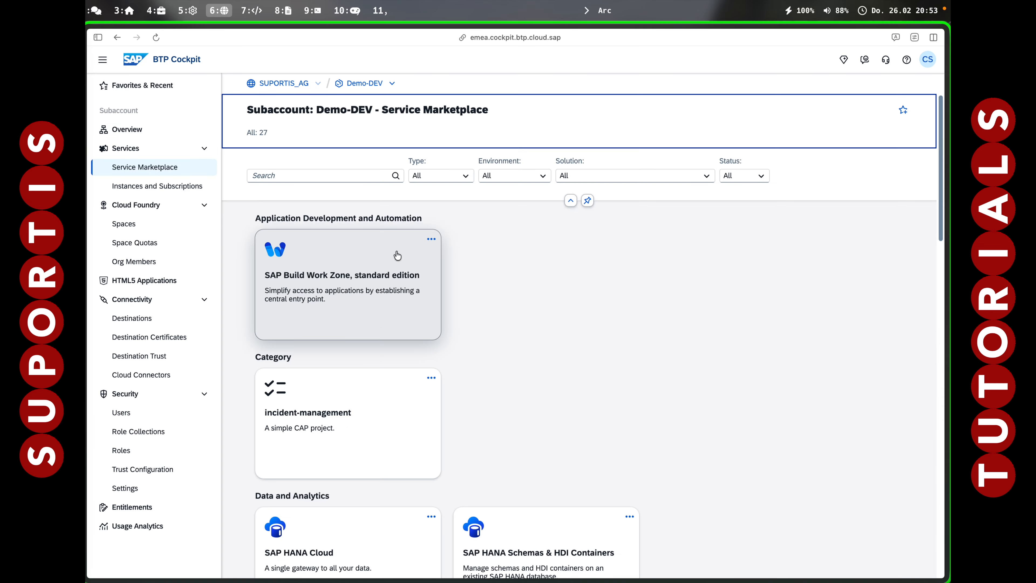
{"action": "left_click", "coordinate": [303, 176]}
{"action": "type", "text": "Alert"}
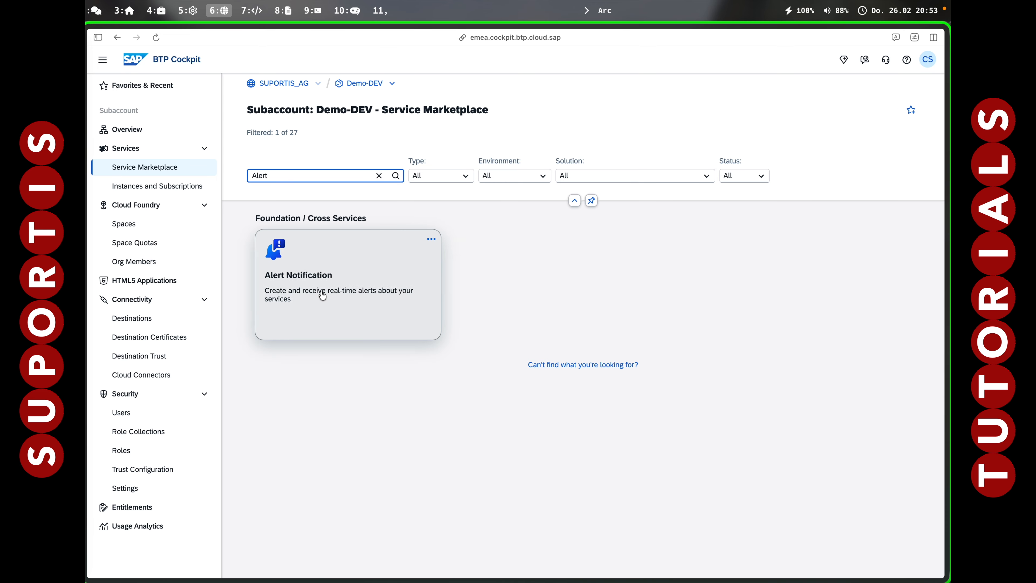
{"action": "left_click", "coordinate": [321, 293]}
Create an Alert Notification instance named alert with plan standard in Cloud Foundry space dev, accepting the cost notice, and view the instance.
{"action": "left_click", "coordinate": [876, 133]}
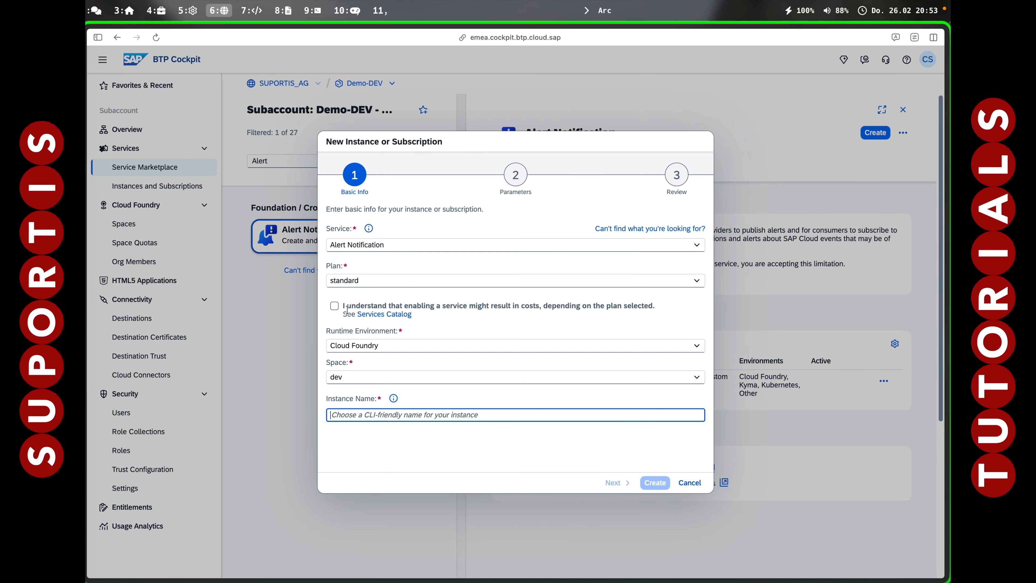
{"action": "left_click", "coordinate": [334, 306]}
{"action": "left_click", "coordinate": [366, 414]}
{"action": "type", "text": "alert"}
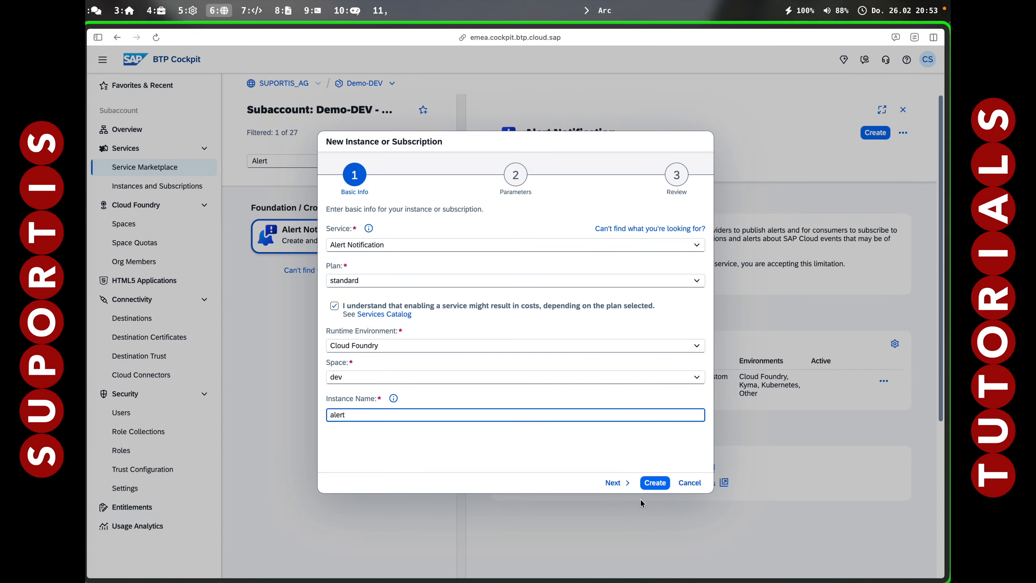
{"action": "left_click", "coordinate": [617, 482]}
{"action": "left_click", "coordinate": [620, 482]}
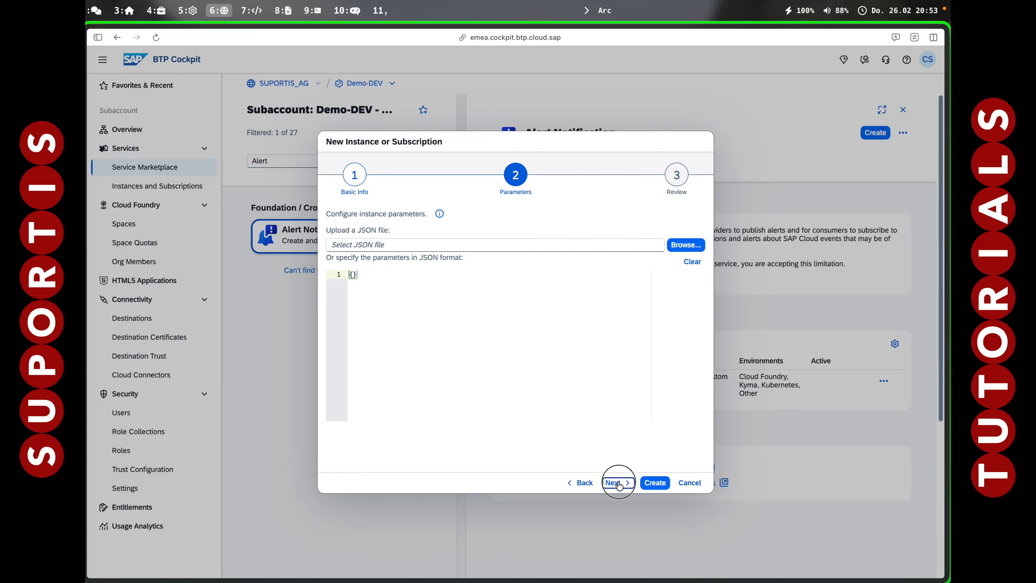
{"action": "left_click", "coordinate": [657, 484]}
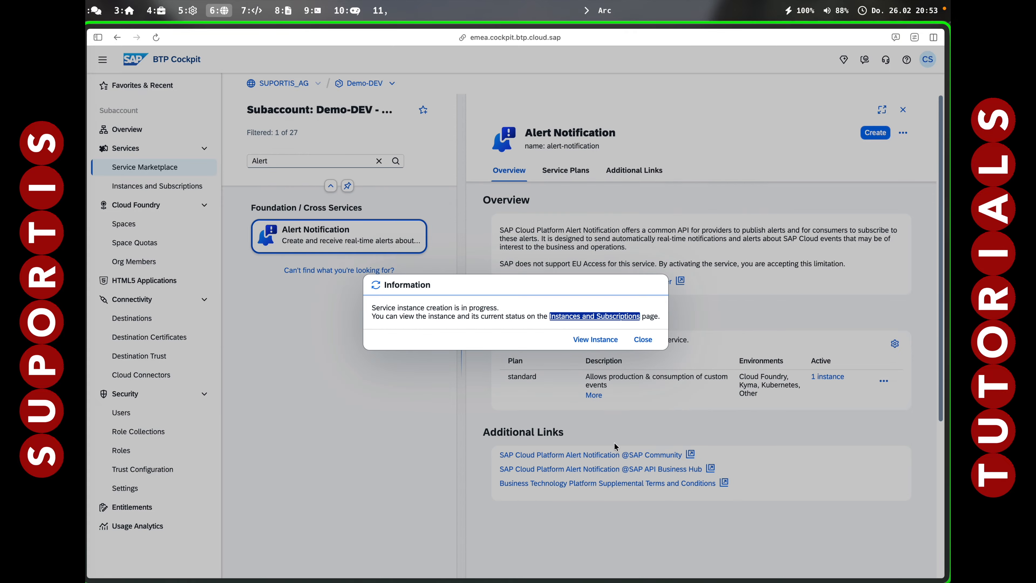
{"action": "left_click", "coordinate": [611, 342]}
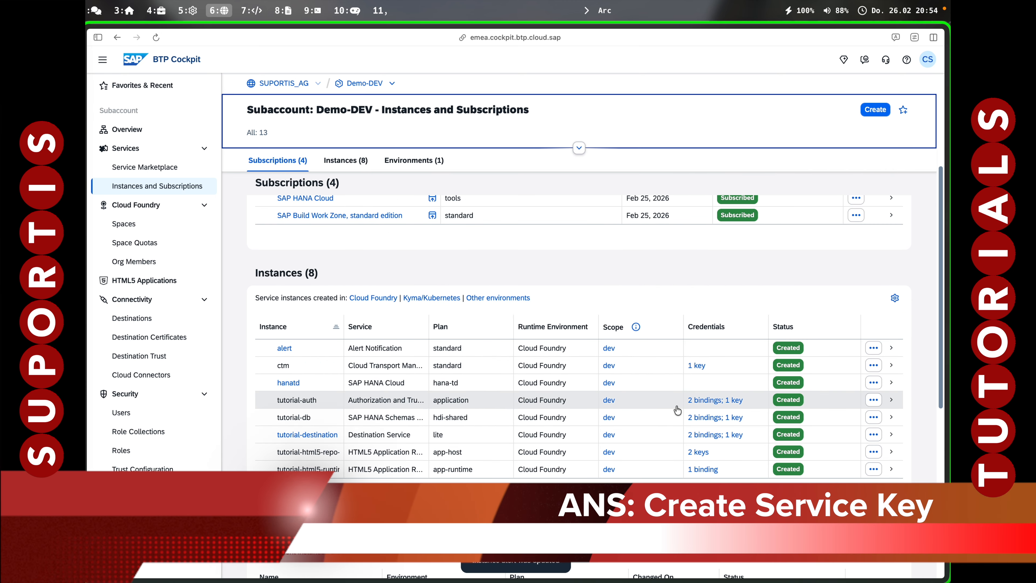
Create a service key named alertkey for the alert instance.
{"action": "left_click", "coordinate": [871, 350]}
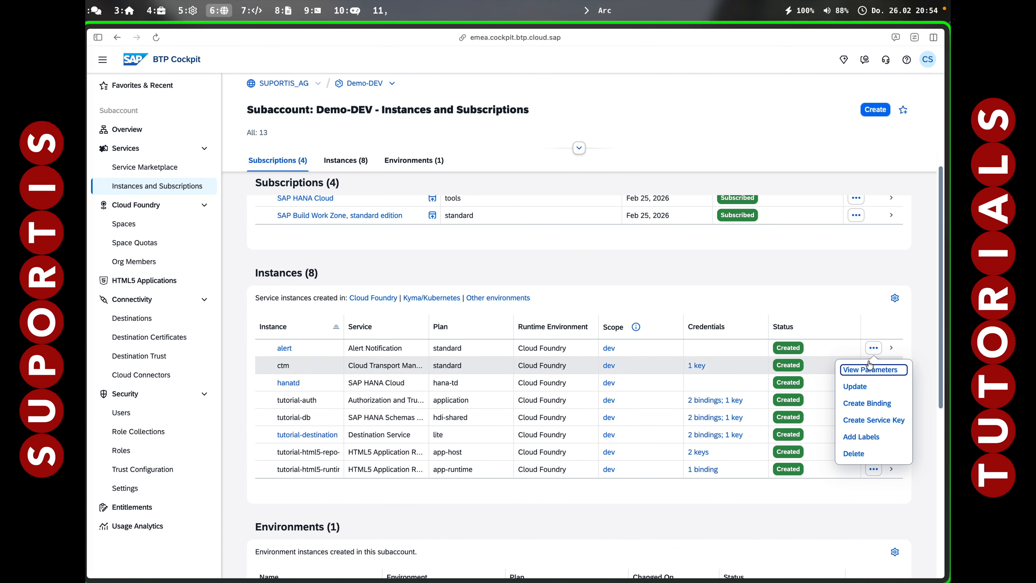
{"action": "left_click", "coordinate": [867, 420]}
{"action": "left_click", "coordinate": [502, 215]}
{"action": "type", "text": "alertkwey"}
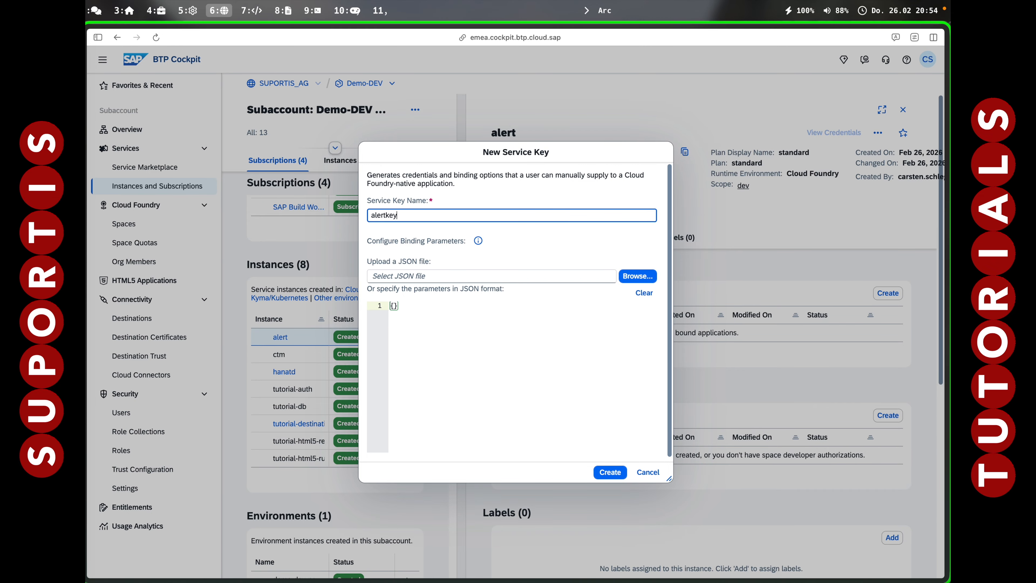
{"action": "left_click", "coordinate": [611, 474]}
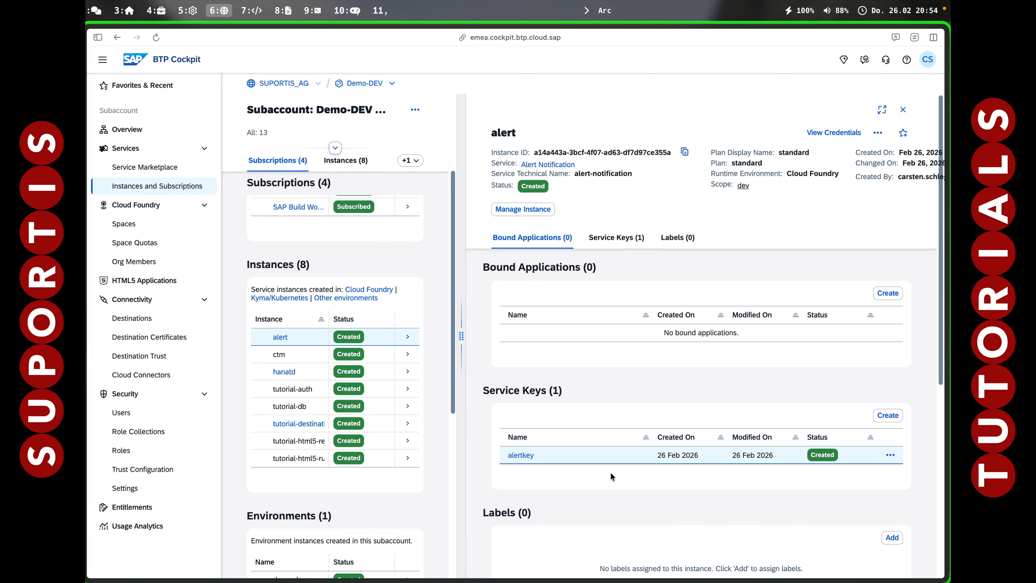
Copy the credentials of the alertkey service key as JSON and close the credentials dialog.
{"action": "left_click", "coordinate": [534, 458]}
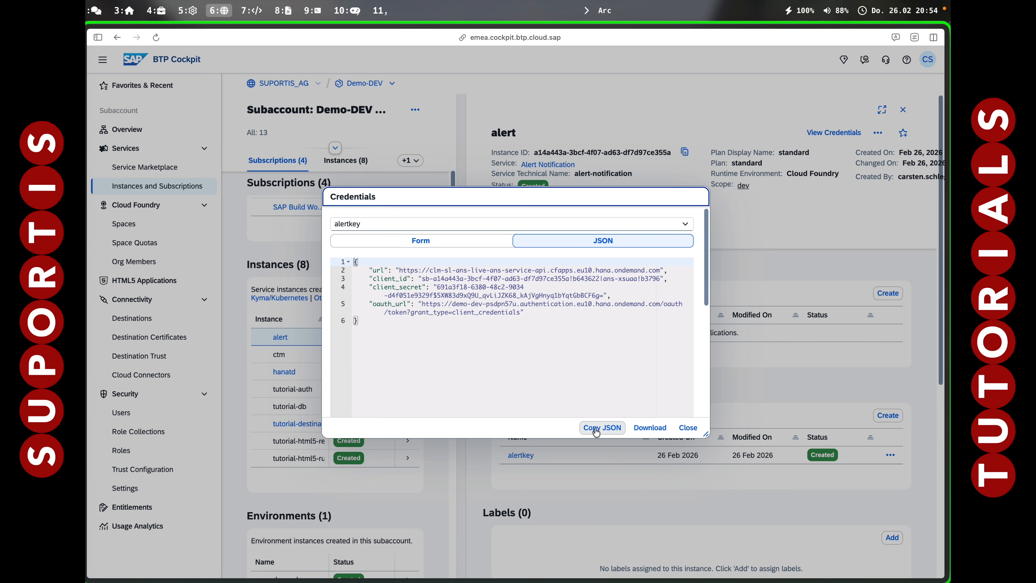
{"action": "left_click", "coordinate": [596, 429]}
{"action": "left_click", "coordinate": [688, 428]}
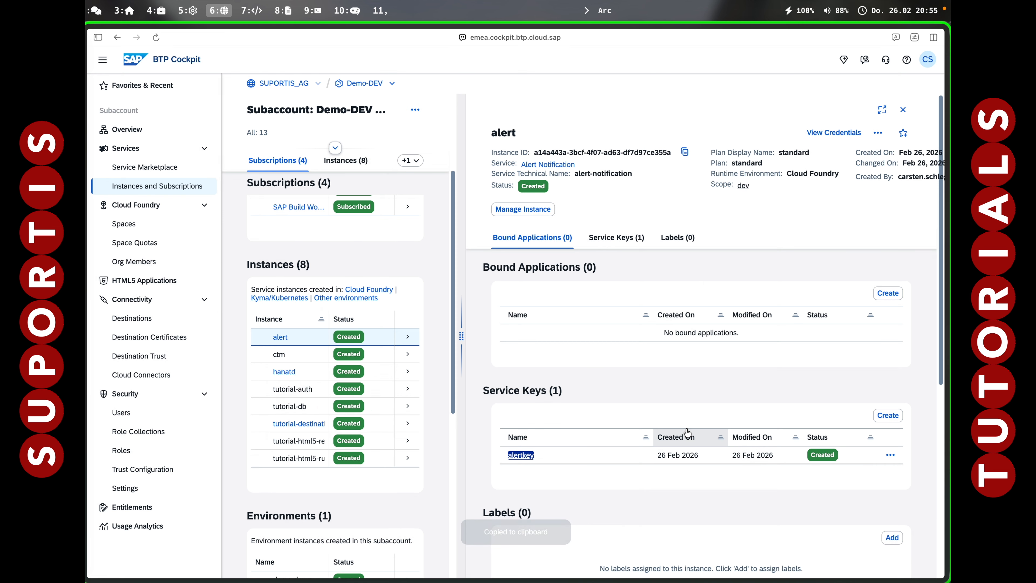
Open Continuous Integration & Delivery from Demo-DEV's subscriptions and show its credentials.
{"action": "left_click", "coordinate": [149, 186]}
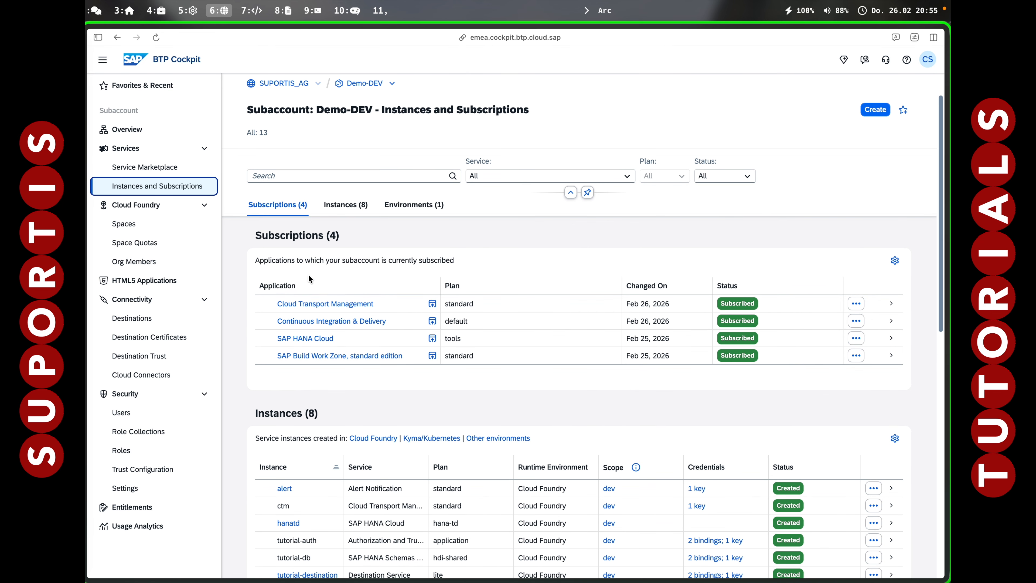
{"action": "left_click", "coordinate": [332, 322]}
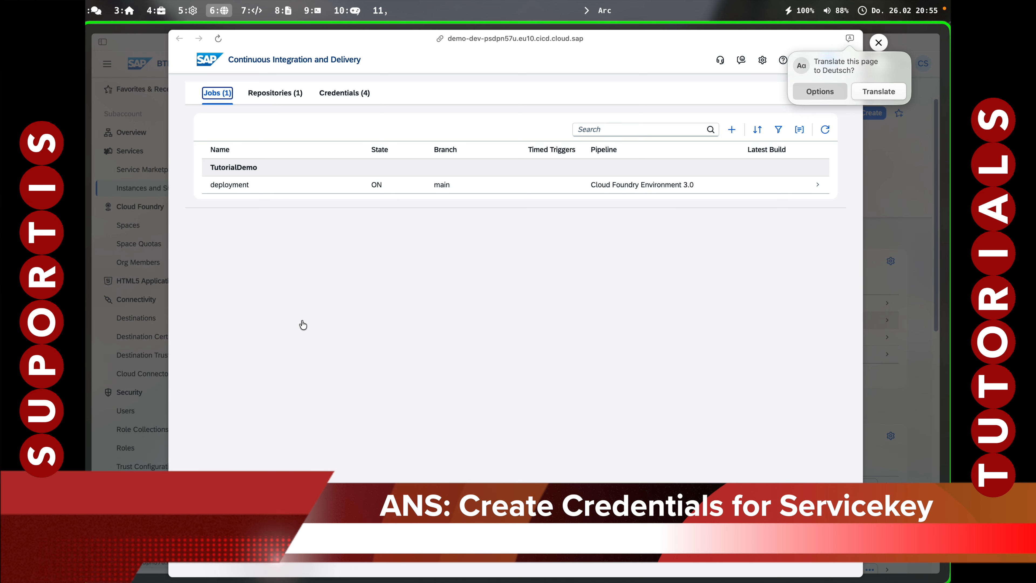
{"action": "left_click", "coordinate": [349, 93]}
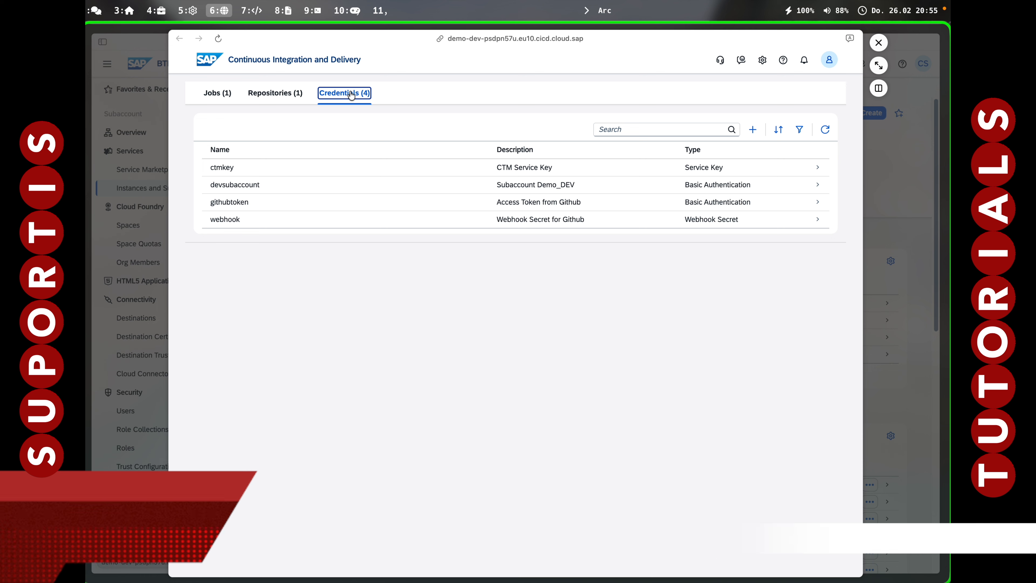
Create a Service Key credential named alertkey, described as Service key for Alert Notification Service, and paste the copied service key JSON.
{"action": "left_click", "coordinate": [753, 129]}
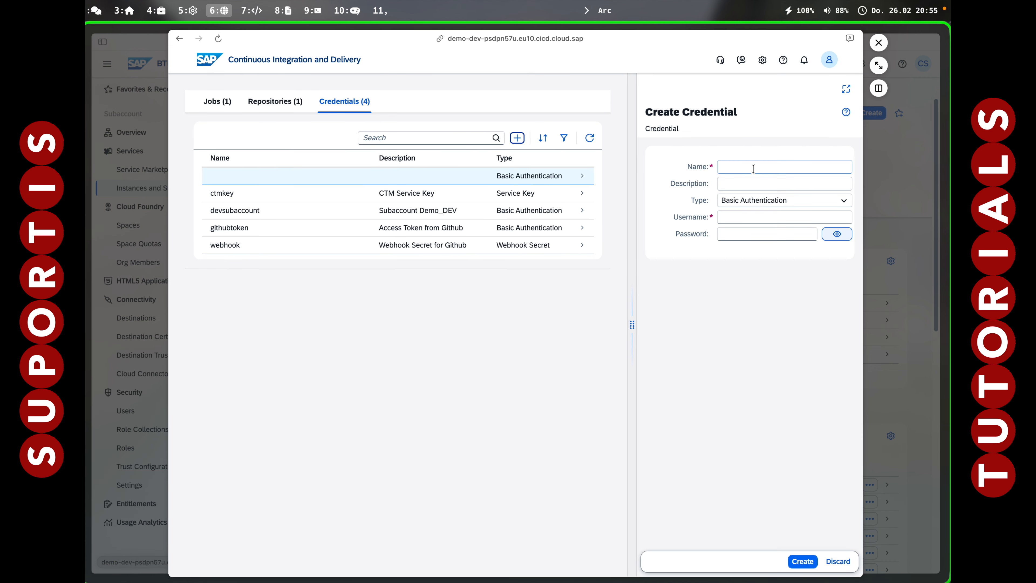
{"action": "left_click", "coordinate": [738, 200]}
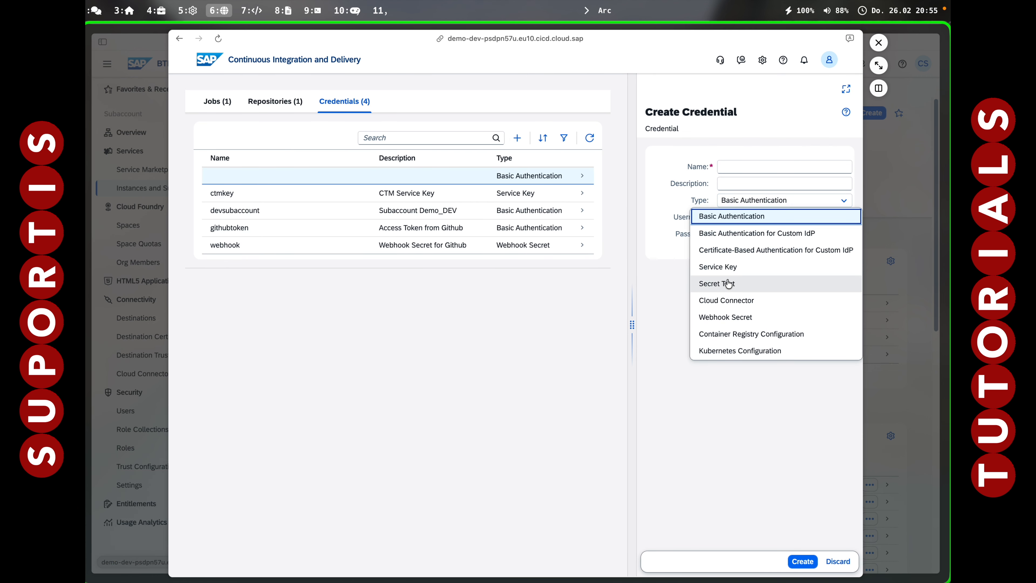
{"action": "left_click", "coordinate": [728, 266]}
{"action": "left_click", "coordinate": [733, 165]}
{"action": "type", "text": "alertkey"}
{"action": "key", "text": "Tab"}
{"action": "type", "text": "Ser"}
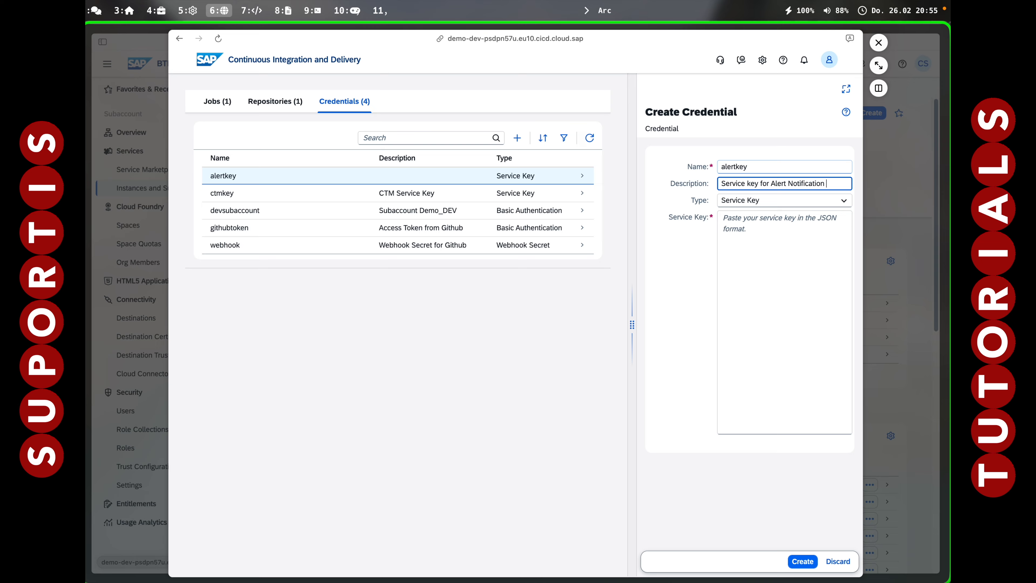
{"action": "type", "text": "vice"}
{"action": "key", "text": "Tab"}
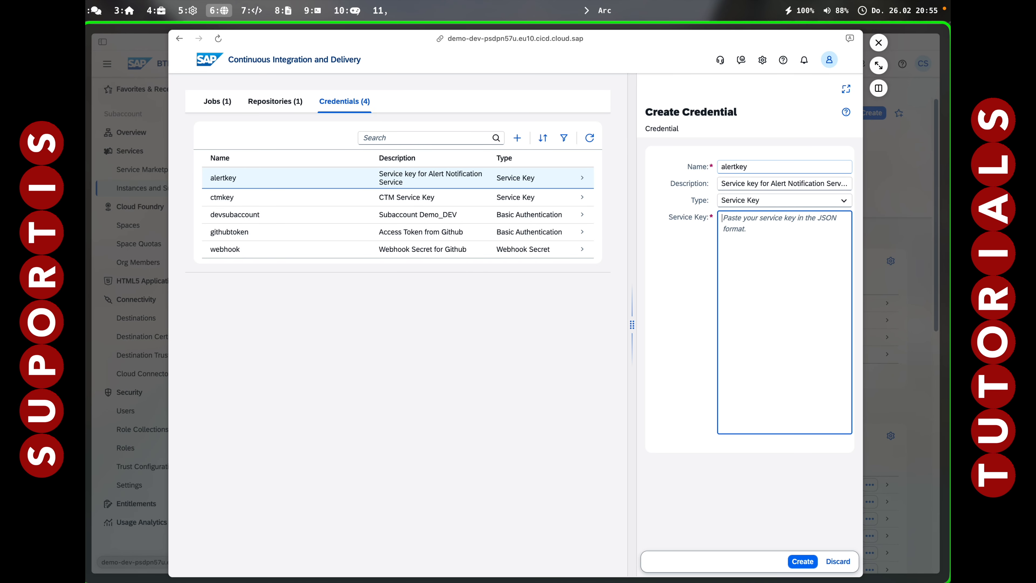
{"action": "key", "text": "super+v"}
{"action": "left_click", "coordinate": [807, 563]}
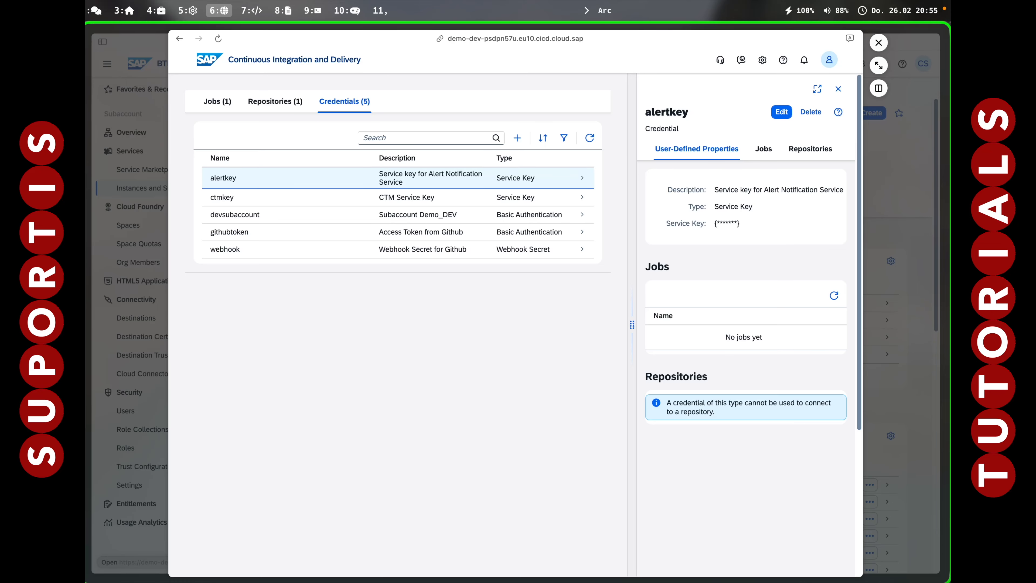
{"action": "key", "text": "alt+7"}
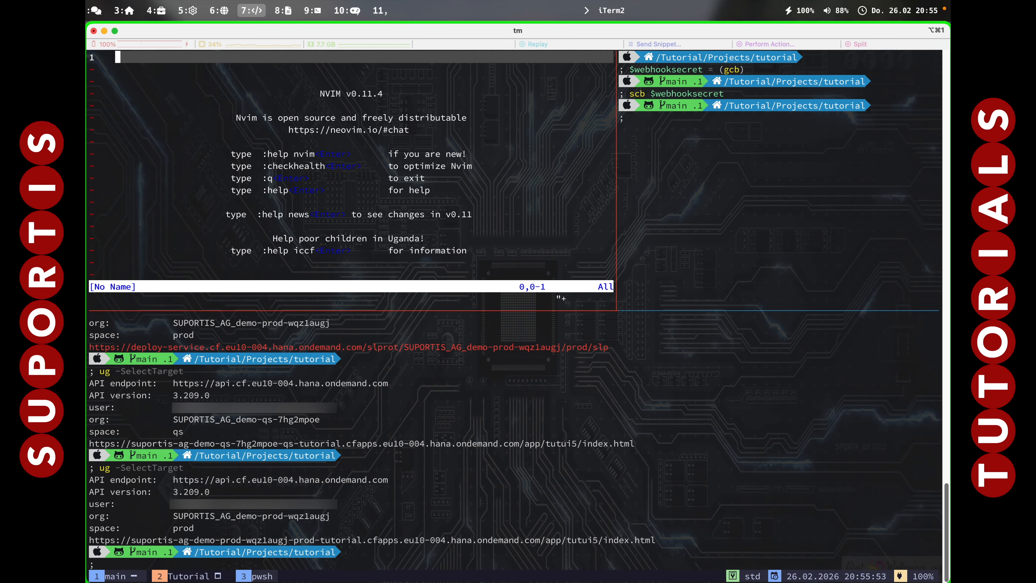
{"action": "key", "text": "shift+p"}
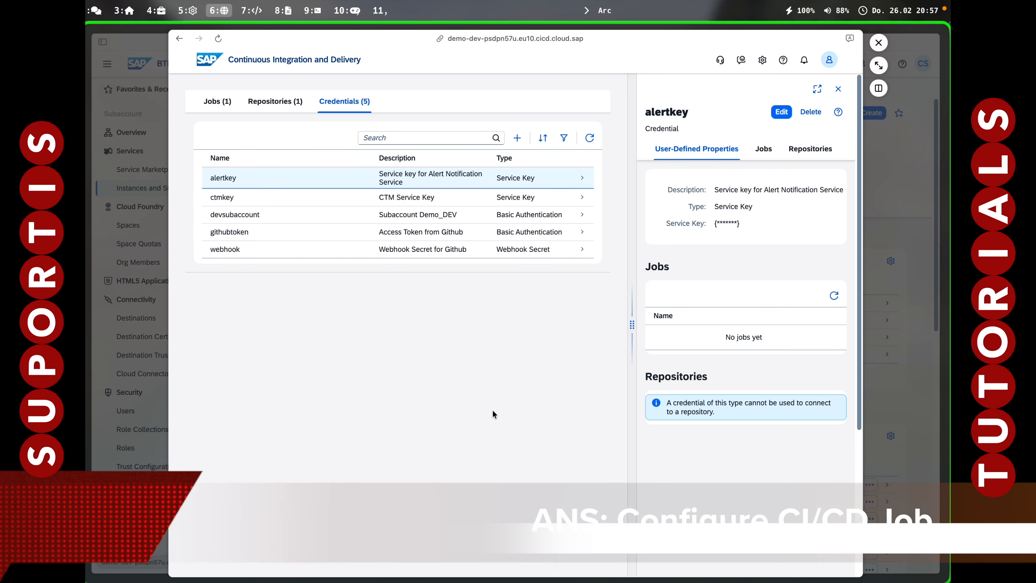
In the deployment job, turn on build notifications via SAP Alert Notification with the alertkey service key, and save the job.
{"action": "left_click", "coordinate": [213, 100]}
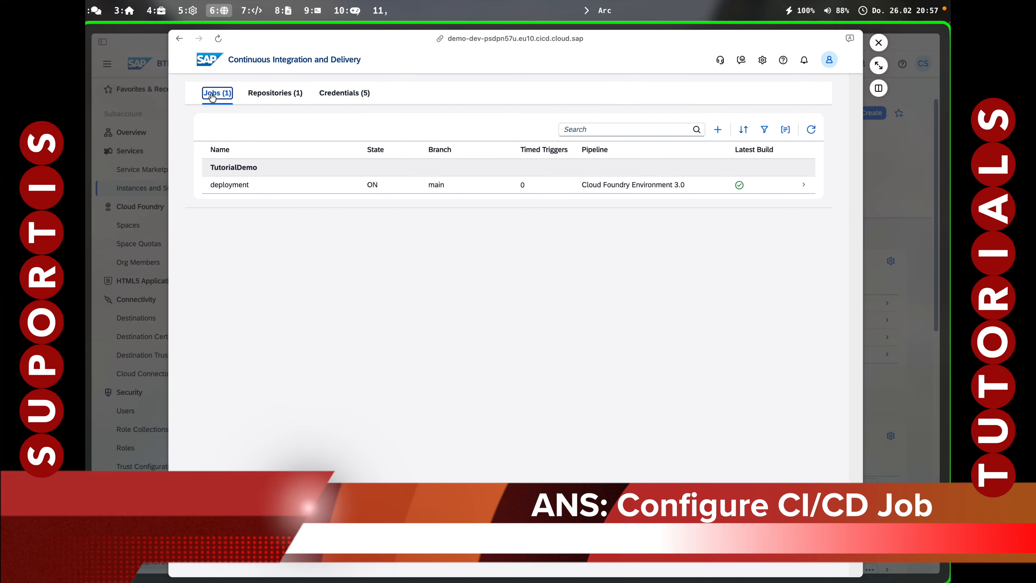
{"action": "left_click", "coordinate": [594, 203]}
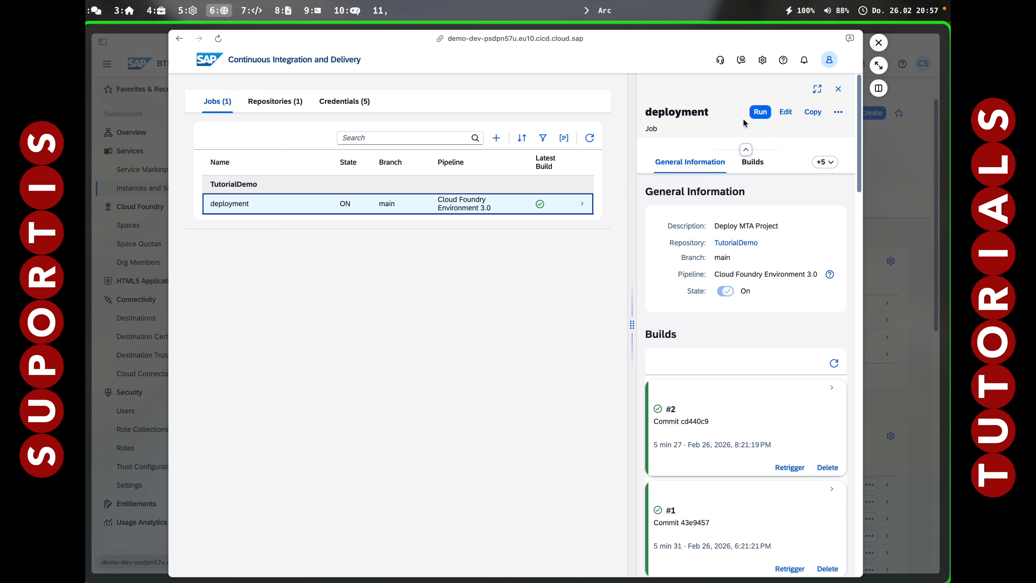
{"action": "left_click", "coordinate": [790, 112]}
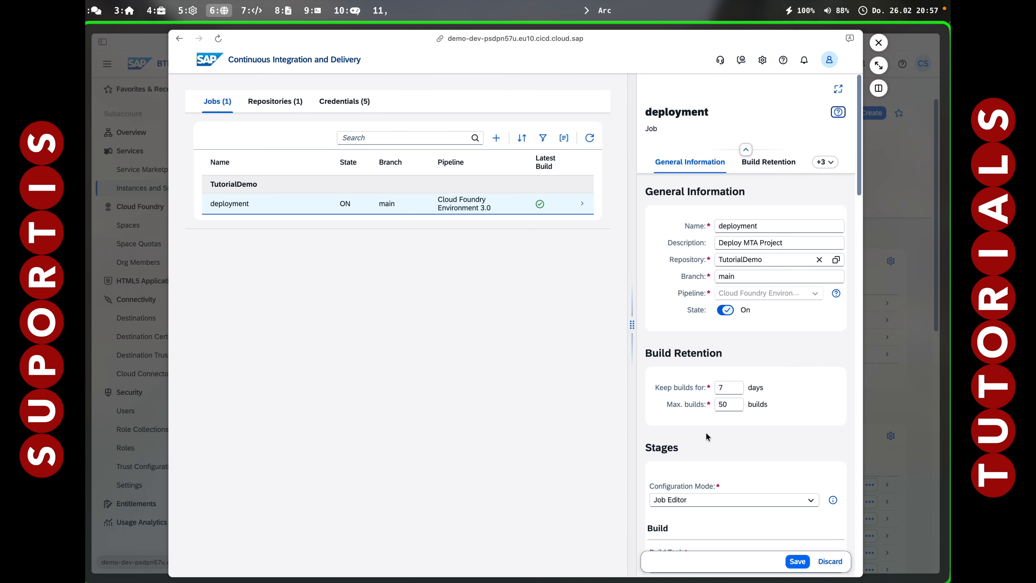
{"action": "scroll", "coordinate": [707, 436], "scroll_direction": "down", "scroll_amount": 15}
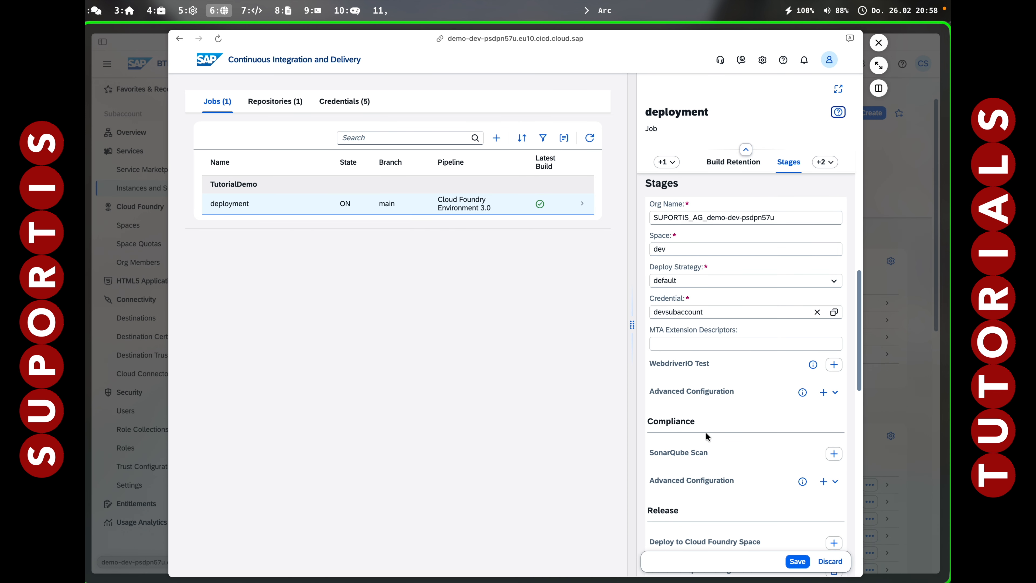
{"action": "scroll", "coordinate": [707, 433], "scroll_direction": "down", "scroll_amount": 2}
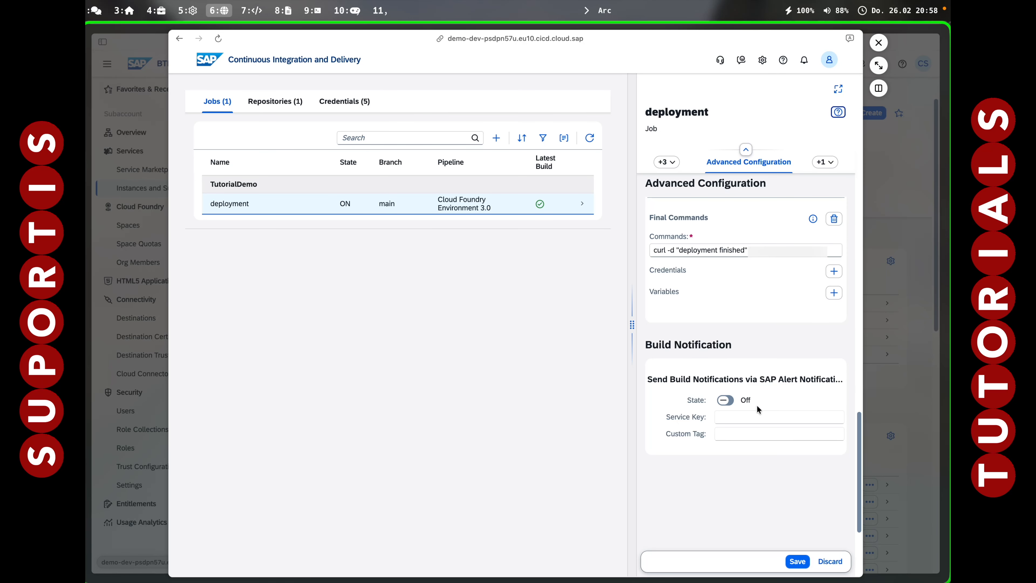
{"action": "left_click", "coordinate": [726, 401]}
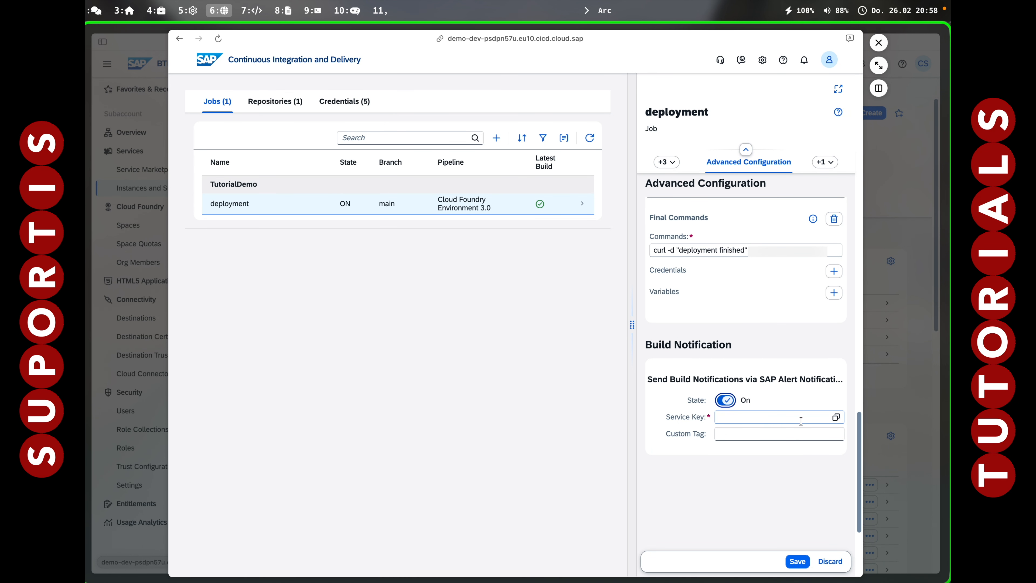
{"action": "left_click", "coordinate": [836, 417]}
{"action": "left_click", "coordinate": [402, 197]}
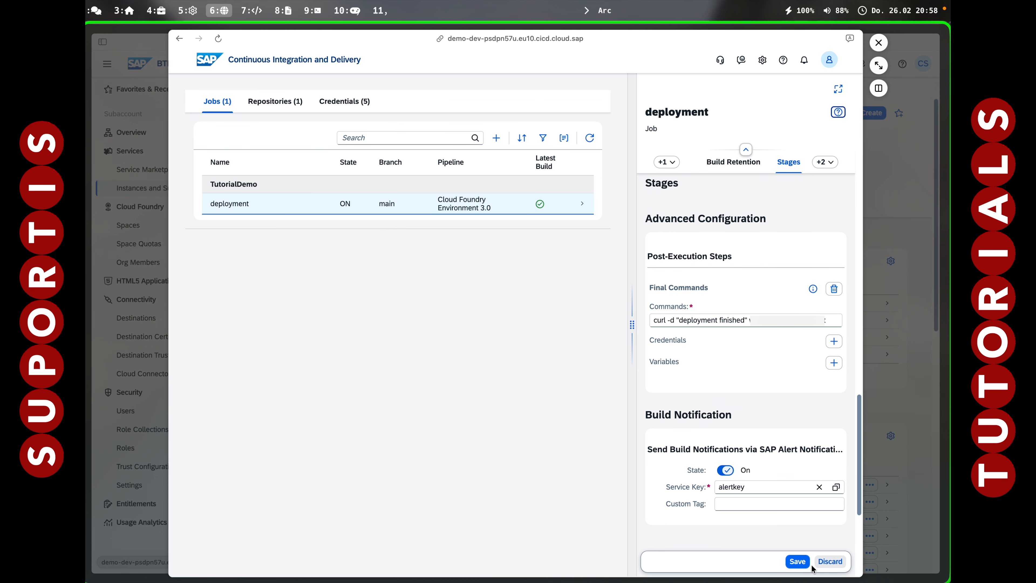
{"action": "left_click", "coordinate": [798, 561]}
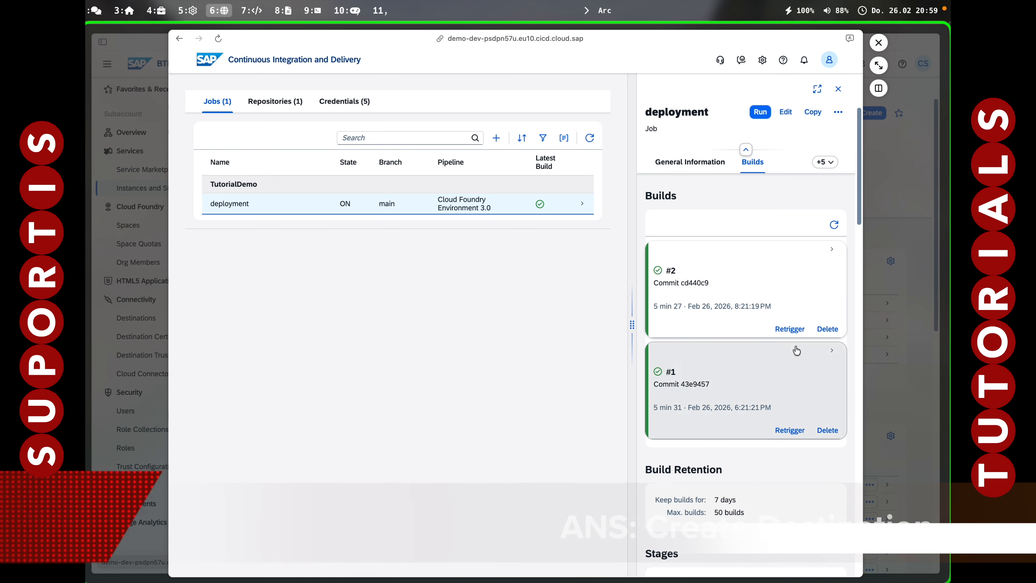
Close Continuous Integration and Delivery and start a new destination from scratch in Demo-DEV's Destinations.
{"action": "left_click", "coordinate": [878, 43]}
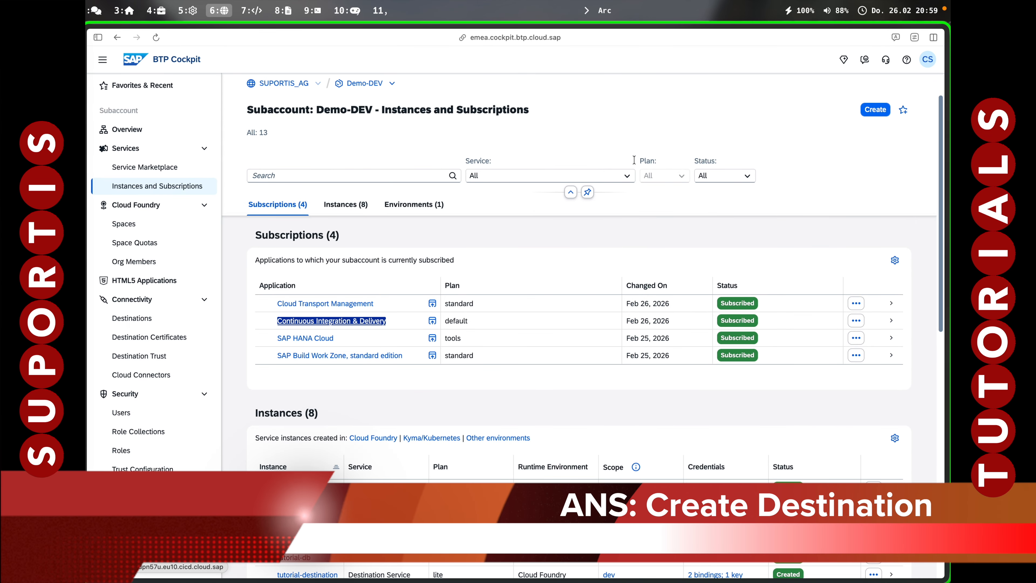
{"action": "left_click", "coordinate": [139, 320]}
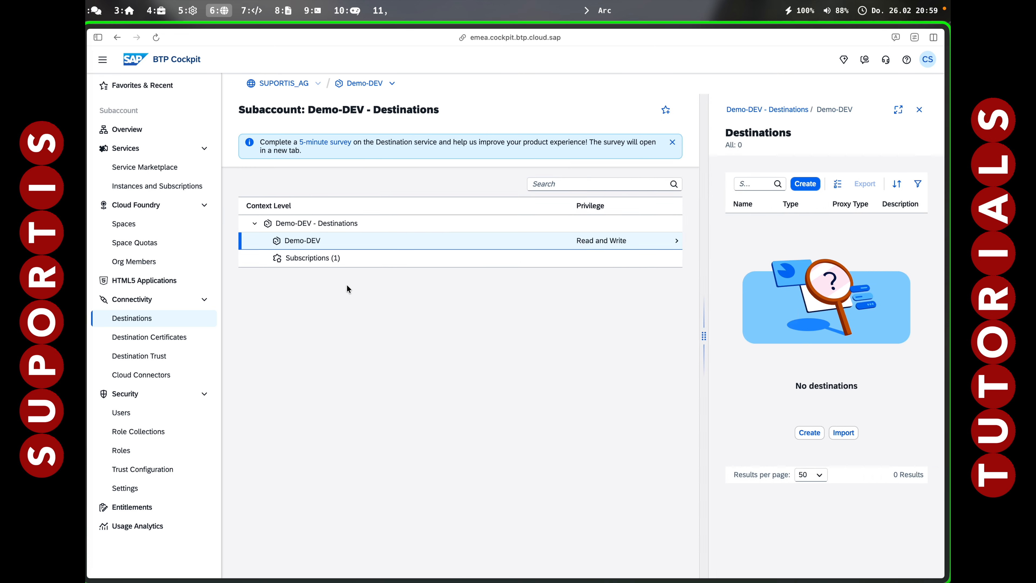
{"action": "left_click", "coordinate": [801, 184]}
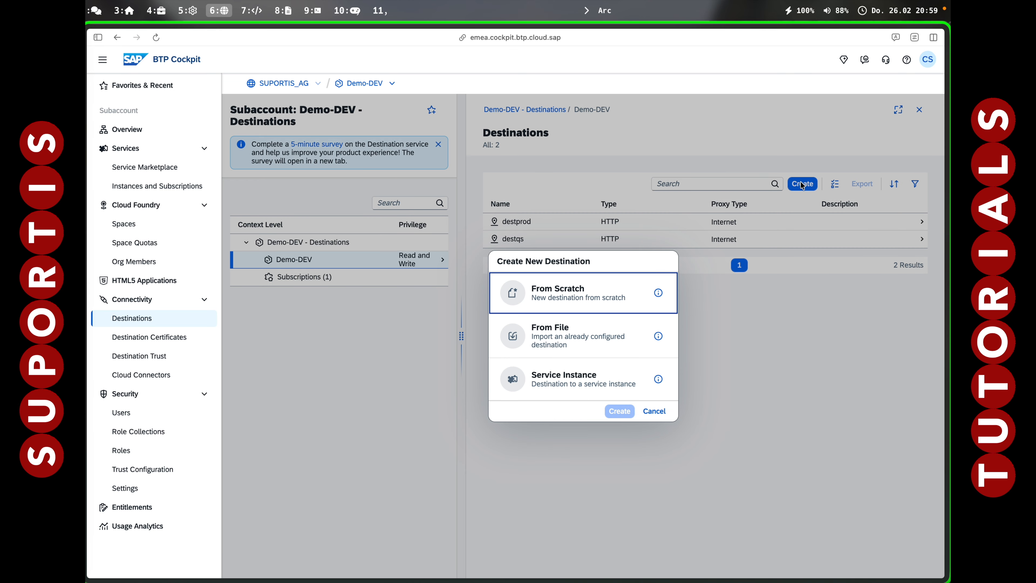
{"action": "left_click", "coordinate": [557, 301]}
{"action": "left_click", "coordinate": [618, 410]}
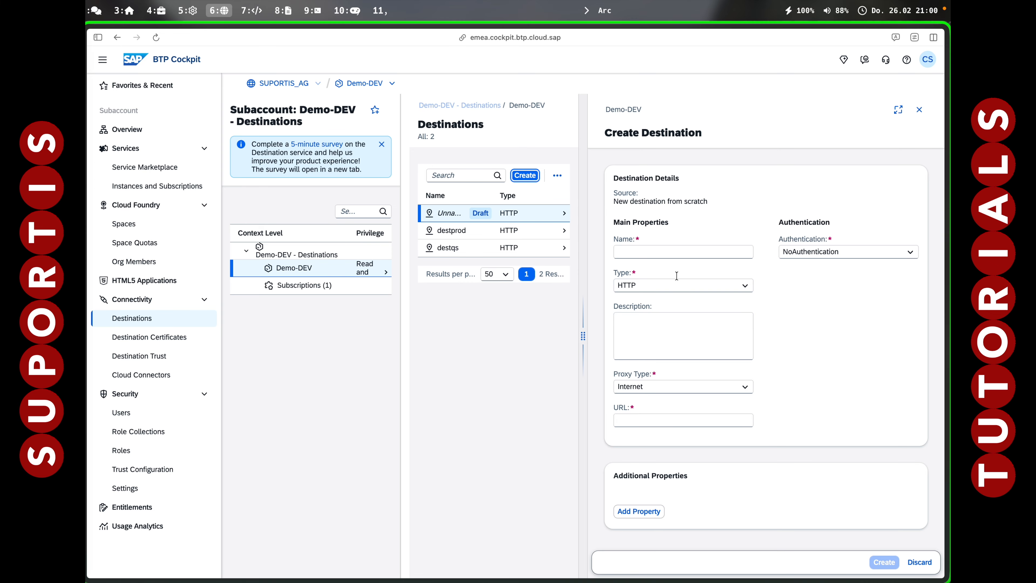
Name the destination alert and set its authentication to OAuth2ClientCredentials.
{"action": "left_click", "coordinate": [653, 253]}
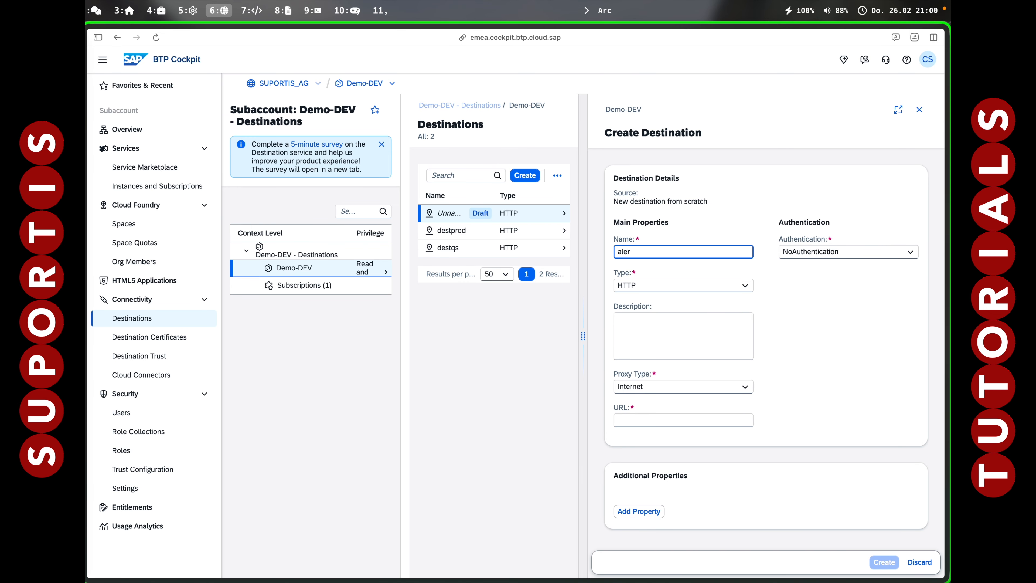
{"action": "key", "text": "Tab"}
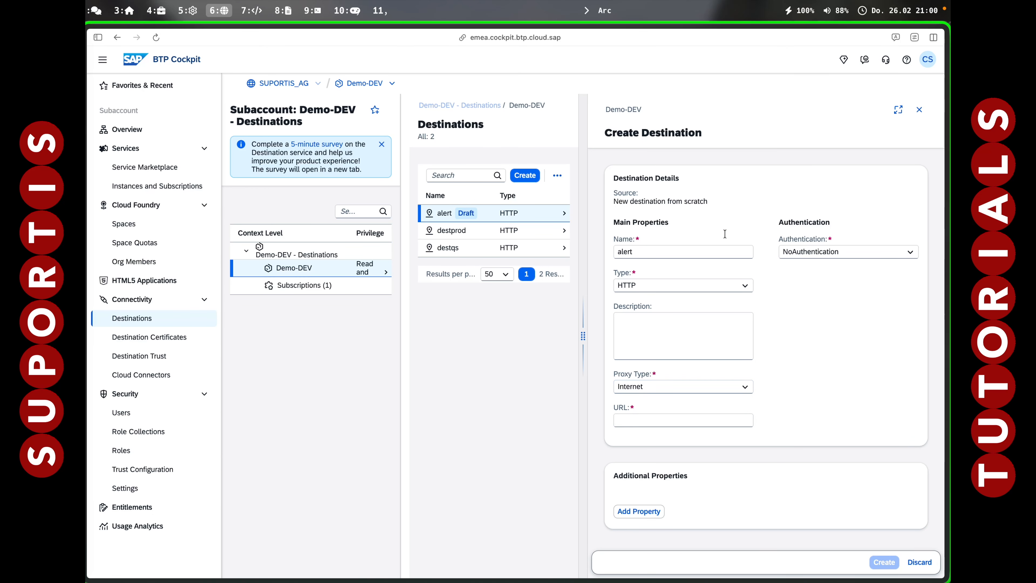
{"action": "left_click", "coordinate": [803, 251]}
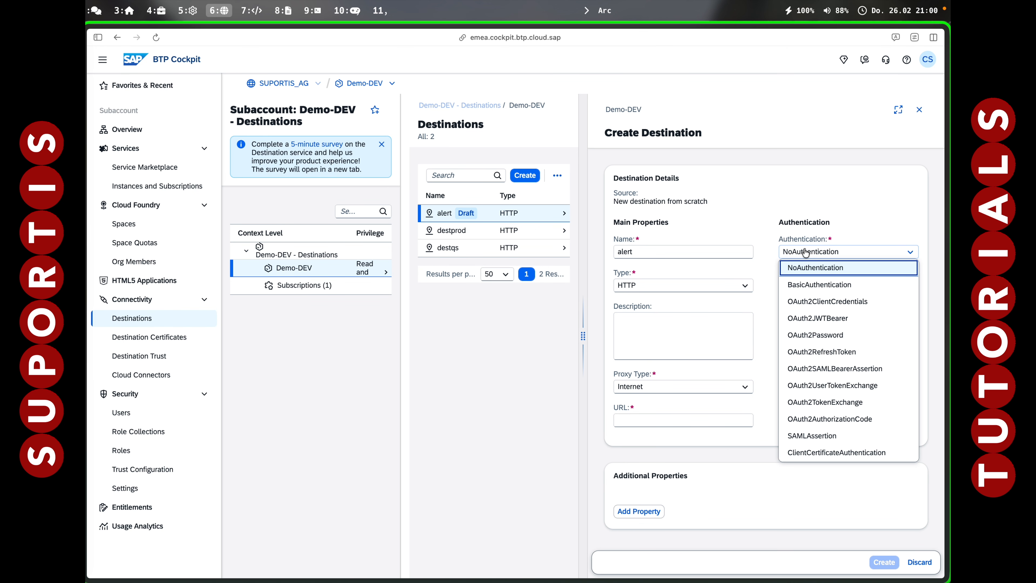
{"action": "left_click", "coordinate": [802, 304]}
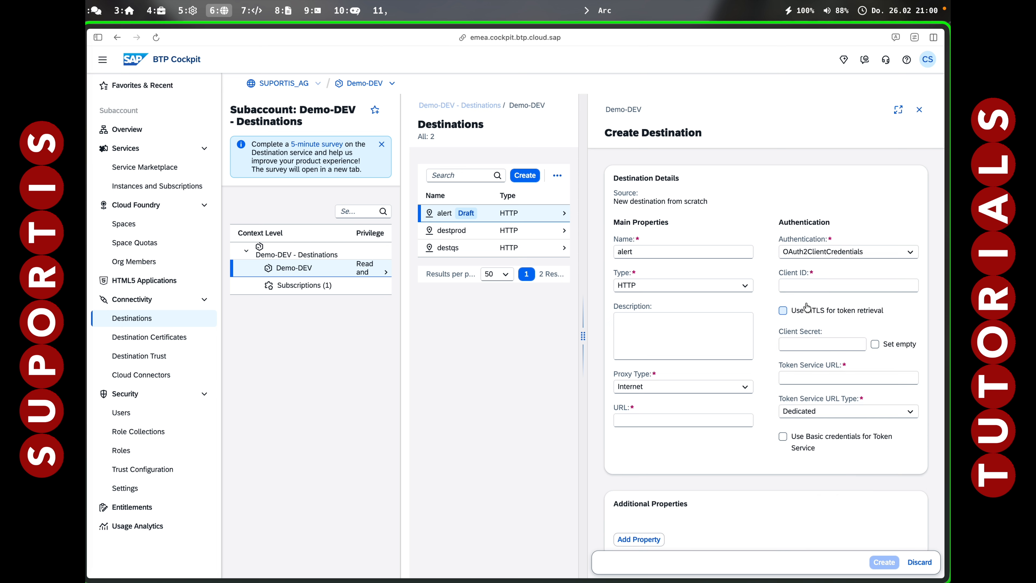
Copy the client_id value from the service key JSON in iTerm2 and paste it as the destination's Client ID.
{"action": "left_click", "coordinate": [797, 287]}
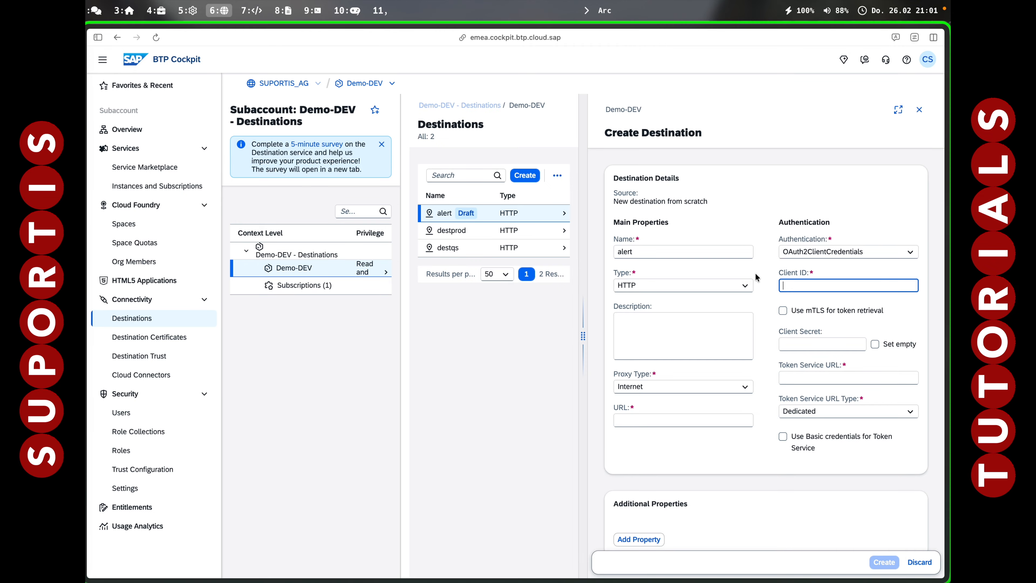
{"action": "key", "text": "alt+7"}
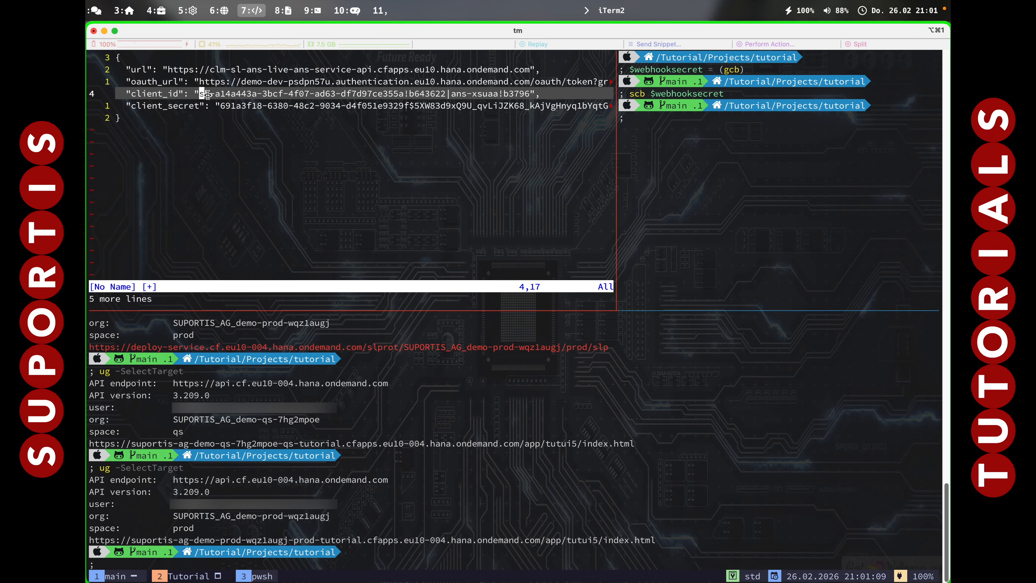
{"action": "left_click_drag", "start_coordinate": [197, 94], "coordinate": [529, 93]}
{"action": "key", "text": "super+c"}
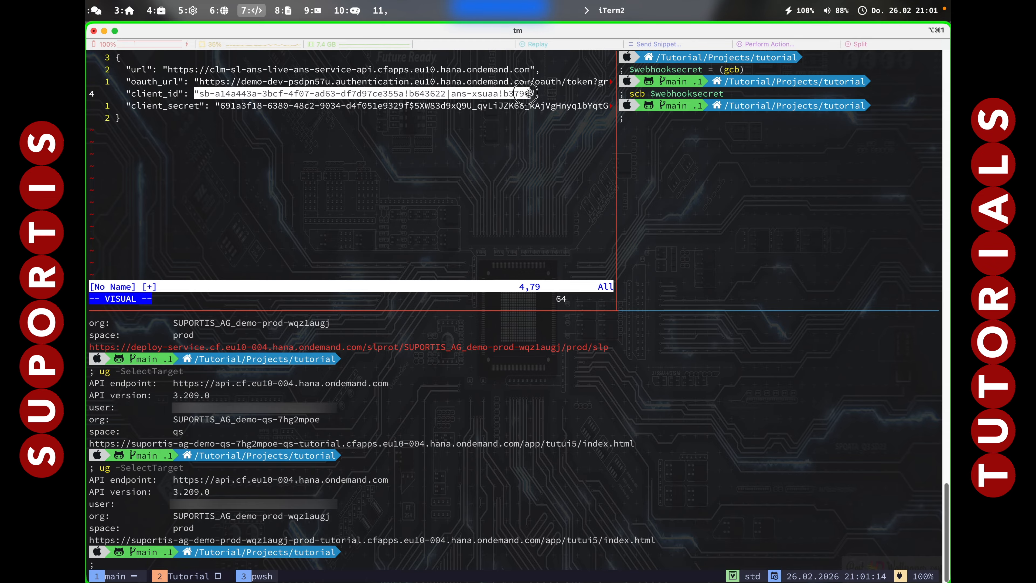
{"action": "key", "text": "Escape"}
{"action": "key", "text": "quotedbl"}
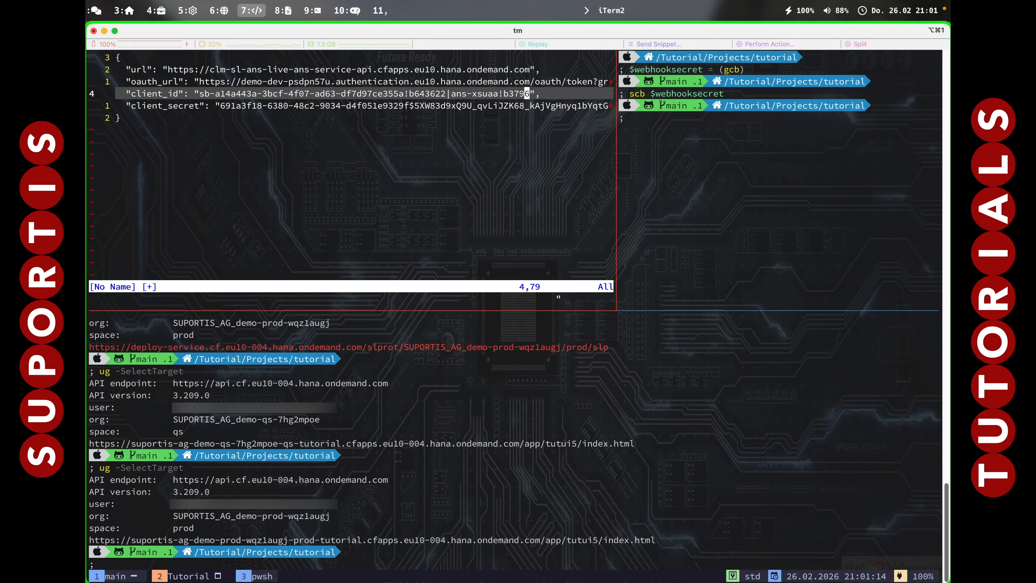
{"action": "key", "text": "quotedbl"}
{"action": "key", "text": "alt+6"}
{"action": "key", "text": "super+v"}
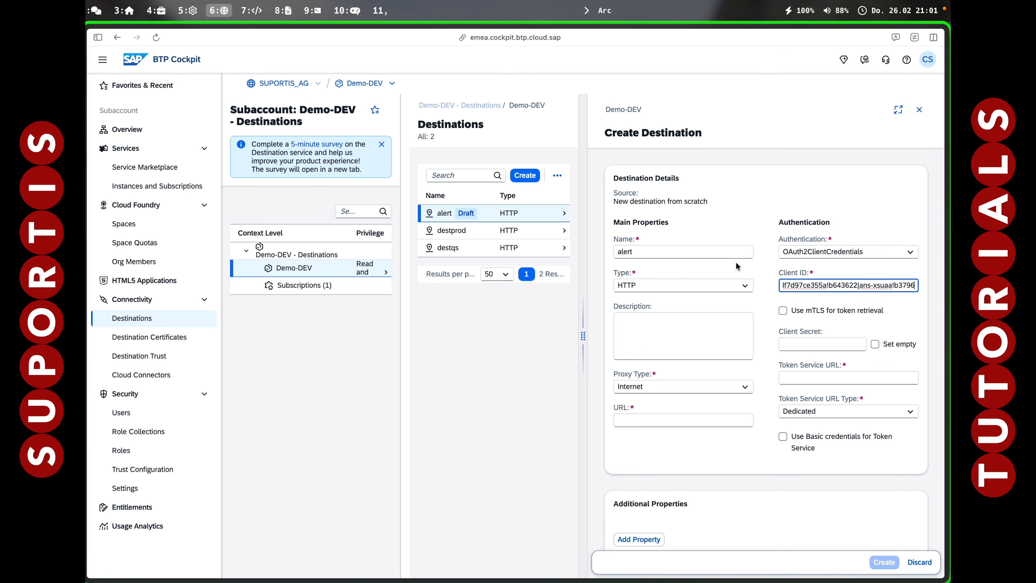
Copy the client_secret value from the service key JSON in iTerm2 and paste it as the destination's Client Secret.
{"action": "left_click", "coordinate": [789, 344]}
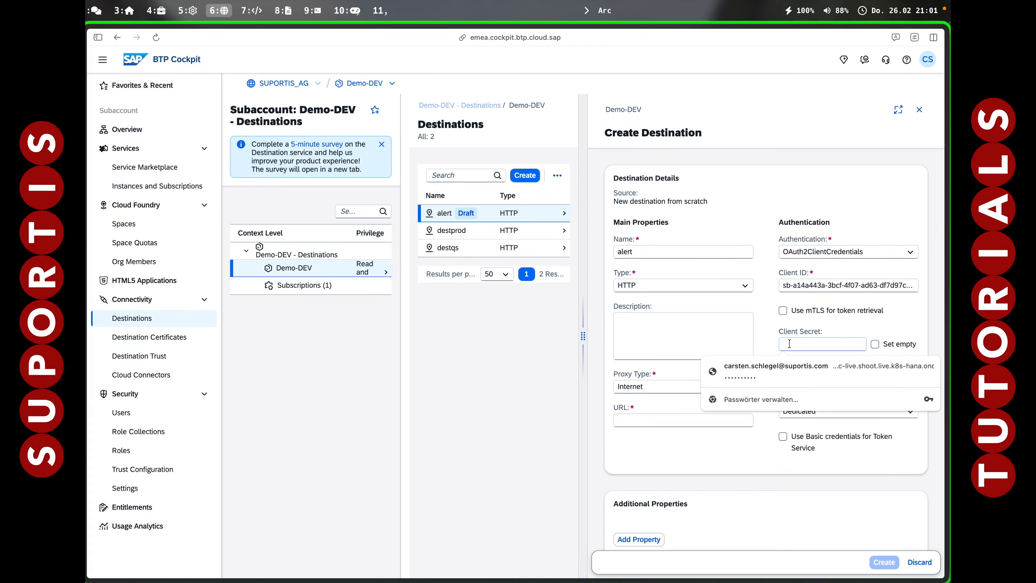
{"action": "key", "text": "alt+7"}
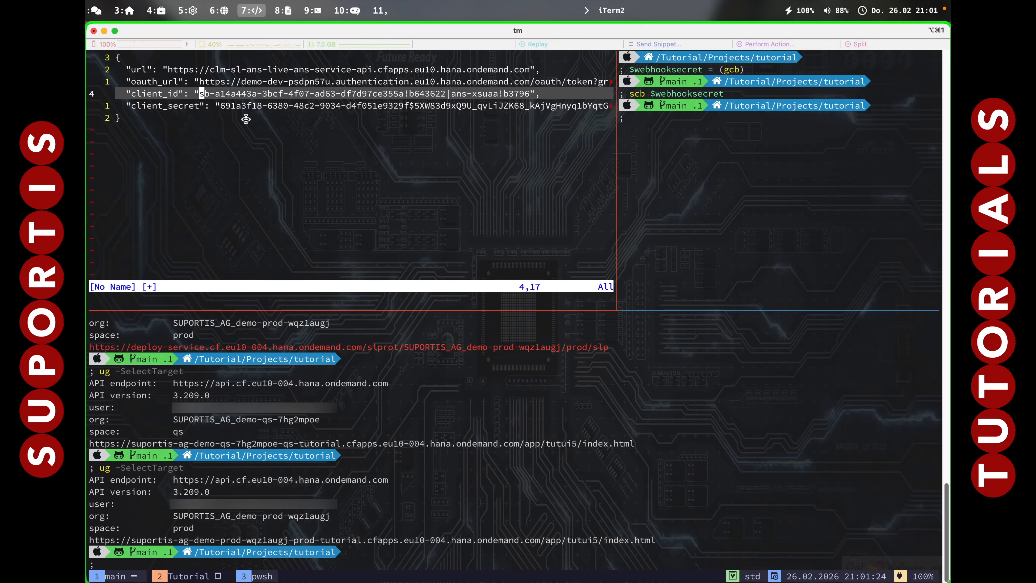
{"action": "left_click_drag", "start_coordinate": [218, 105], "coordinate": [532, 108]}
{"action": "key", "text": "Escape"}
{"action": "left_click", "coordinate": [329, 107]}
{"action": "key", "text": "quotedbl"}
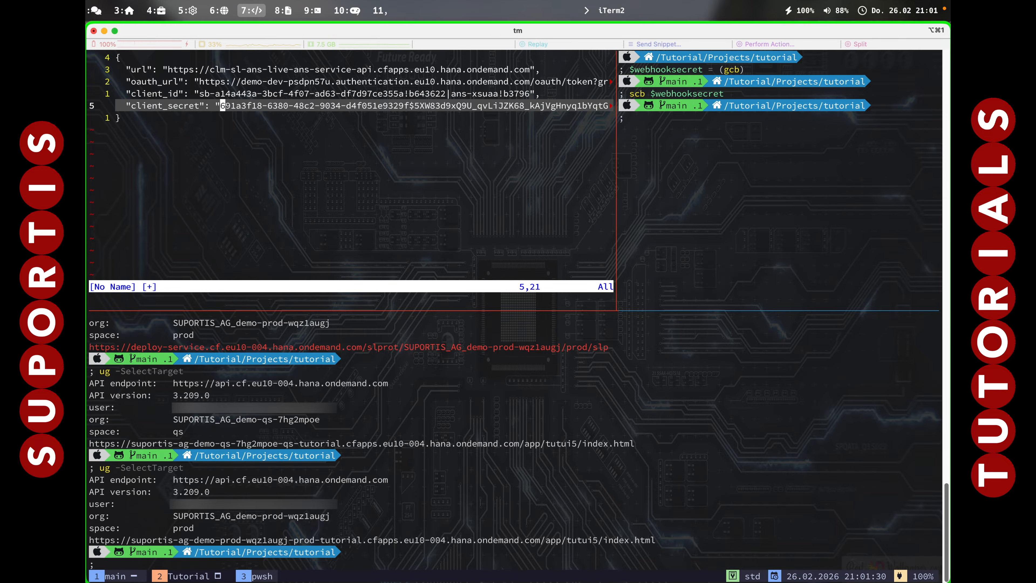
{"action": "key", "text": "alt+6"}
{"action": "left_click", "coordinate": [808, 344]}
{"action": "key", "text": "super+v"}
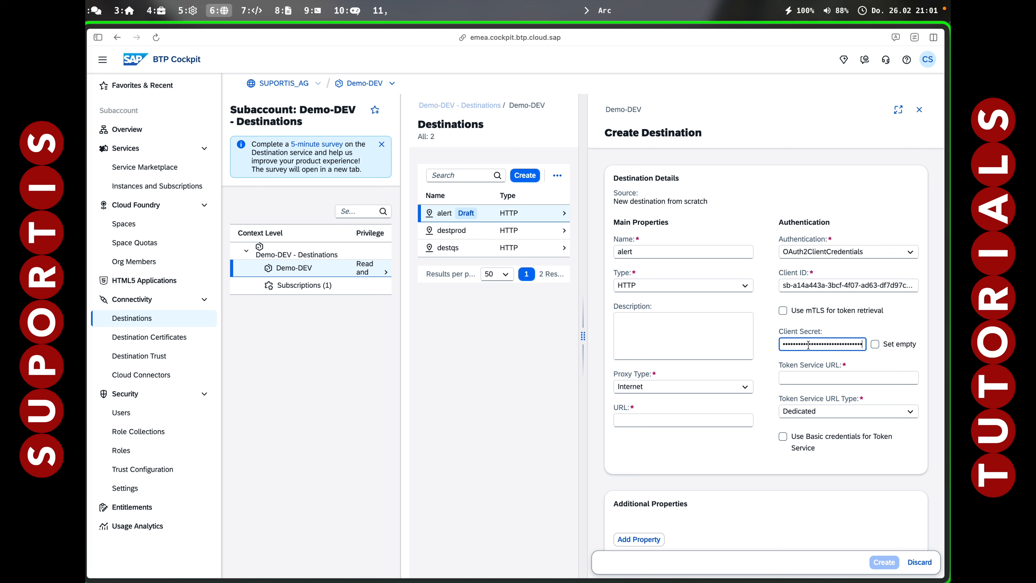
Copy the full oauth_url value from the service key JSON in iTerm2 and paste it as the destination's Token Service URL.
{"action": "left_click", "coordinate": [796, 376]}
{"action": "key", "text": "alt+7"}
{"action": "left_click_drag", "start_coordinate": [198, 81], "coordinate": [530, 81]}
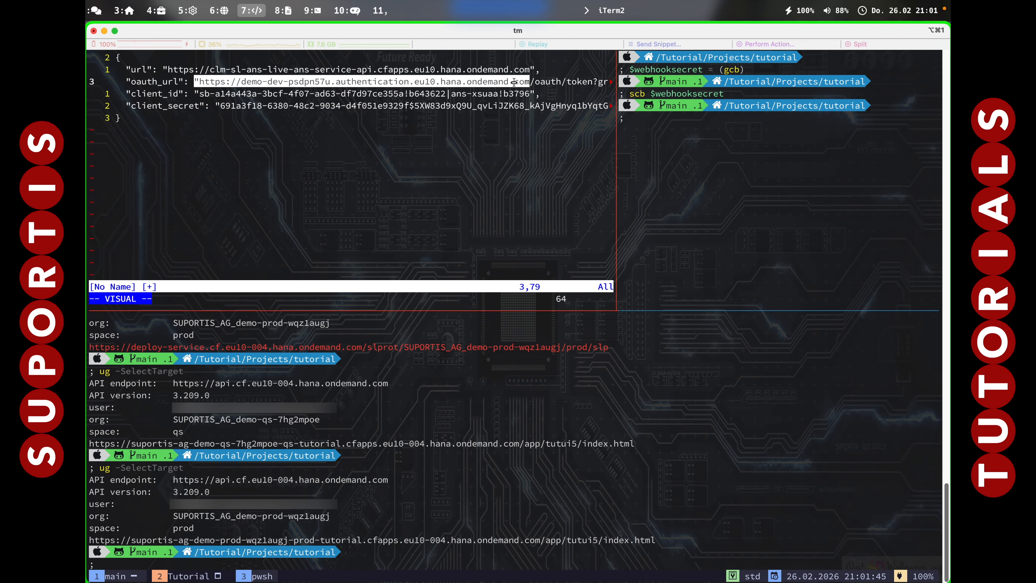
{"action": "left_click", "coordinate": [354, 81]}
{"action": "key", "text": "shift+t"}
{"action": "key", "text": "shift+apostrophe"}
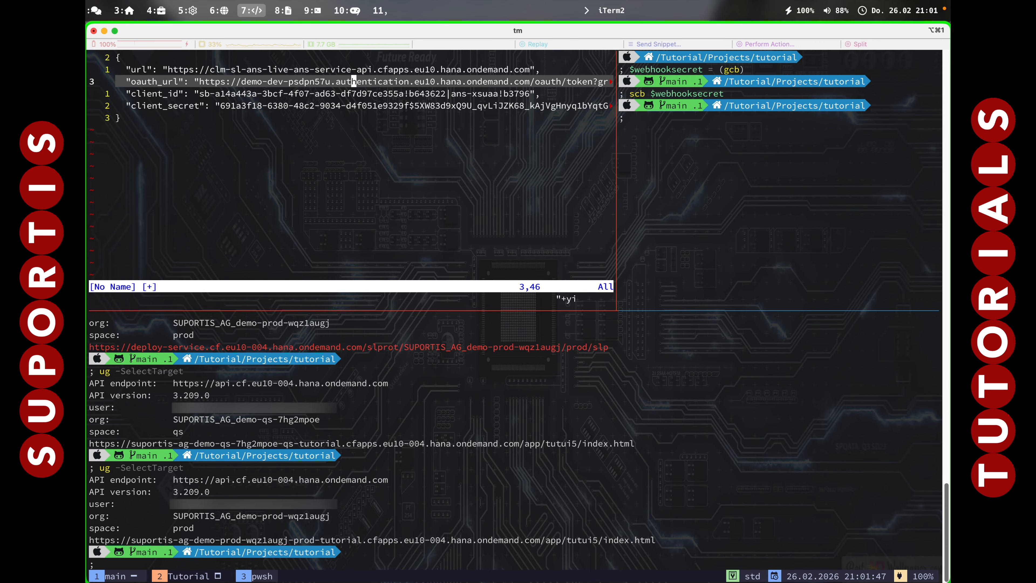
{"action": "key", "text": "alt+6"}
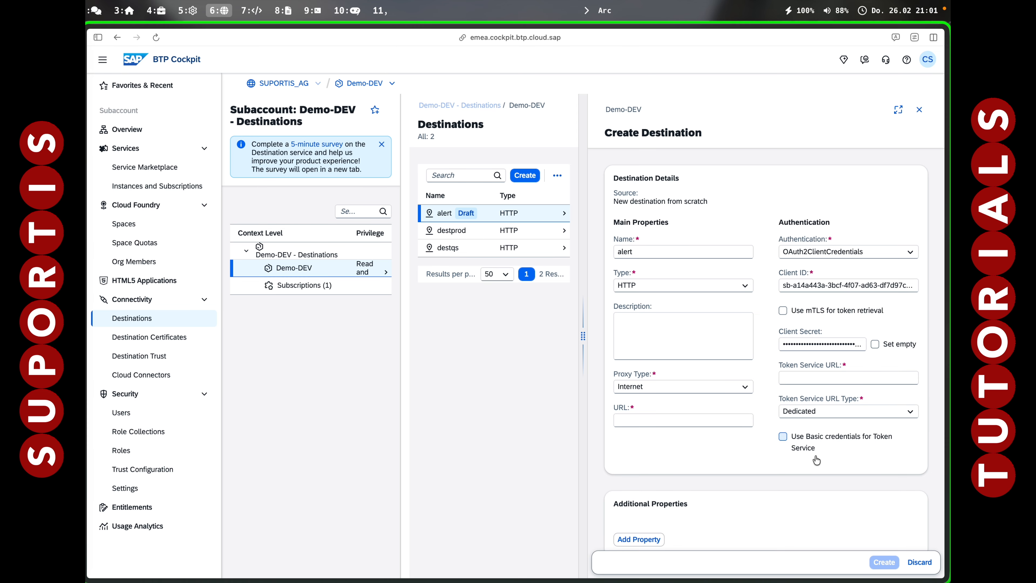
{"action": "left_click", "coordinate": [802, 378]}
{"action": "key", "text": "super+v"}
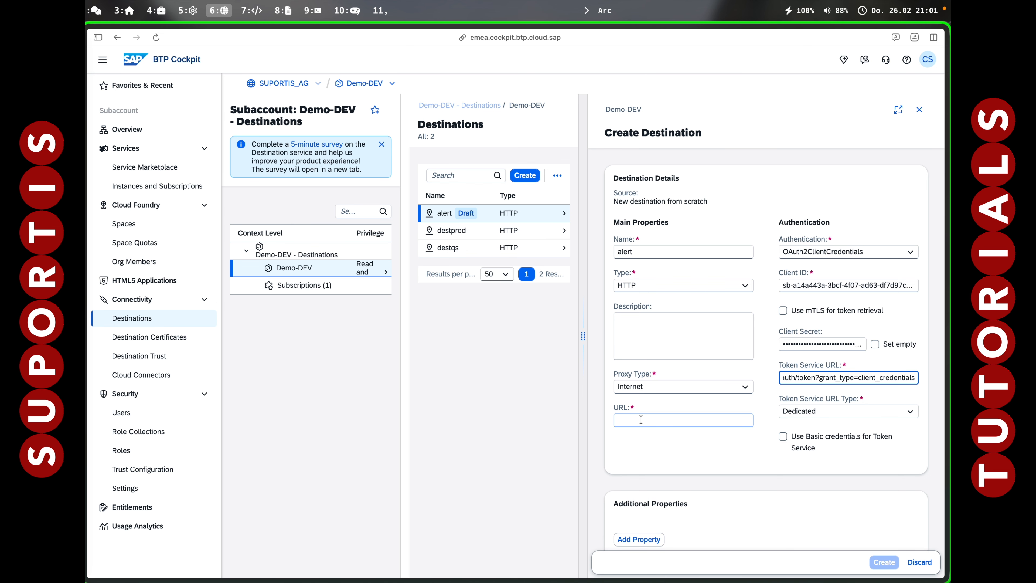
Copy the url value from the service key JSON in iTerm2 and paste it as the destination's URL.
{"action": "key", "text": "alt+7"}
{"action": "left_click_drag", "start_coordinate": [164, 70], "coordinate": [438, 69]}
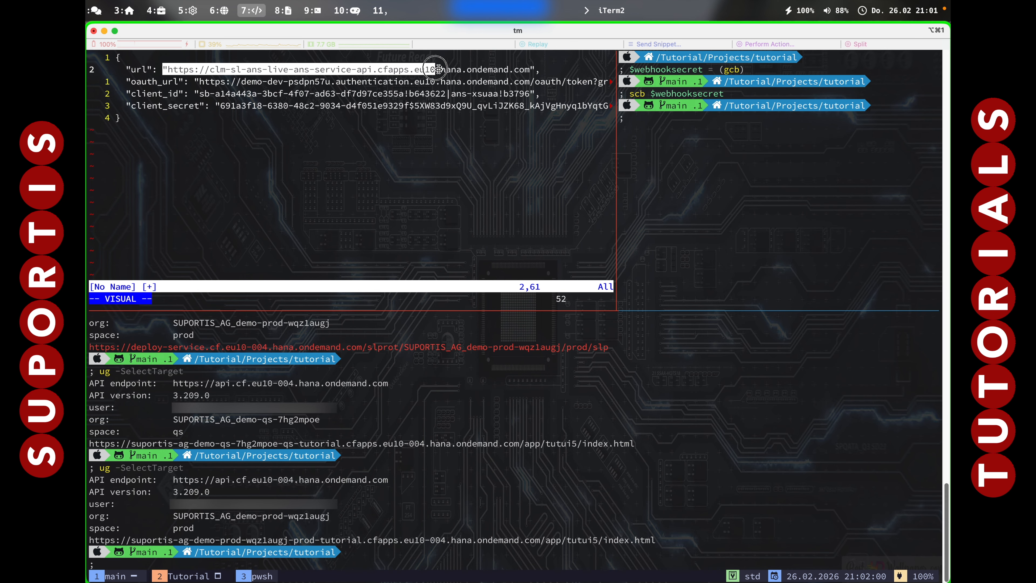
{"action": "key", "text": "Escape"}
{"action": "left_click", "coordinate": [371, 67]}
{"action": "type", "text": "\"+yi\""}
{"action": "key", "text": "alt+6"}
{"action": "left_click", "coordinate": [643, 420]}
{"action": "key", "text": "super+v"}
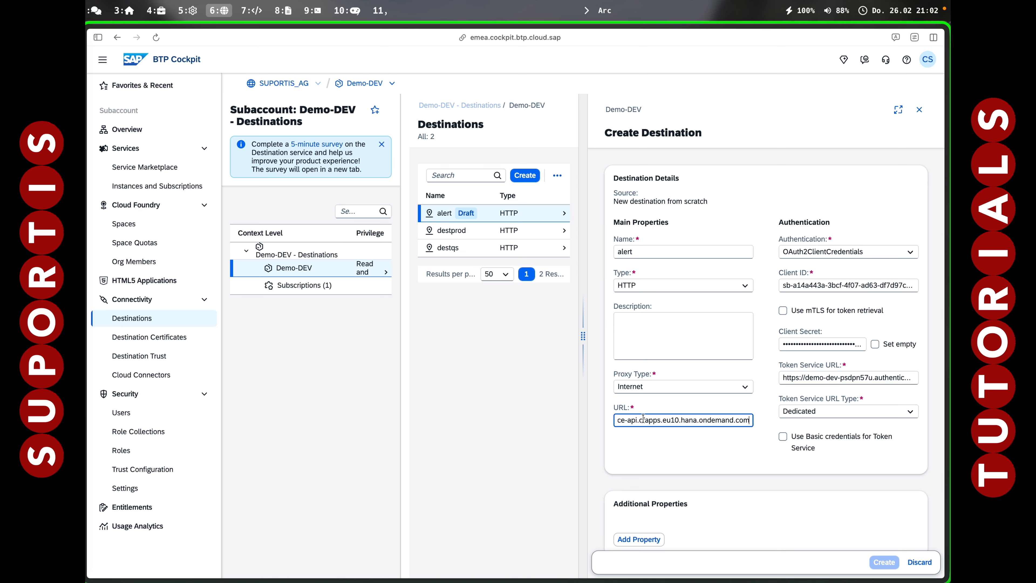
Create the alert destination with the default client trust store kept enabled.
{"action": "scroll", "coordinate": [646, 467], "scroll_direction": "down", "scroll_amount": 2}
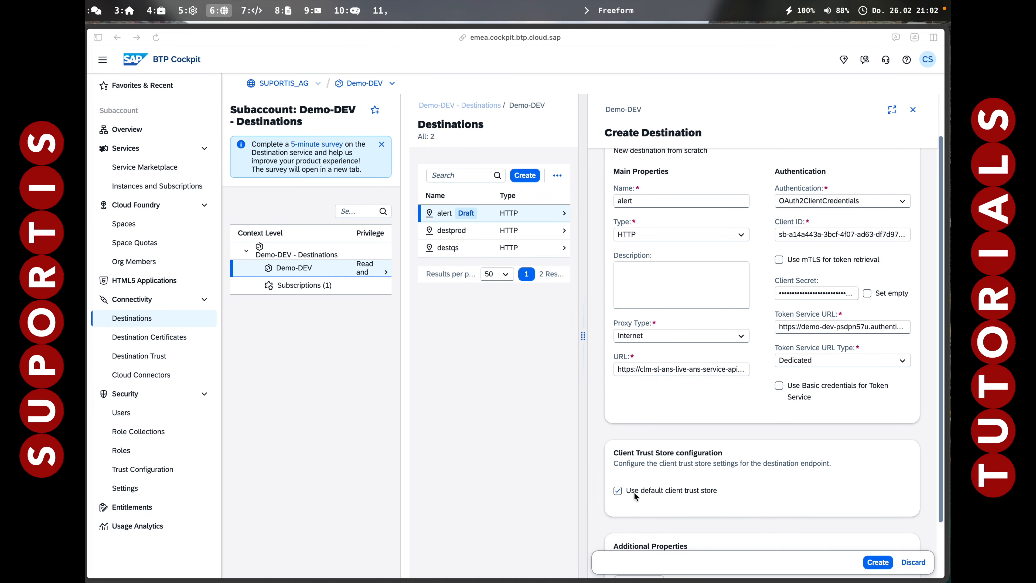
{"action": "left_click", "coordinate": [878, 564]}
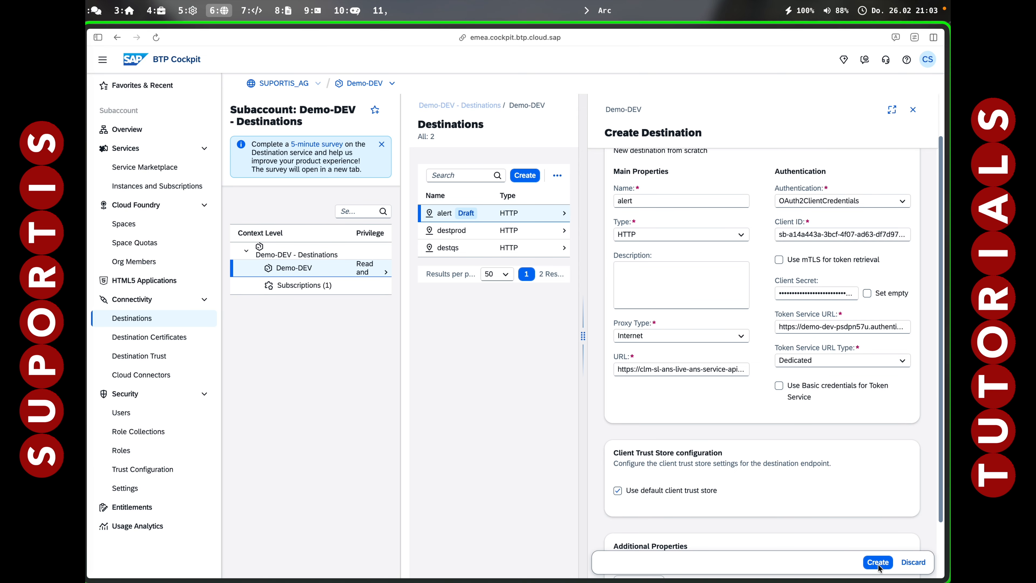
{"action": "left_click", "coordinate": [877, 562]}
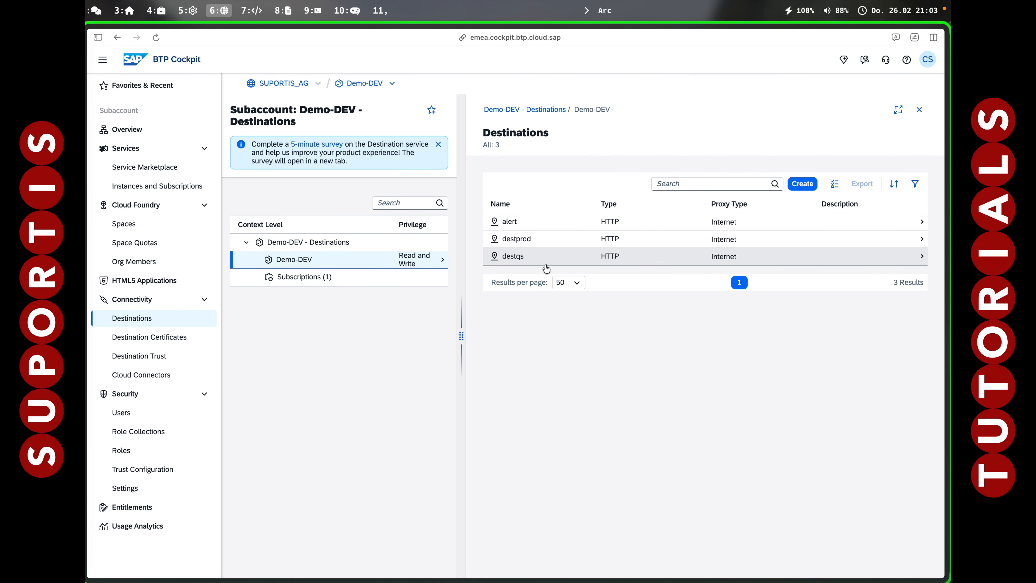
Open the alert destination, check its connection, and close the check result.
{"action": "left_click", "coordinate": [532, 225]}
{"action": "left_click", "coordinate": [881, 136]}
{"action": "left_click", "coordinate": [665, 363]}
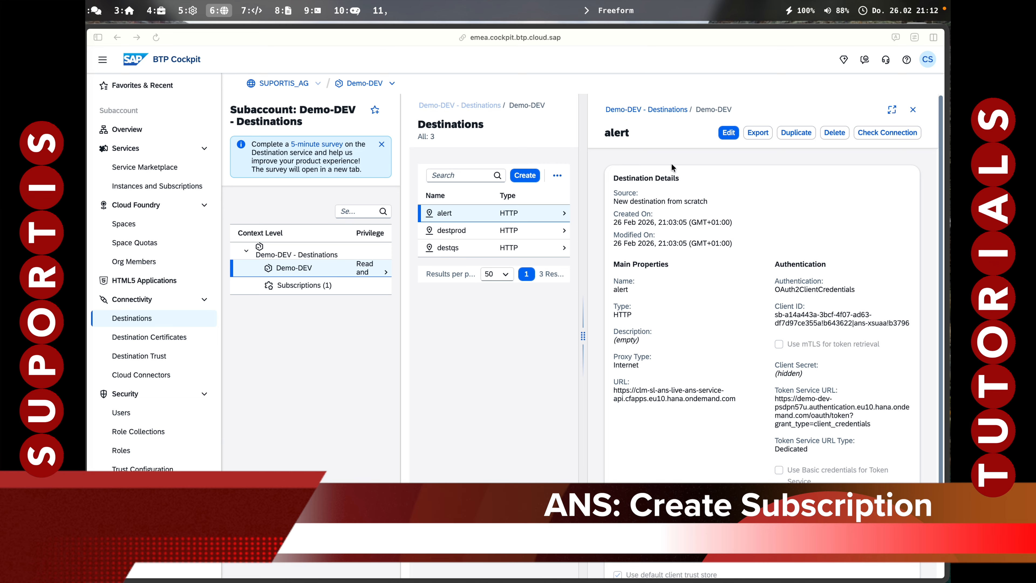
Open the subscriptions of the alert service instance in Demo-DEV and start creating a new subscription.
{"action": "left_click", "coordinate": [157, 186]}
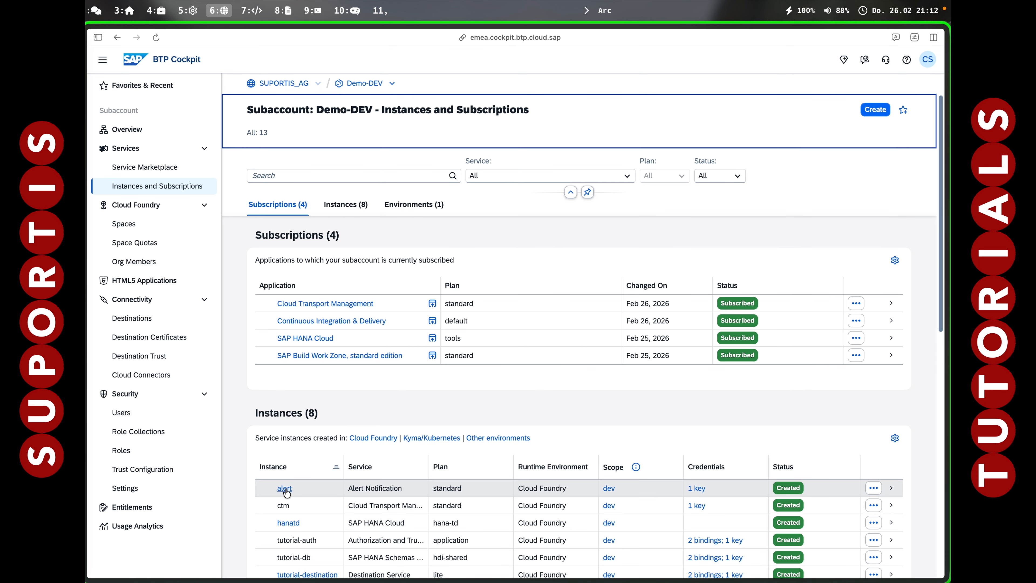
{"action": "left_click", "coordinate": [287, 493]}
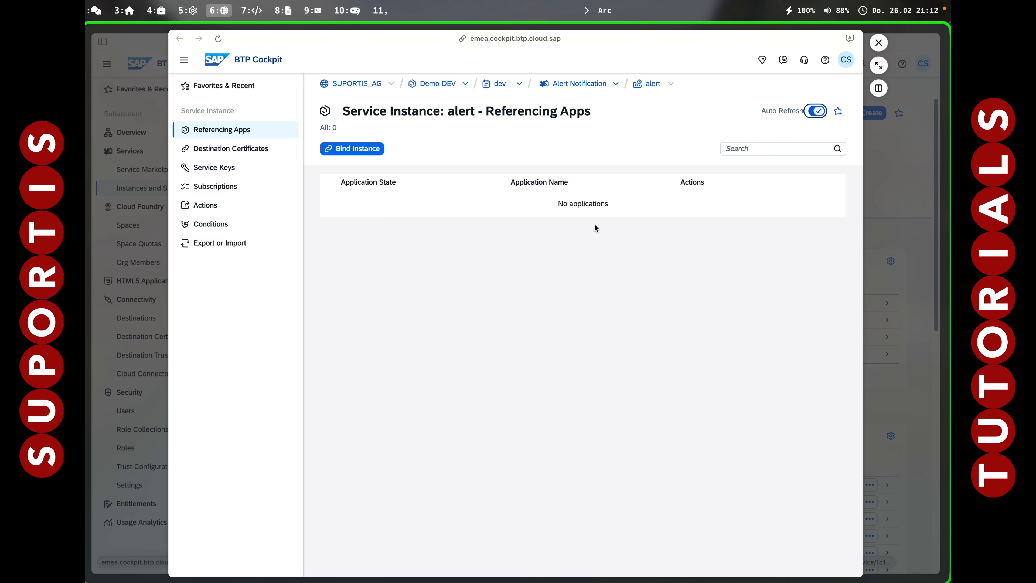
{"action": "left_click", "coordinate": [243, 191]}
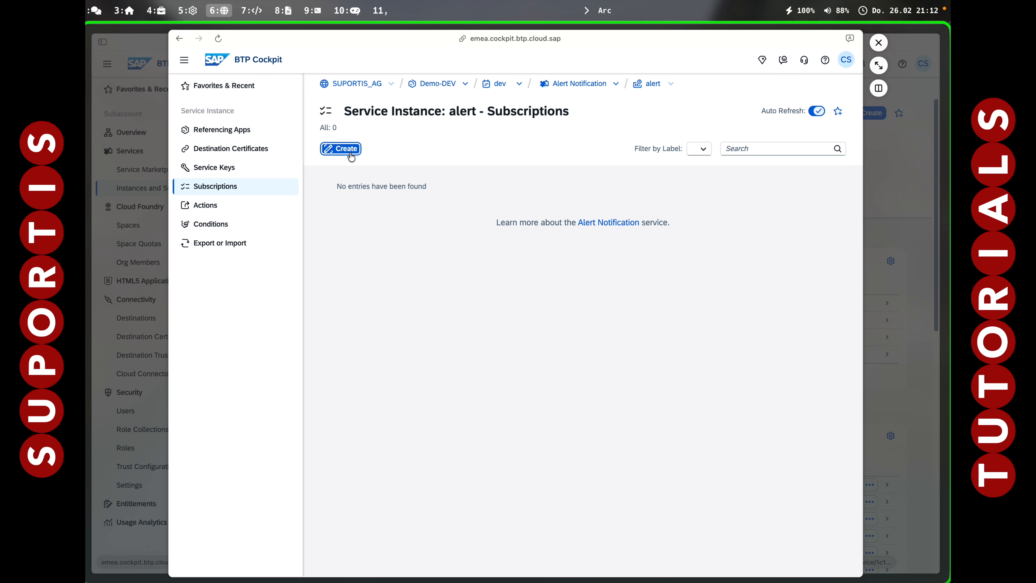
{"action": "left_click", "coordinate": [346, 151]}
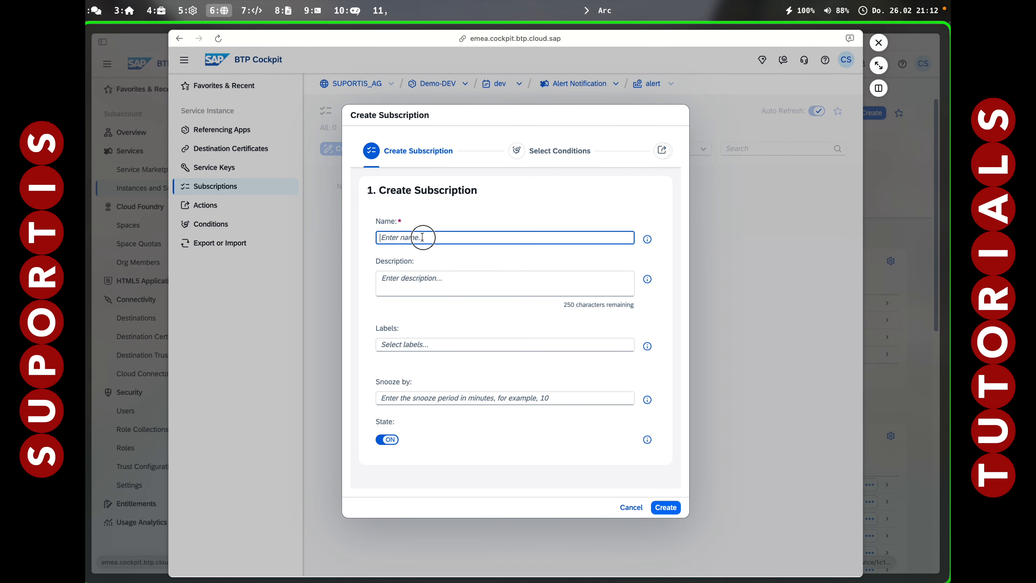
Create the subscription with the name deployment and the description CI/CD Deployment.
{"action": "left_click", "coordinate": [422, 237]}
{"action": "type", "text": "deploymen"}
{"action": "key", "text": "Tab"}
{"action": "key", "text": "Tab"}
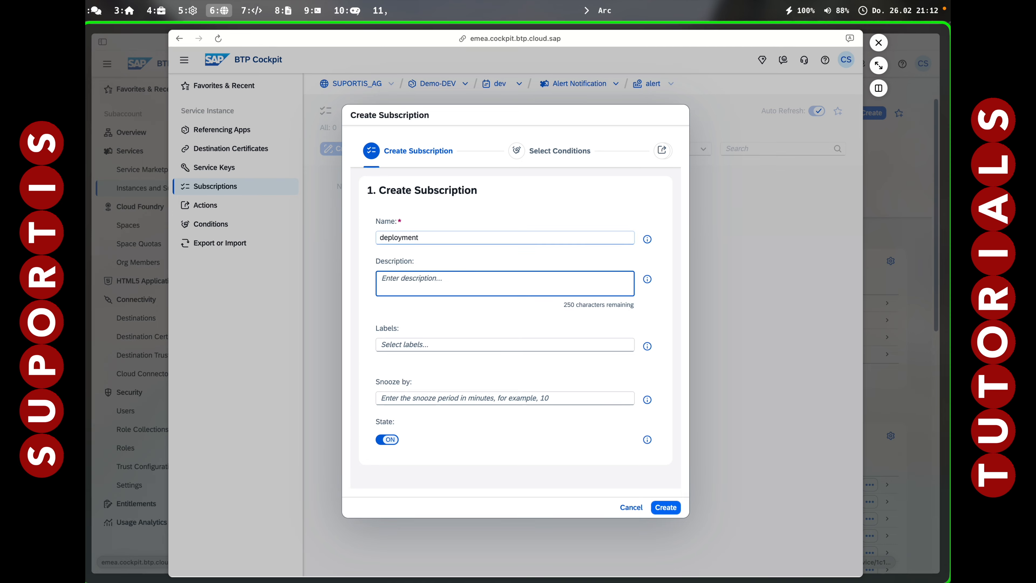
{"action": "type", "text": "CI/CD Deployment"}
{"action": "key", "text": "Tab"}
{"action": "key", "text": "Tab"}
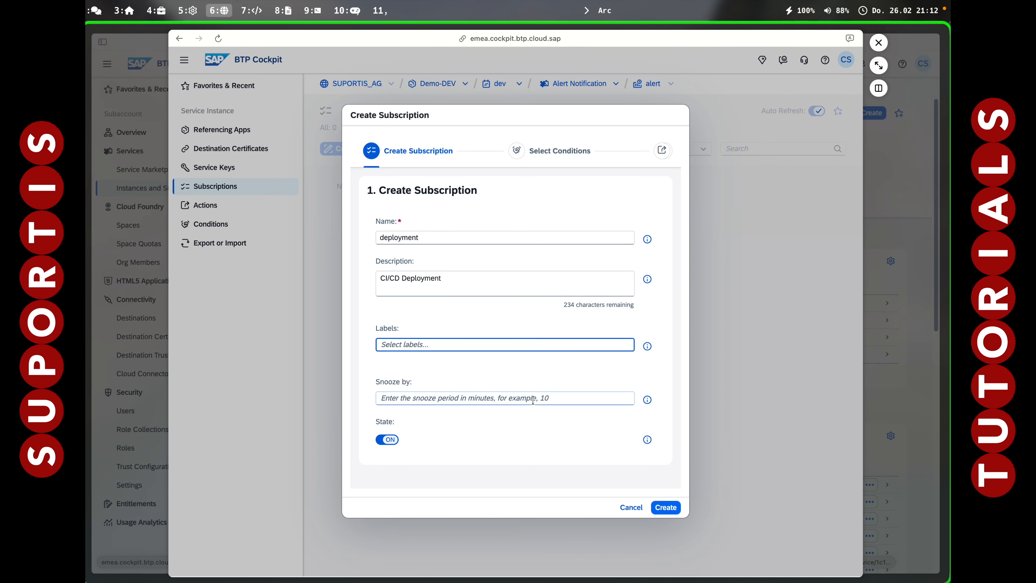
{"action": "left_click", "coordinate": [673, 510]}
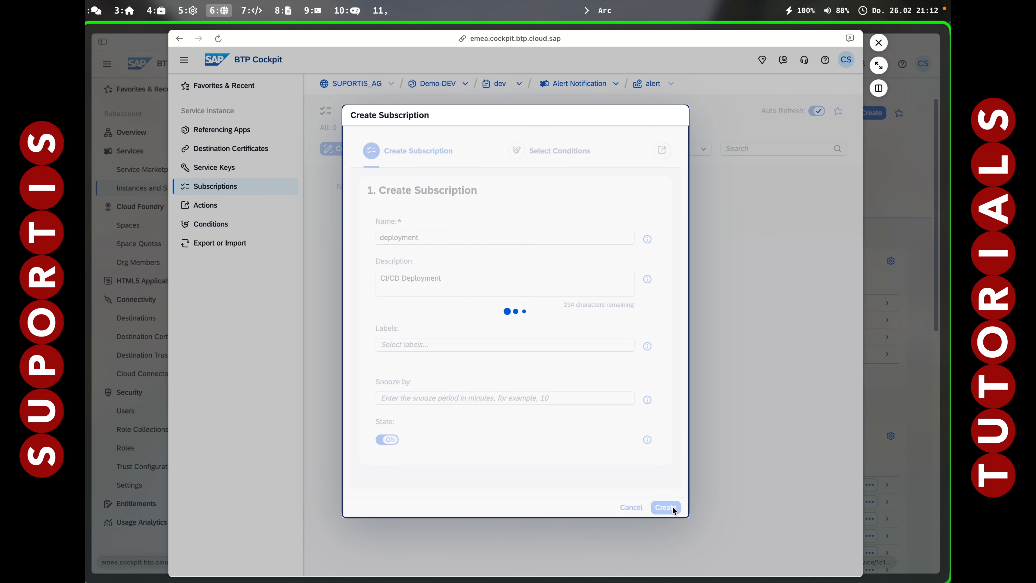
Start a new condition for the subscription and name it deployment, leaving its description empty.
{"action": "left_click", "coordinate": [588, 226]}
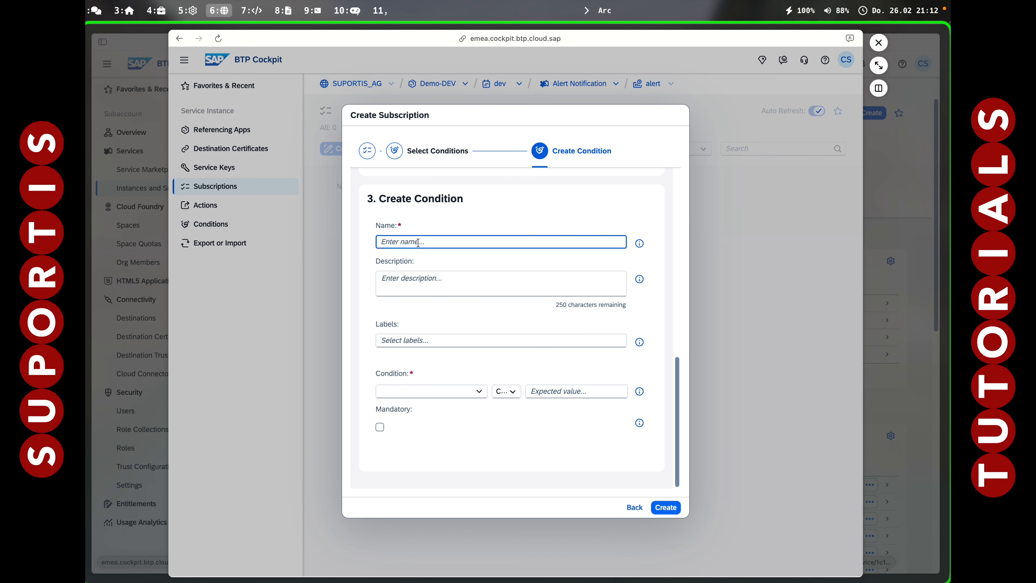
{"action": "type", "text": "deployment"}
{"action": "key", "text": "Tab"}
{"action": "key", "text": "Tab"}
{"action": "key", "text": "Tab"}
{"action": "key", "text": "Tab"}
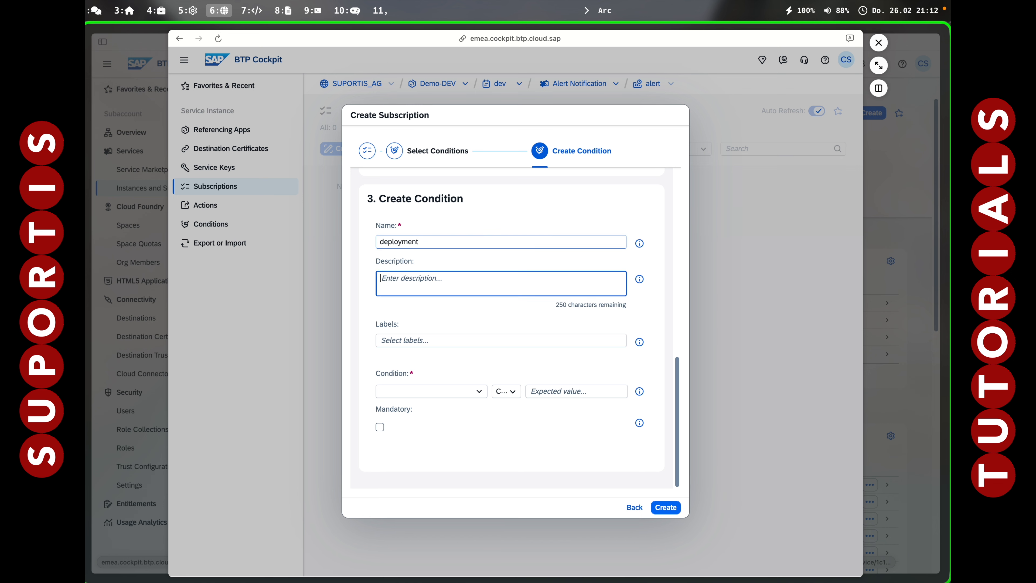
Create the condition as eventType Is Equal To DEPLOYMENT, then save the condition selection and continue to the actions.
{"action": "left_click", "coordinate": [479, 391]}
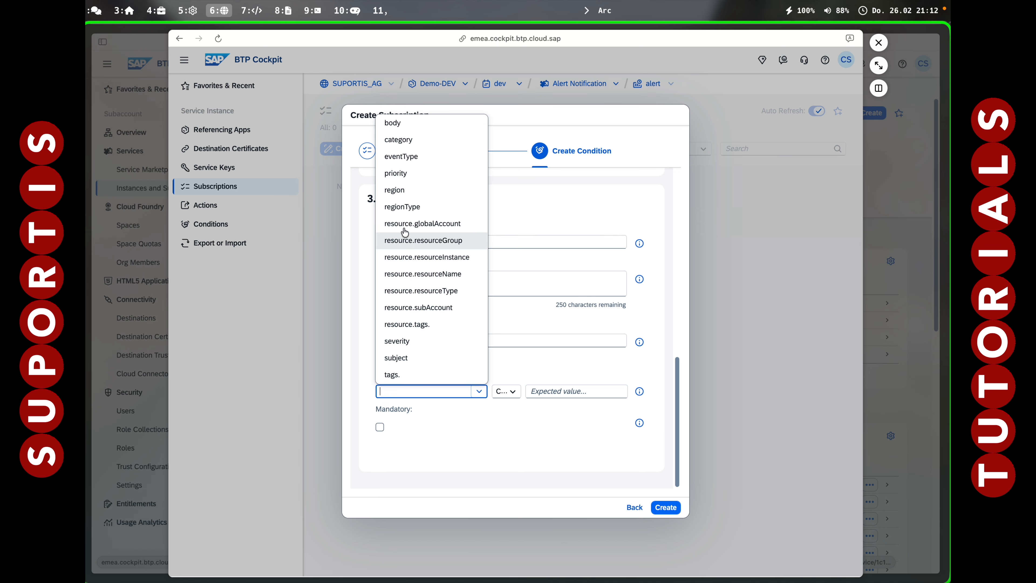
{"action": "left_click", "coordinate": [408, 158]}
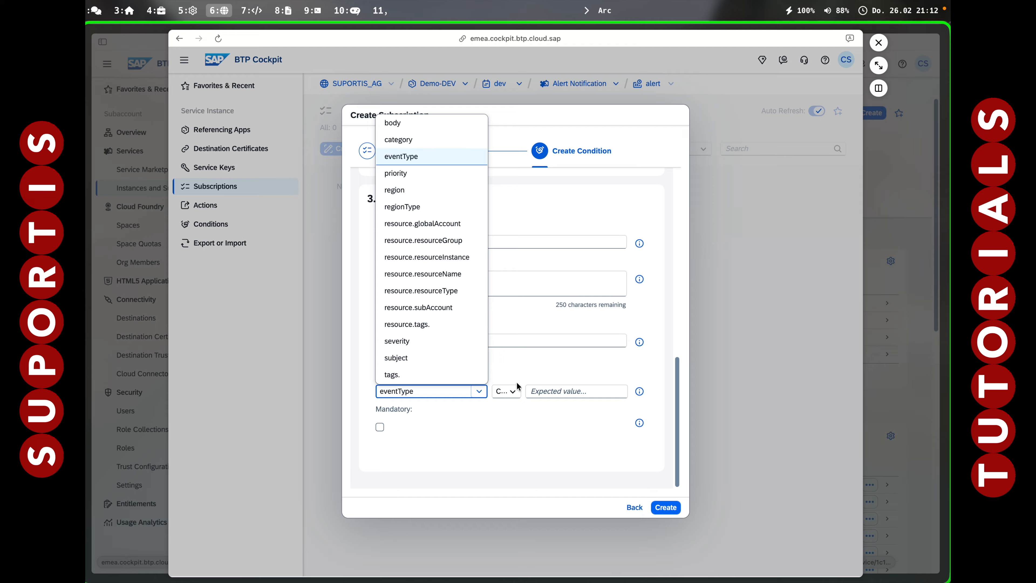
{"action": "left_click", "coordinate": [510, 391]}
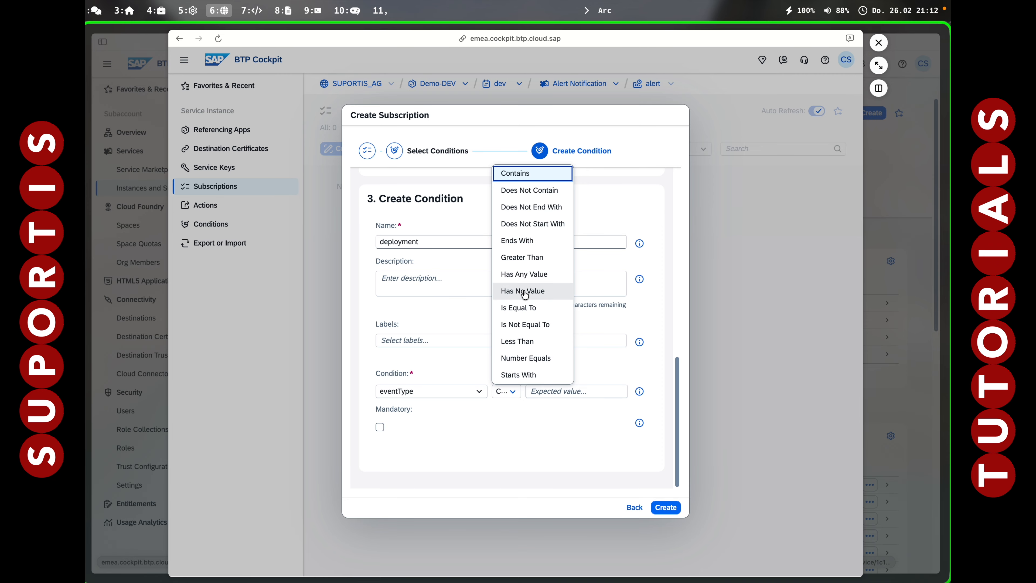
{"action": "left_click", "coordinate": [517, 308]}
{"action": "left_click", "coordinate": [555, 390]}
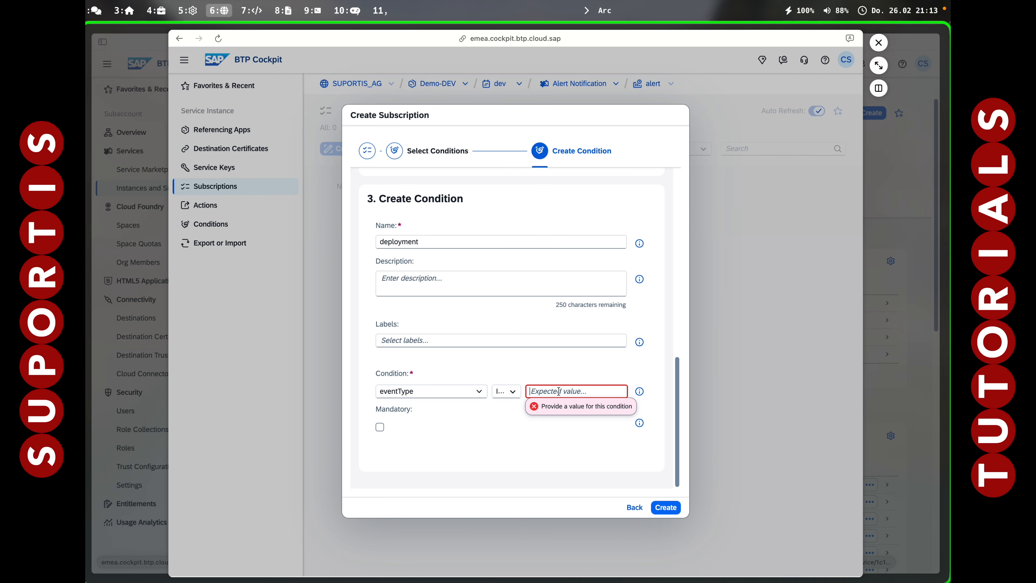
{"action": "type", "text": "DEPLOYMENT"}
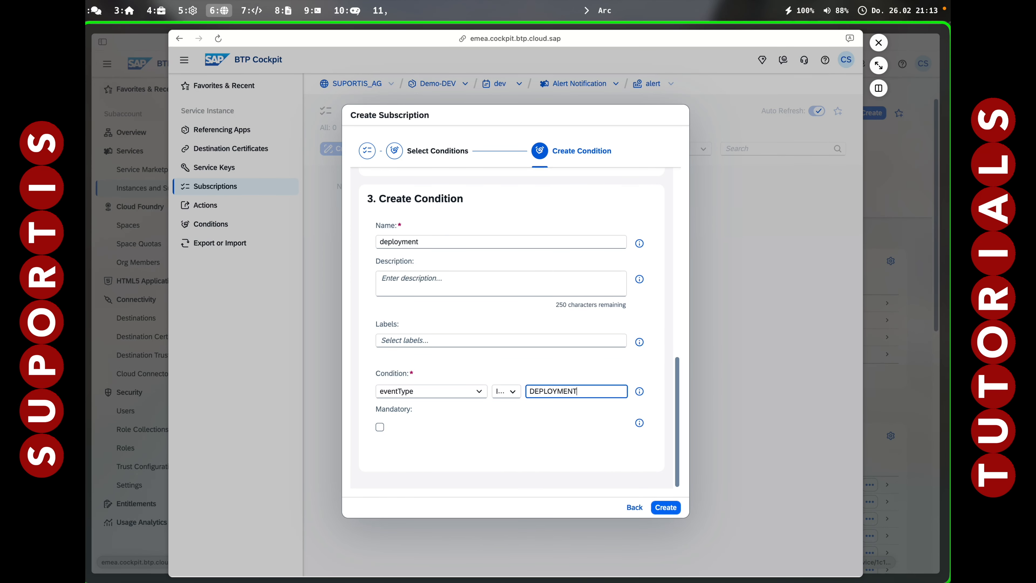
{"action": "left_click", "coordinate": [667, 510]}
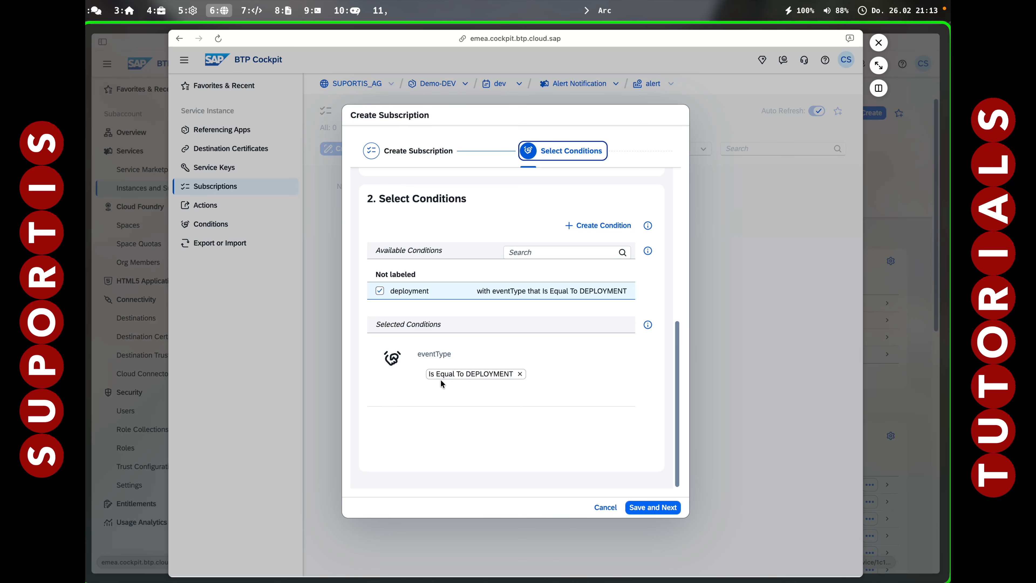
{"action": "left_click", "coordinate": [650, 508]}
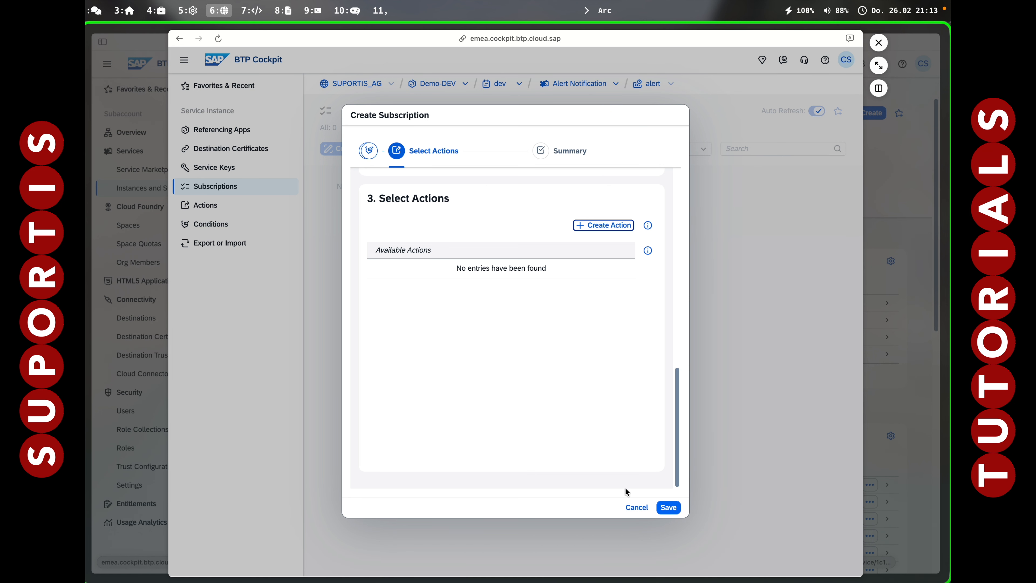
Add a new action of type Email and enter the recipient's first name as its name.
{"action": "left_click", "coordinate": [603, 225]}
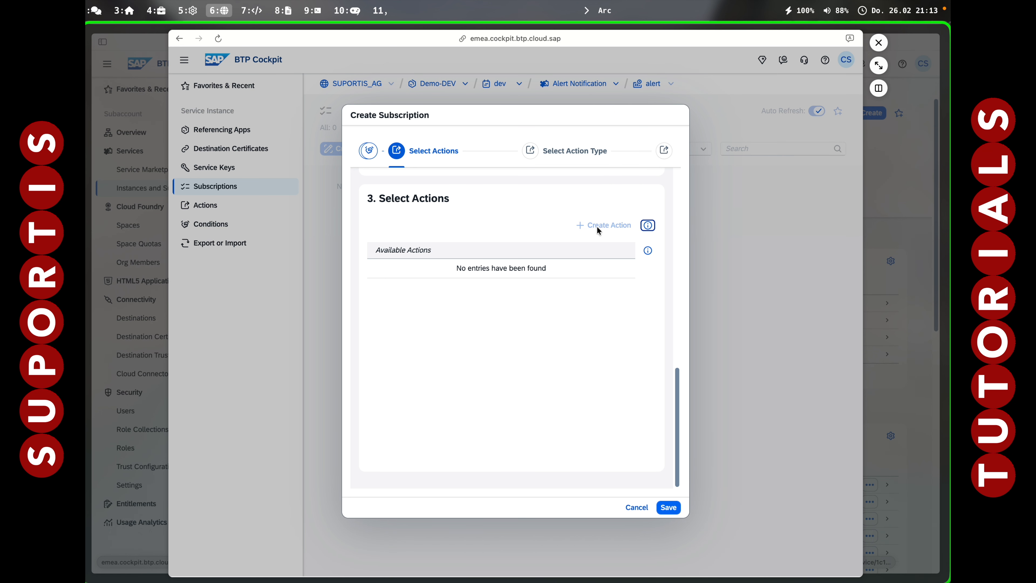
{"action": "left_click", "coordinate": [459, 198]}
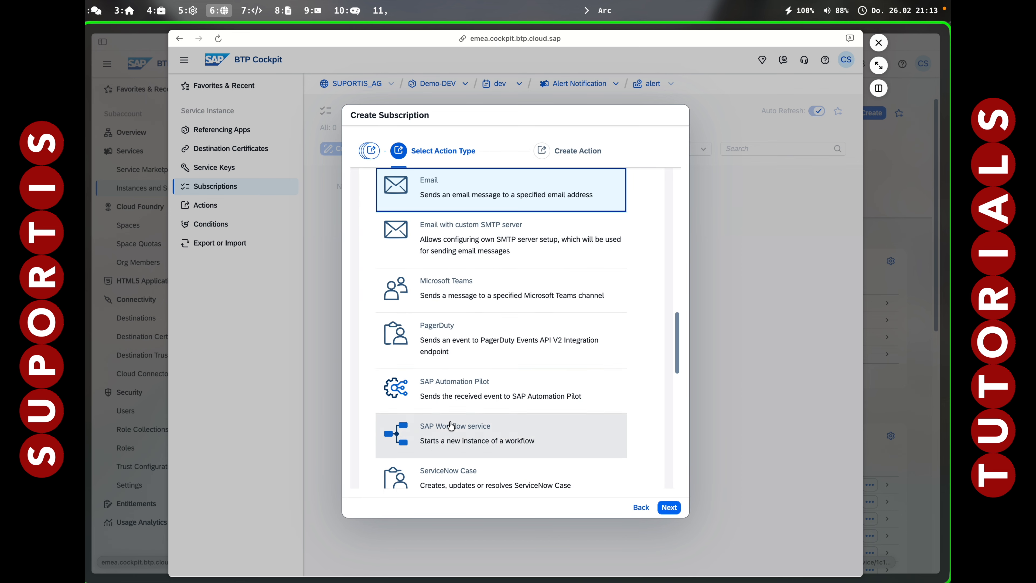
{"action": "left_click", "coordinate": [669, 507]}
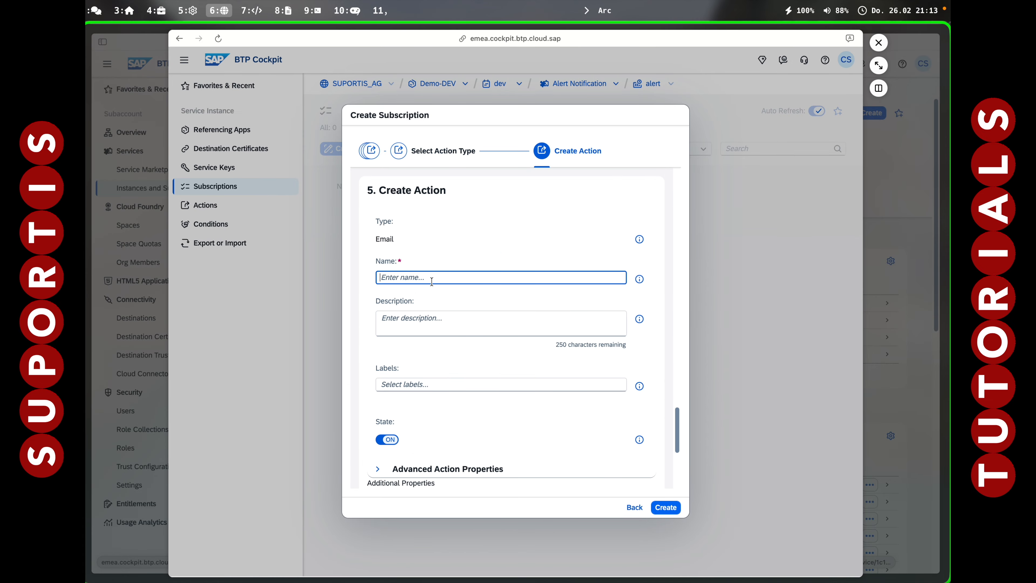
{"action": "type", "text": "C"}
{"action": "scroll", "coordinate": [431, 324], "scroll_direction": "down", "scroll_amount": 5}
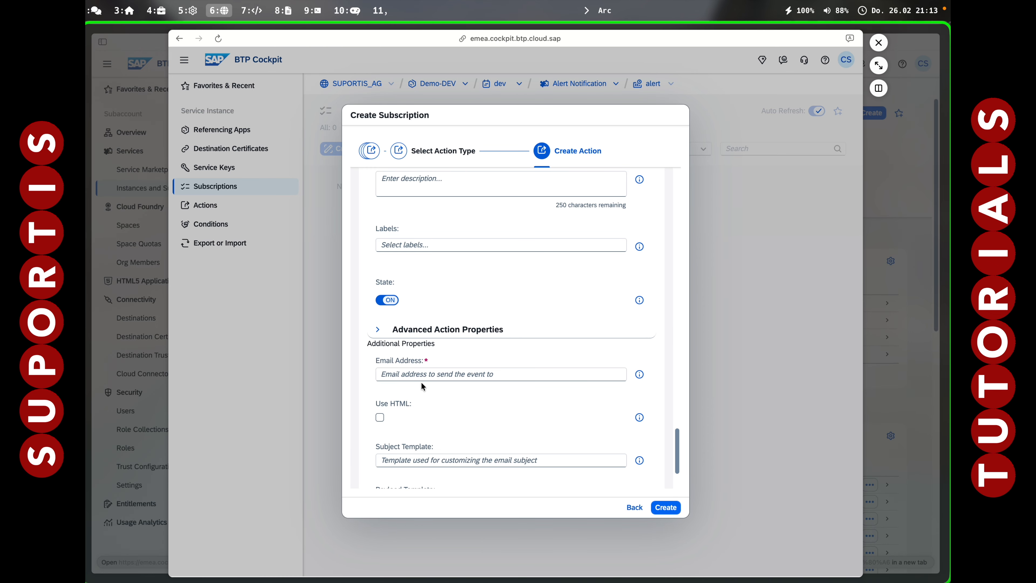
Copy the disposable e-mail address from the TempMail page and paste it as the action's email address.
{"action": "key", "text": "super+s"}
{"action": "left_click", "coordinate": [895, 66]}
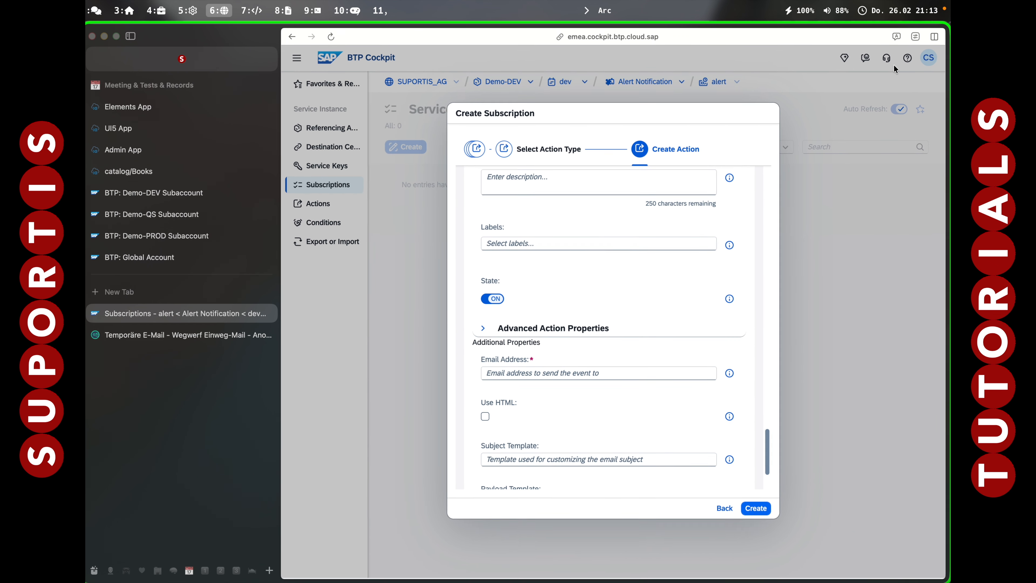
{"action": "left_click", "coordinate": [157, 337]}
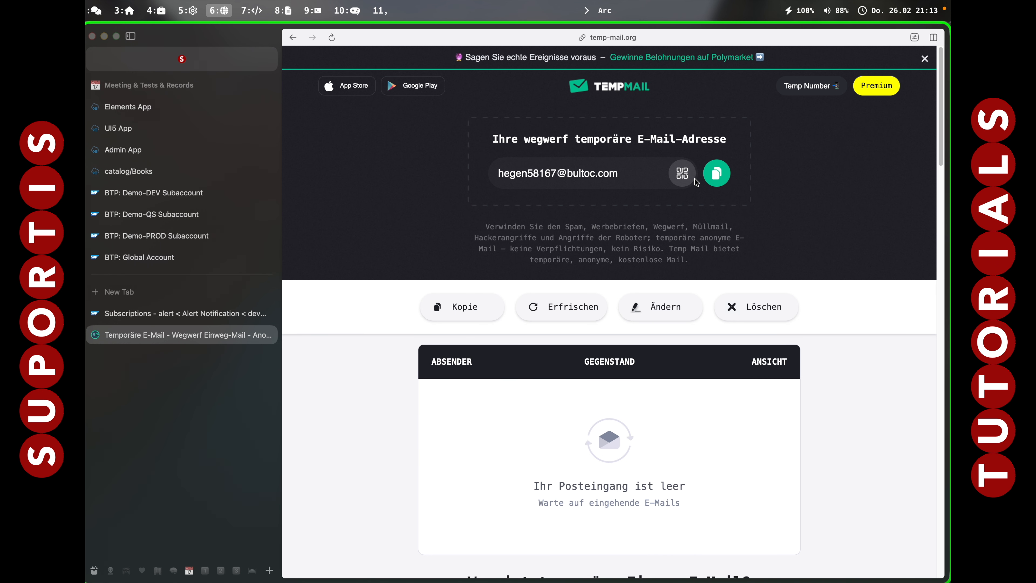
{"action": "left_click", "coordinate": [716, 173]}
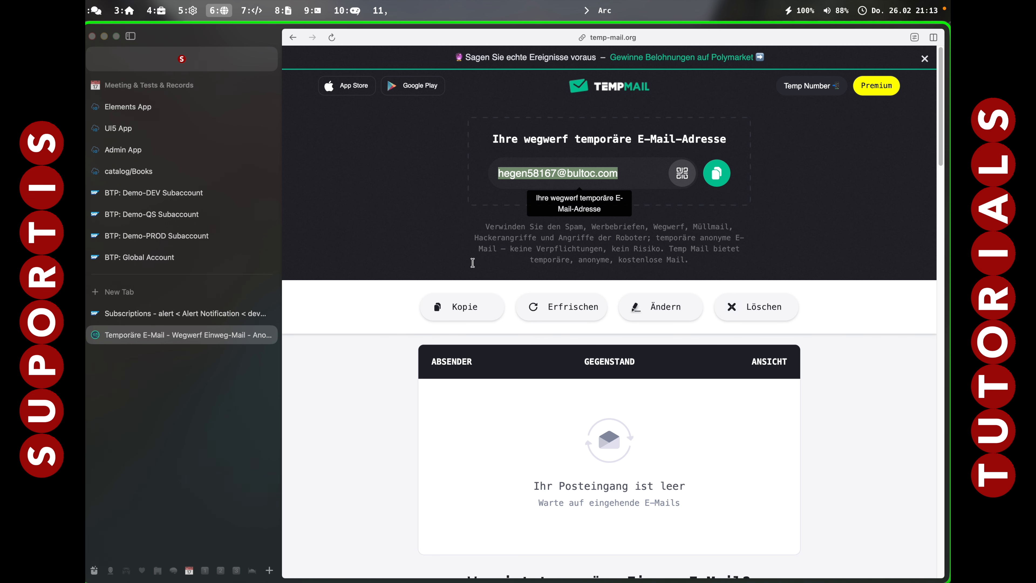
{"action": "left_click", "coordinate": [123, 313]}
{"action": "left_click", "coordinate": [568, 376]}
{"action": "key", "text": "super+v"}
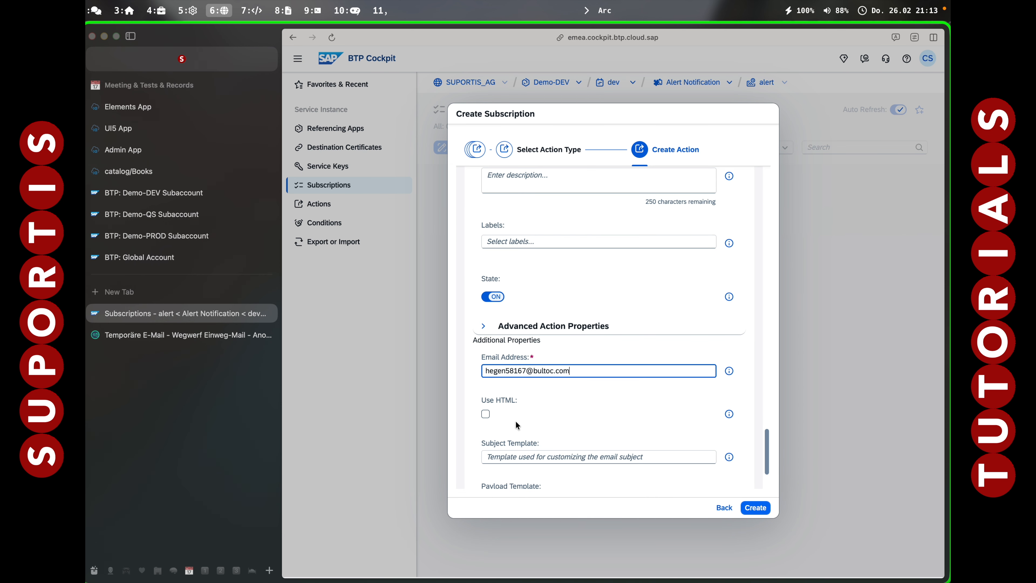
Create the email action without subject or payload templates and save the subscription with it selected.
{"action": "scroll", "coordinate": [516, 420], "scroll_direction": "down", "scroll_amount": 3}
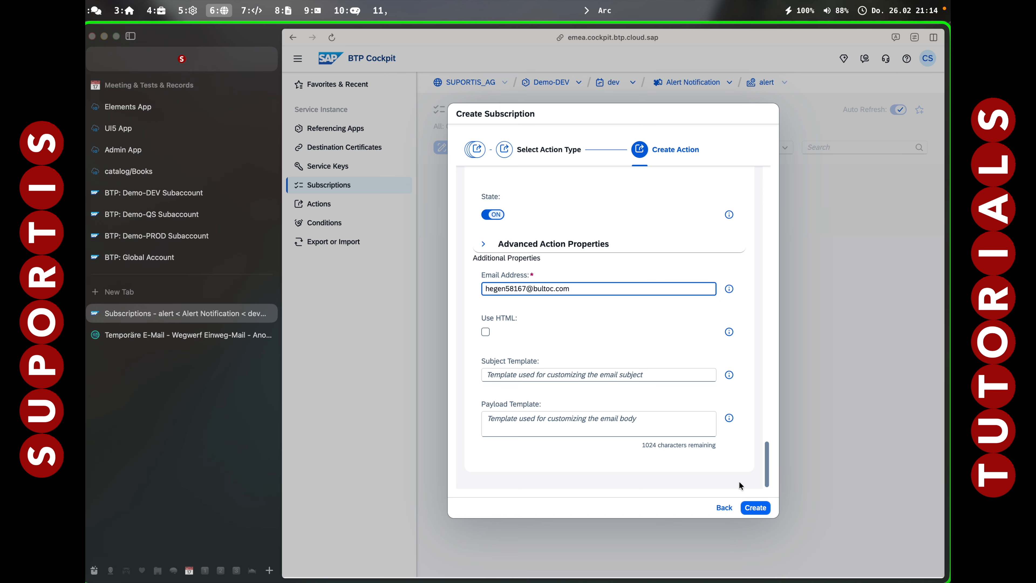
{"action": "left_click", "coordinate": [755, 507]}
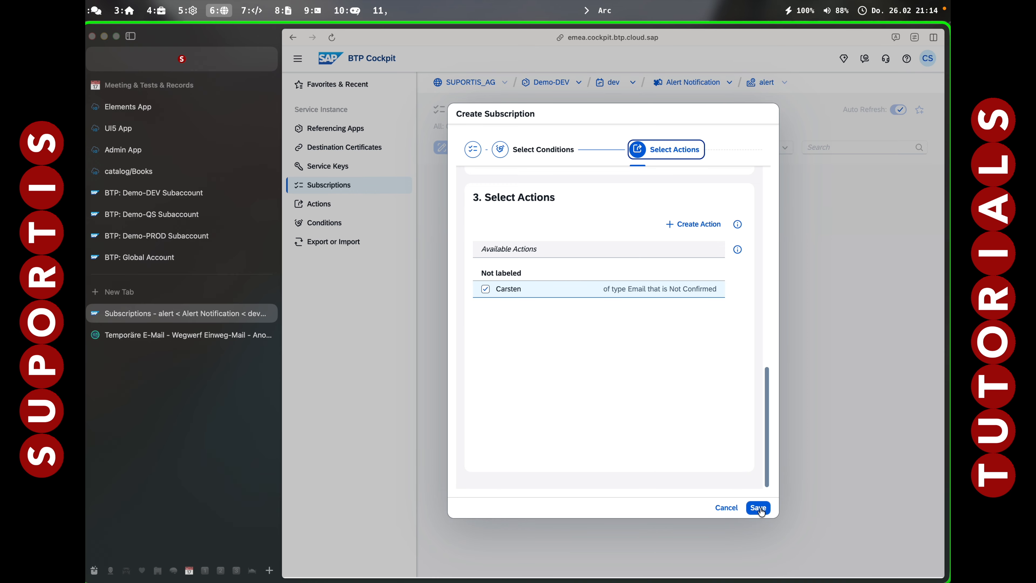
{"action": "left_click", "coordinate": [757, 507]}
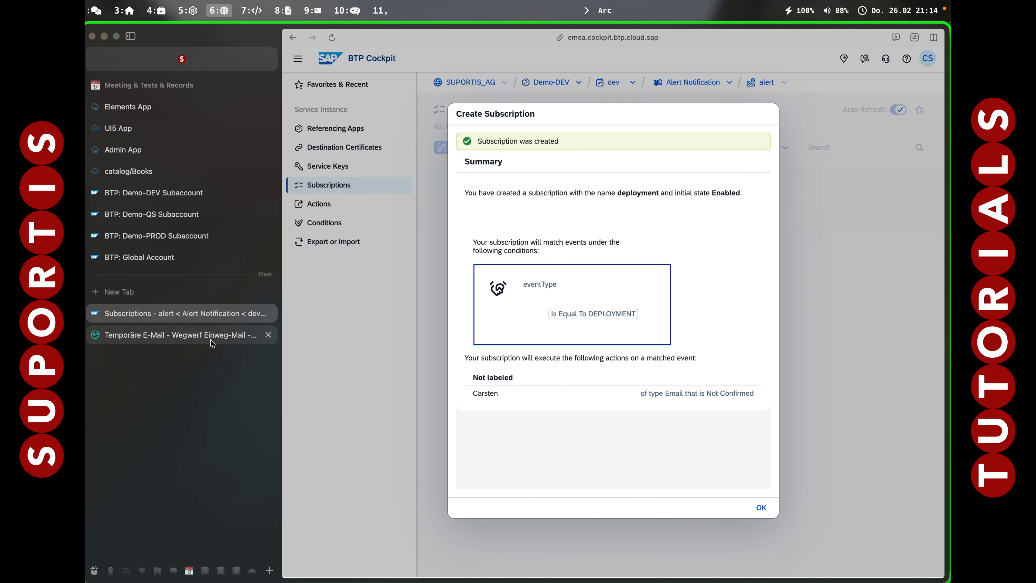
Confirm the email action through the link in the SAP Alert Notification message in TempMail, and return to the subscription summary.
{"action": "left_click", "coordinate": [203, 337]}
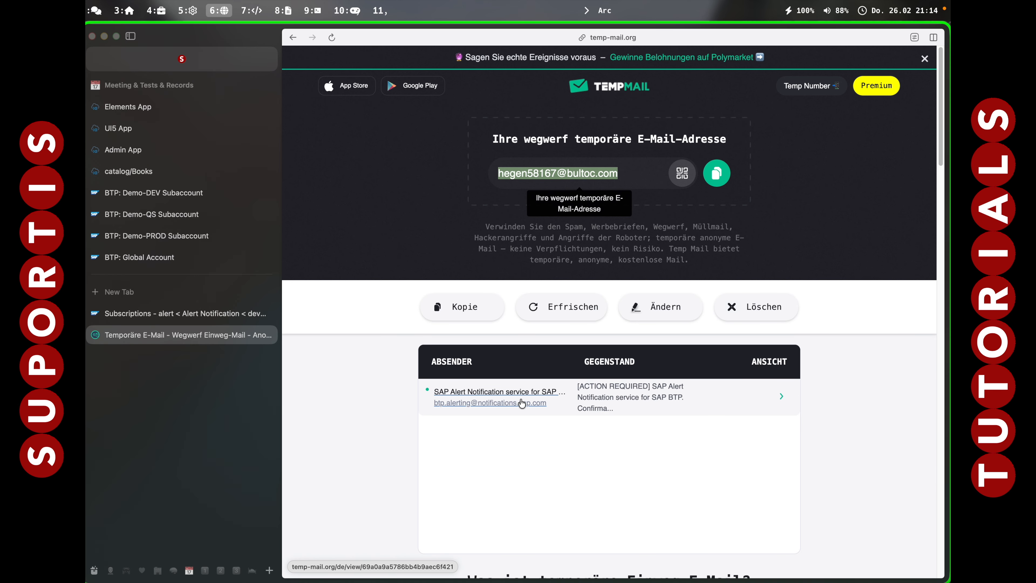
{"action": "left_click", "coordinate": [507, 403]}
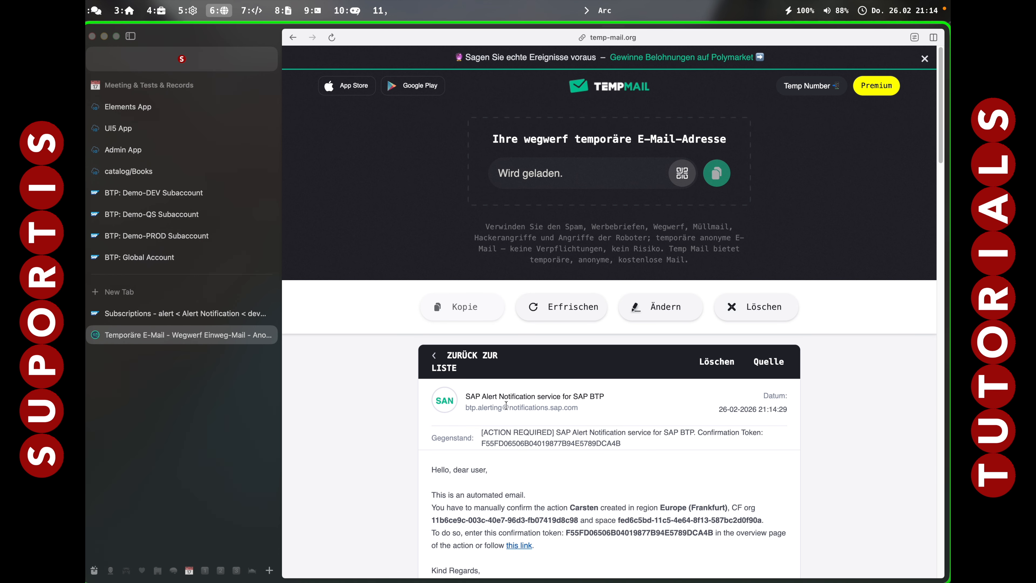
{"action": "scroll", "coordinate": [514, 449], "scroll_direction": "down", "scroll_amount": 2}
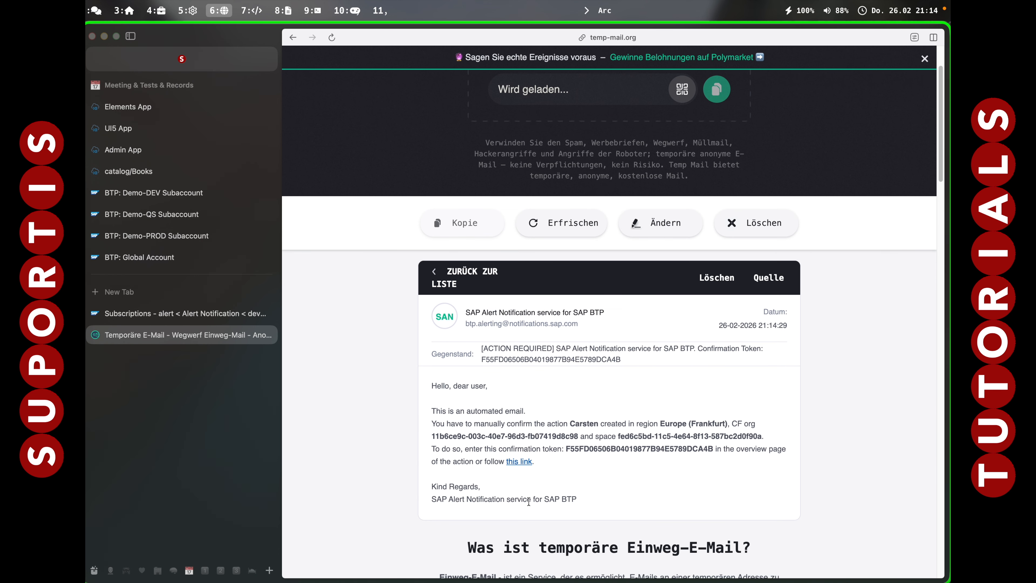
{"action": "left_click", "coordinate": [520, 462]}
{"action": "left_click", "coordinate": [615, 181]}
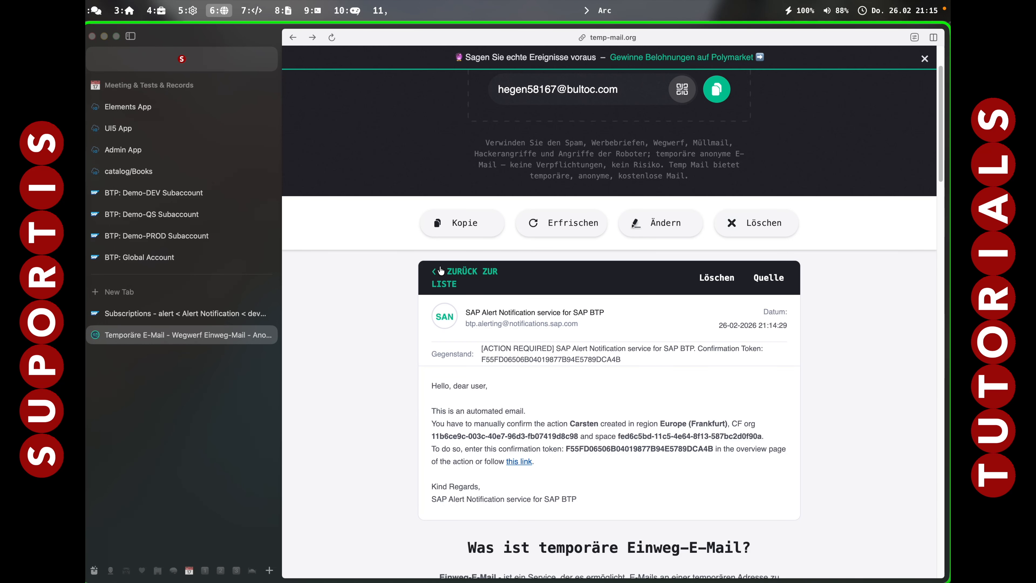
{"action": "left_click", "coordinate": [444, 276]}
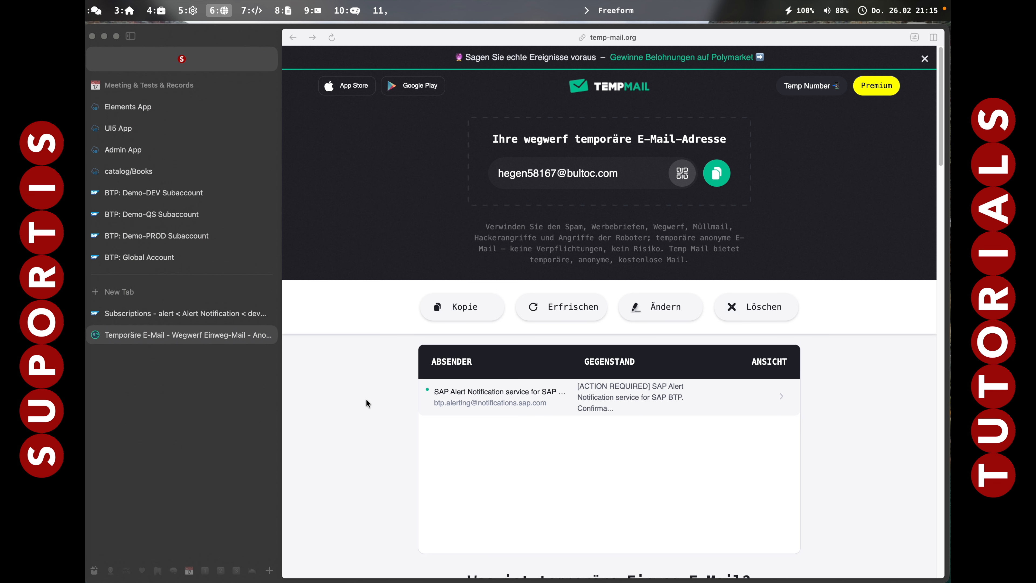
{"action": "left_click", "coordinate": [198, 316]}
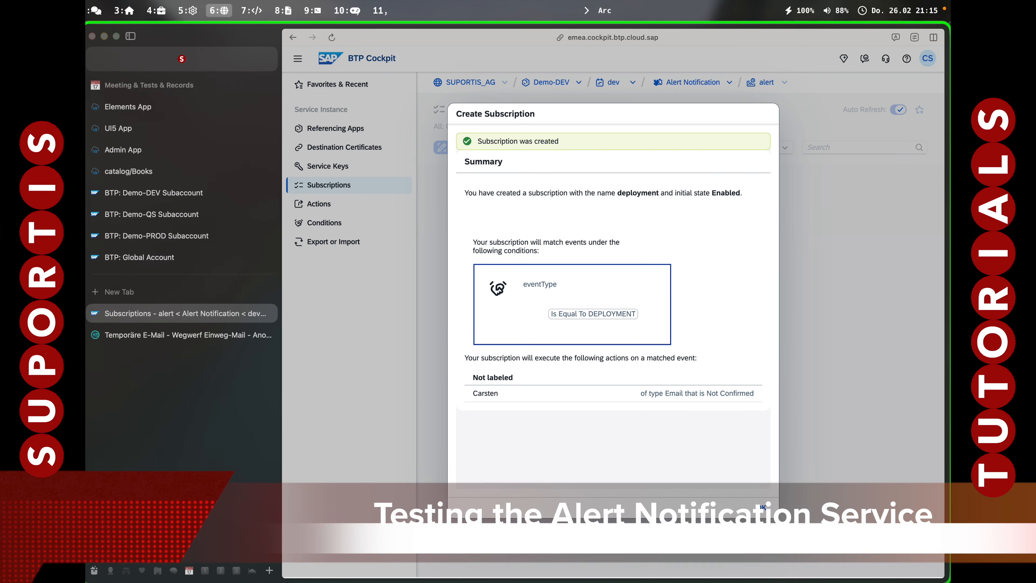
Switch to iTerm2 and change the lower shell's directory to ./app/*ui5* and from there to ./webapp/view/.
{"action": "key", "text": "alt+7"}
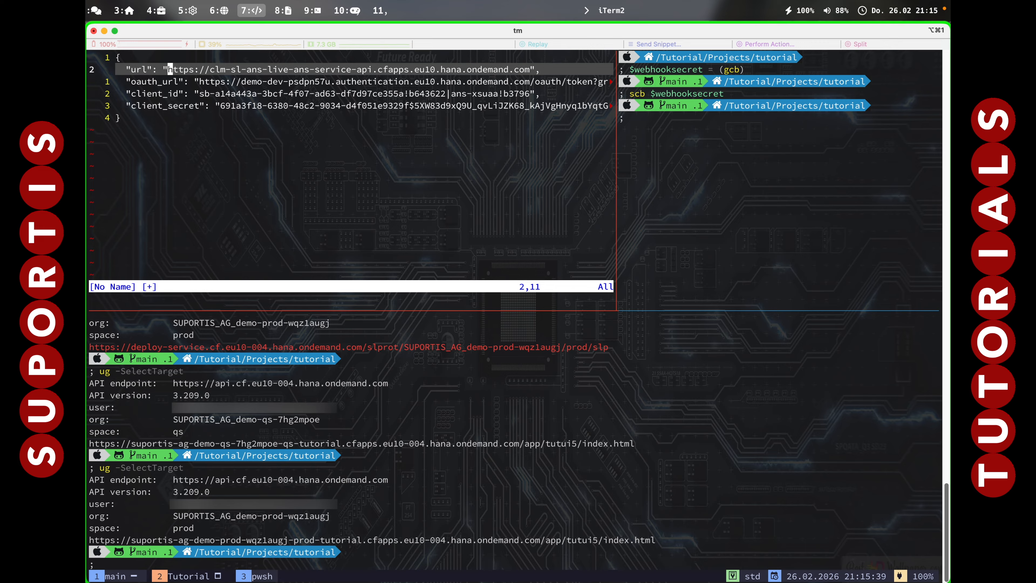
{"action": "left_click", "coordinate": [696, 507]}
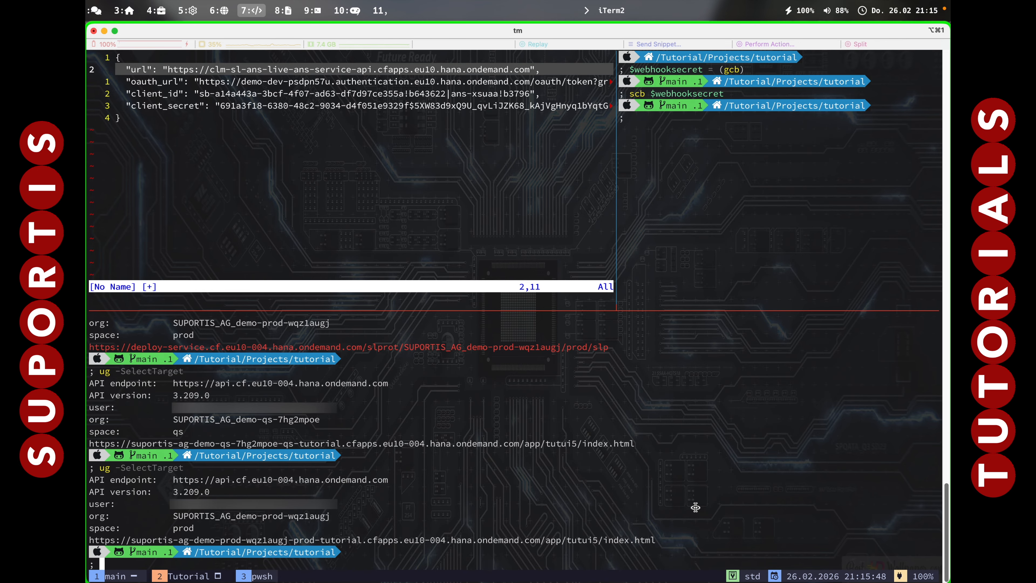
{"action": "type", "text": "cd ./app/*ui5*"}
{"action": "key", "text": "Return"}
{"action": "type", "text": "cd ./webapp/view/"}
{"action": "key", "text": "Return"}
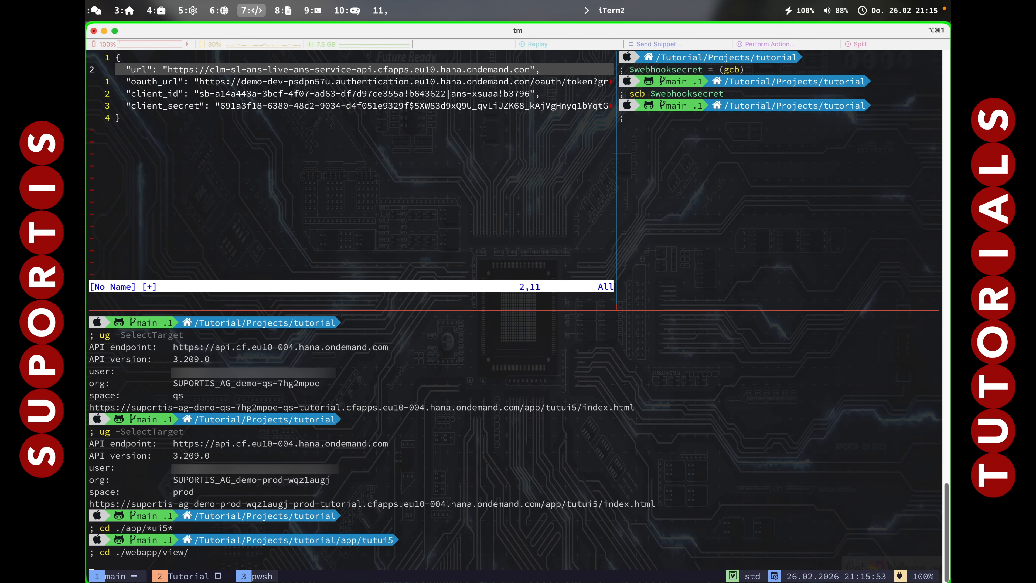
Edit View1.view.xml in Vim, changing the version digit to 4, and save the file.
{"action": "type", "text": "vim ./View1.view.xml"}
{"action": "key", "text": "Return"}
{"action": "key", "text": "j"}
{"action": "key", "text": "j"}
{"action": "key", "text": "j"}
{"action": "key", "text": "j"}
{"action": "key", "text": "j"}
{"action": "key", "text": "j"}
{"action": "type", "text": "f3r4:wq"}
{"action": "key", "text": "Return"}
Stage all changes, commit them with the message "UI5 V4", and push to the remote repository.
{"action": "type", "text": "git add ."}
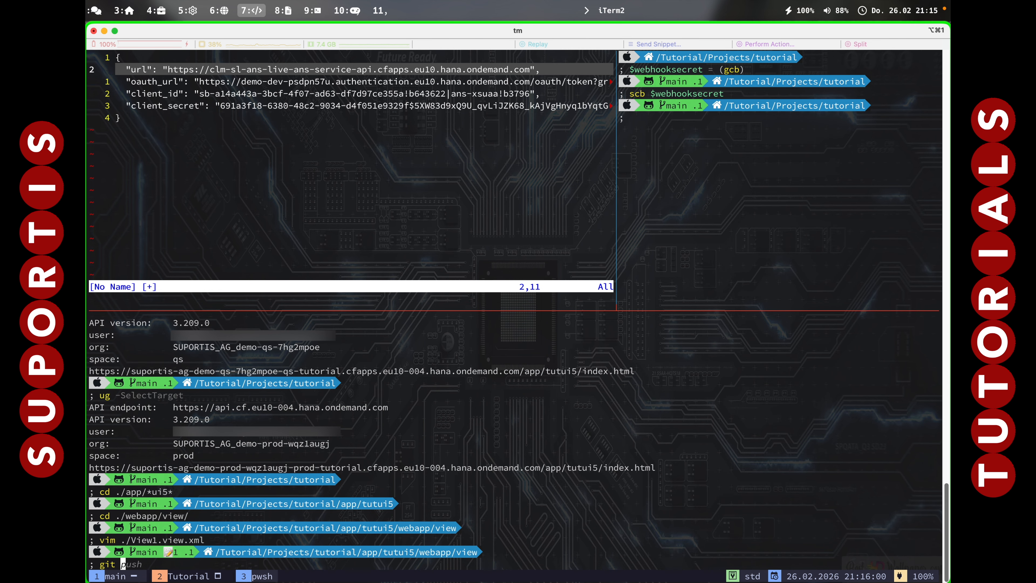
{"action": "key", "text": "Return"}
{"action": "type", "text": "g"}
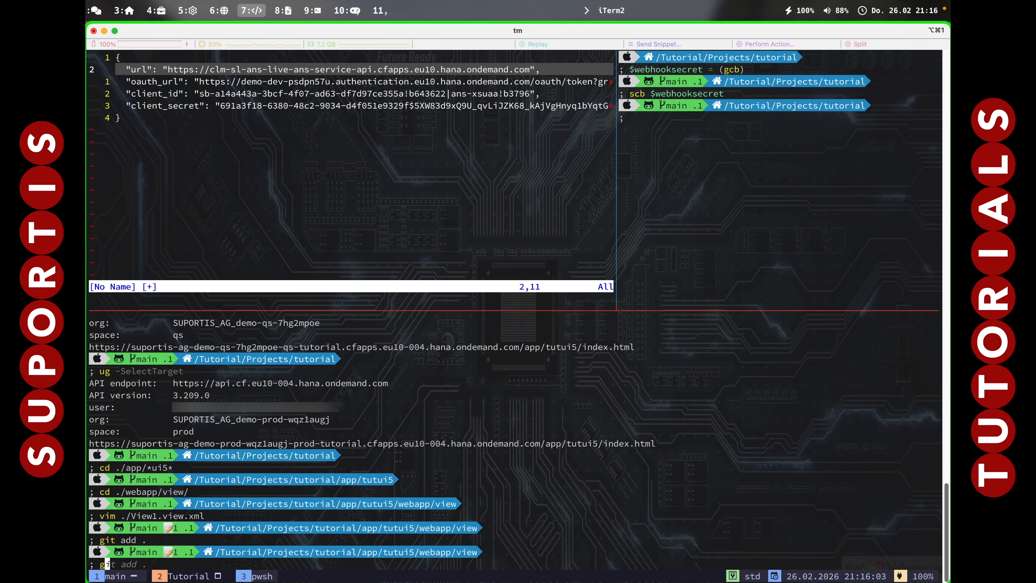
{"action": "type", "text": "it commit -m \"UI5 V4\""}
{"action": "key", "text": "Return"}
{"action": "type", "text": "git push"}
{"action": "key", "text": "Return"}
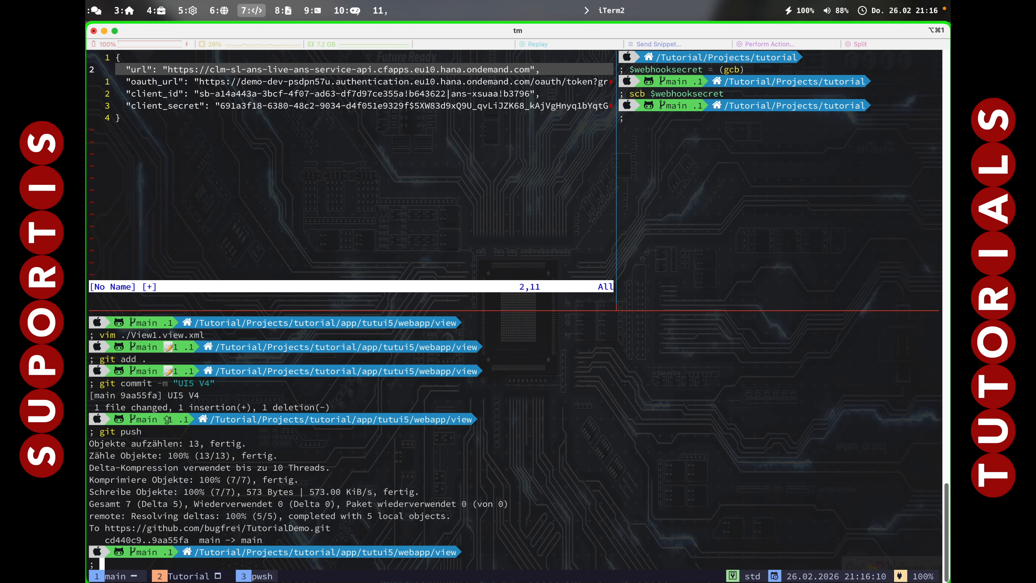
Switch to Arc, check the TempMail inbox, and open the deployment job in Continuous Integration and Delivery from the Demo-DEV subaccount.
{"action": "key", "text": "alt+6"}
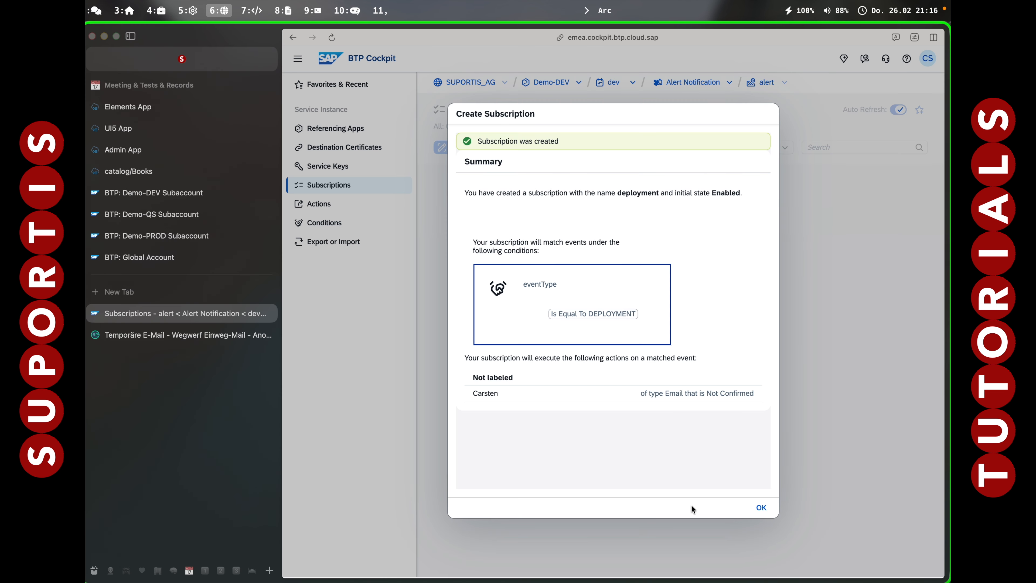
{"action": "left_click", "coordinate": [194, 336]}
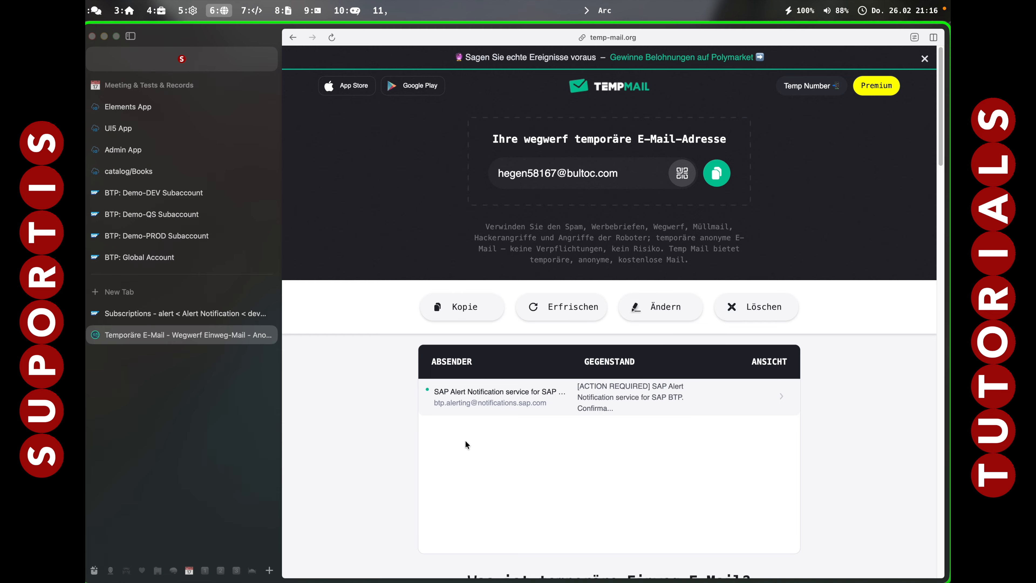
{"action": "key", "text": "ctrl+Tab"}
{"action": "left_click", "coordinate": [492, 321]}
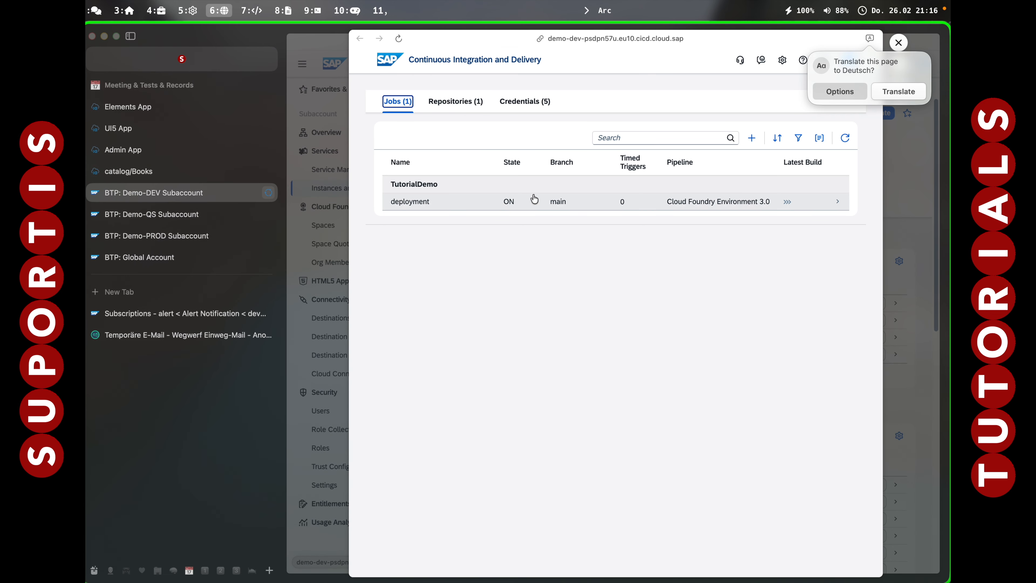
{"action": "left_click", "coordinate": [603, 204]}
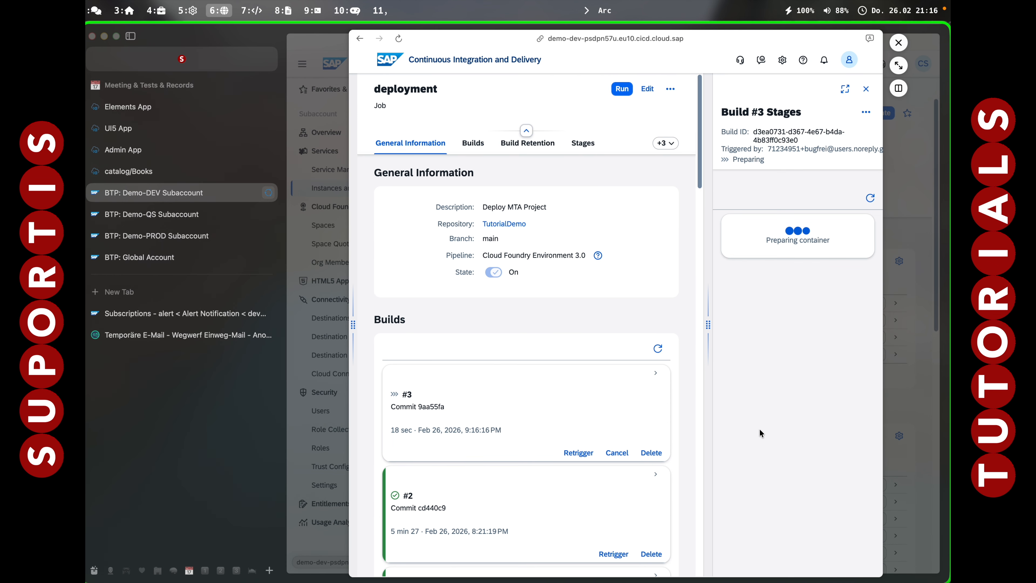
Expand the CI/CD preview into a full tab, place it in split view beside TempMail, and hide the sidebar.
{"action": "left_click", "coordinate": [899, 65]}
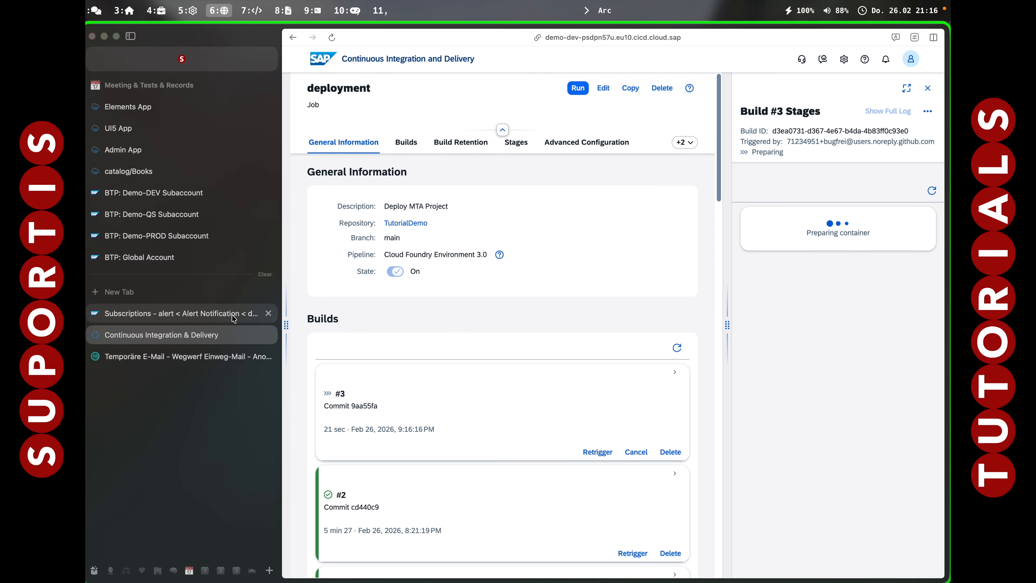
{"action": "left_click_drag", "start_coordinate": [185, 338], "coordinate": [243, 359]}
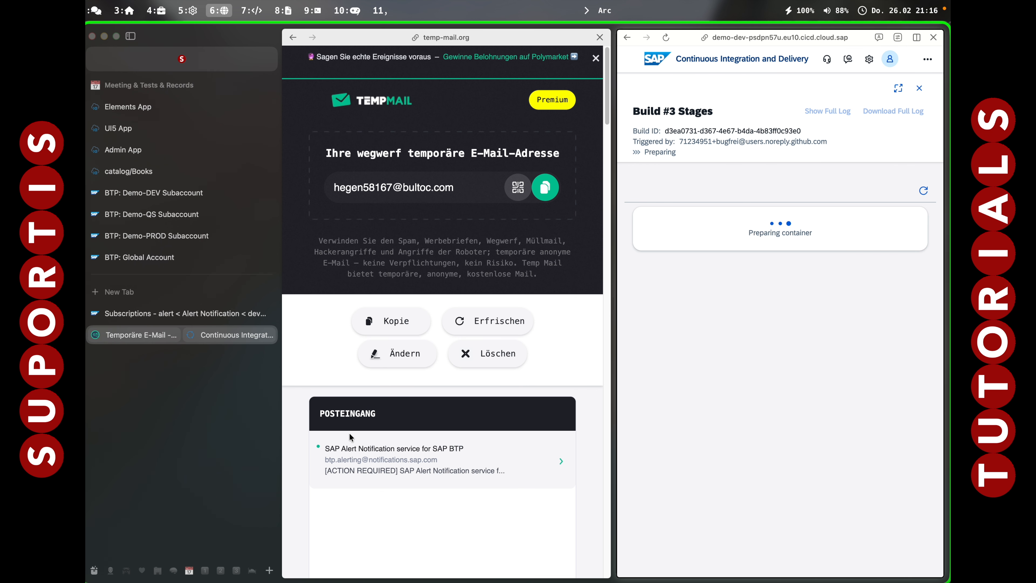
{"action": "key", "text": "super+s"}
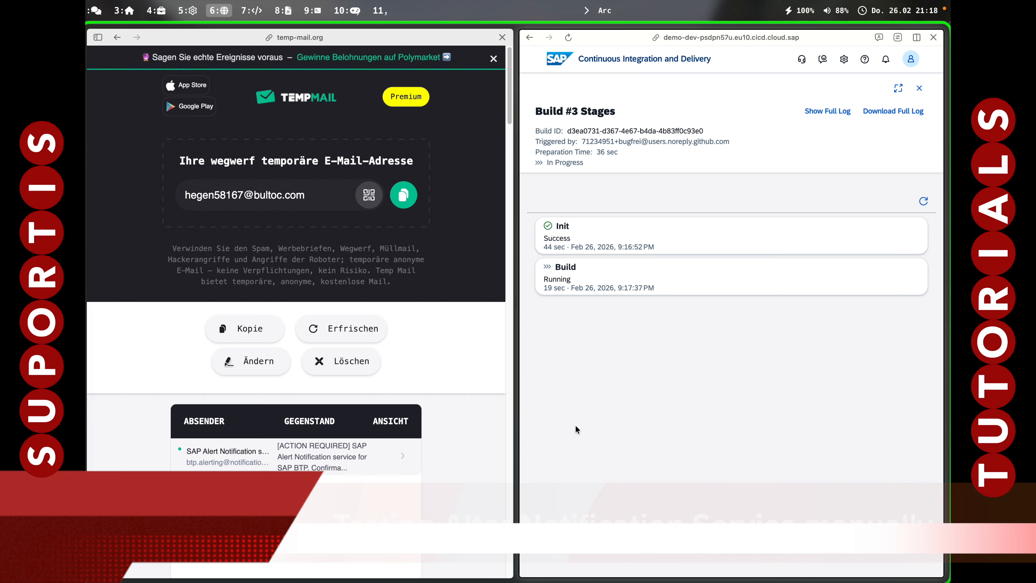
Show the sidebar again, close the Create Subscription summary, and open the deployment subscription's overview.
{"action": "key", "text": "super+s"}
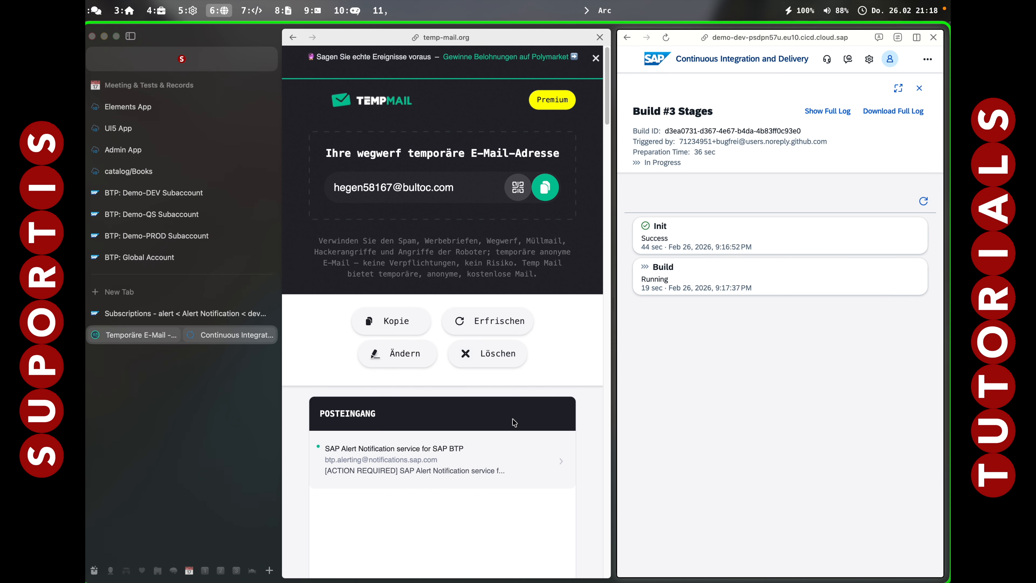
{"action": "left_click", "coordinate": [155, 314]}
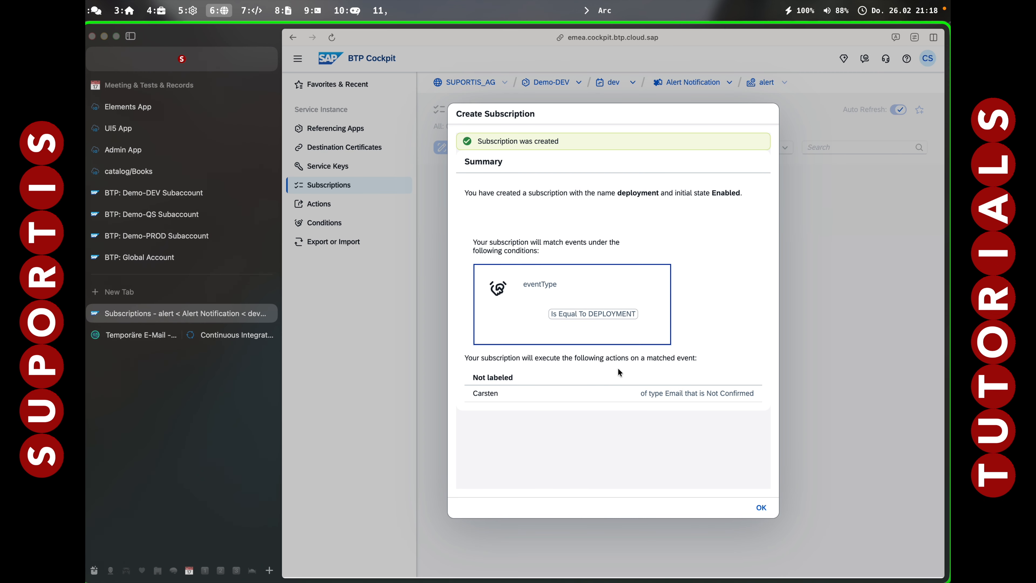
{"action": "left_click", "coordinate": [761, 507]}
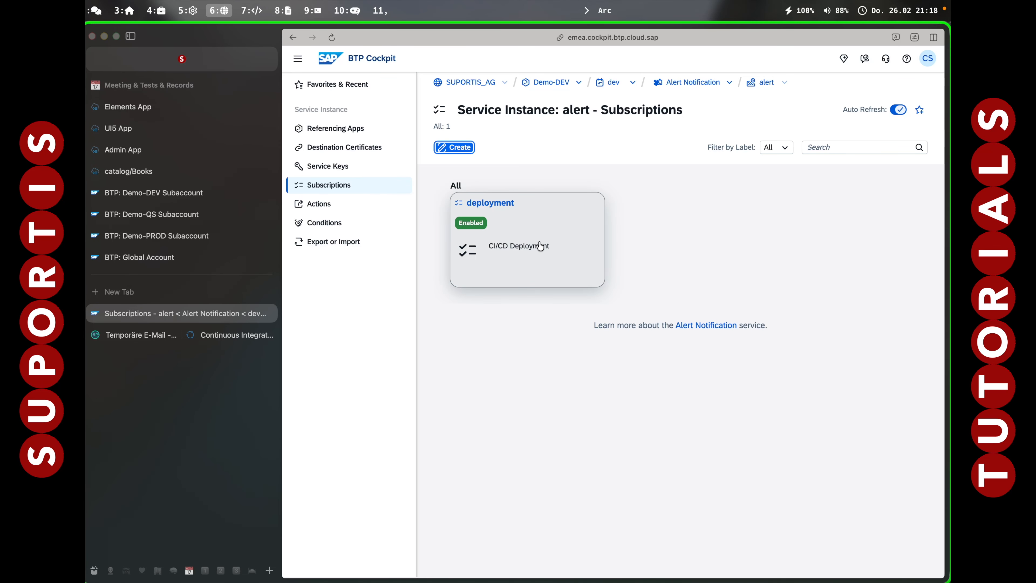
{"action": "left_click", "coordinate": [531, 239]}
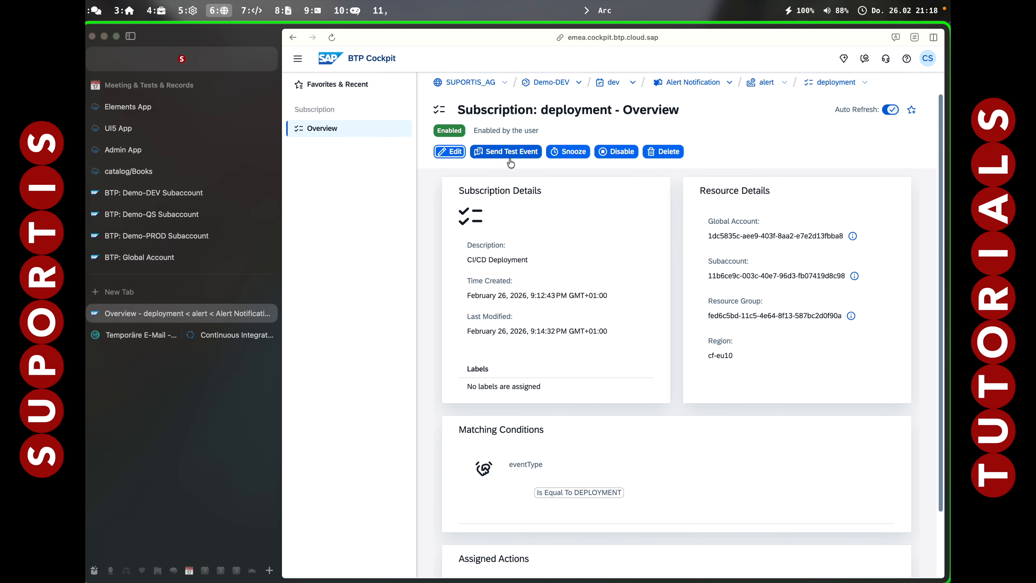
Send a test event from the deployment subscription with its eventType set to DEPLOYMENT, and close the test dialog.
{"action": "left_click", "coordinate": [510, 153]}
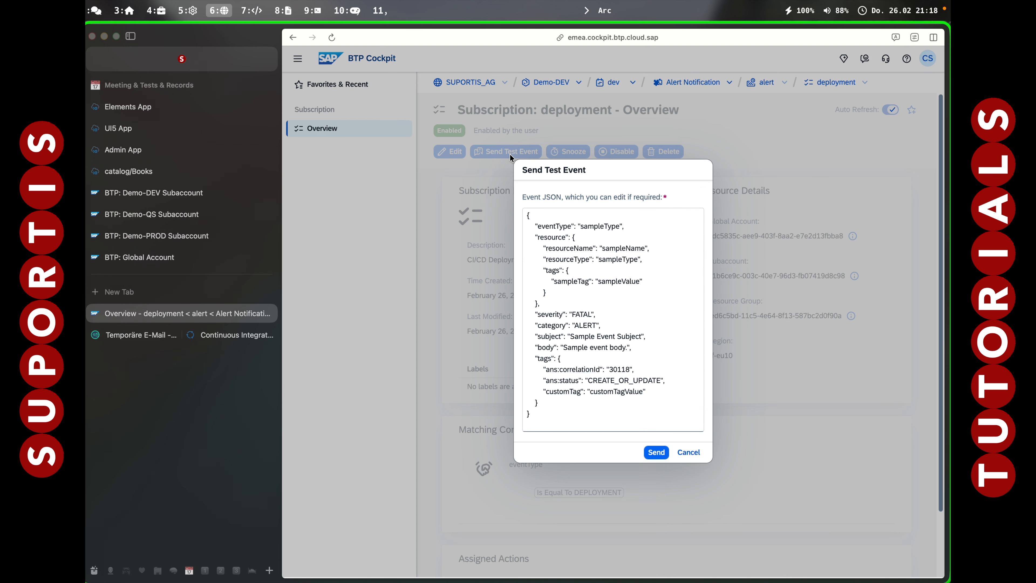
{"action": "double_click", "coordinate": [589, 224]}
{"action": "type", "text": "DEPLOYMENT"}
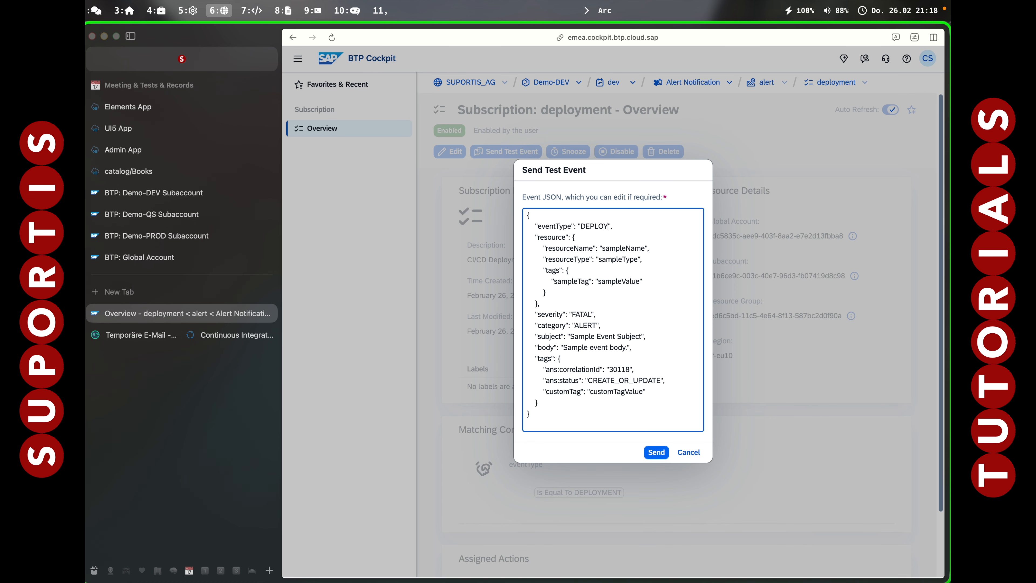
{"action": "left_click", "coordinate": [655, 453]}
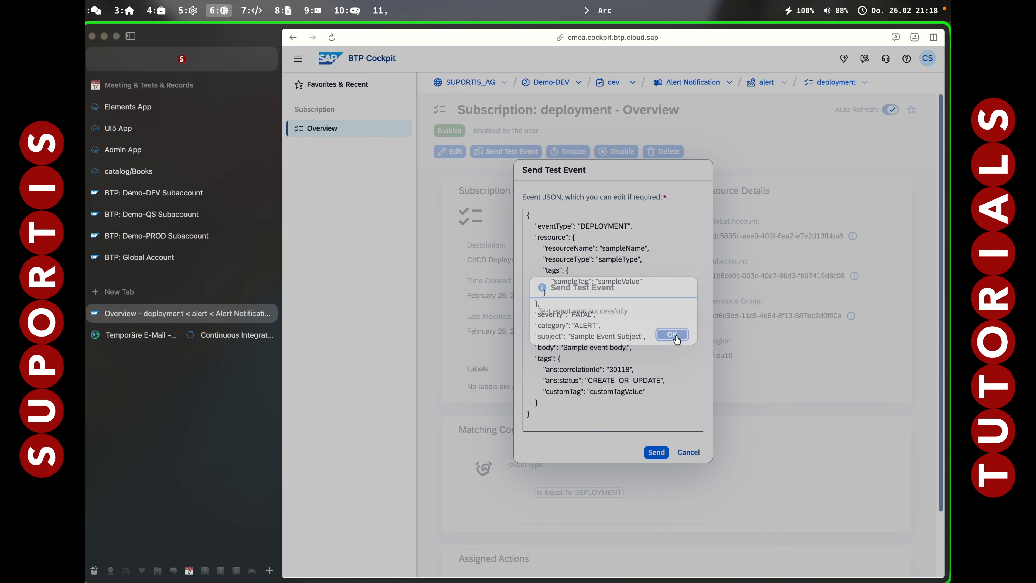
{"action": "left_click", "coordinate": [673, 334]}
{"action": "left_click", "coordinate": [688, 452]}
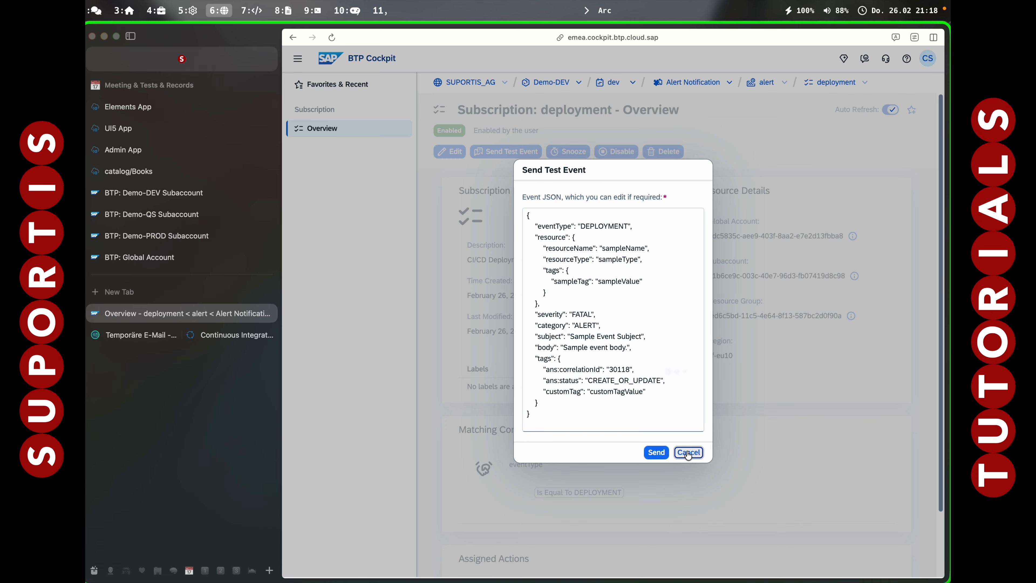
Return to the split view and read the "Sample Event Subject" alert message in the TempMail inbox.
{"action": "left_click", "coordinate": [227, 339]}
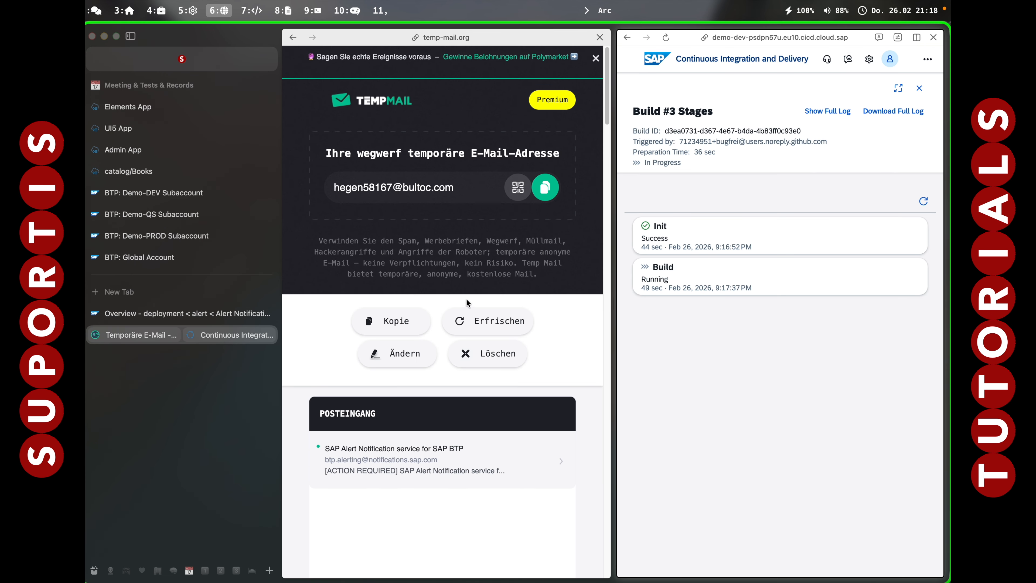
{"action": "left_click", "coordinate": [482, 312]}
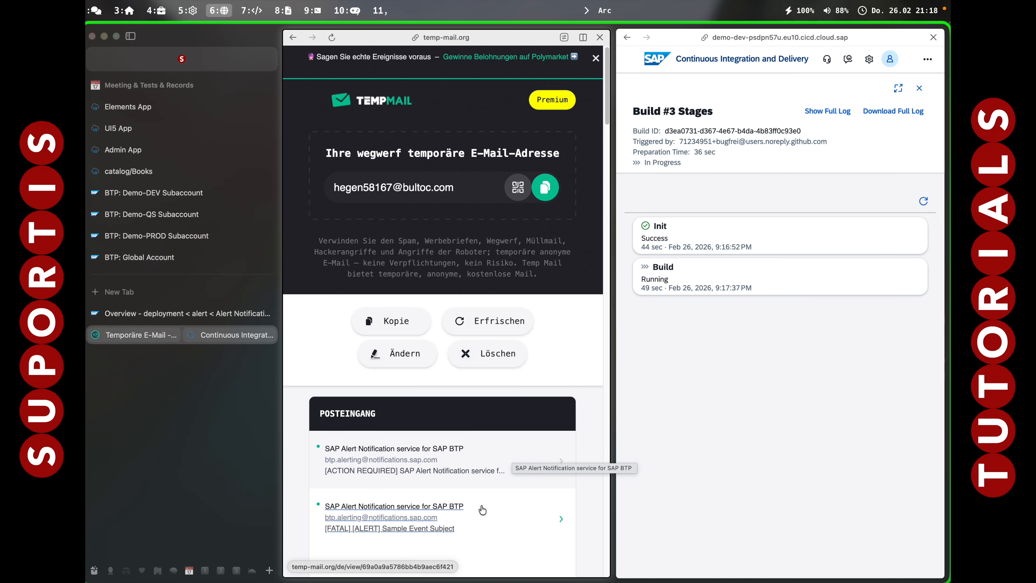
{"action": "left_click", "coordinate": [477, 514]}
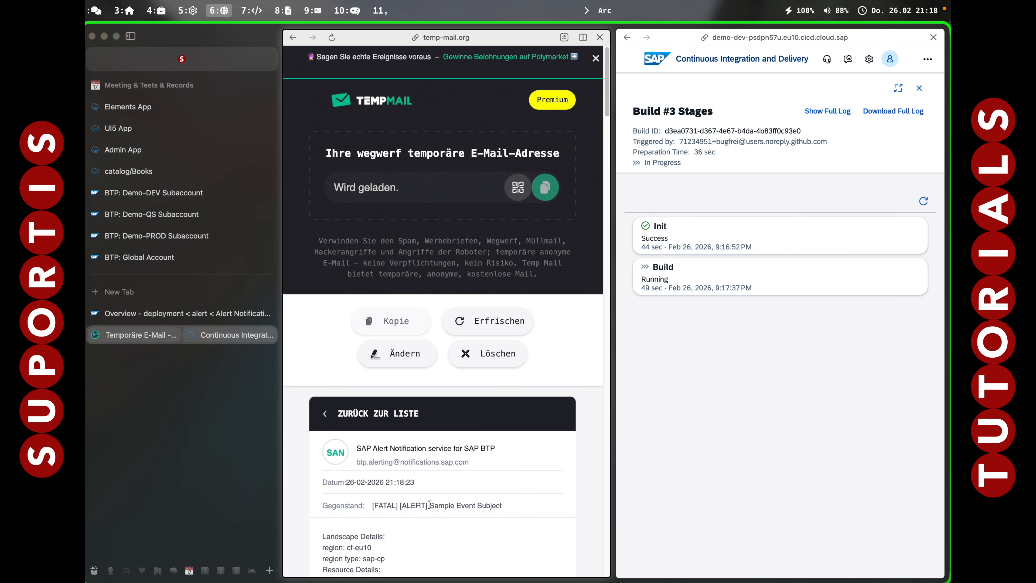
{"action": "scroll", "coordinate": [449, 510], "scroll_direction": "down", "scroll_amount": 5}
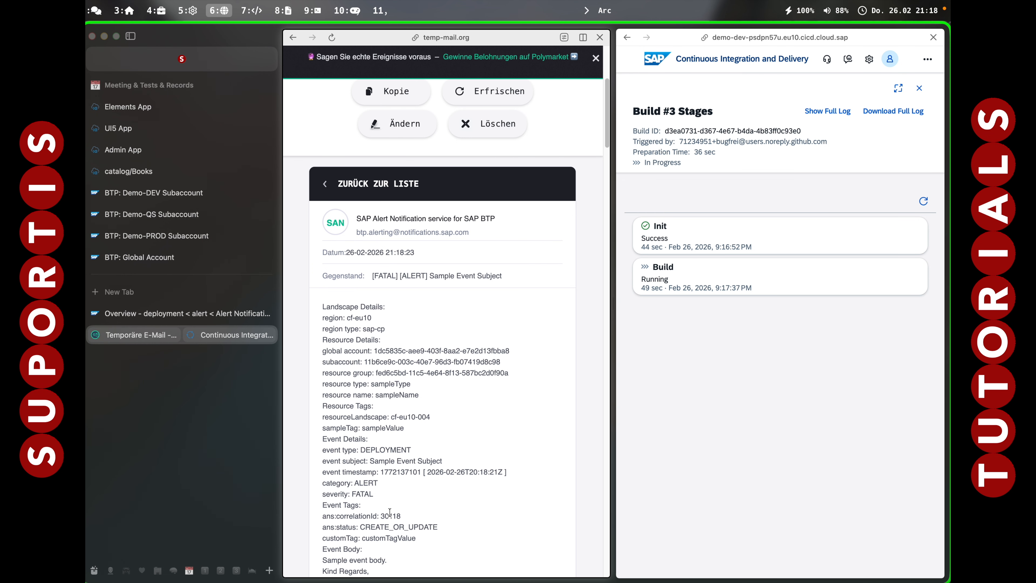
{"action": "scroll", "coordinate": [390, 512], "scroll_direction": "down", "scroll_amount": 2}
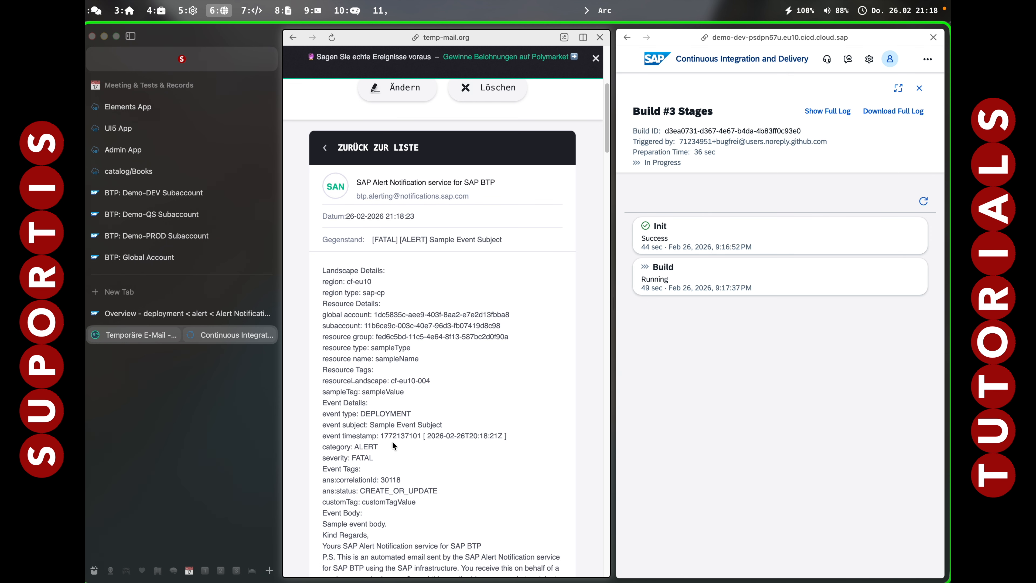
{"action": "scroll", "coordinate": [401, 370], "scroll_direction": "up", "scroll_amount": 10}
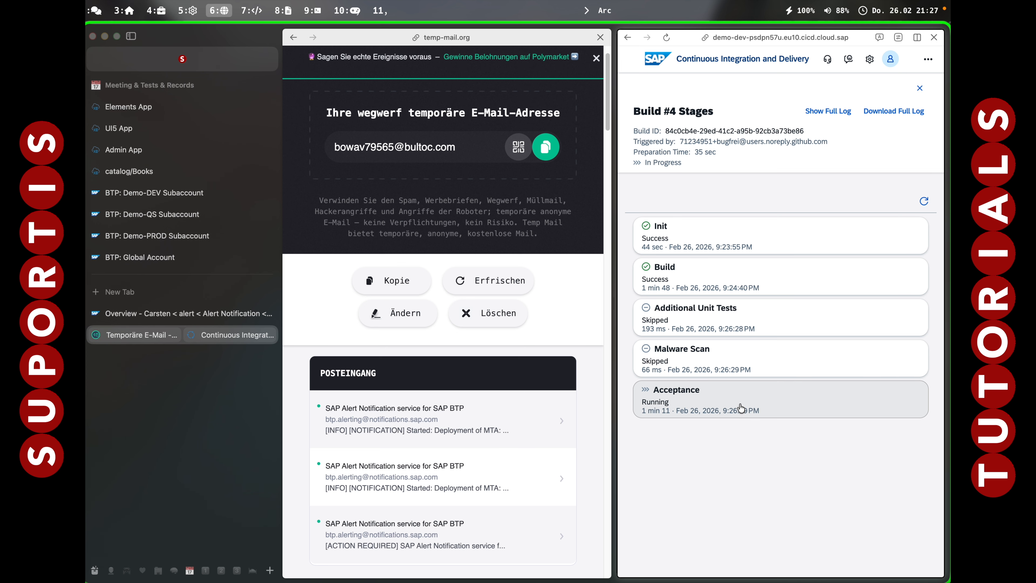
Examine the event details in the second message of the inbox, about the started MTA deployment, and return to the message list.
{"action": "scroll", "coordinate": [424, 342], "scroll_direction": "down", "scroll_amount": 3}
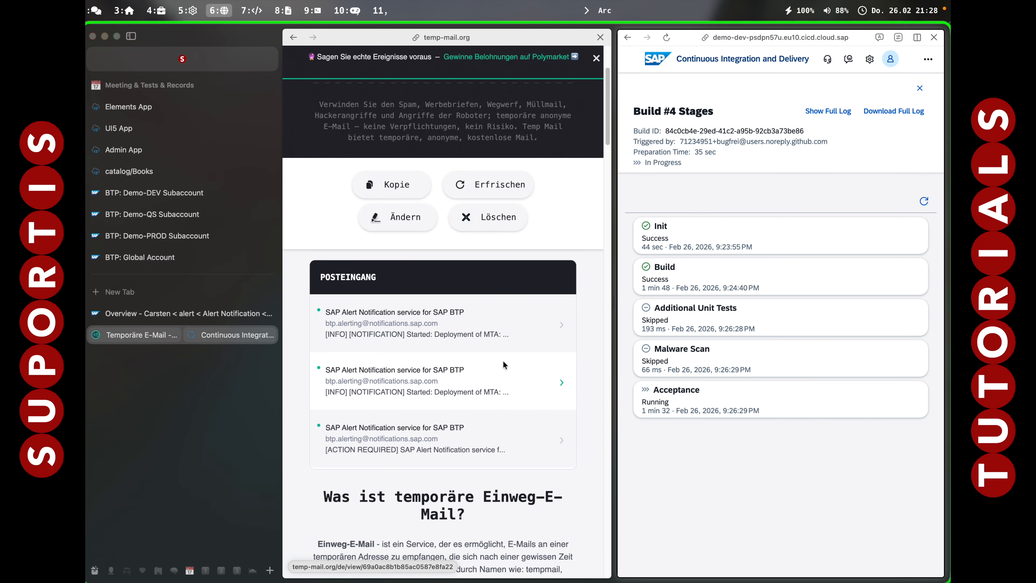
{"action": "left_click", "coordinate": [490, 379]}
{"action": "scroll", "coordinate": [386, 469], "scroll_direction": "down", "scroll_amount": 8}
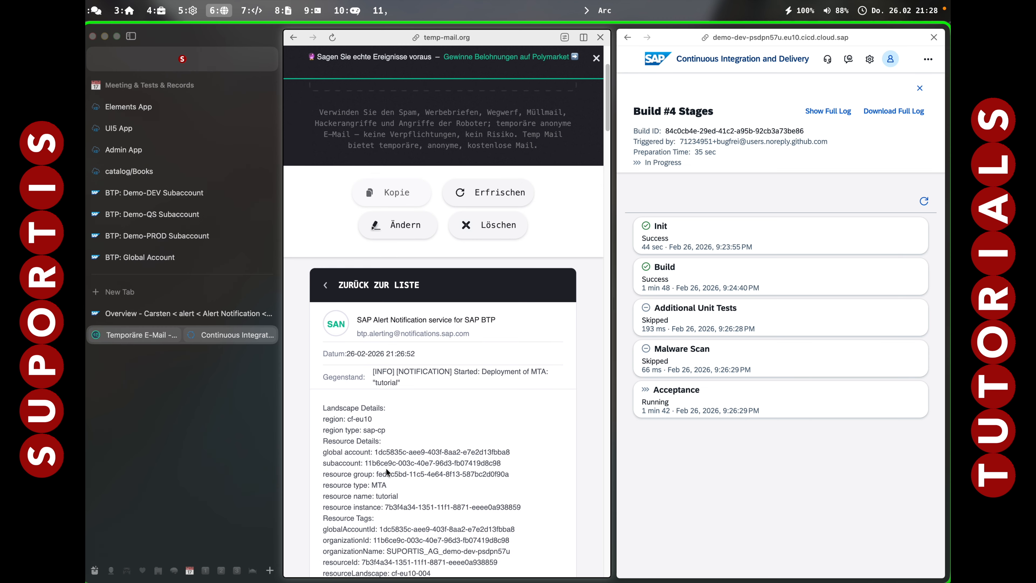
{"action": "scroll", "coordinate": [387, 468], "scroll_direction": "up", "scroll_amount": 8}
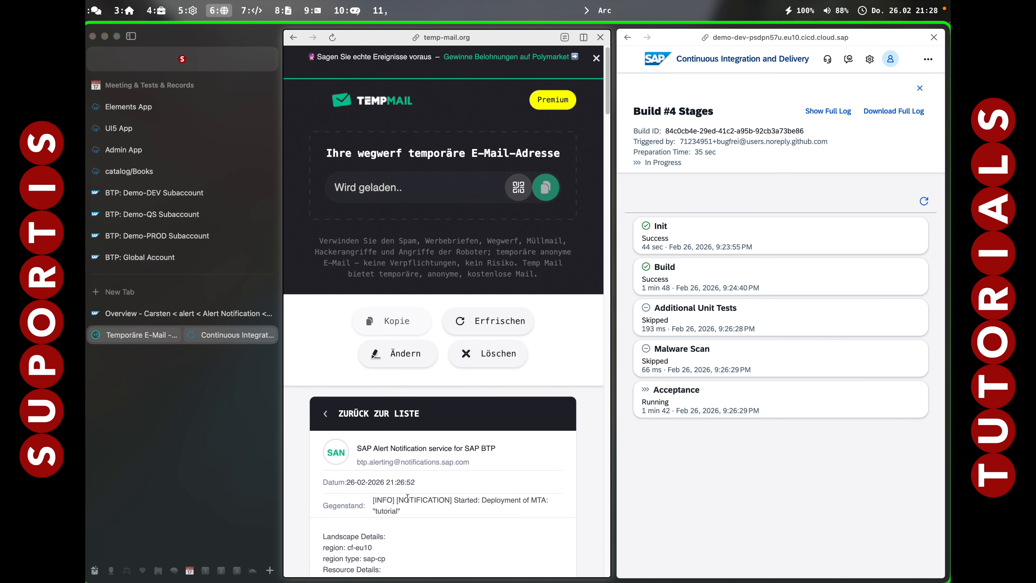
{"action": "scroll", "coordinate": [407, 498], "scroll_direction": "down", "scroll_amount": 8}
{"action": "scroll", "coordinate": [407, 497], "scroll_direction": "down", "scroll_amount": 4}
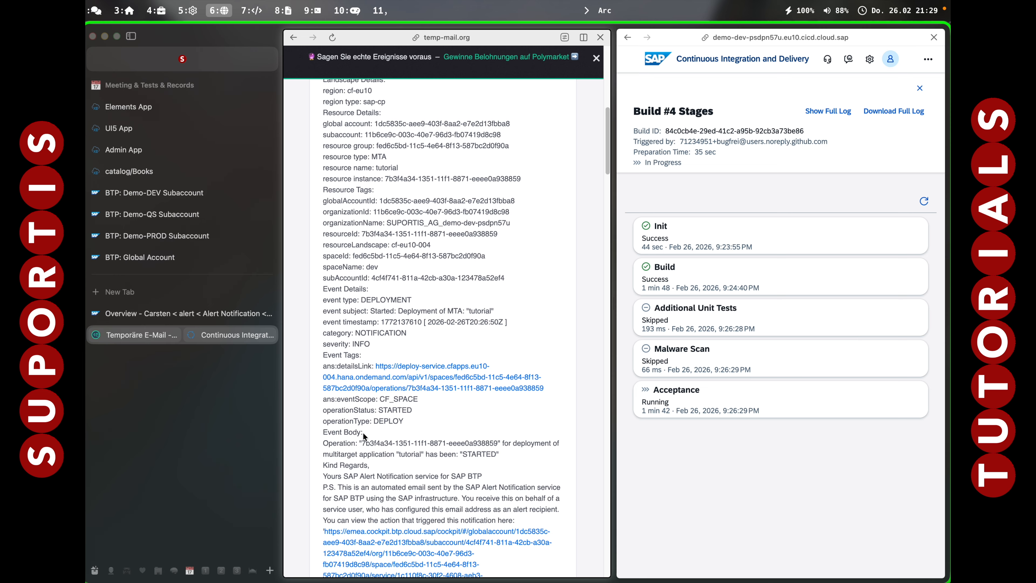
{"action": "scroll", "coordinate": [363, 435], "scroll_direction": "down", "scroll_amount": 1}
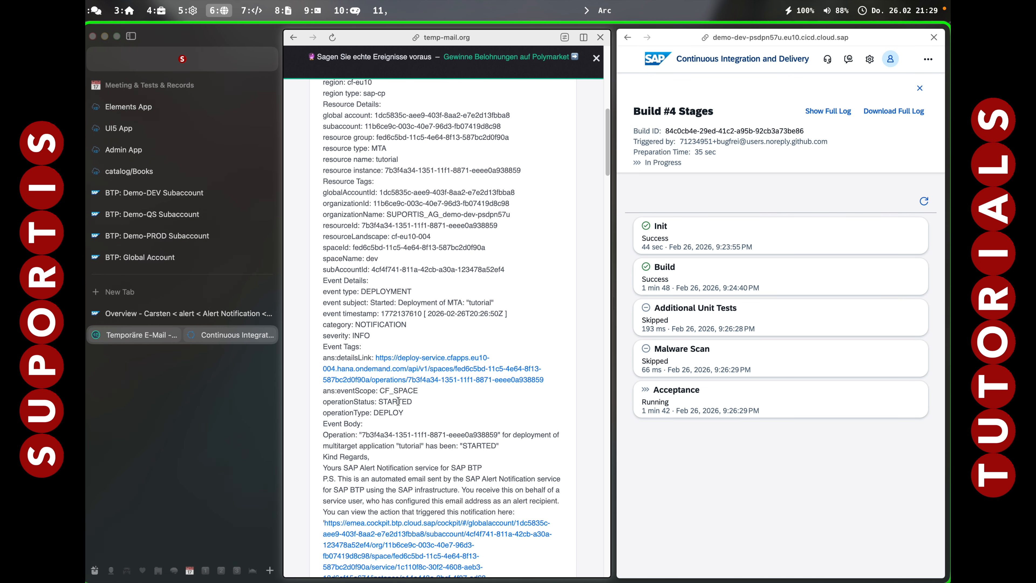
{"action": "scroll", "coordinate": [361, 223], "scroll_direction": "up", "scroll_amount": 5}
{"action": "scroll", "coordinate": [361, 222], "scroll_direction": "up", "scroll_amount": 7}
{"action": "left_click", "coordinate": [328, 417]}
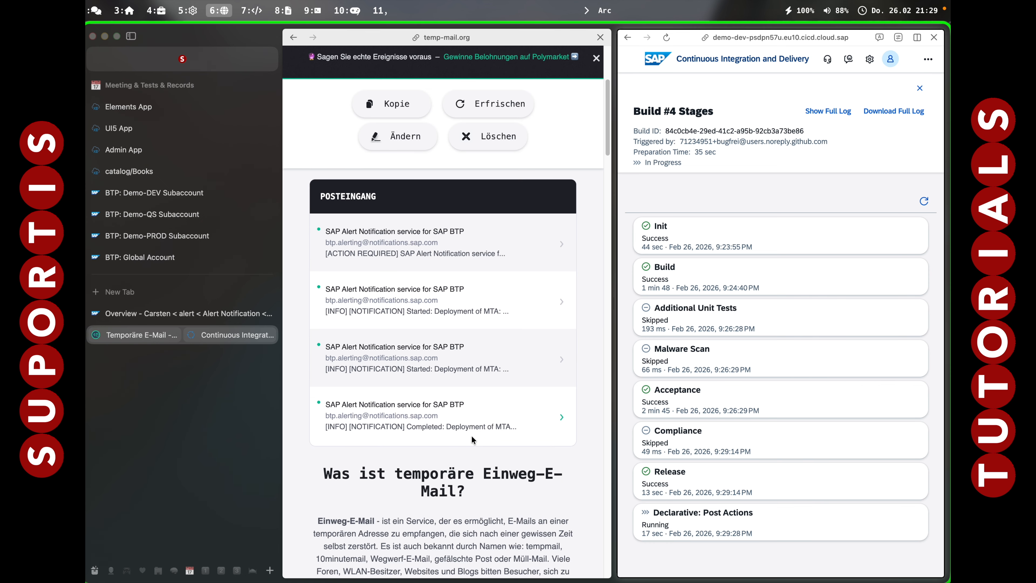
Open the completed MTA deployment message and examine its event type and operation status.
{"action": "left_click", "coordinate": [491, 412]}
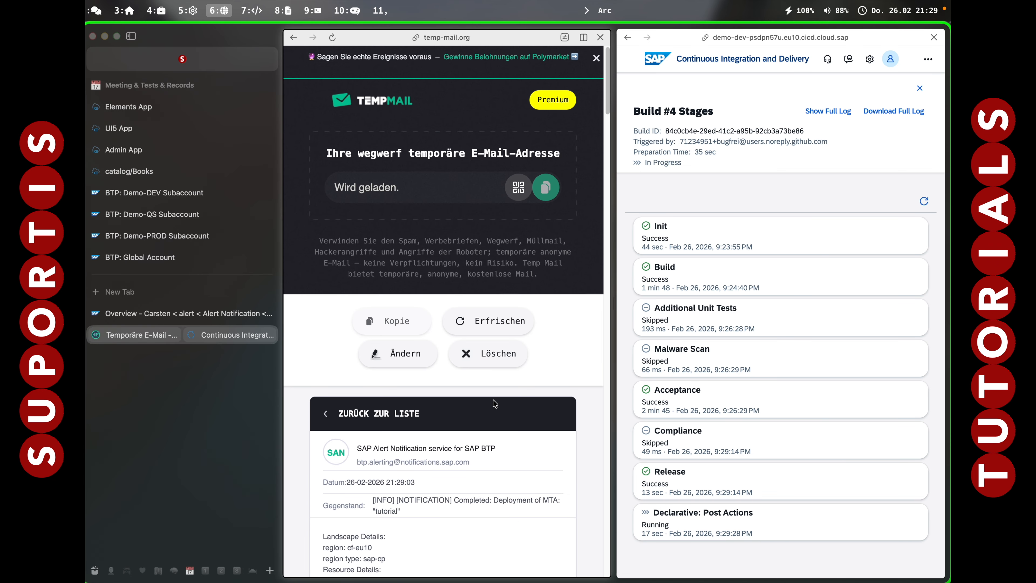
{"action": "scroll", "coordinate": [445, 447], "scroll_direction": "down", "scroll_amount": 3}
{"action": "scroll", "coordinate": [445, 447], "scroll_direction": "down", "scroll_amount": 8}
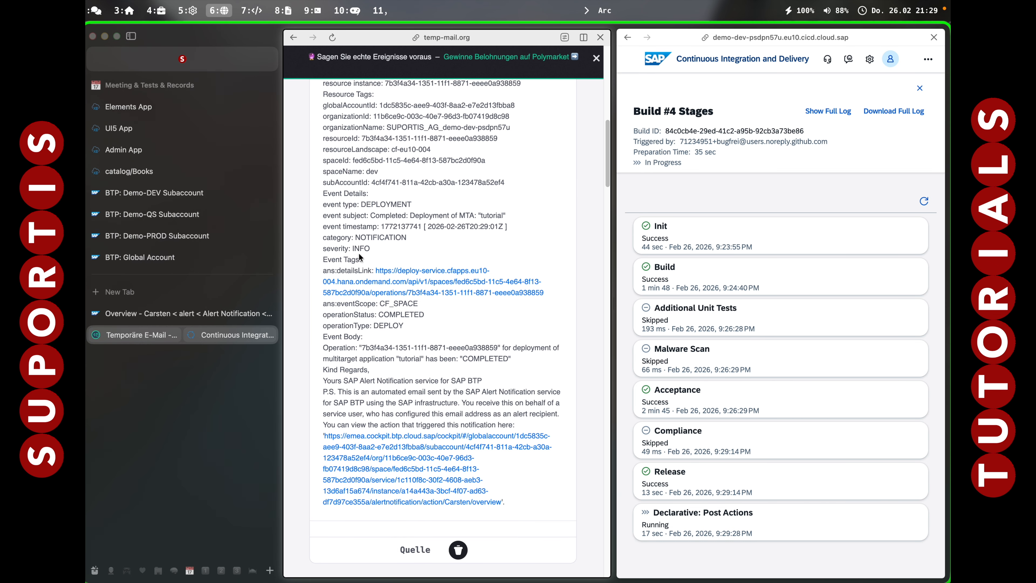
{"action": "double_click", "coordinate": [383, 205]}
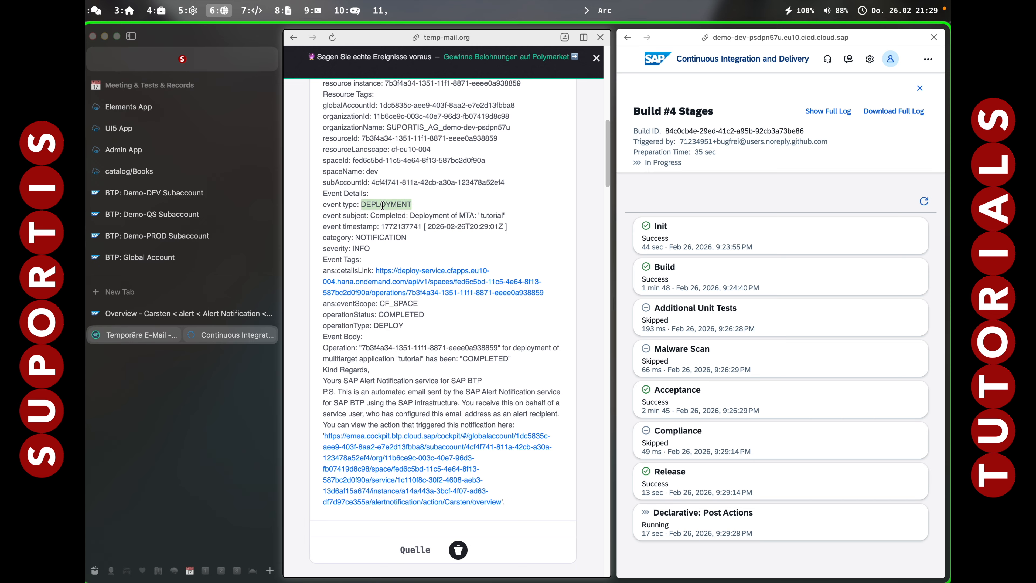
{"action": "double_click", "coordinate": [420, 313]}
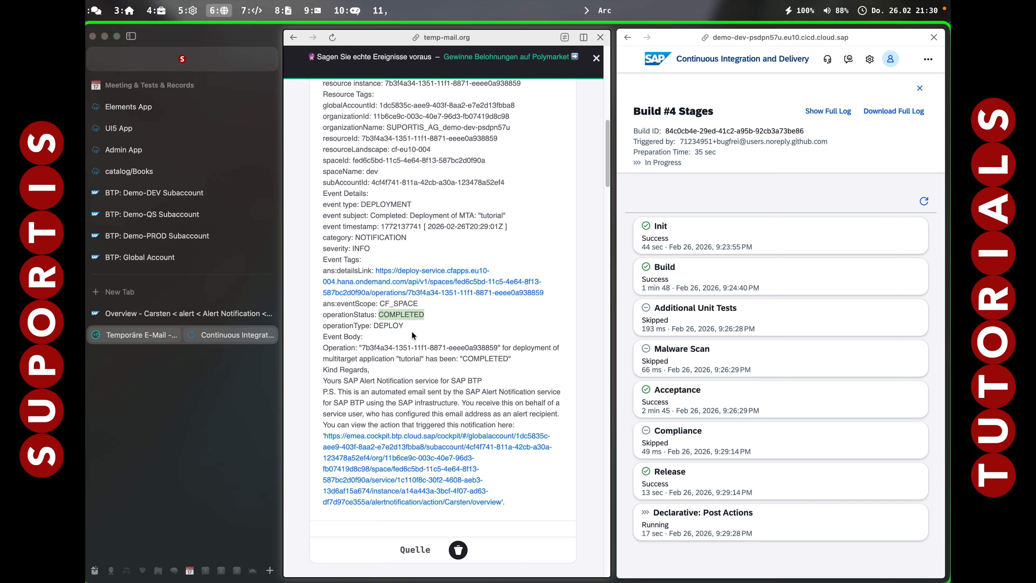